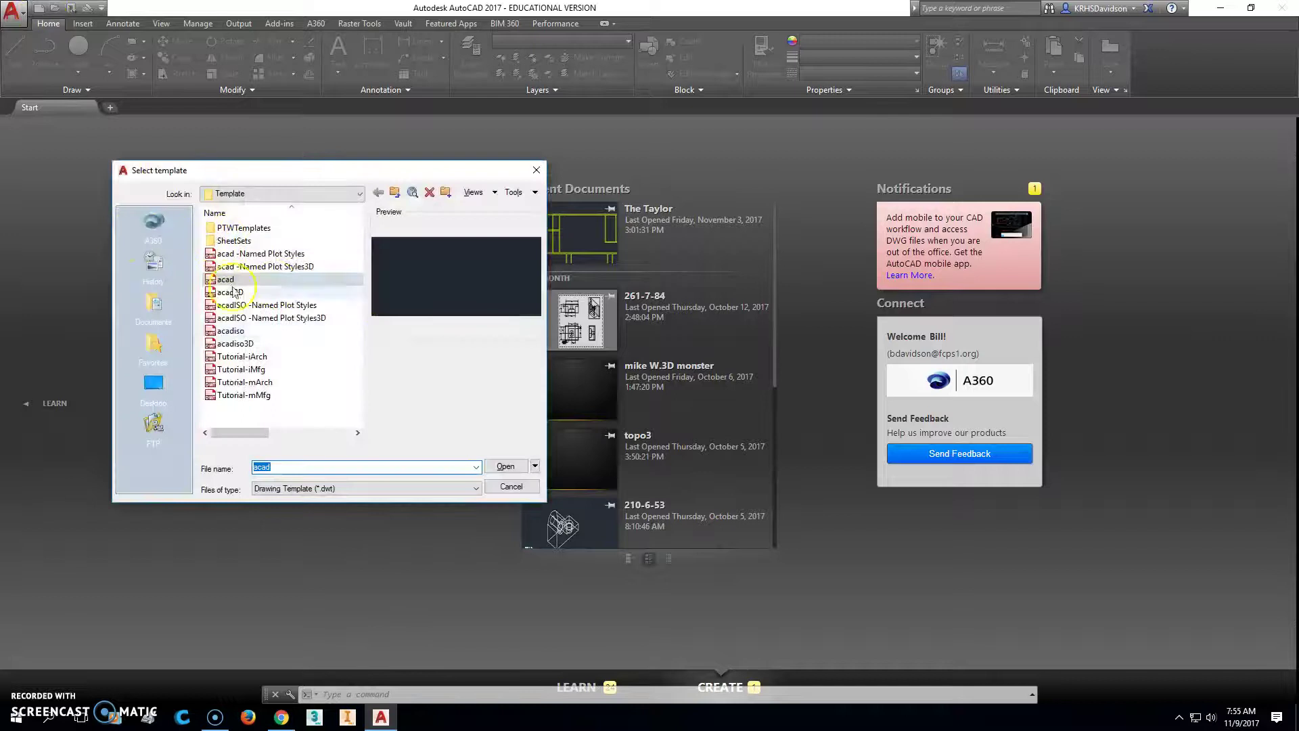
# Start a new drawing from the acad template and switch it to the top view.
pyautogui.click(504, 466)
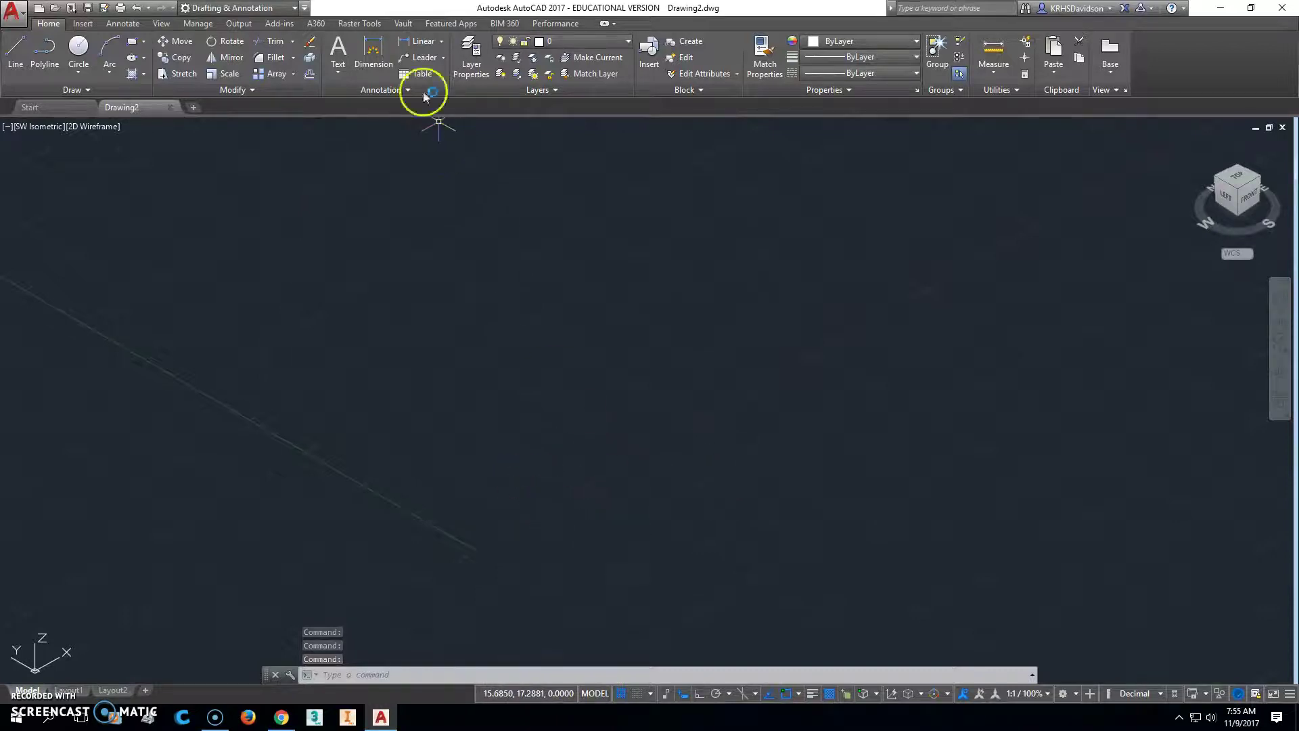
pyautogui.click(296, 9)
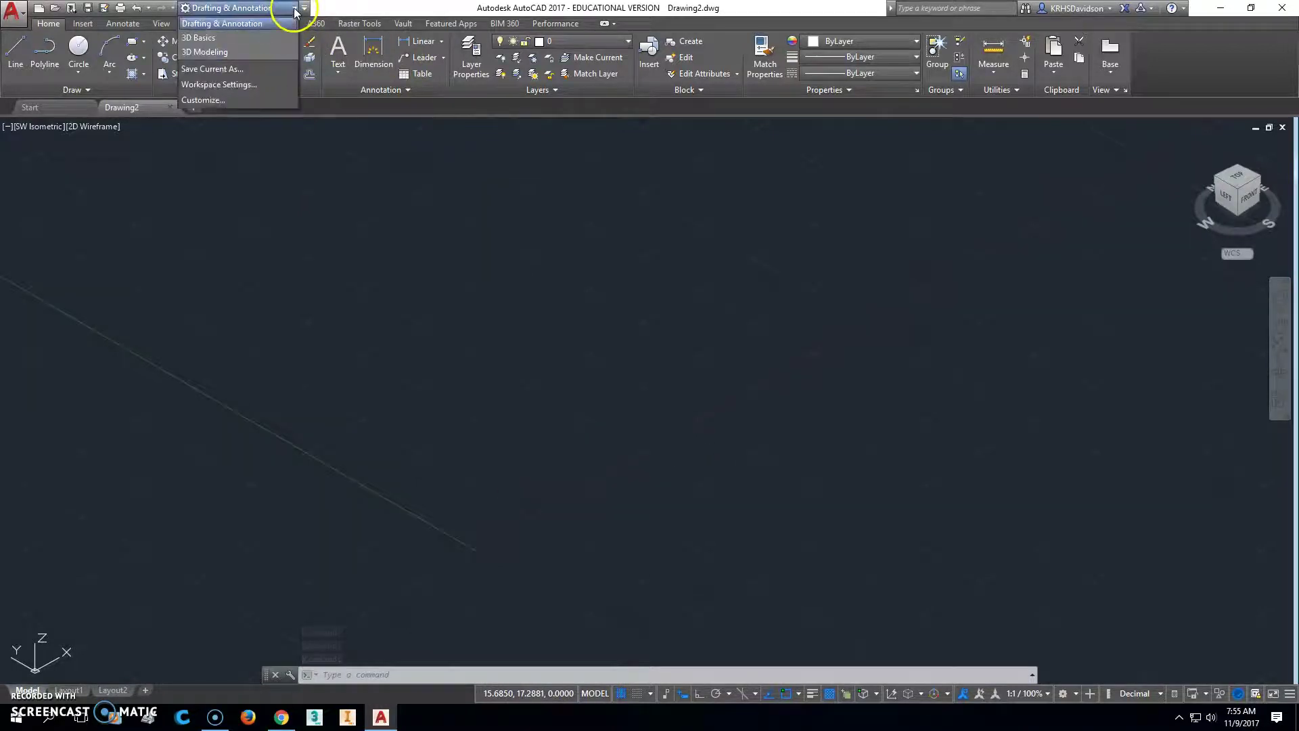
pyautogui.click(449, 230)
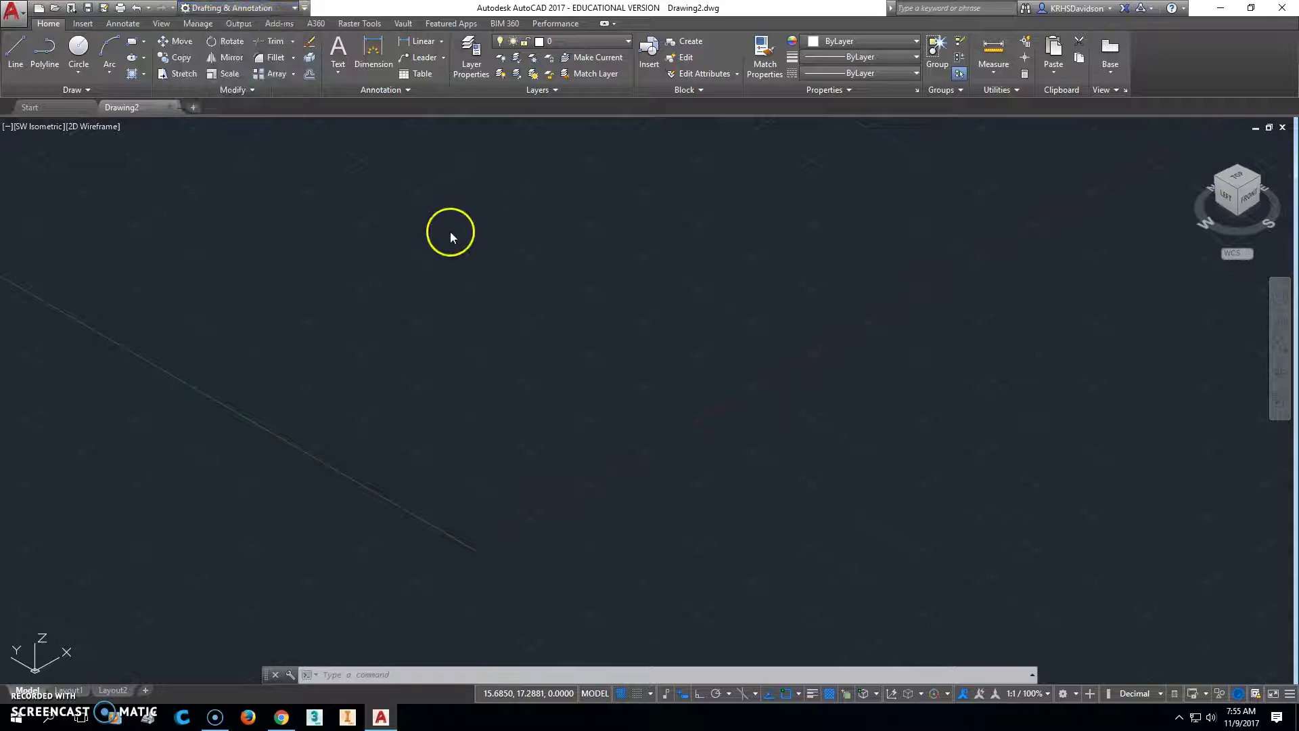
pyautogui.click(1244, 179)
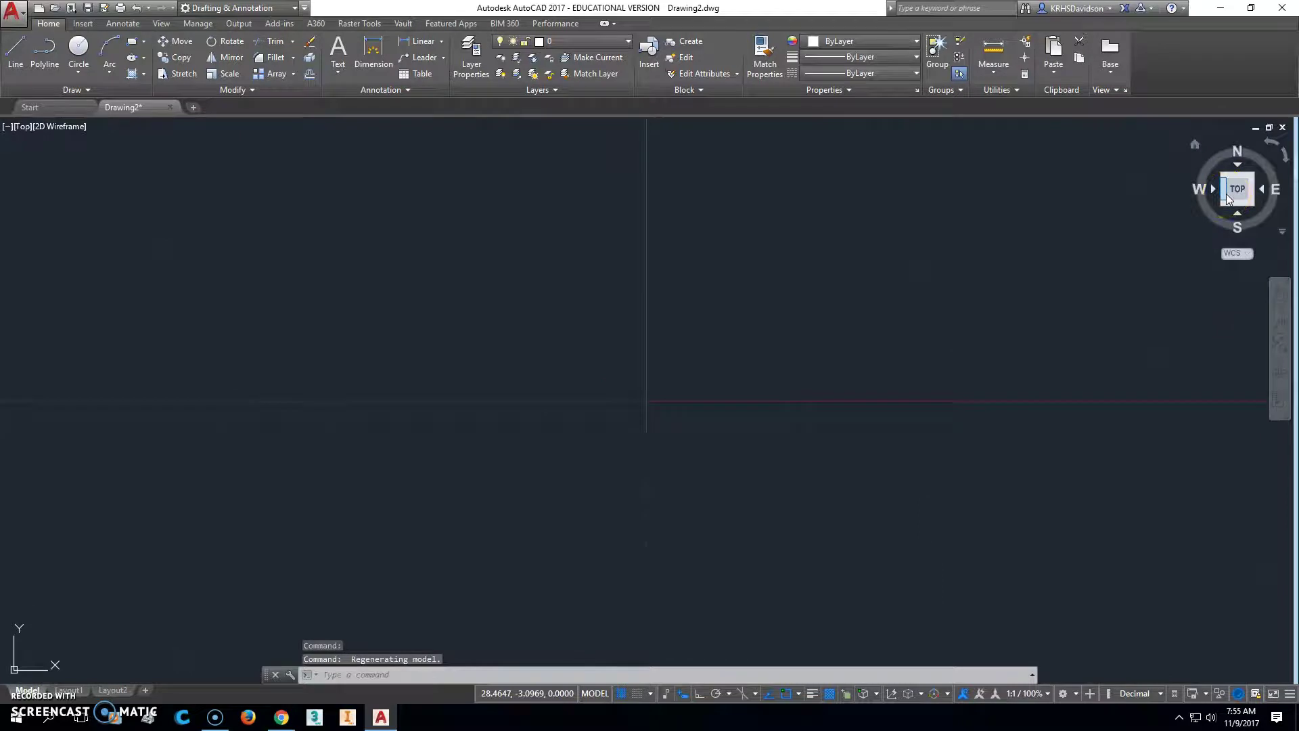
pyautogui.moveTo(1009, 246)
pyautogui.mouseDown(button='middle')
pyautogui.moveTo(803, 296)
pyautogui.moveTo(670, 347)
pyautogui.mouseUp(button='middle')
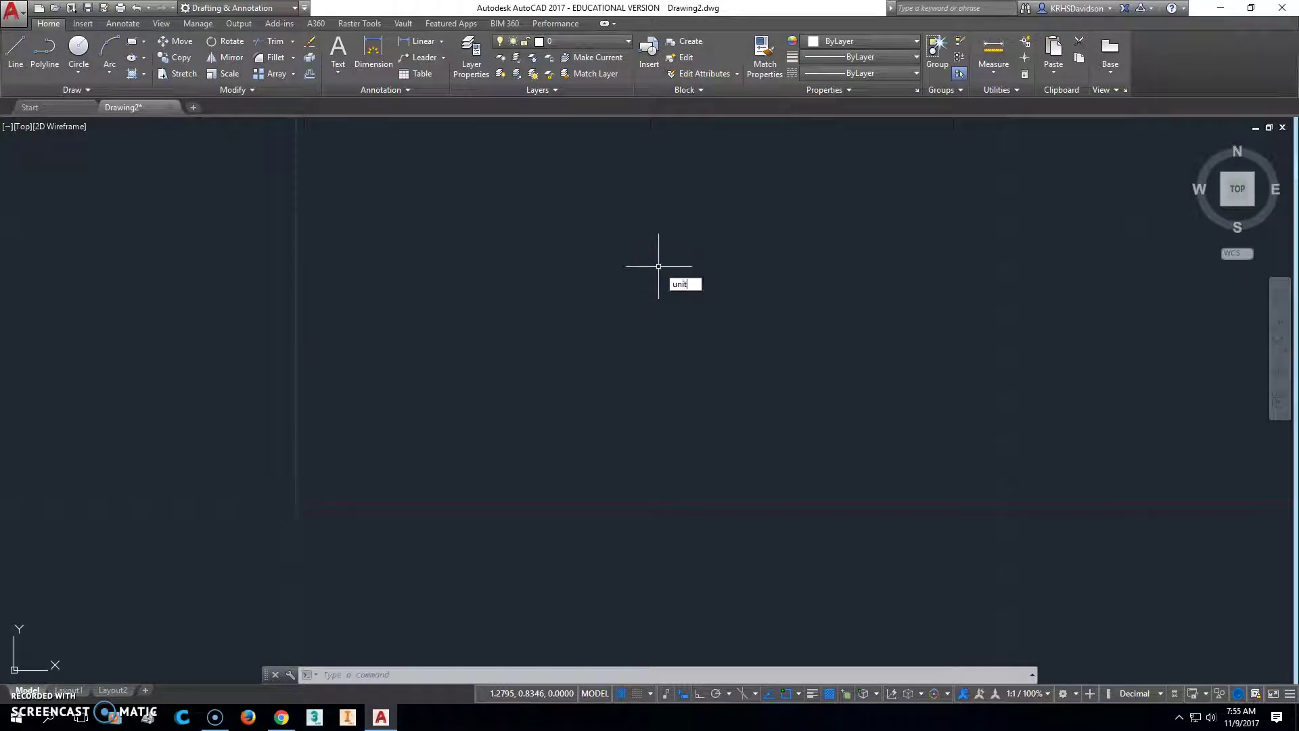
# Set the drawing's length units to Architectural with a precision of 0'-0".
pyautogui.write('UNITS')
pyautogui.press('Return')
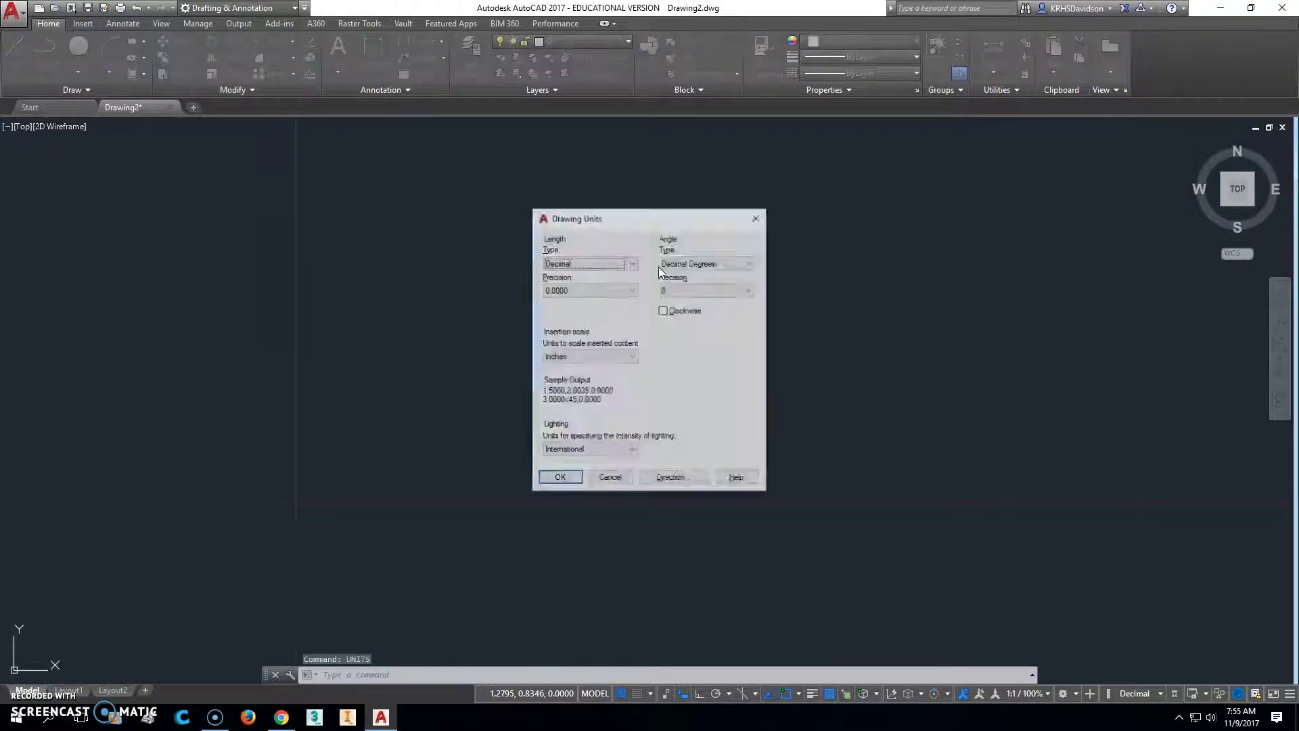
pyautogui.click(633, 264)
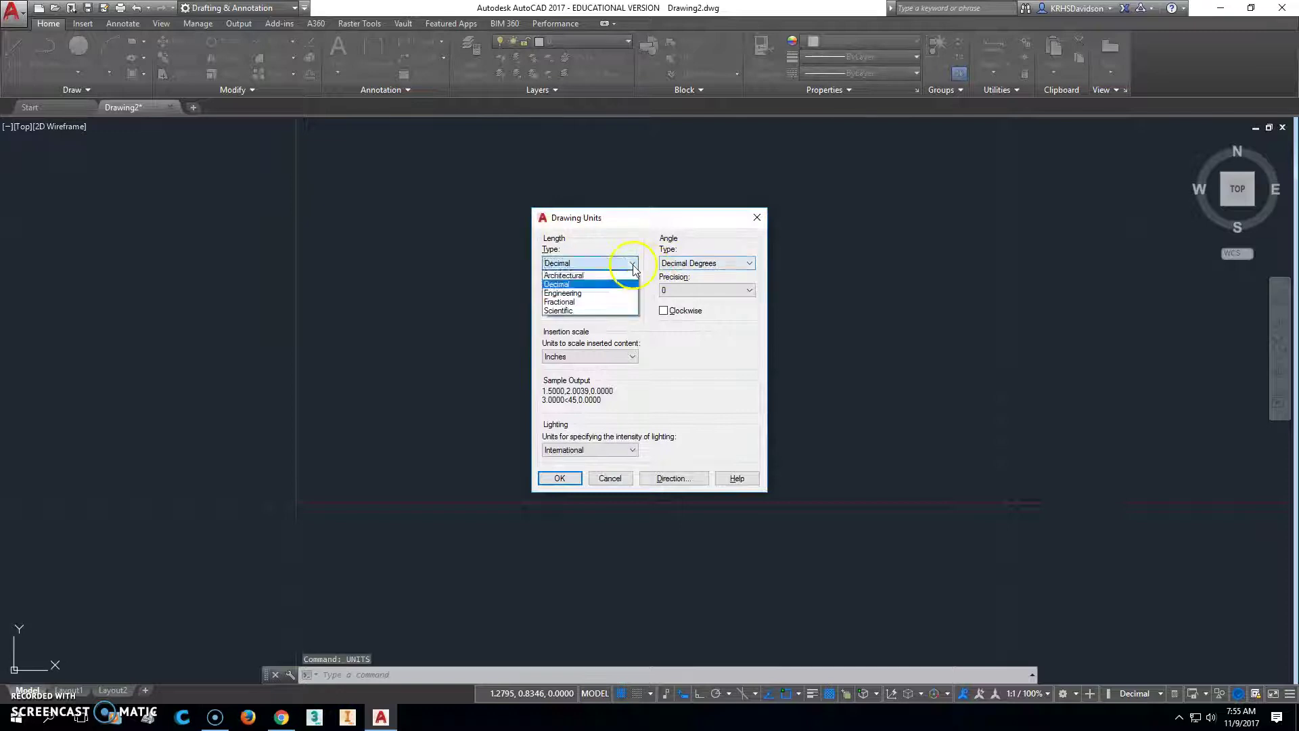
pyautogui.click(582, 276)
pyautogui.click(595, 290)
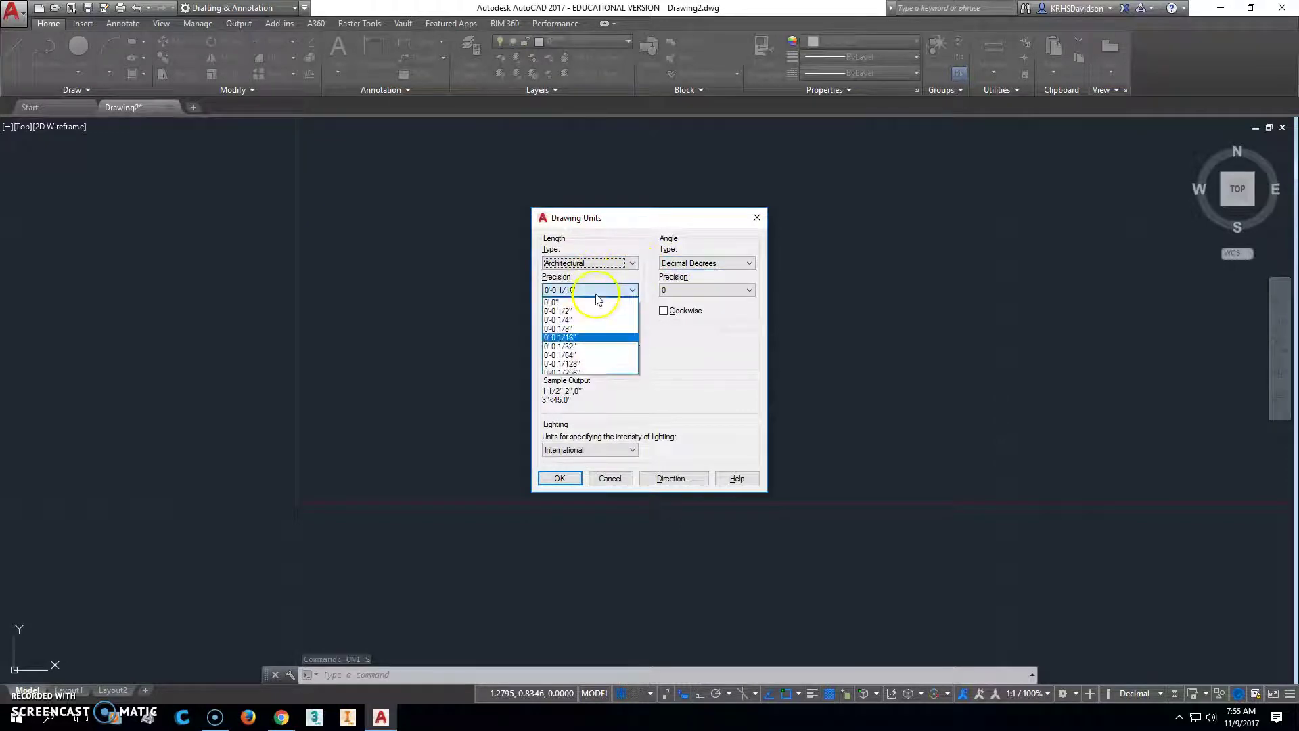
pyautogui.click(558, 302)
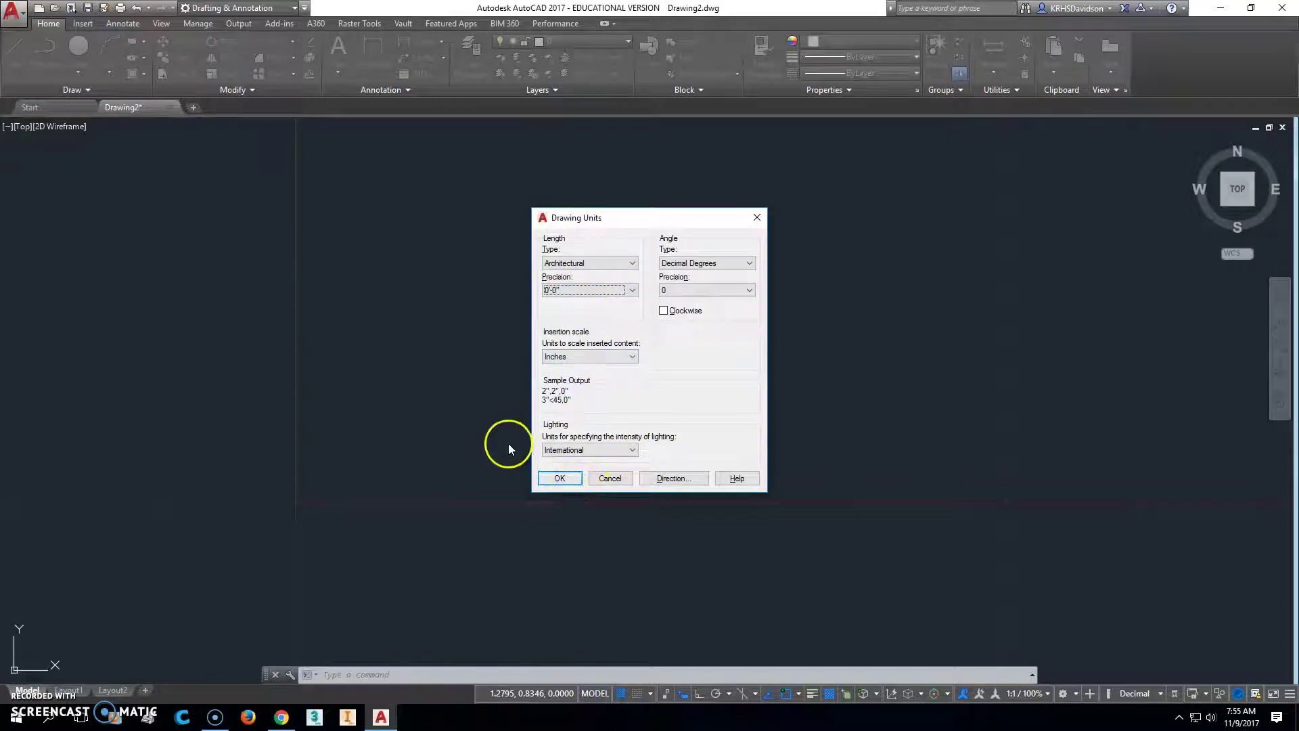
pyautogui.click(559, 479)
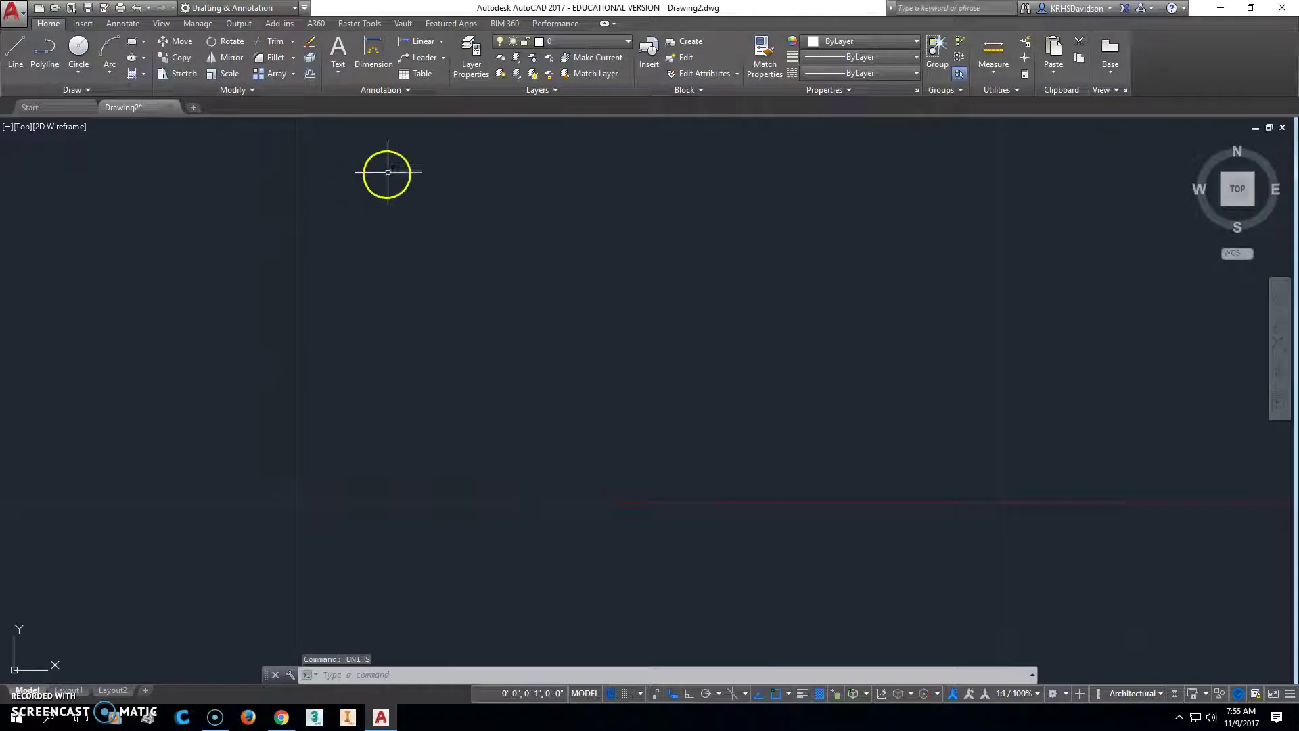
# Create a new layer named Construction and set its color to yellow.
pyautogui.click(475, 60)
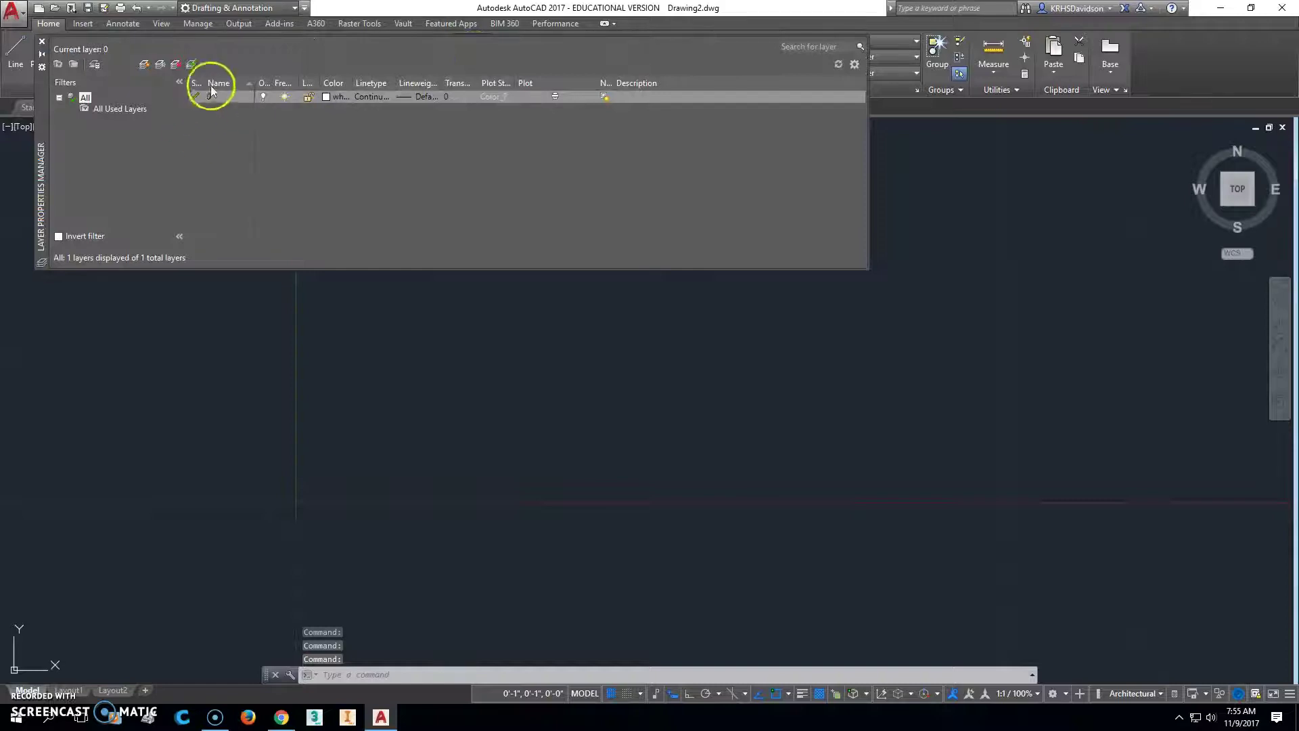
pyautogui.click(144, 65)
pyautogui.write('Construct')
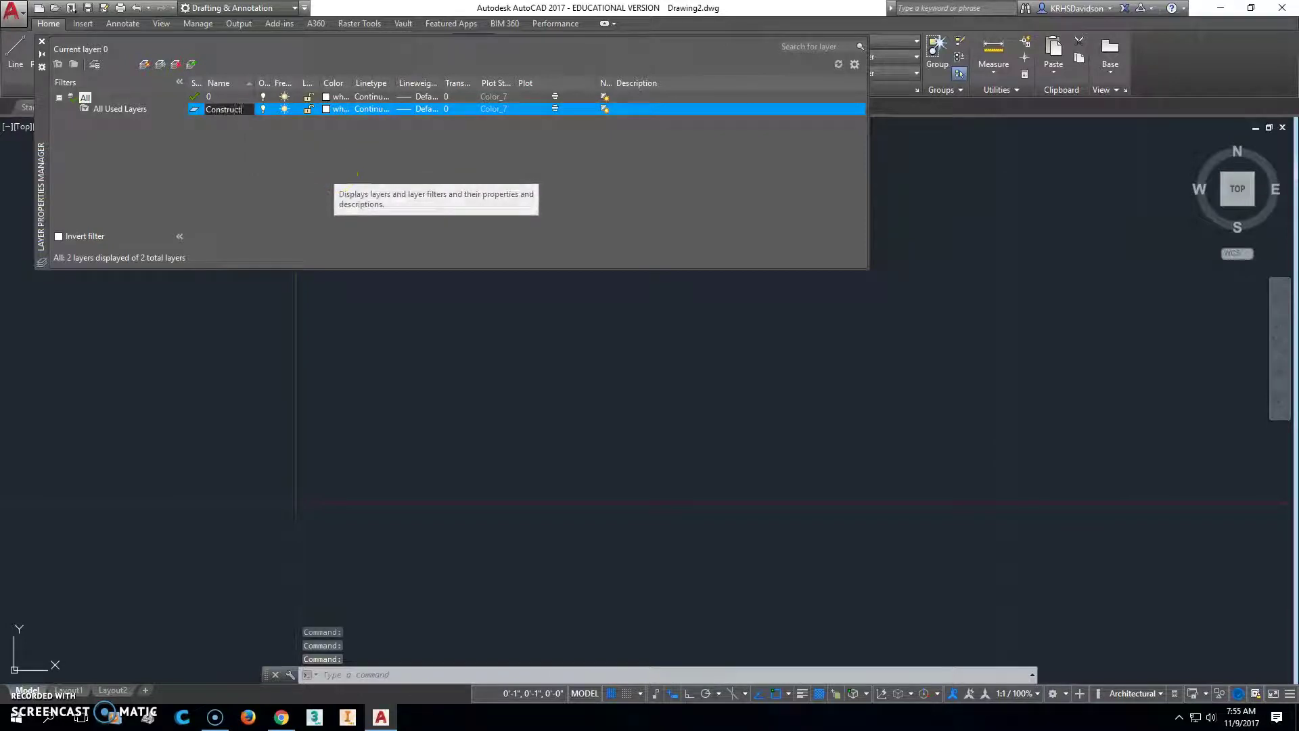
pyautogui.click(325, 109)
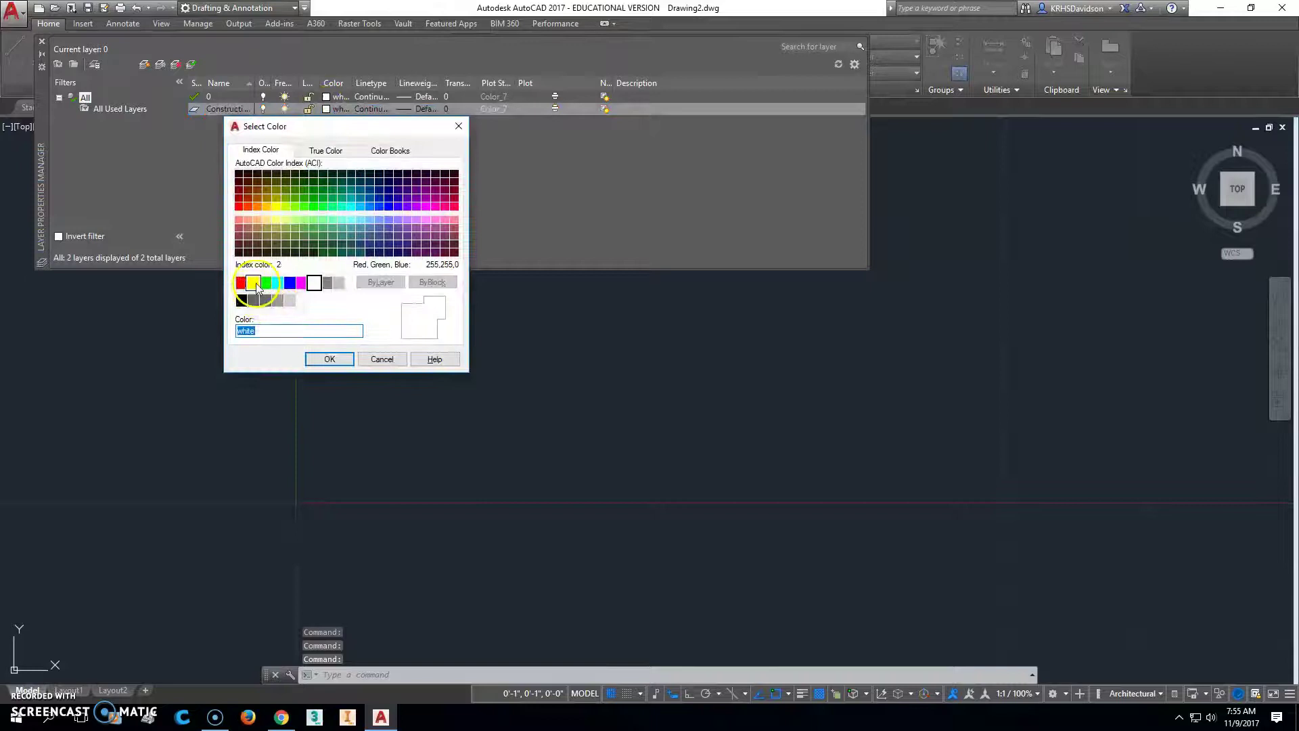
pyautogui.click(252, 283)
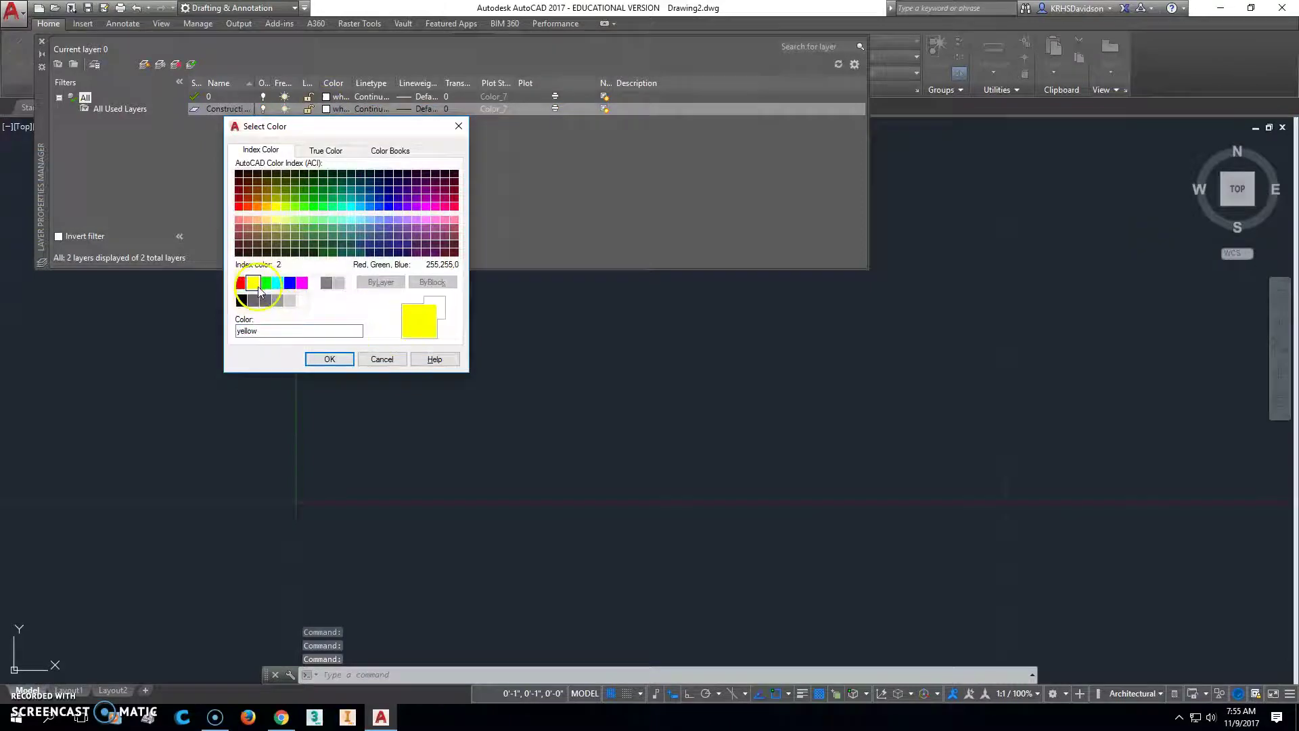
pyautogui.click(329, 359)
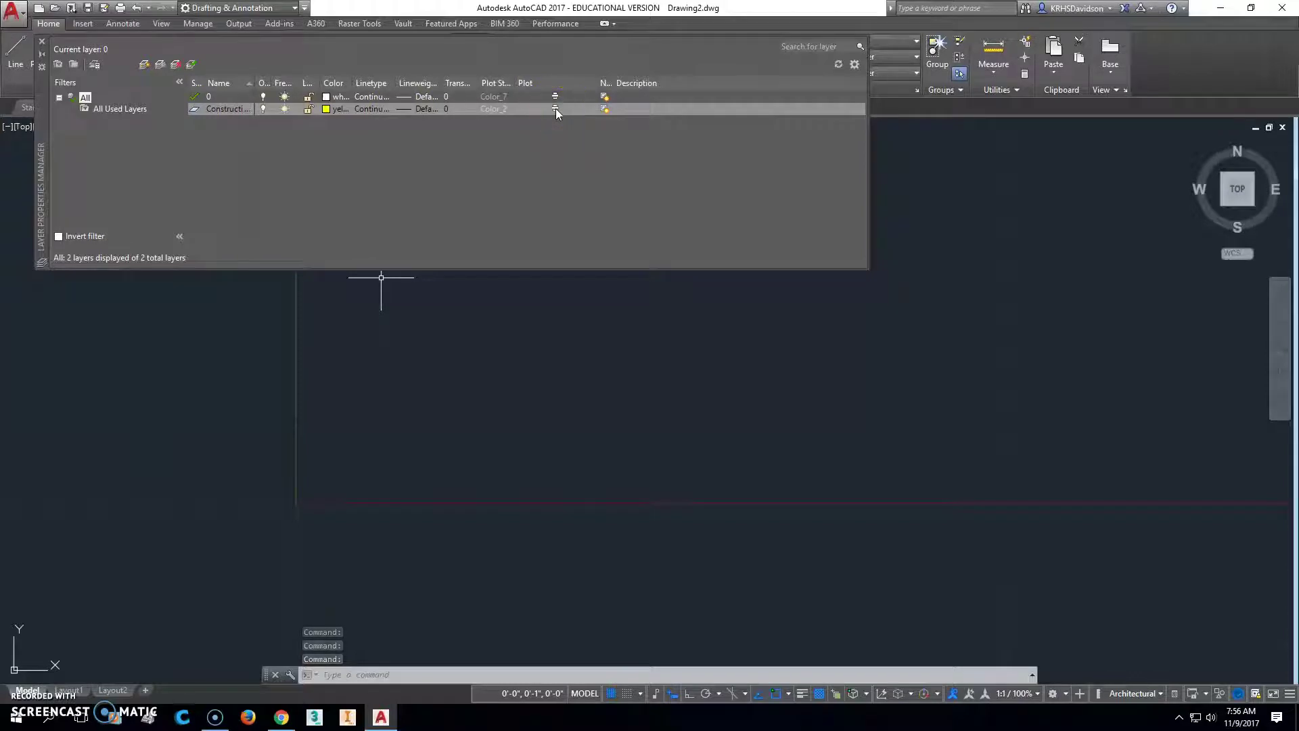
# Exclude the Construction layer from plotting and make it the current layer.
pyautogui.click(554, 108)
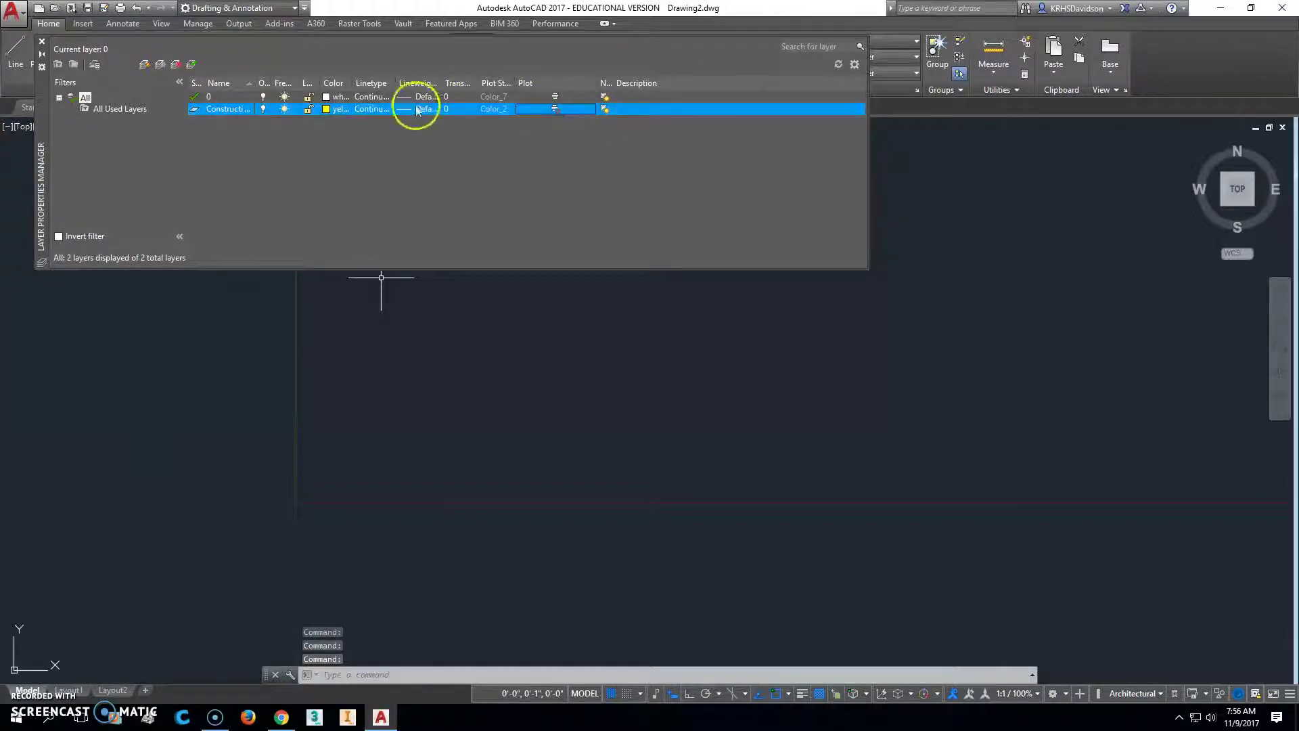
pyautogui.doubleClick(197, 111)
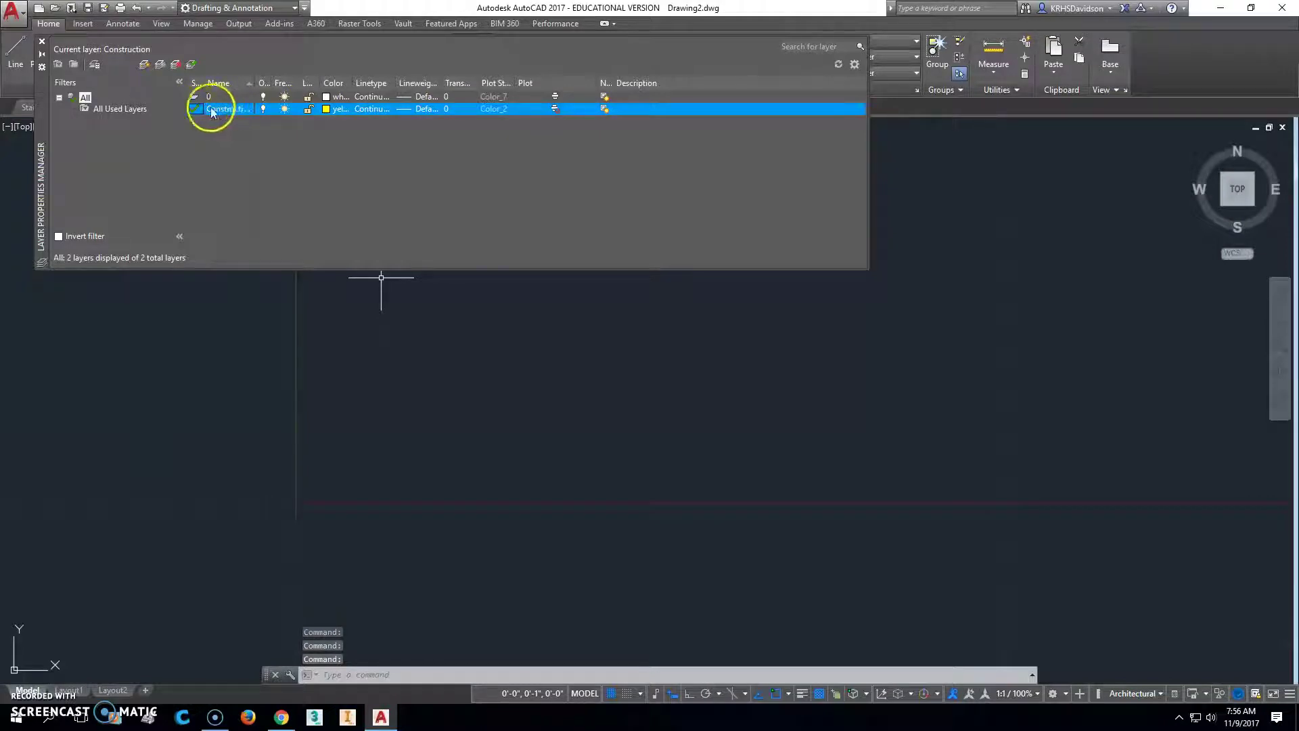
pyautogui.click(41, 42)
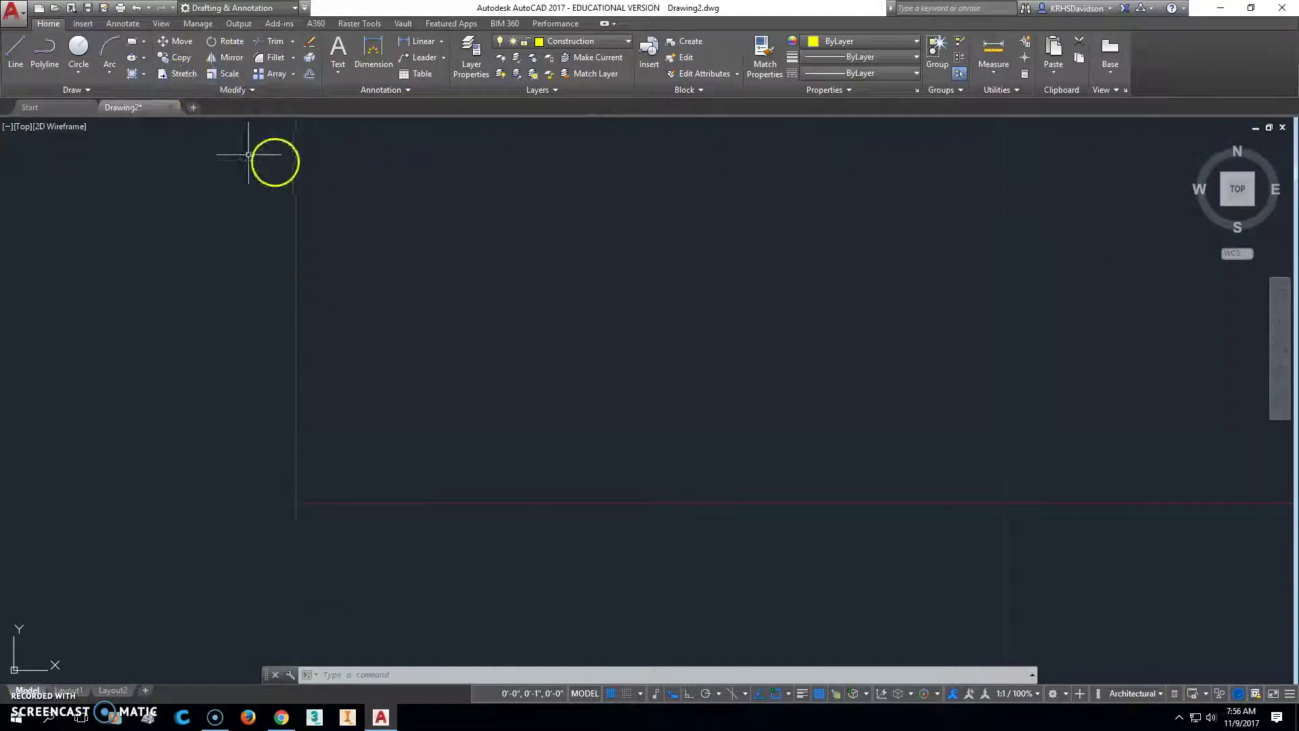
# Draw a horizontal construction line through the origin.
pyautogui.click(92, 88)
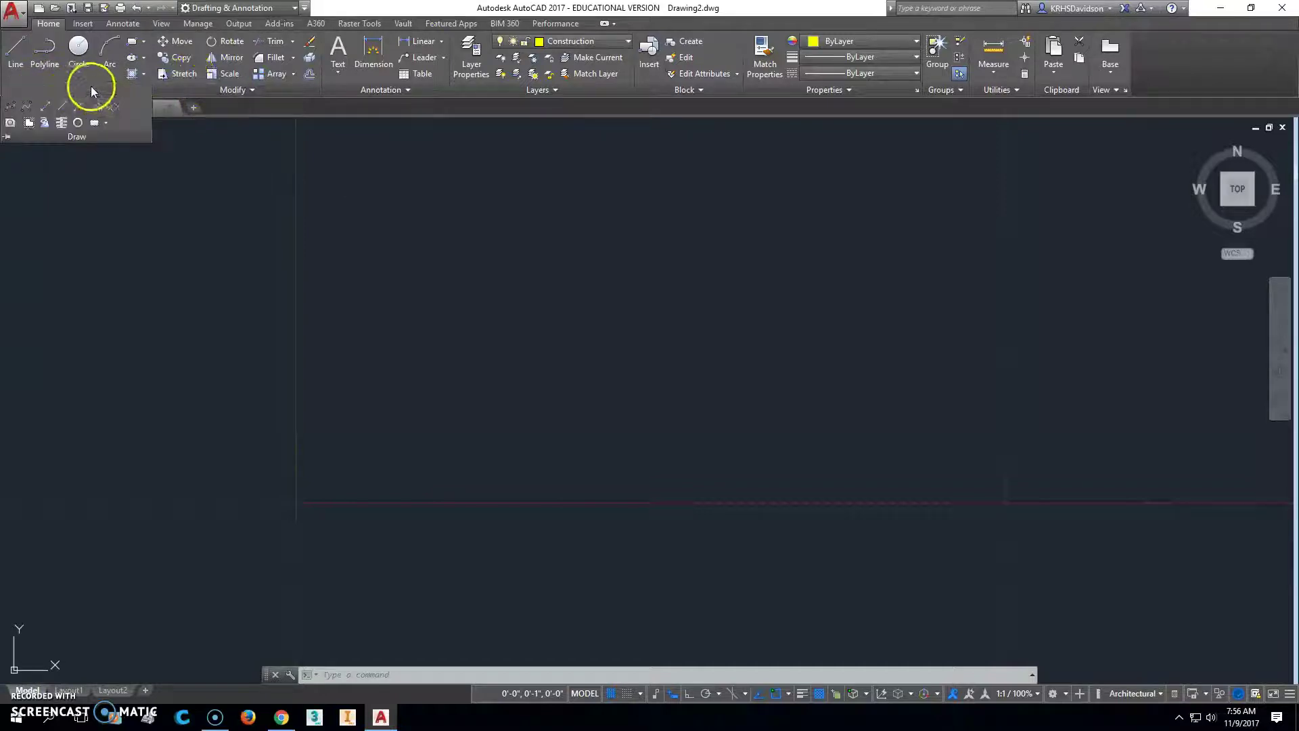
pyautogui.click(45, 107)
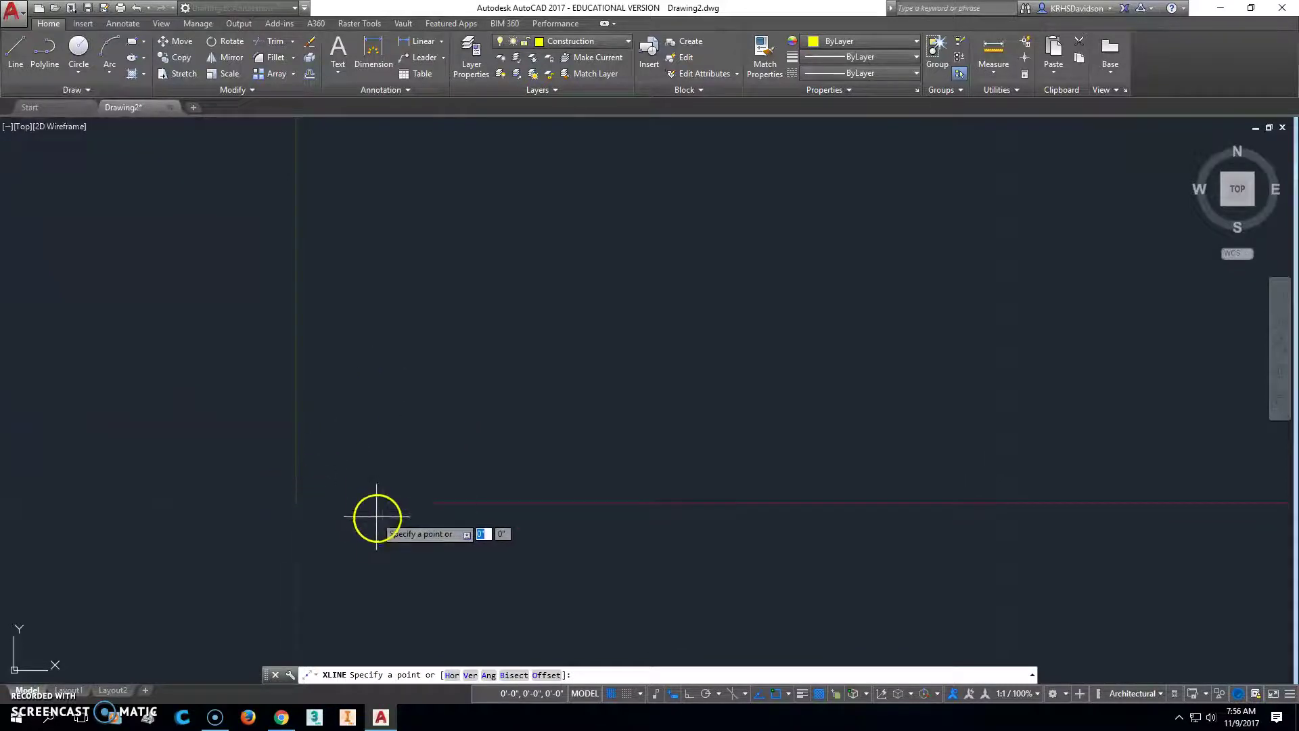
pyautogui.click(452, 674)
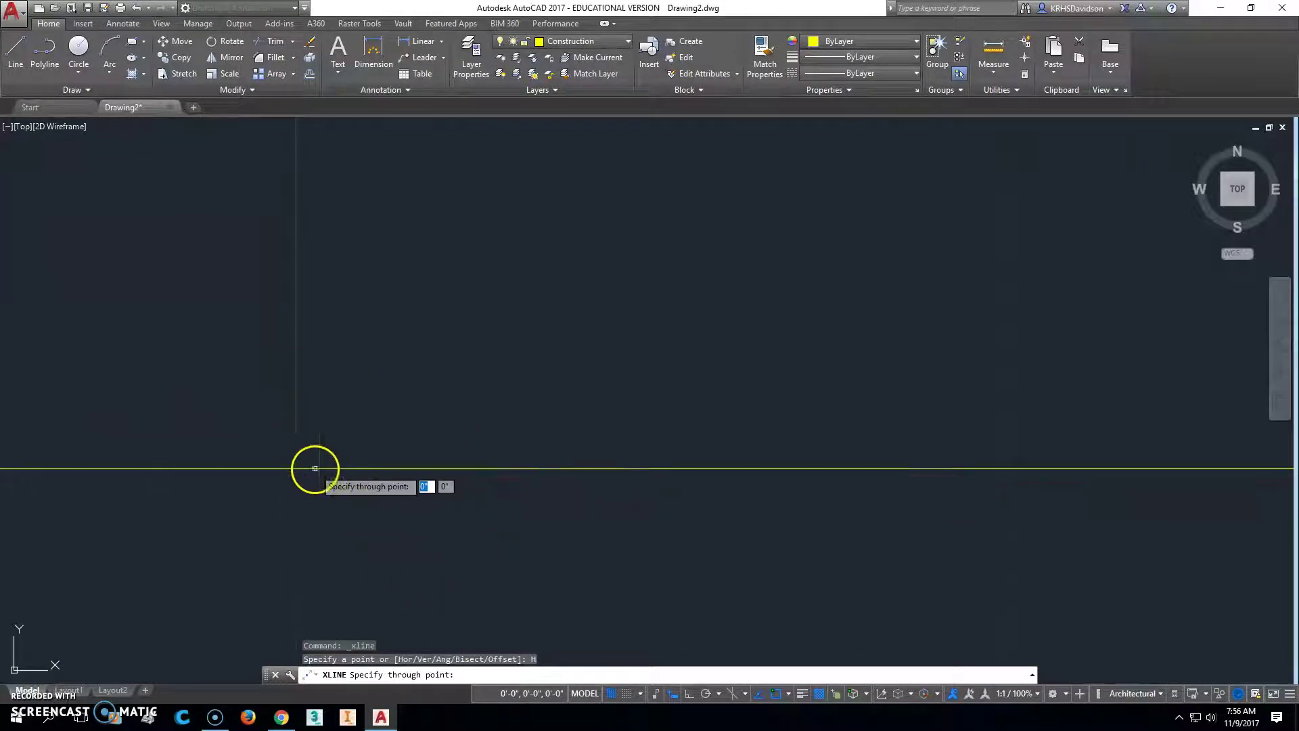
pyautogui.click(296, 504)
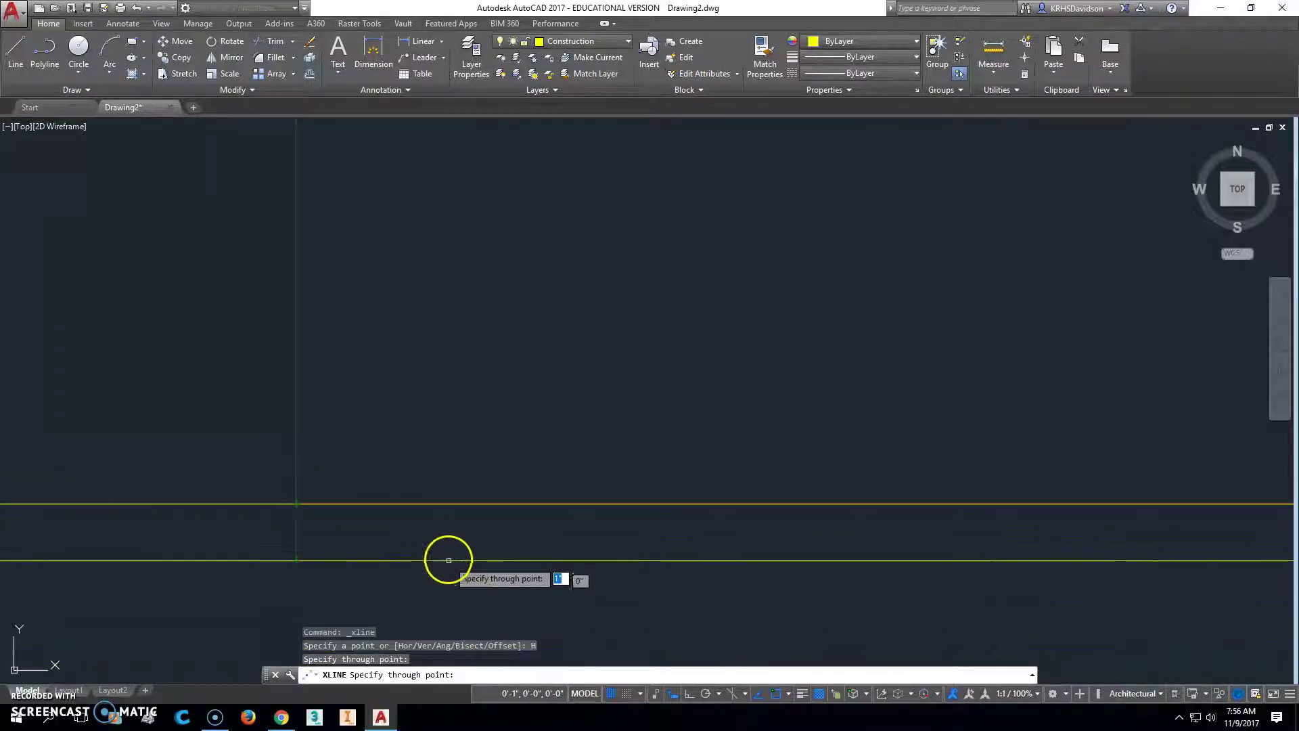
pyautogui.press('Return')
# Draw a vertical construction line through the origin, crossing the horizontal one.
pyautogui.rightClick(166, 231)
pyautogui.click(248, 244)
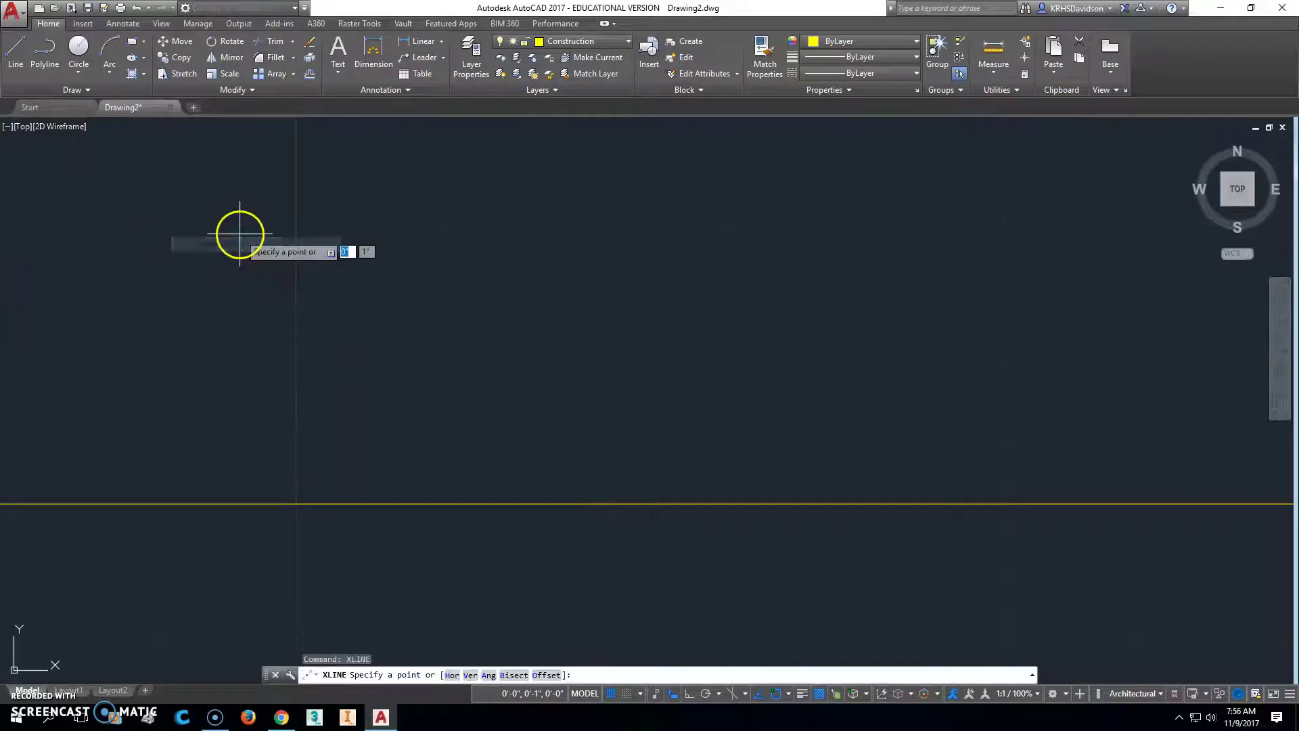
pyautogui.click(470, 674)
pyautogui.click(298, 506)
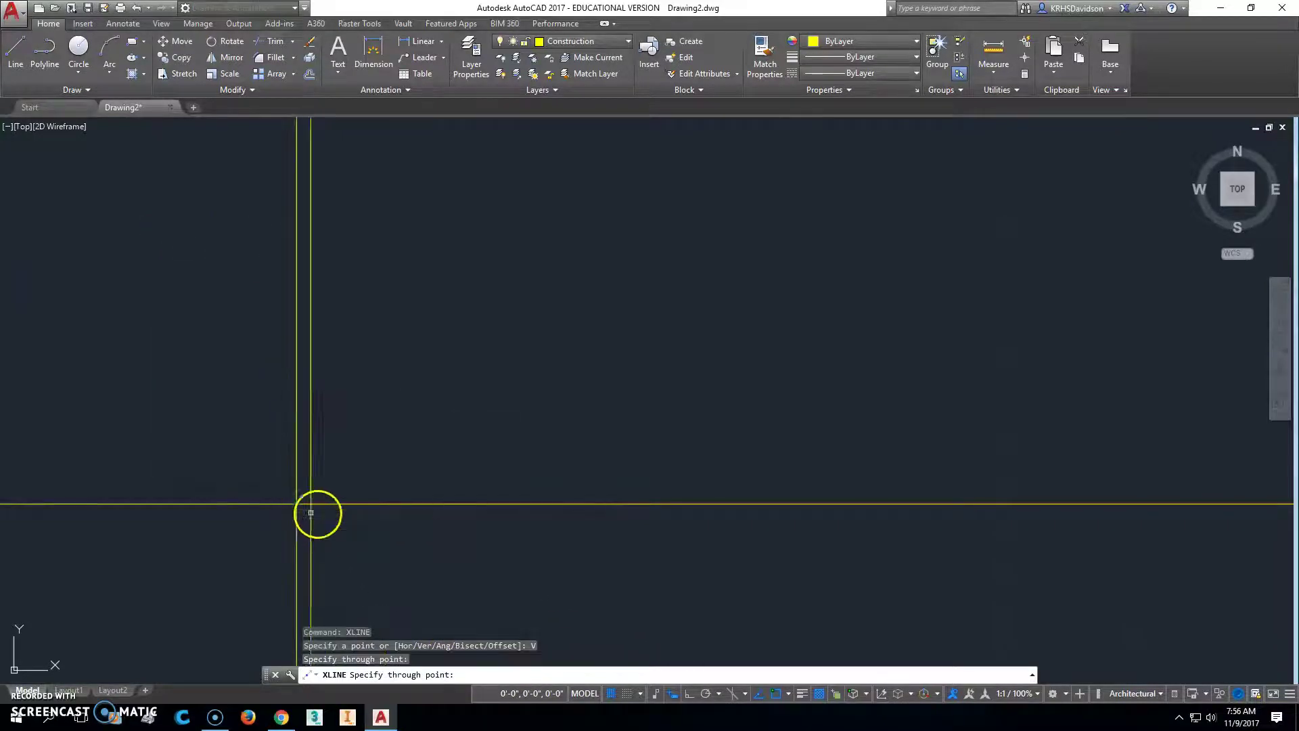
pyautogui.press('Escape')
# Offset the horizontal construction line 20' upward.
pyautogui.moveTo(428, 510)
pyautogui.mouseDown(button='middle')
pyautogui.moveTo(435, 451)
pyautogui.moveTo(882, 415)
pyautogui.moveTo(458, 527)
pyautogui.moveTo(534, 520)
pyautogui.mouseUp(button='middle')
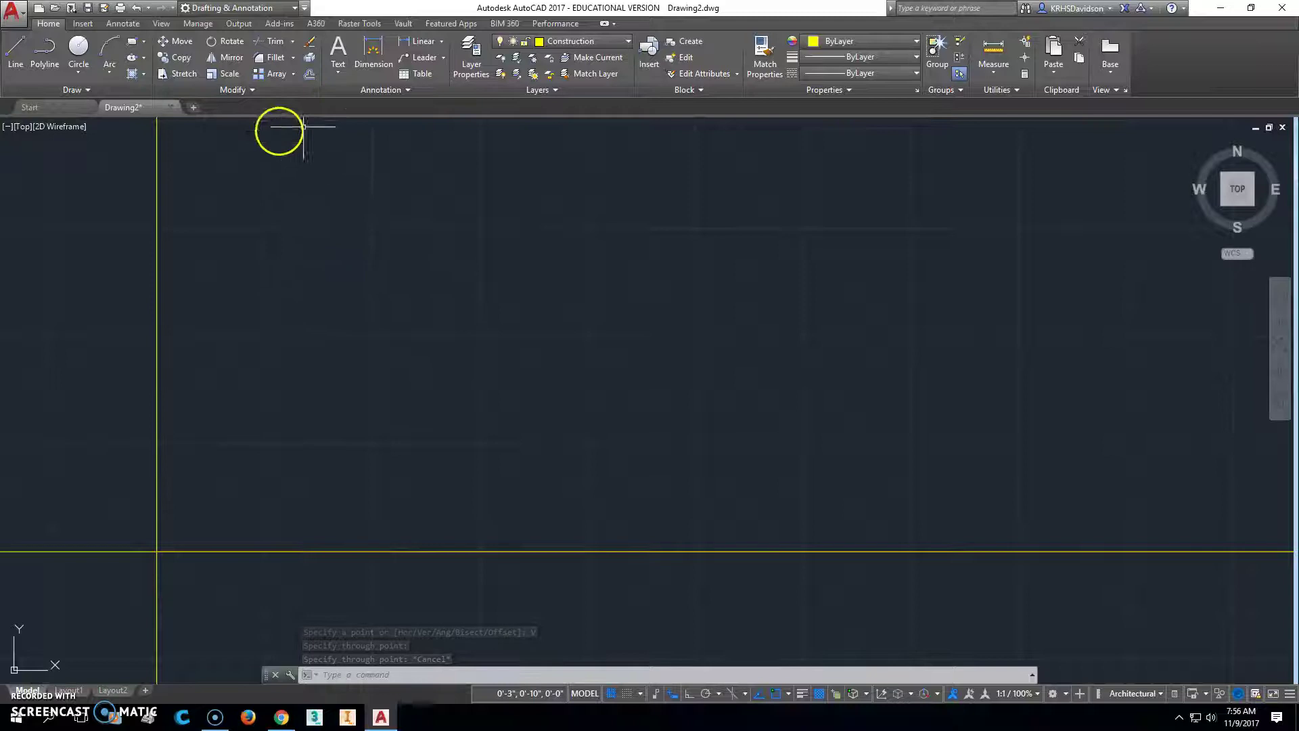
pyautogui.click(310, 74)
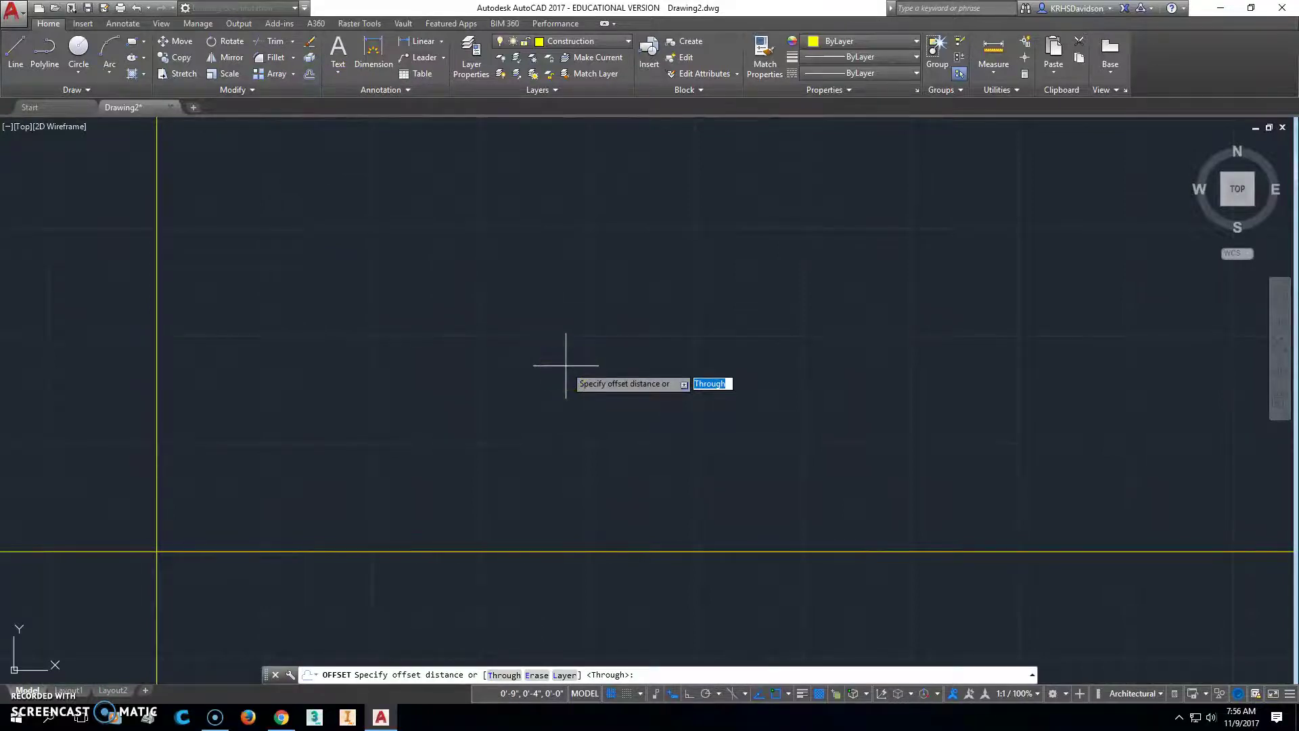
pyautogui.write("20'")
pyautogui.press('Return')
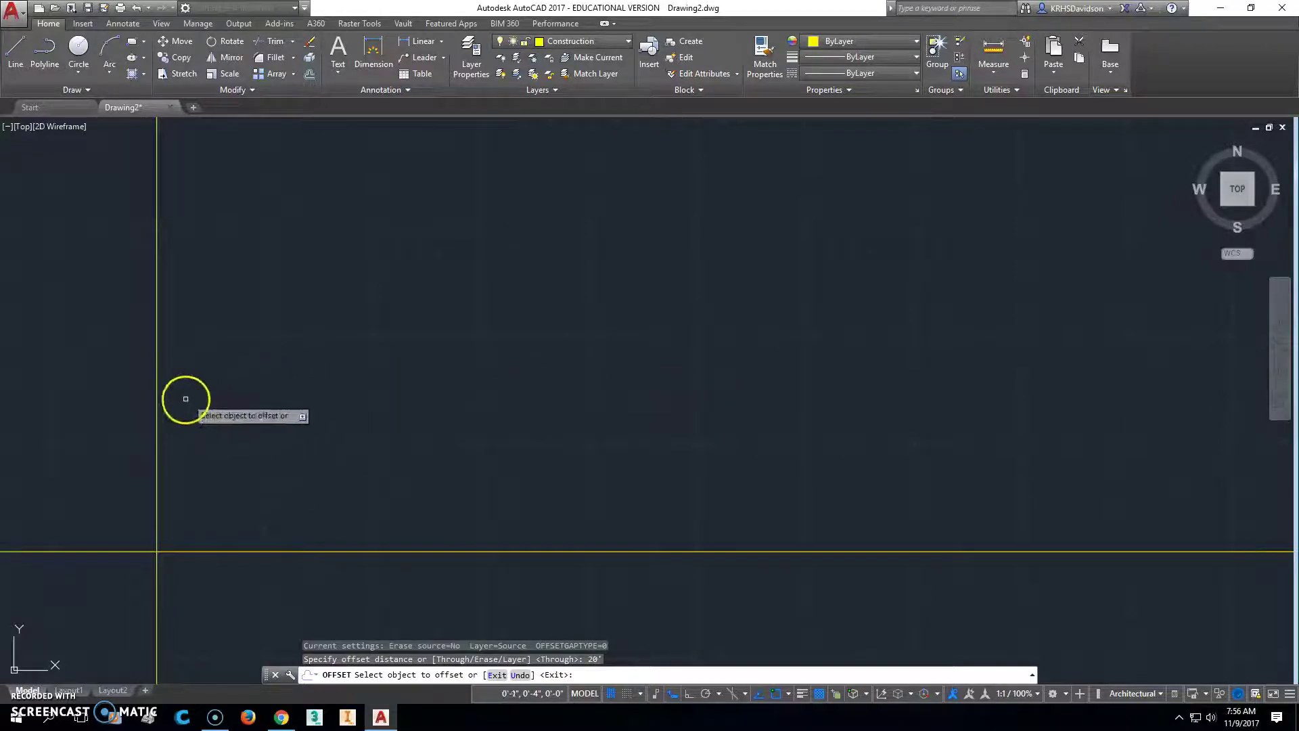
pyautogui.click(224, 551)
pyautogui.click(232, 428)
pyautogui.scroll(-2, 301, 415)
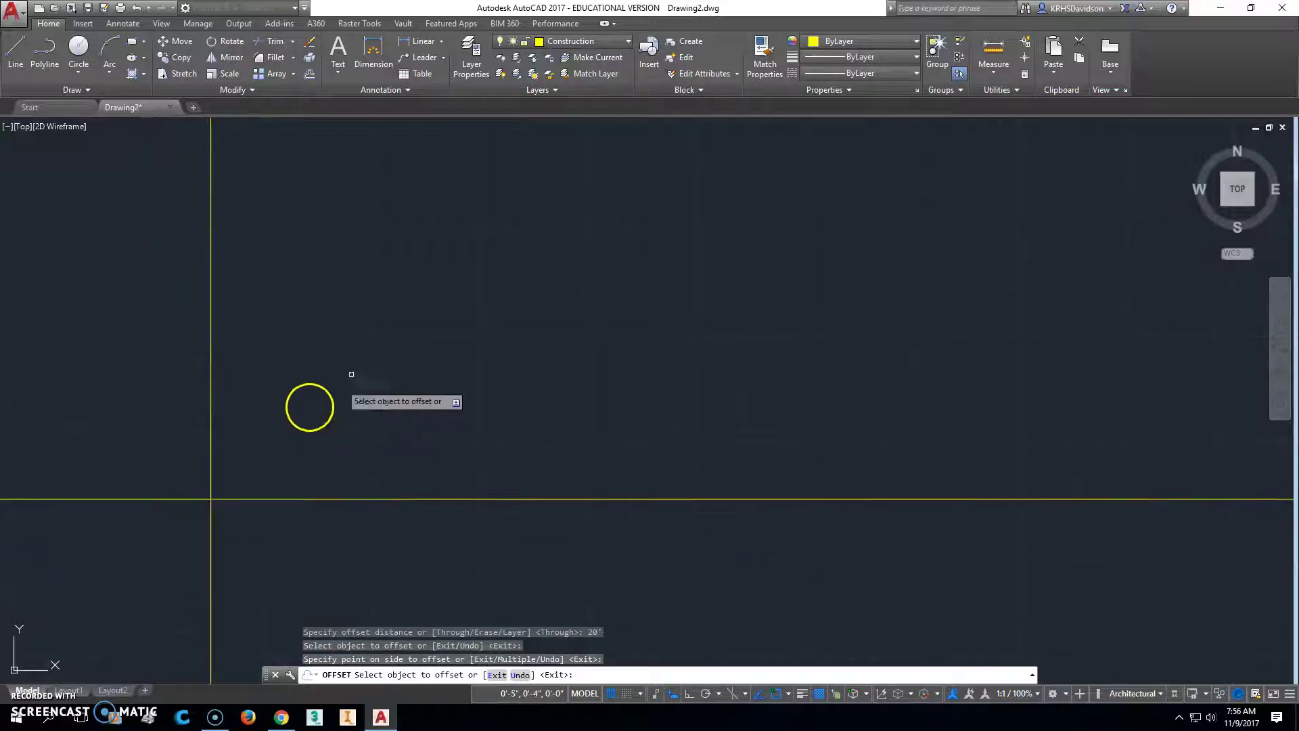
pyautogui.press('Escape')
# Offset the vertical construction line 40' to its right, across the two horizontal construction lines.
pyautogui.middleClick(388, 344)
pyautogui.middleClick(388, 343)
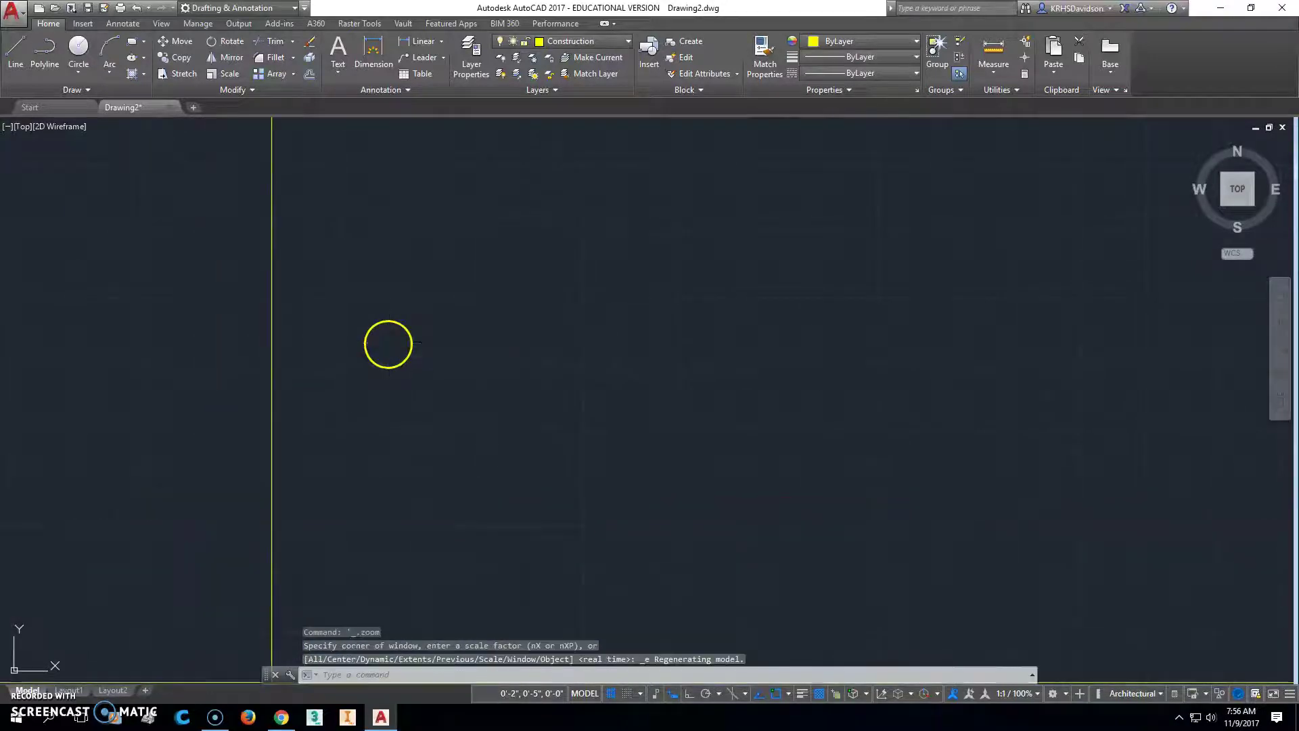
pyautogui.scroll(-3, 441, 339)
pyautogui.scroll(-1, 600, 305)
pyautogui.moveTo(600, 305)
pyautogui.mouseDown(button='middle')
pyautogui.moveTo(458, 532)
pyautogui.moveTo(453, 514)
pyautogui.mouseUp(button='middle')
pyautogui.scroll(-1, 583, 339)
pyautogui.scroll(-2, 595, 334)
pyautogui.scroll(3, 594, 333)
pyautogui.scroll(3, 473, 426)
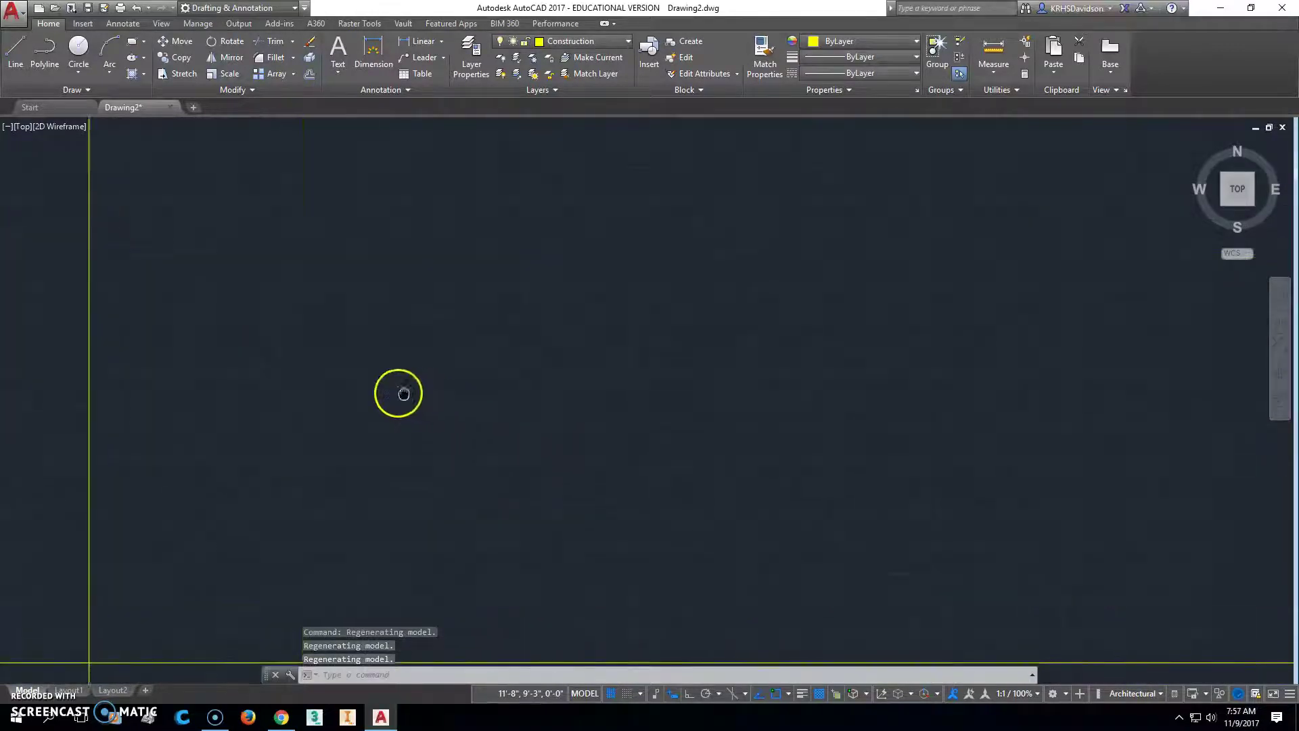
pyautogui.scroll(-5, 433, 399)
pyautogui.moveTo(534, 379); pyautogui.dragTo(436, 388, button='middle')
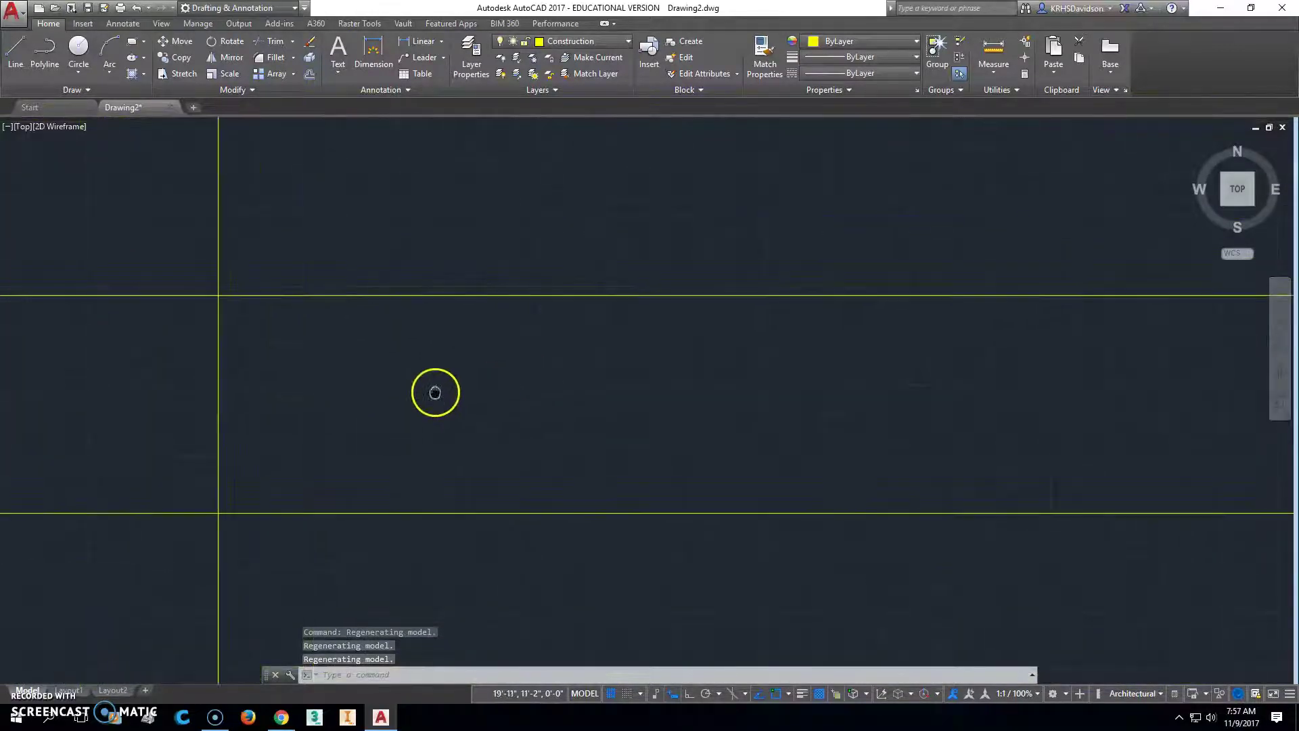
pyautogui.click(309, 73)
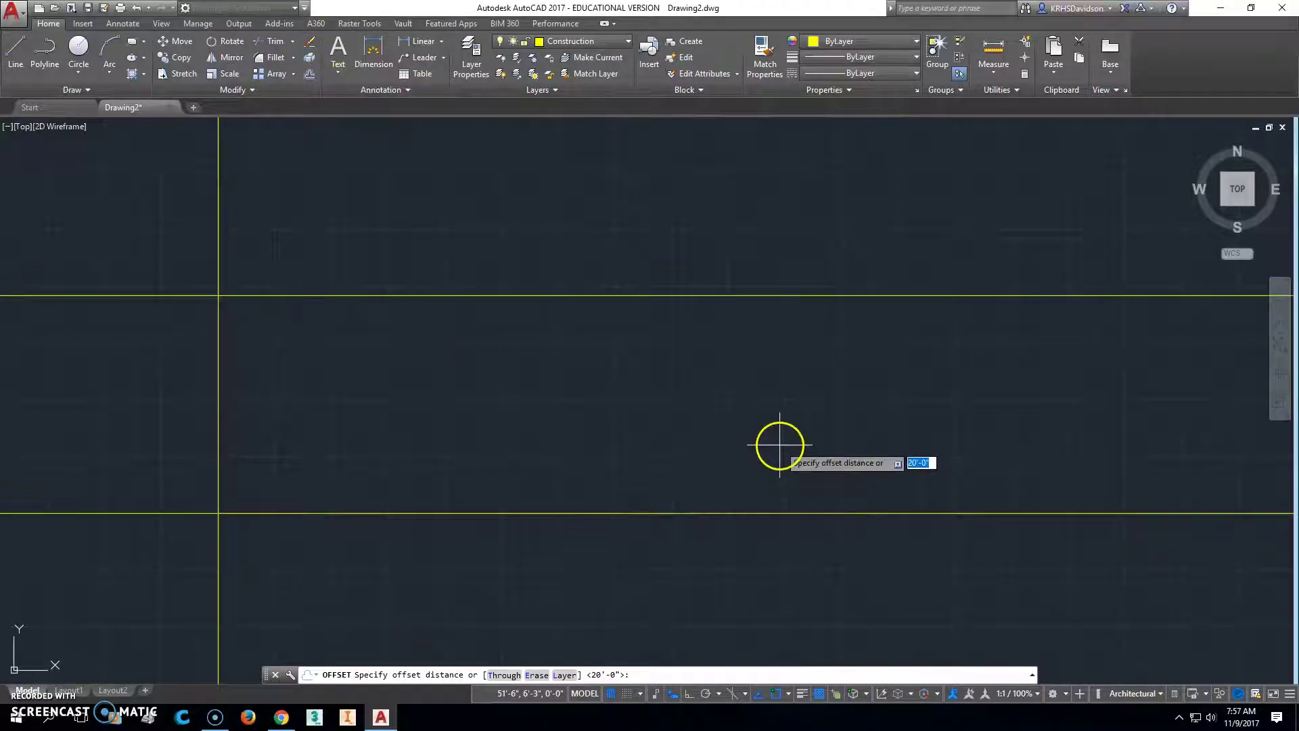
pyautogui.press('Return')
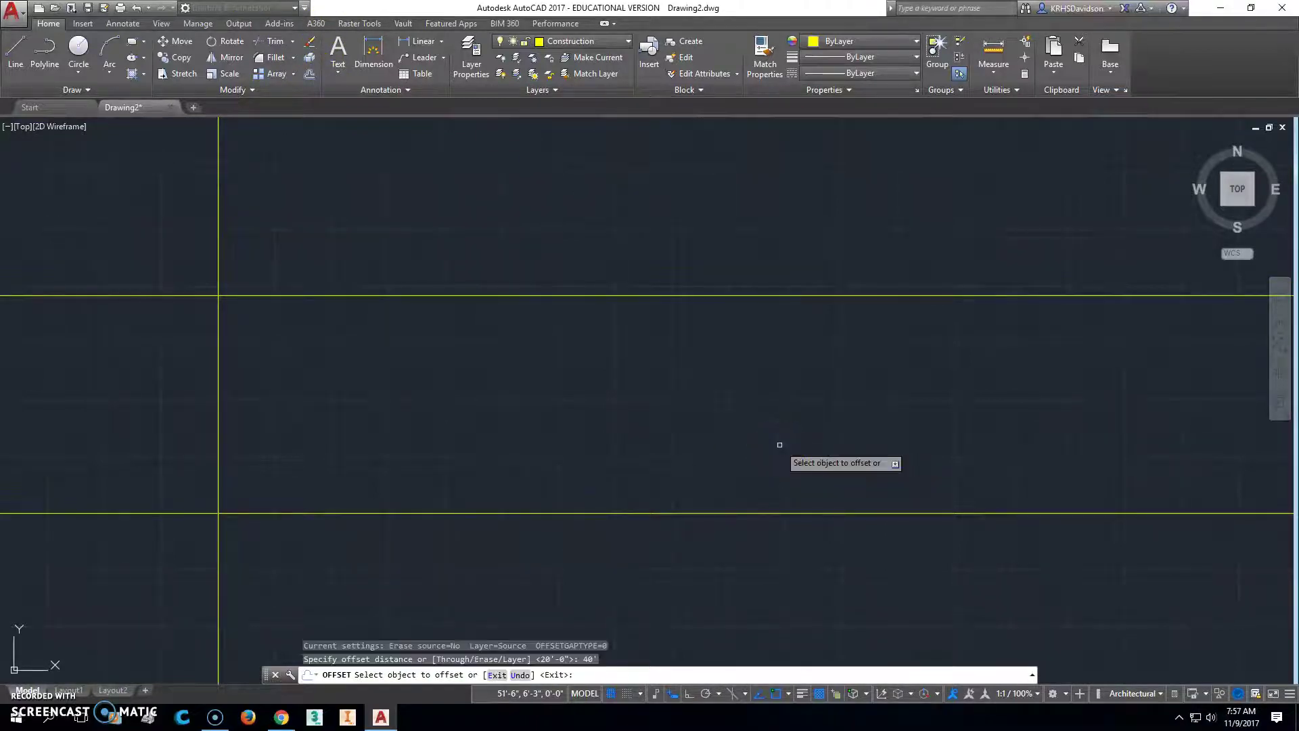
pyautogui.click(218, 430)
pyautogui.click(605, 433)
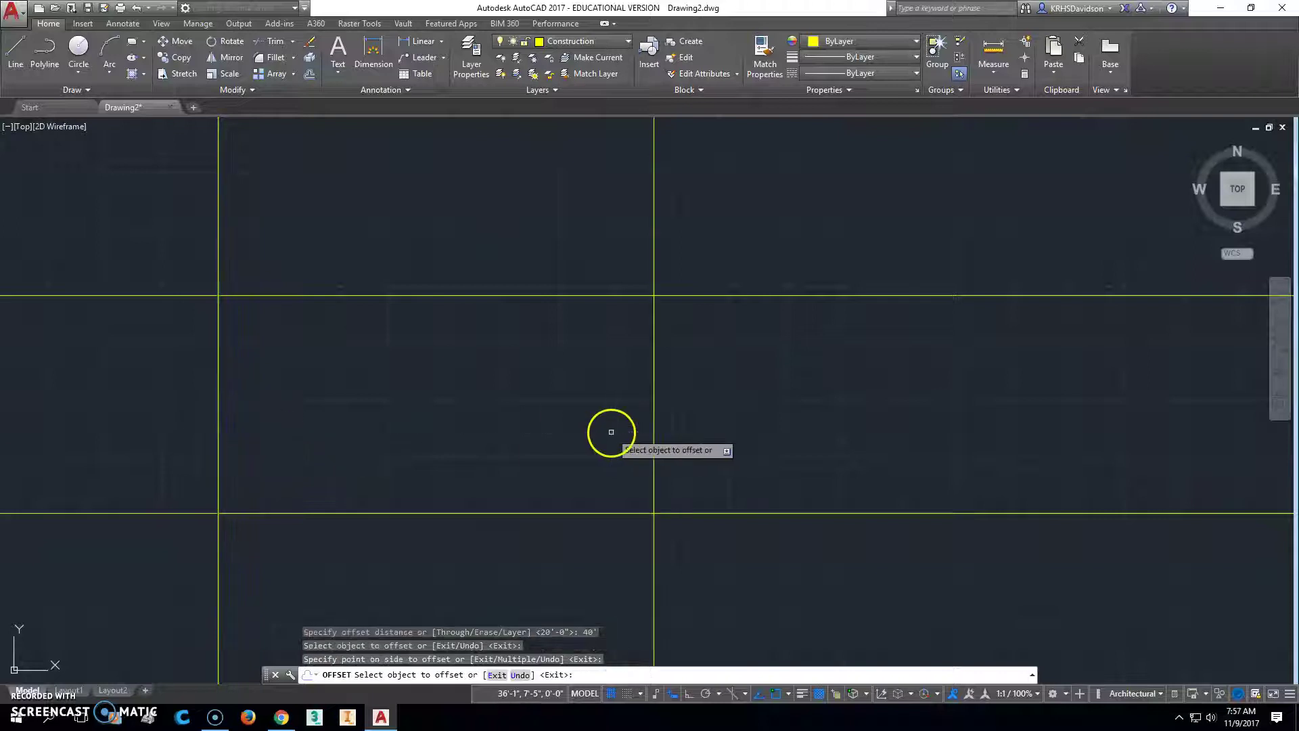
pyautogui.press('Escape')
pyautogui.press('Escape')
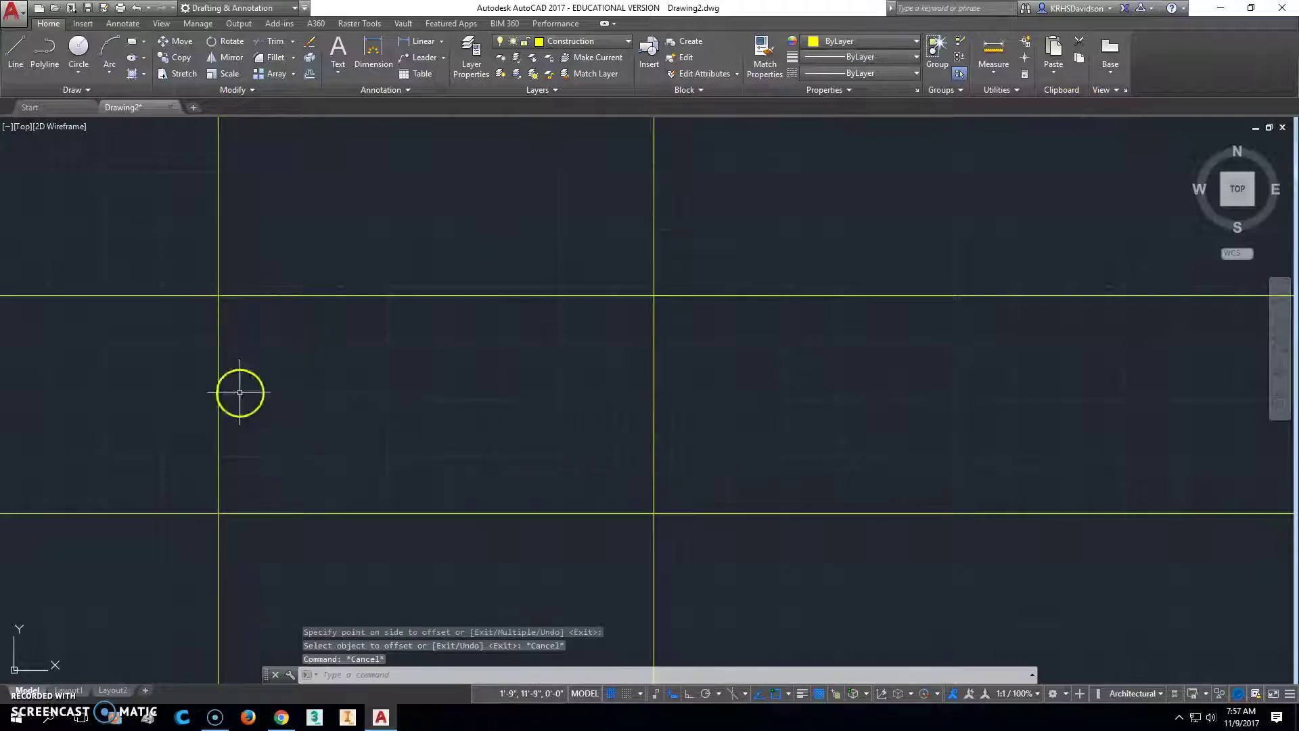
# Make layer 0 current and draw the 40' by 20' rectangle with lines between the four construction-line intersections.
pyautogui.moveTo(445, 349); pyautogui.dragTo(612, 337, button='middle')
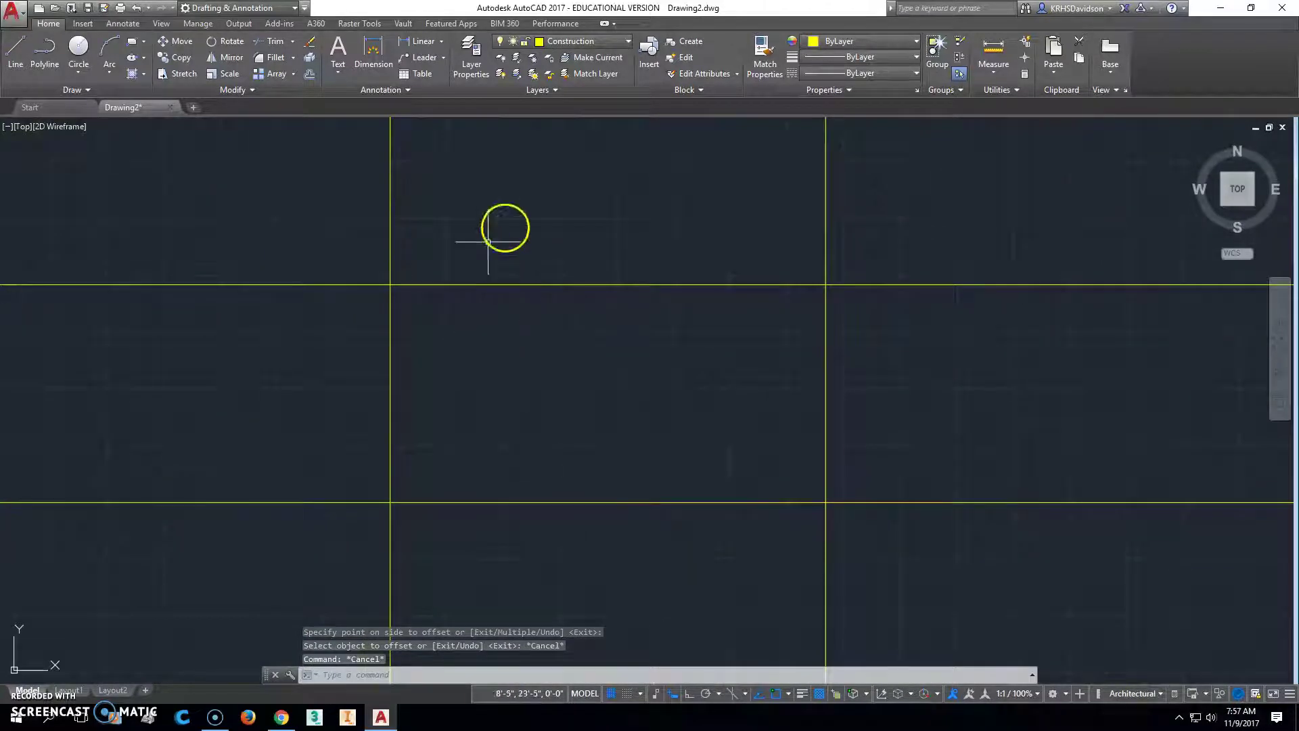
pyautogui.click(628, 42)
pyautogui.click(570, 59)
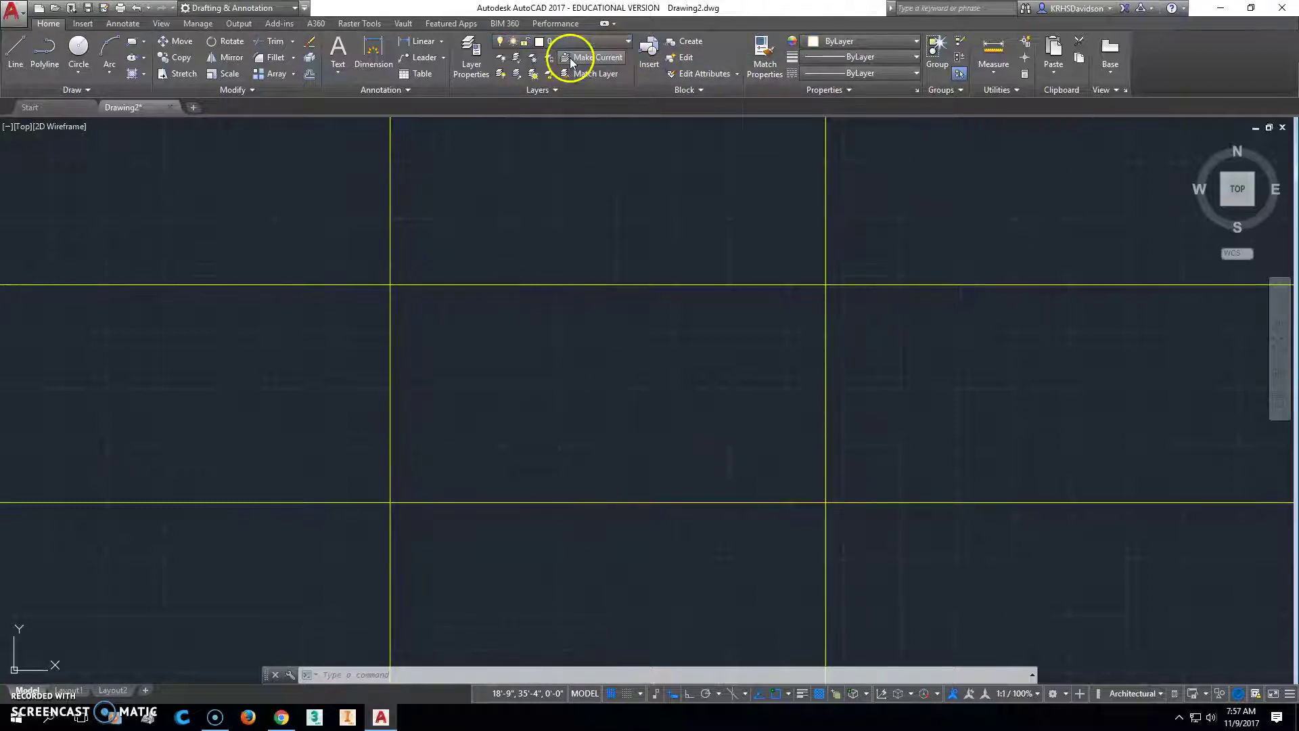
pyautogui.click(15, 47)
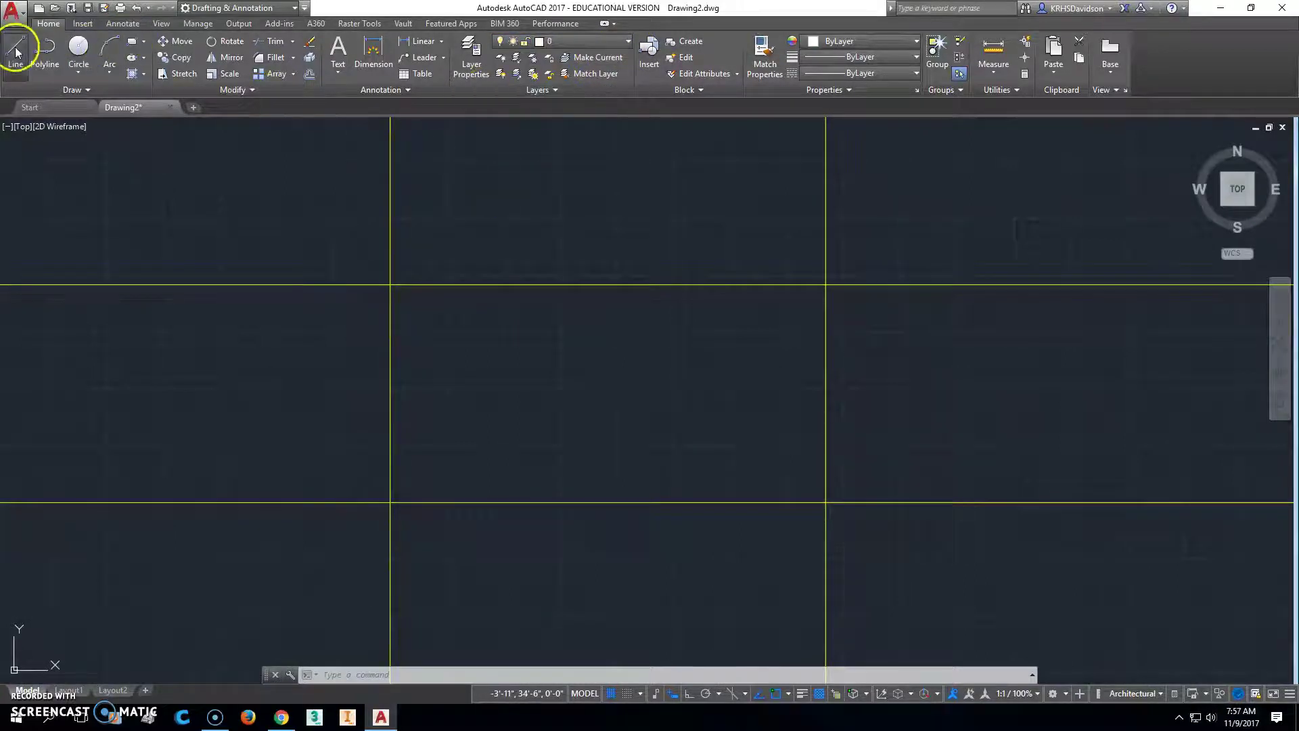
pyautogui.click(389, 285)
pyautogui.click(390, 502)
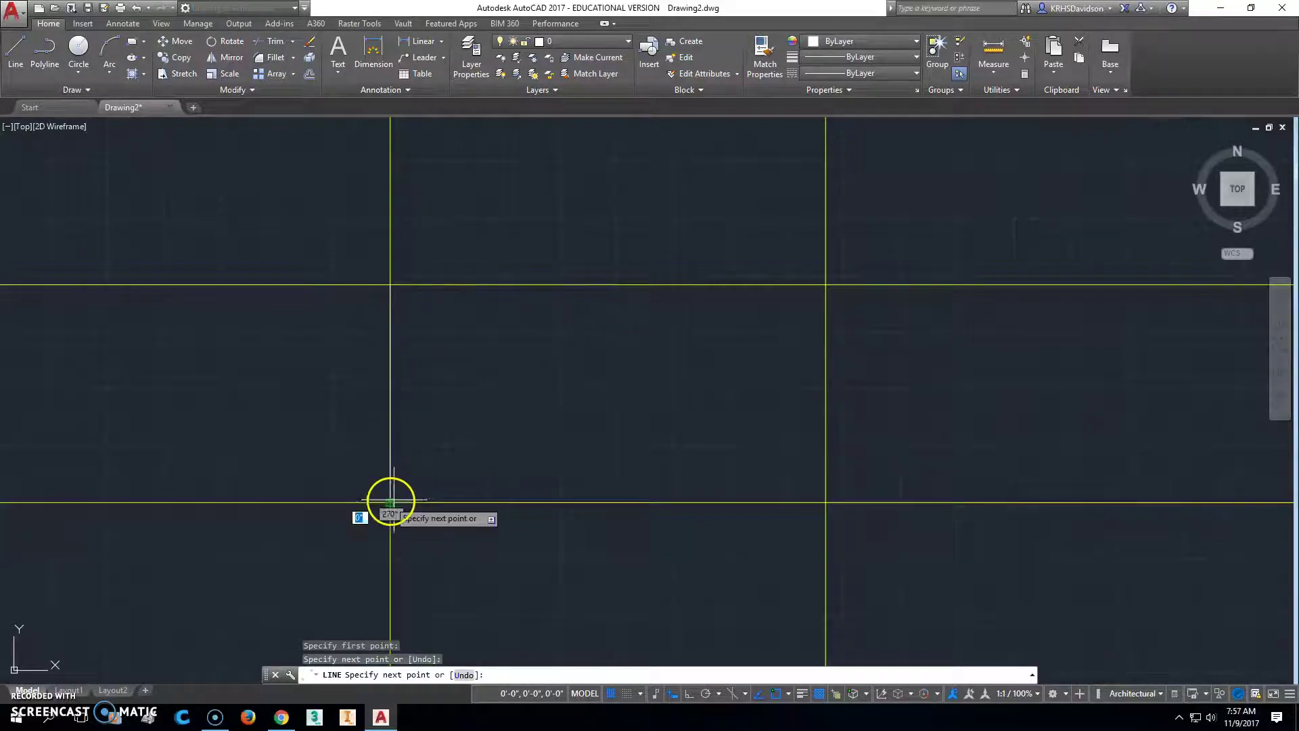
pyautogui.click(825, 501)
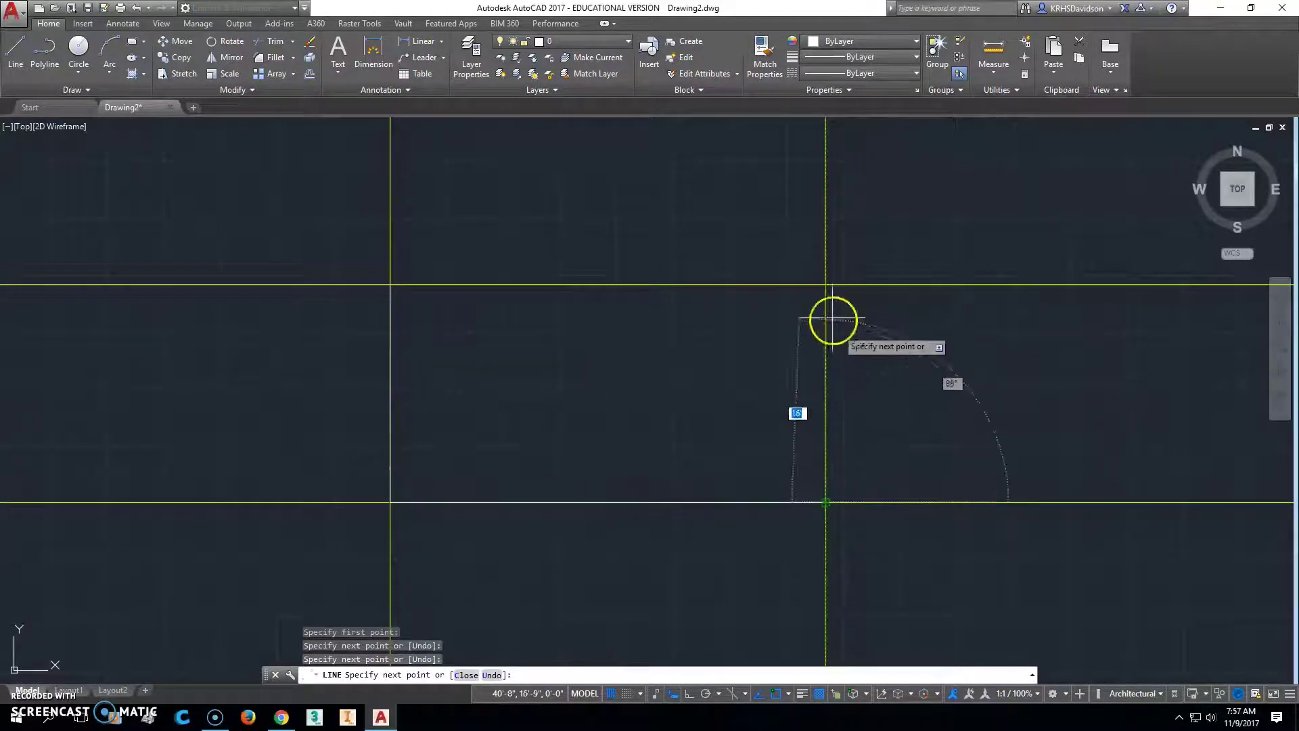
pyautogui.click(825, 285)
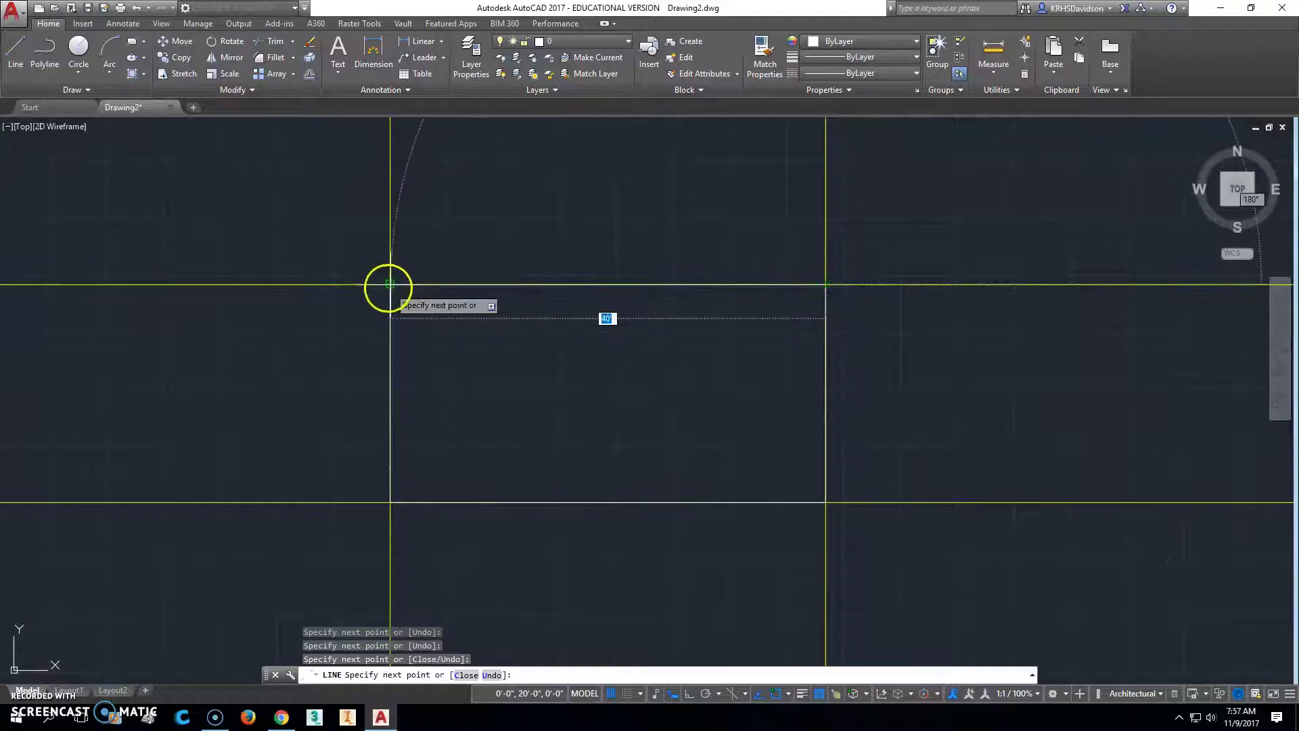
pyautogui.click(389, 285)
pyautogui.press('Escape')
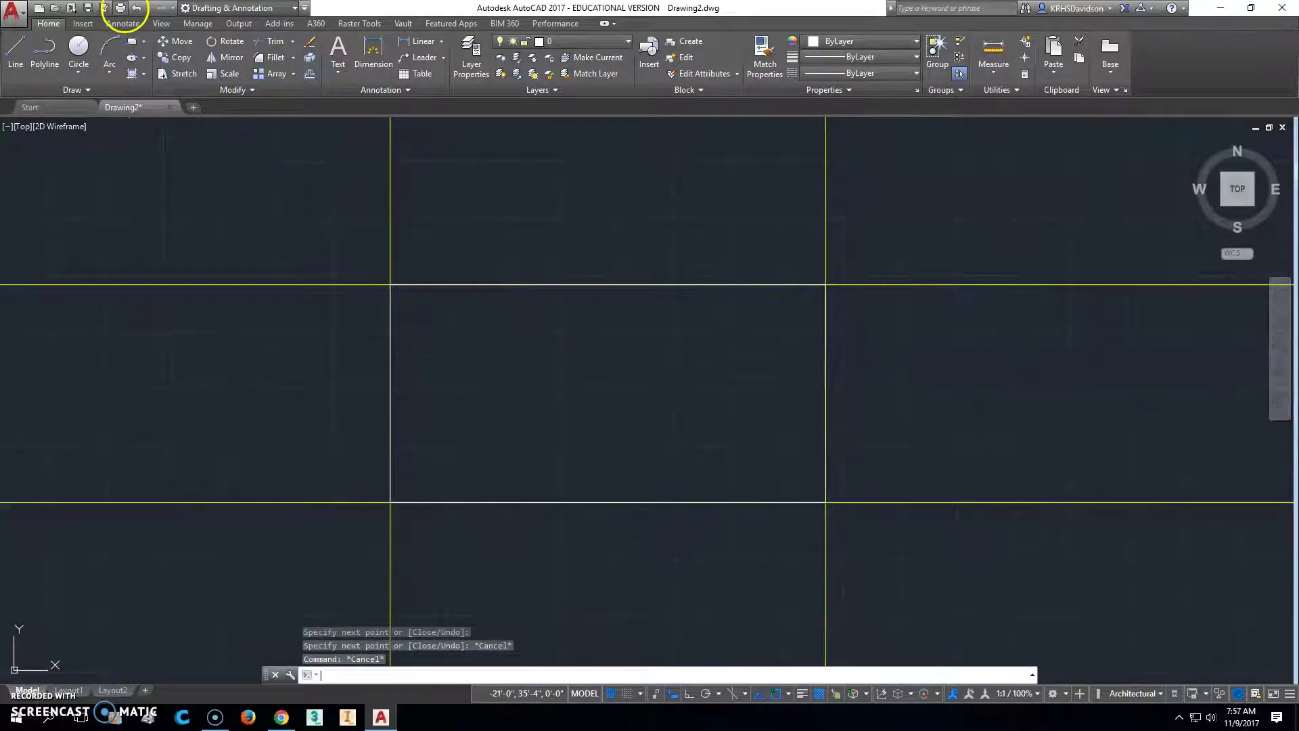
# Preview a plot with DWG To PDF.pc3, set to Extents and centered, and close it without plotting.
pyautogui.click(123, 9)
pyautogui.click(580, 256)
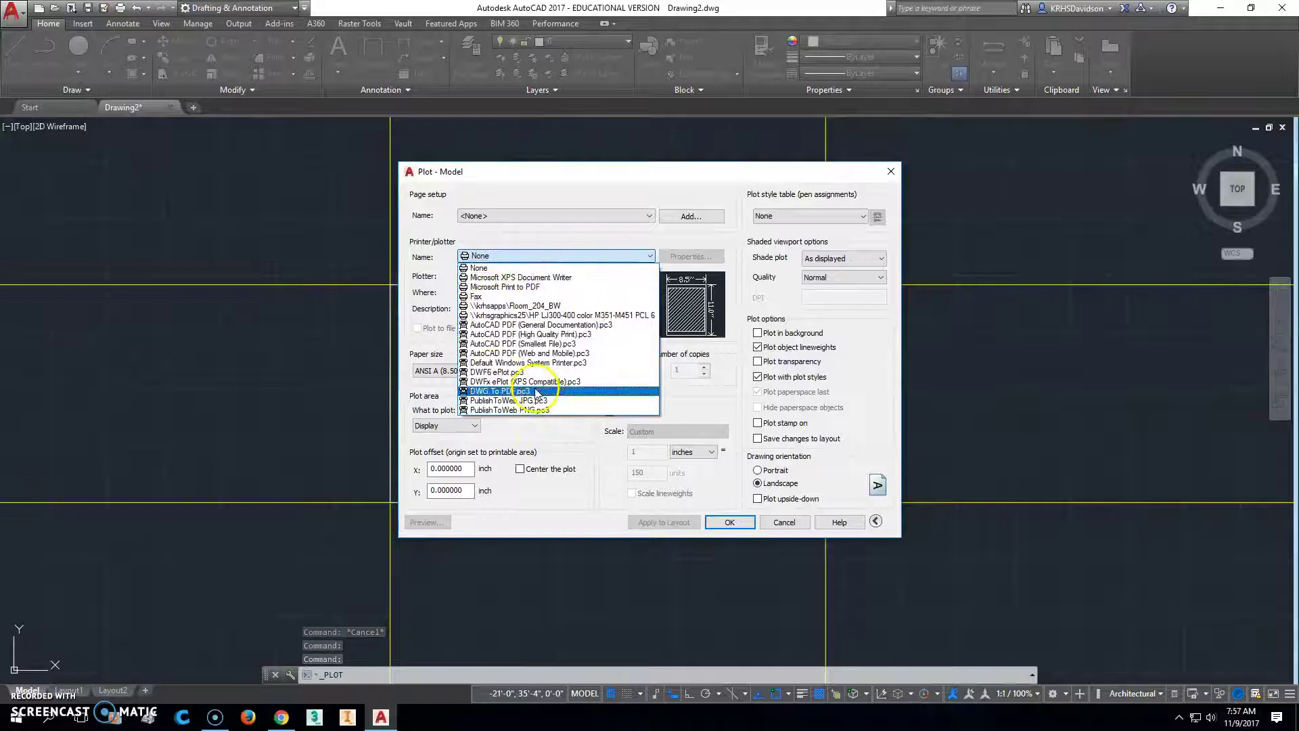
pyautogui.click(536, 392)
pyautogui.click(476, 425)
pyautogui.click(436, 447)
pyautogui.click(520, 468)
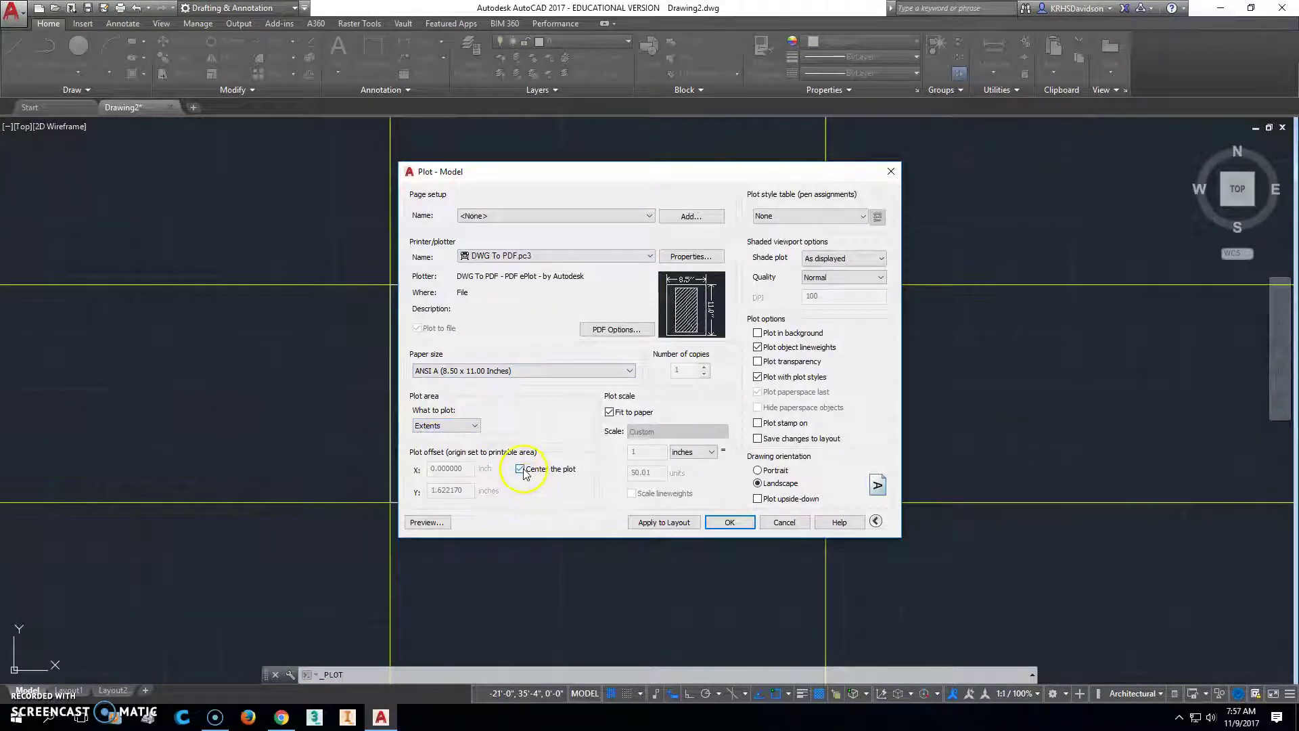
pyautogui.click(427, 523)
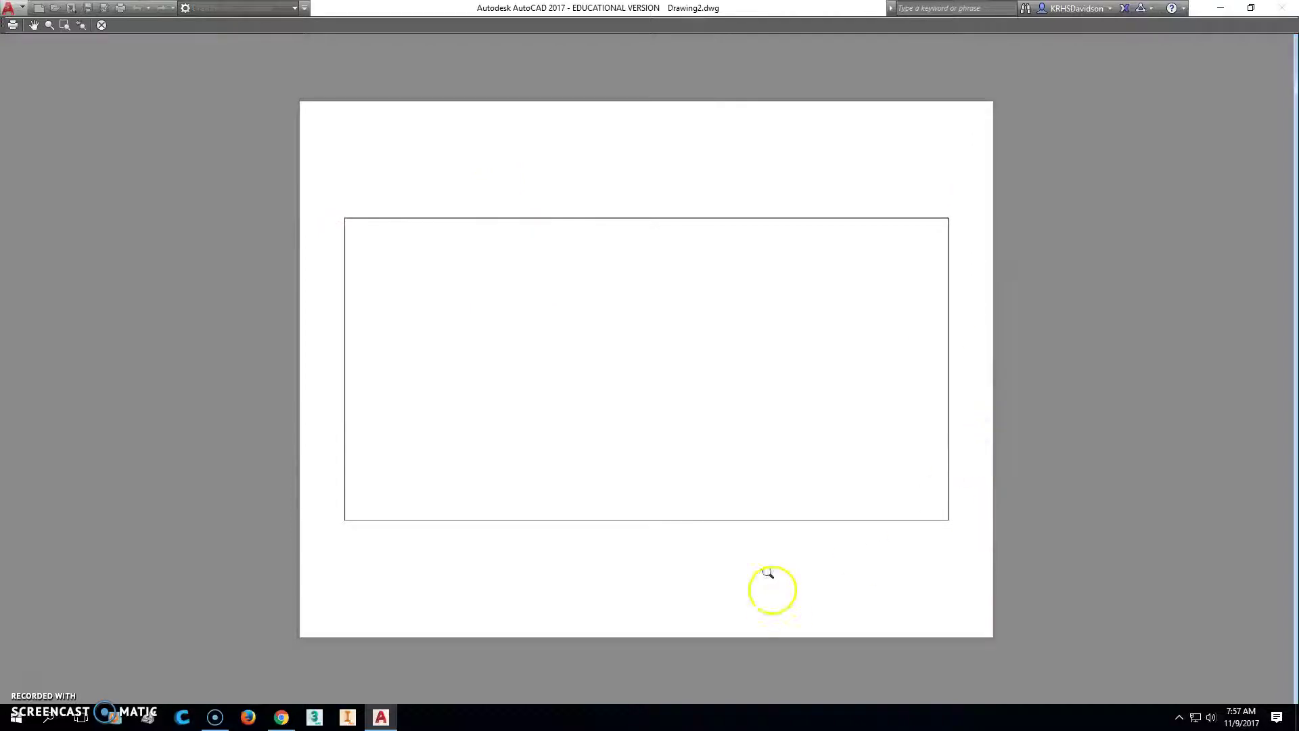
pyautogui.click(101, 25)
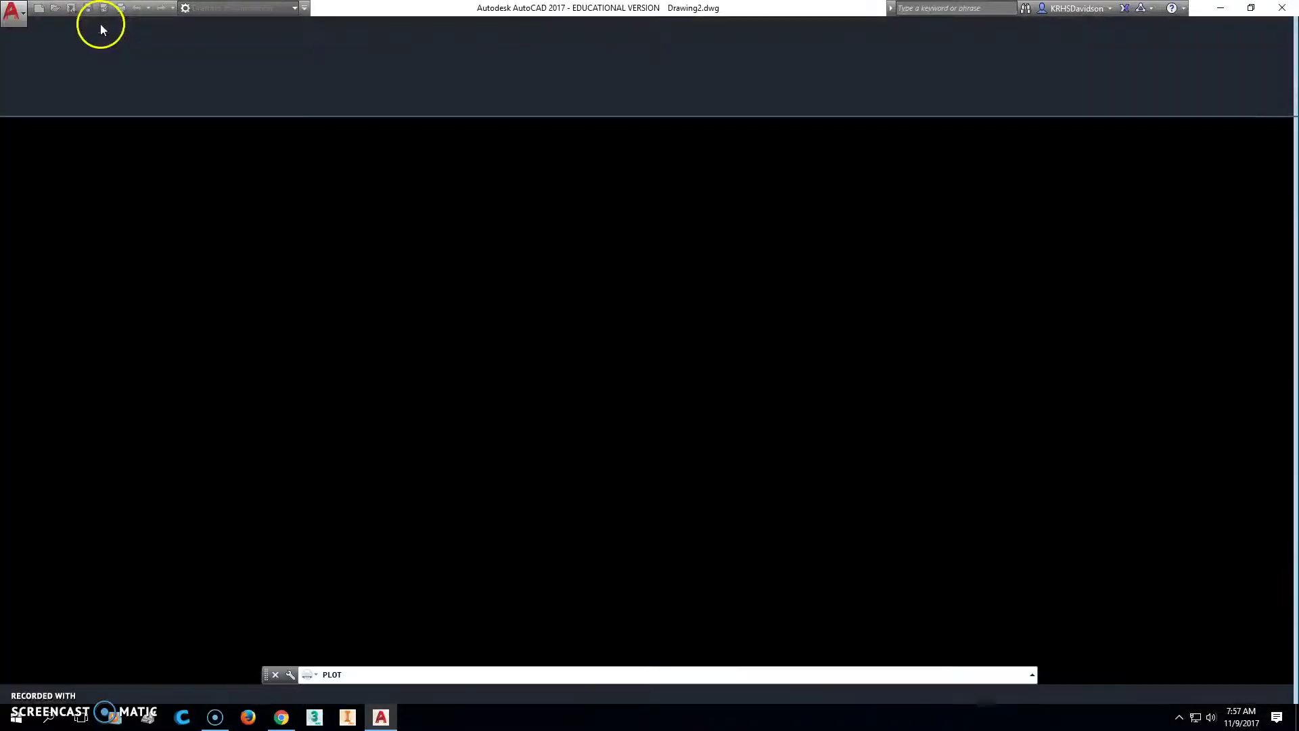
pyautogui.click(786, 522)
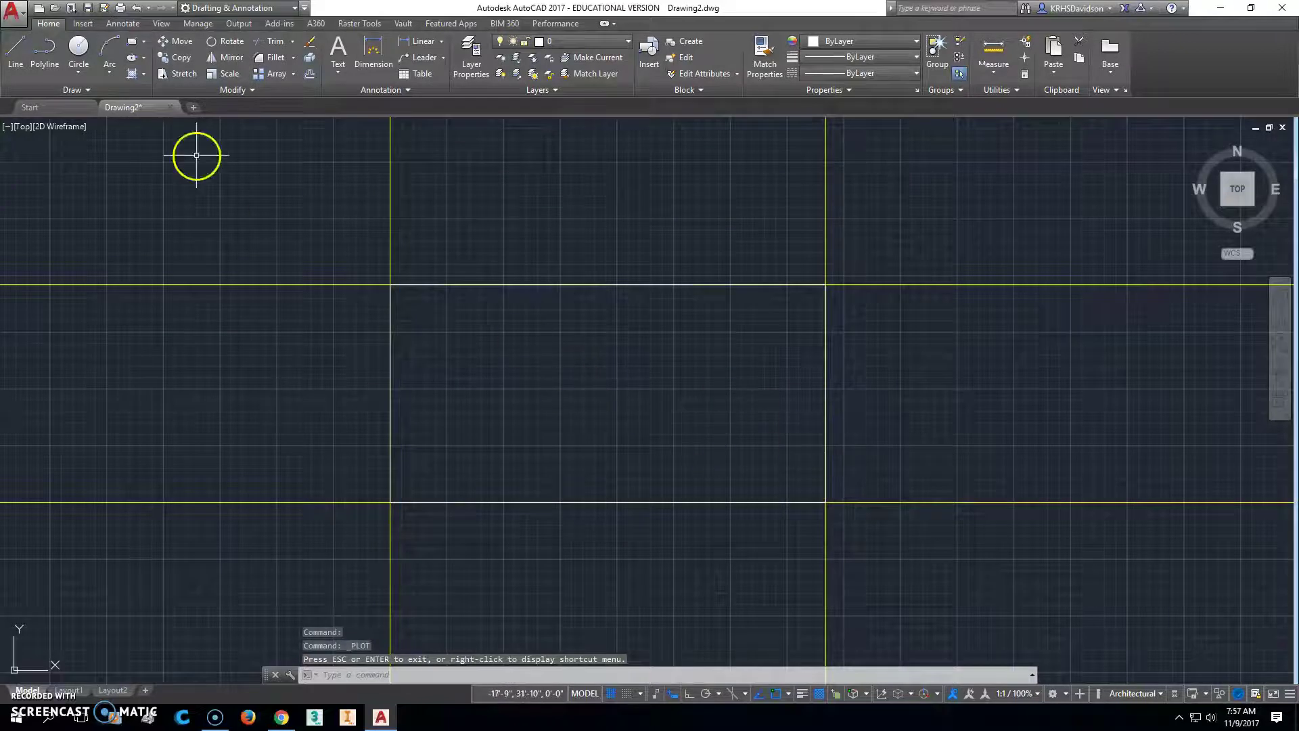
# Offset all four construction lines 6" toward the inside of the rectangle to mark the exterior wall thickness.
pyautogui.click(310, 75)
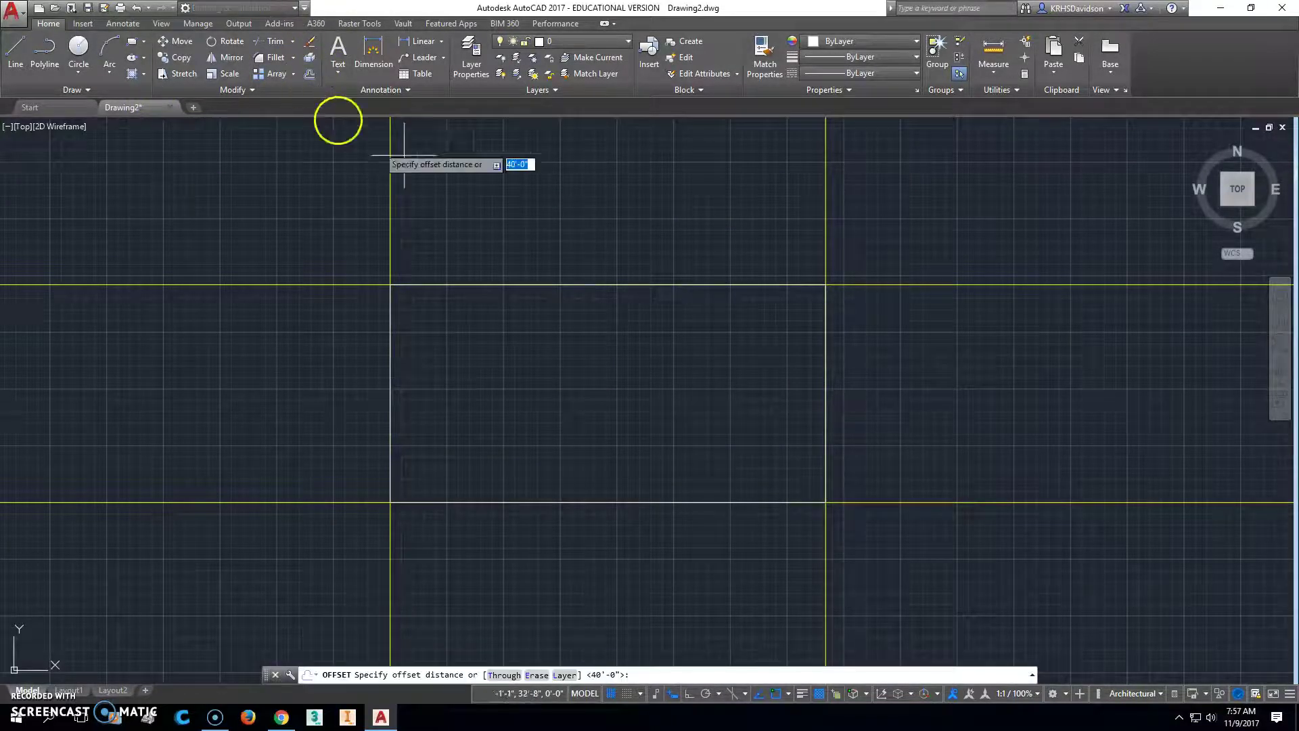
pyautogui.write('6"')
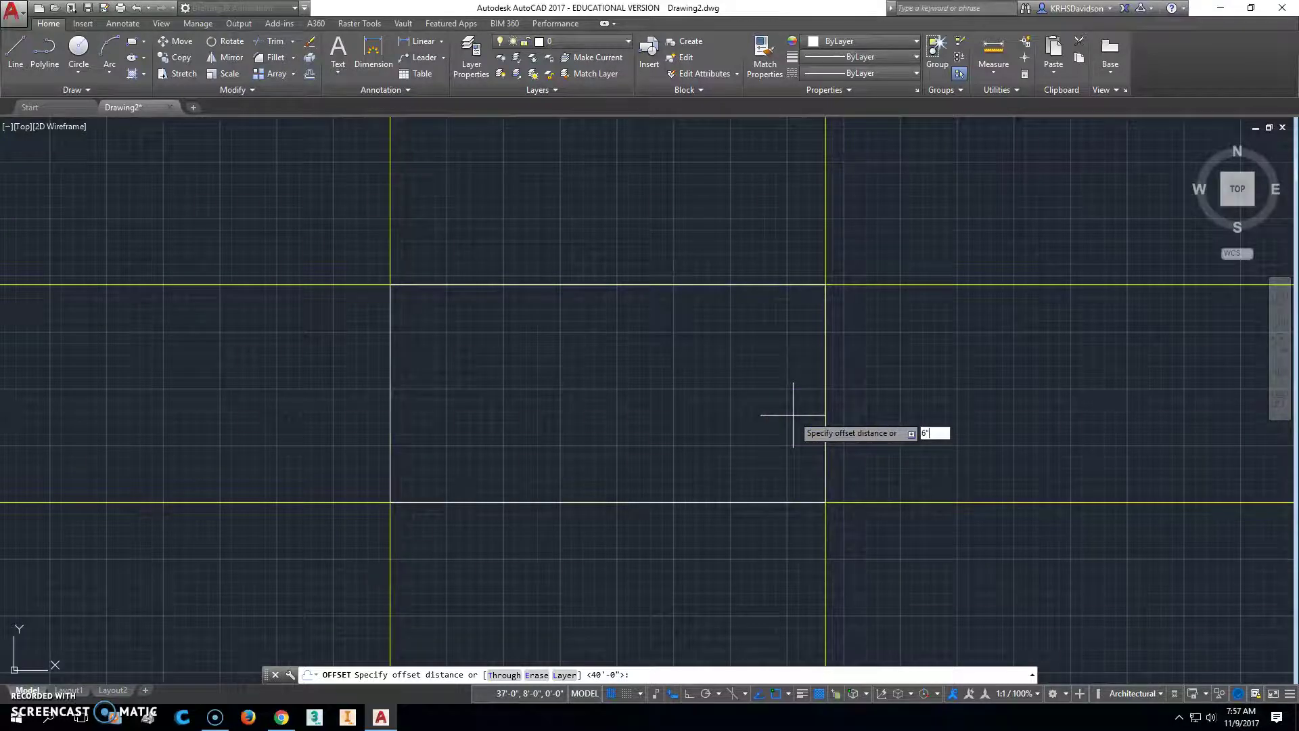
pyautogui.press('Return')
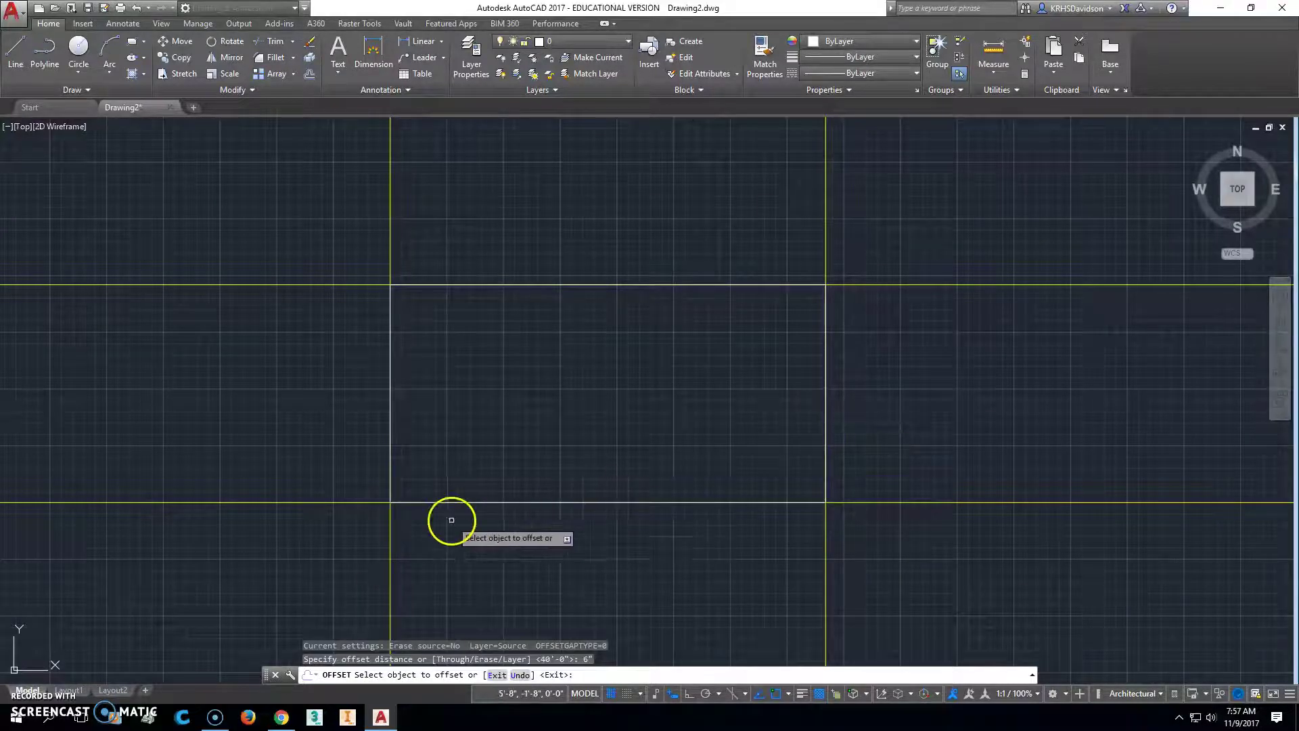
pyautogui.click(365, 502)
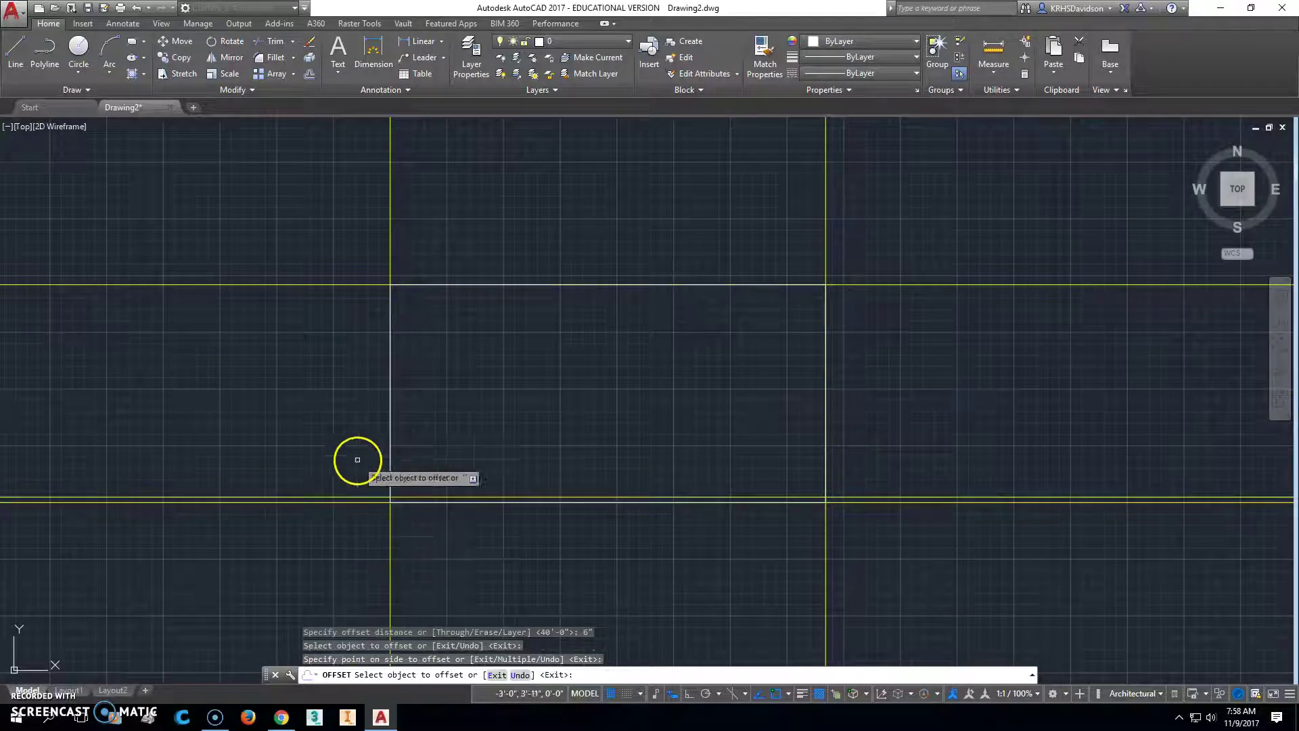
pyautogui.click(342, 284)
pyautogui.click(343, 308)
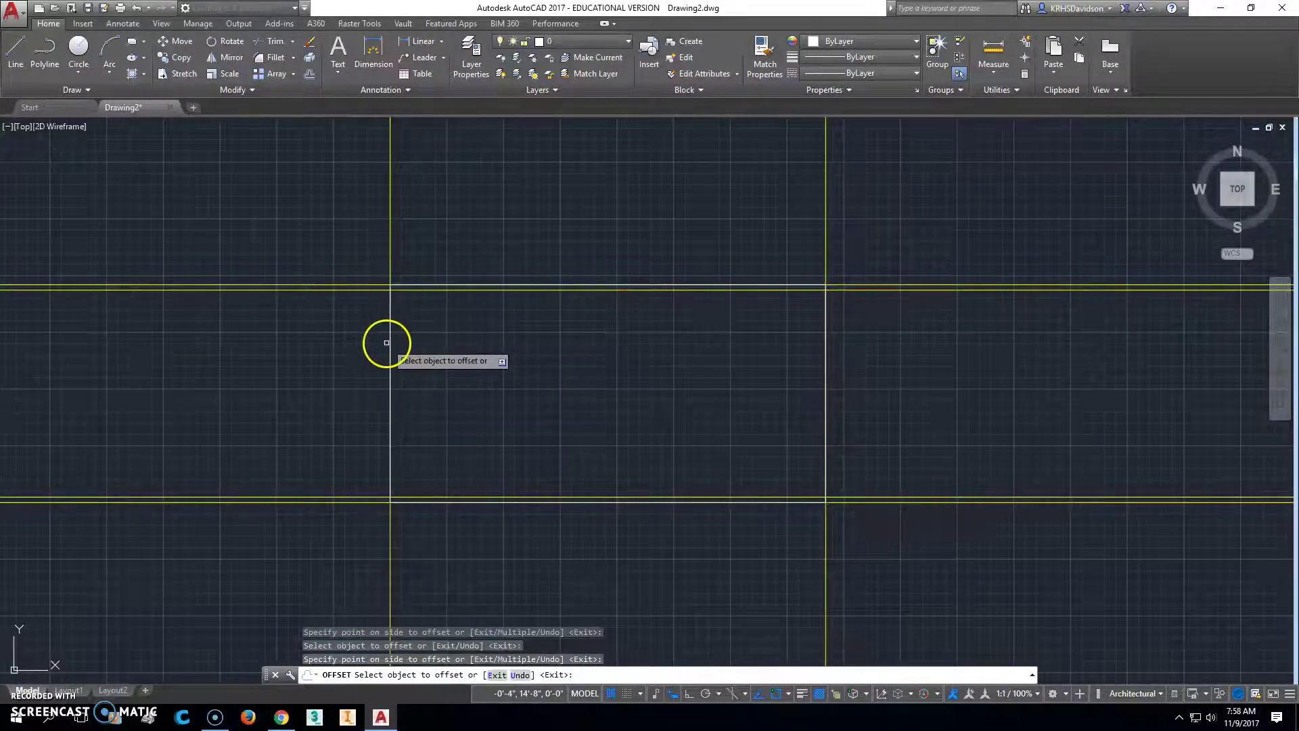
pyautogui.click(391, 576)
pyautogui.click(407, 579)
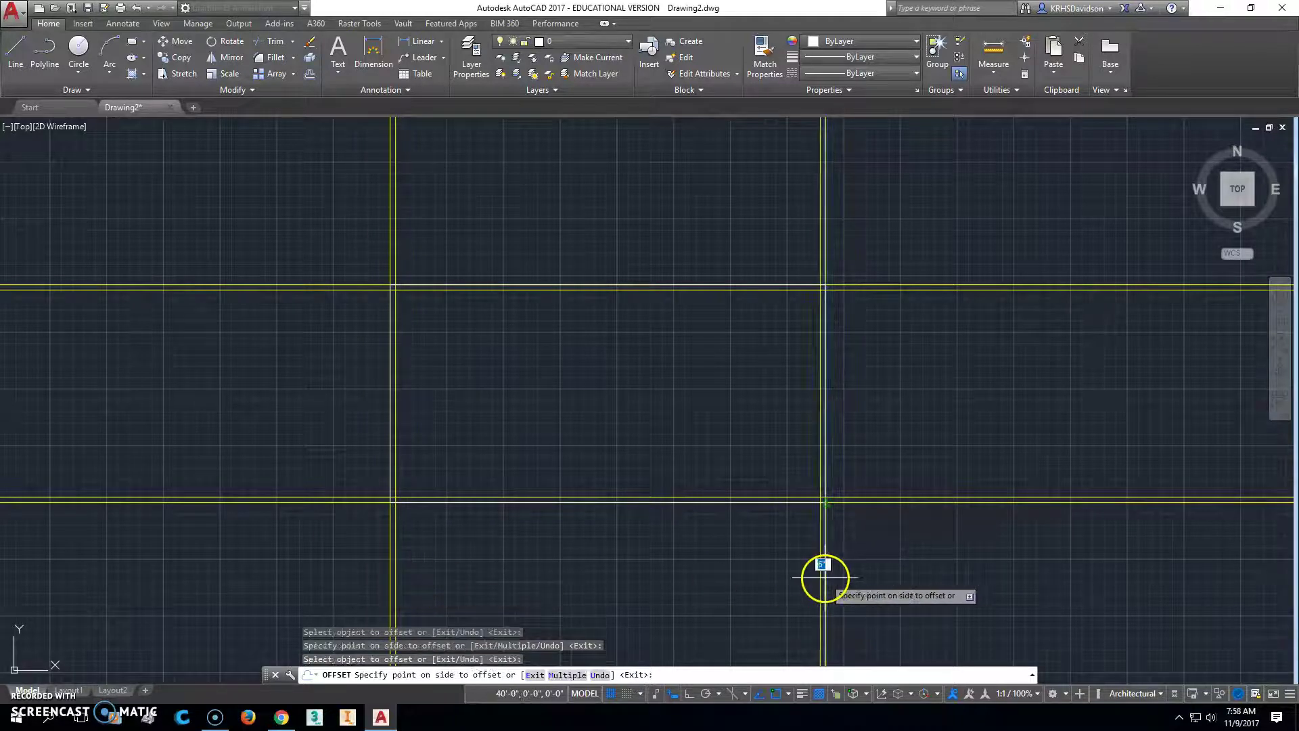
pyautogui.press('Escape')
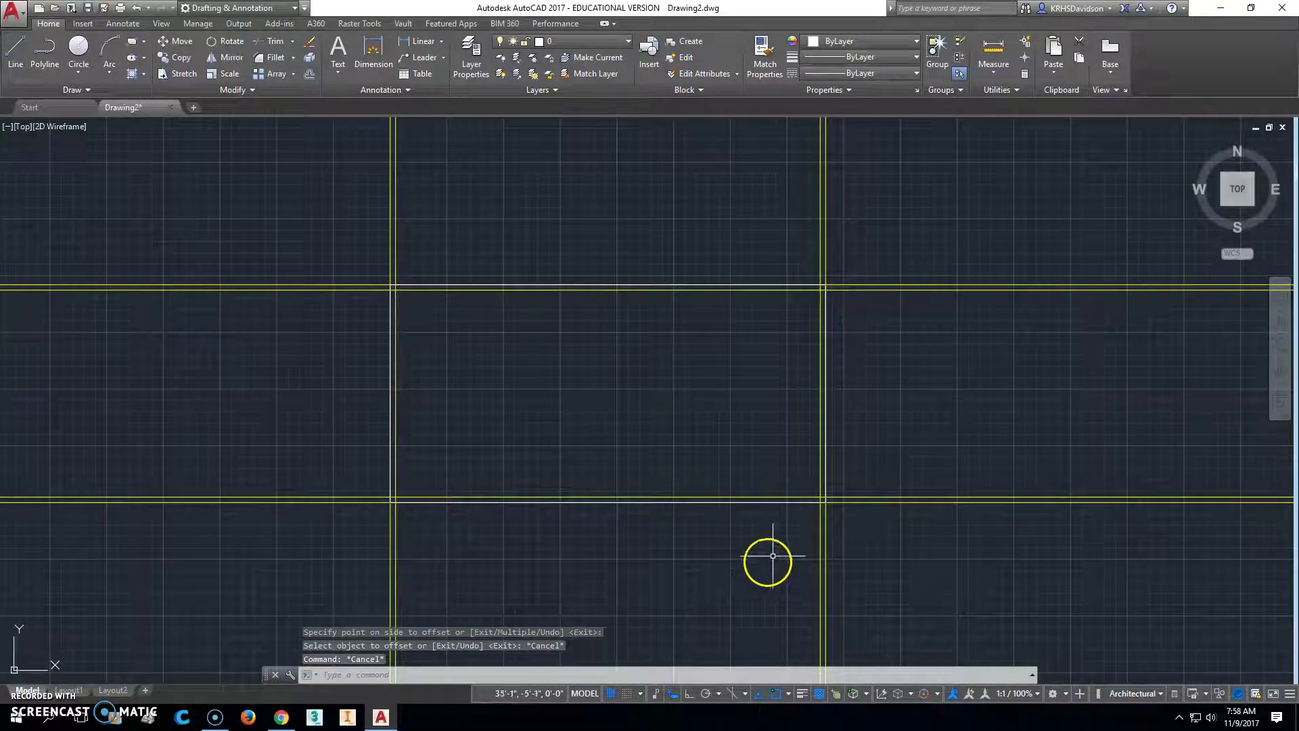
# Offset the inner vertical construction line of the left wall 10' to the right.
pyautogui.scroll(2, 397, 322)
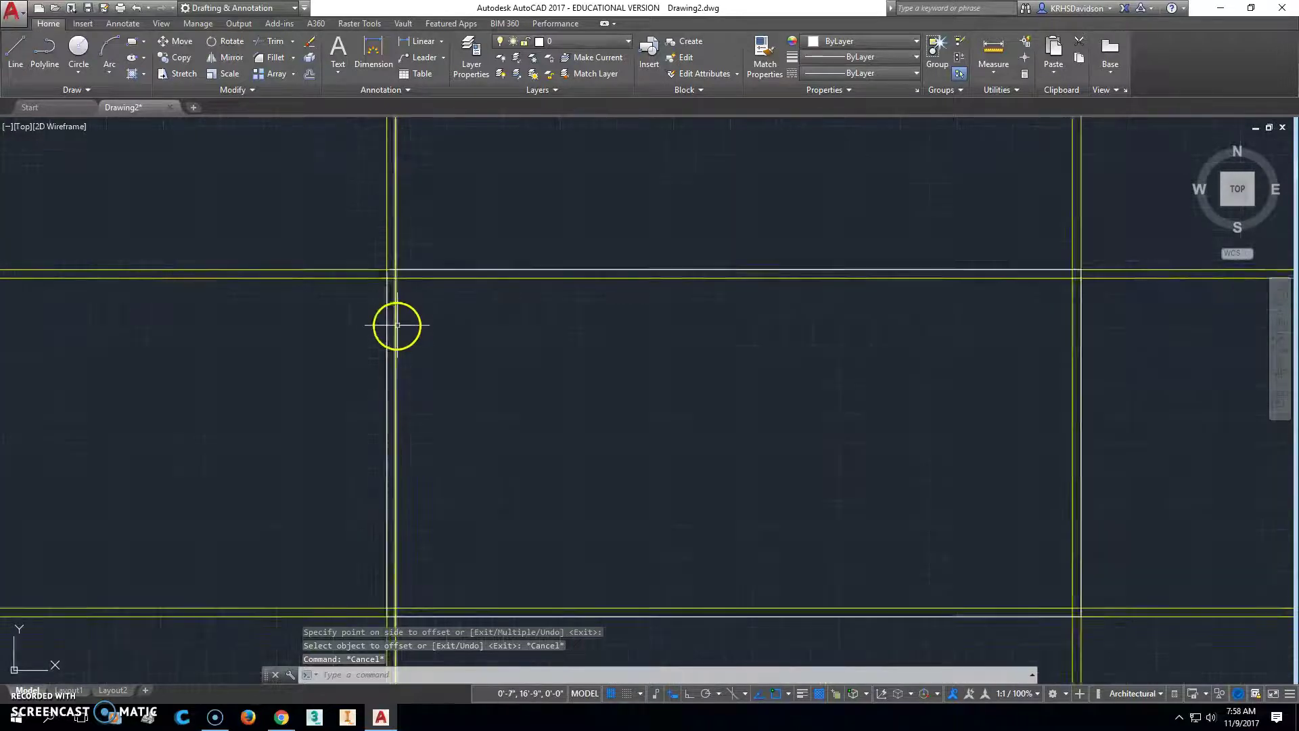
pyautogui.moveTo(539, 386); pyautogui.dragTo(514, 335, button='middle')
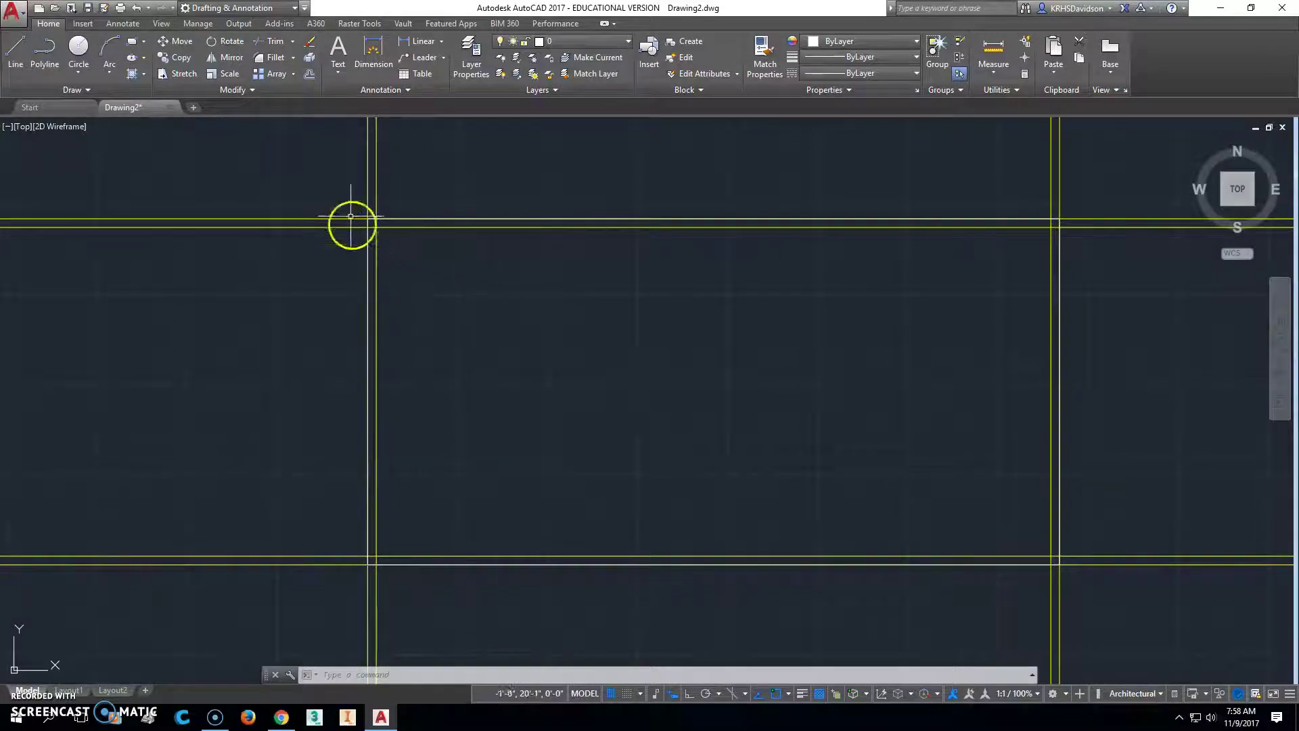
pyautogui.click(304, 79)
pyautogui.write("10'")
pyautogui.press('Return')
pyautogui.click(376, 290)
pyautogui.click(476, 295)
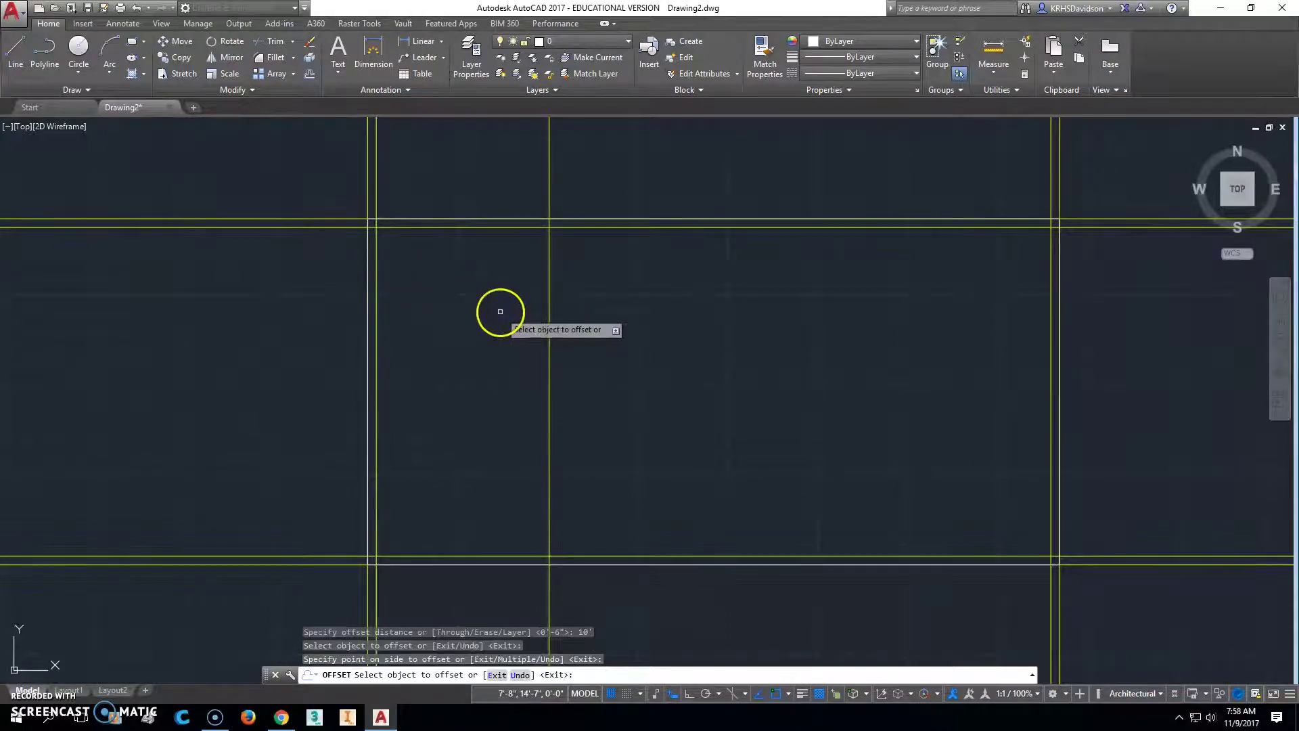
pyautogui.press('Escape')
# Offset the interior vertical construction line 2" to each side to mark the faces of the partition wall.
pyautogui.scroll(2, 546, 344)
pyautogui.scroll(-2, 546, 343)
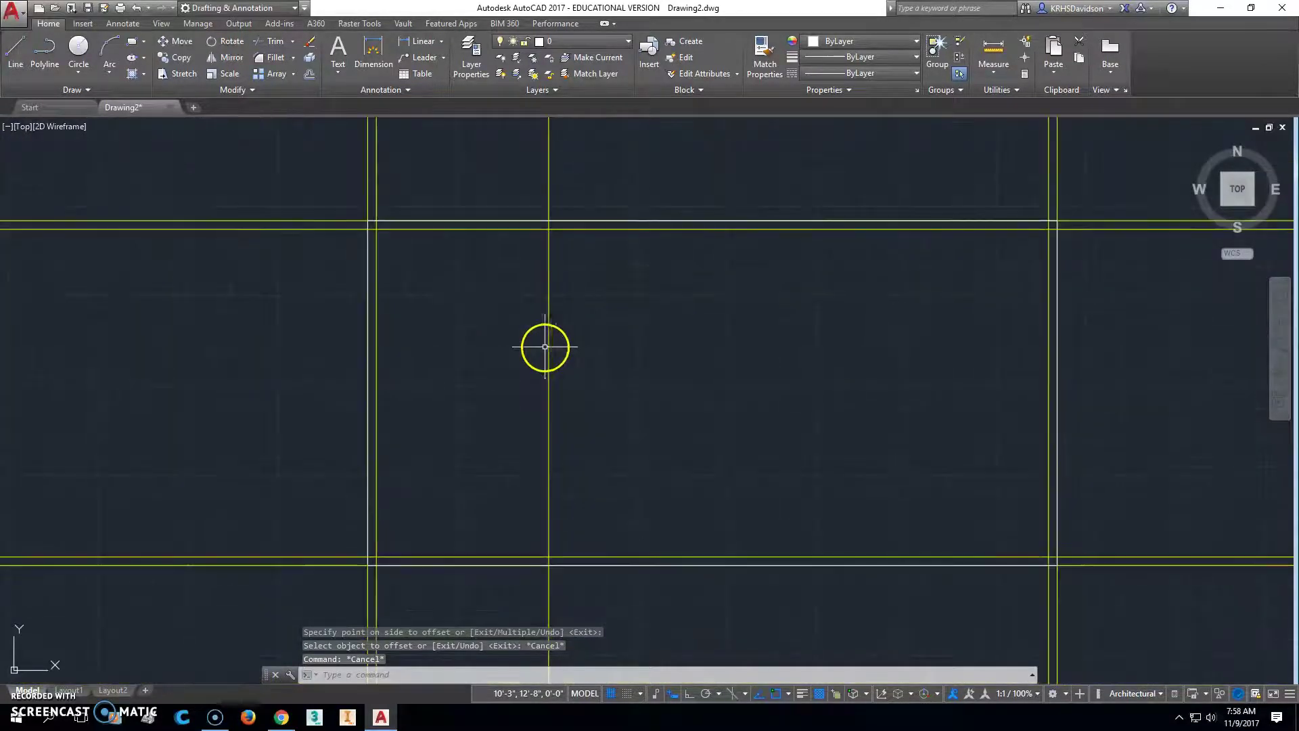
pyautogui.moveTo(603, 357); pyautogui.dragTo(525, 337, button='middle')
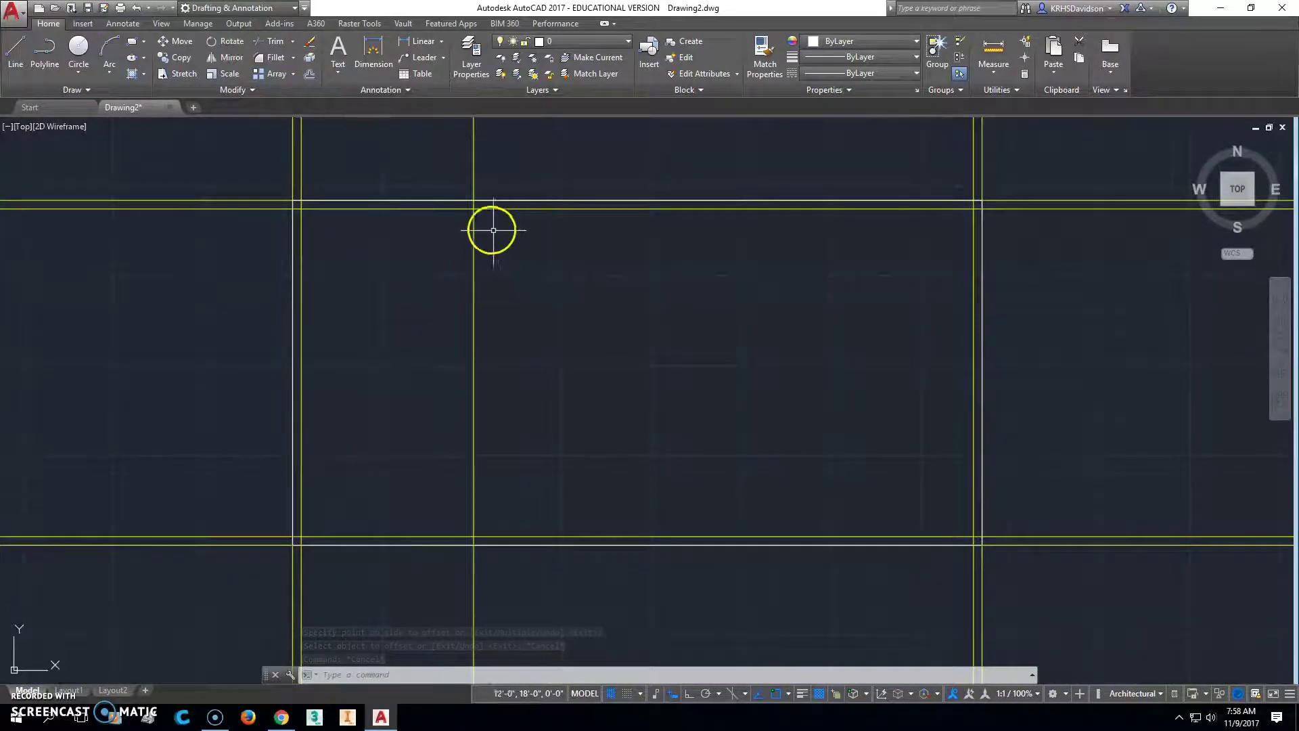
pyautogui.click(309, 74)
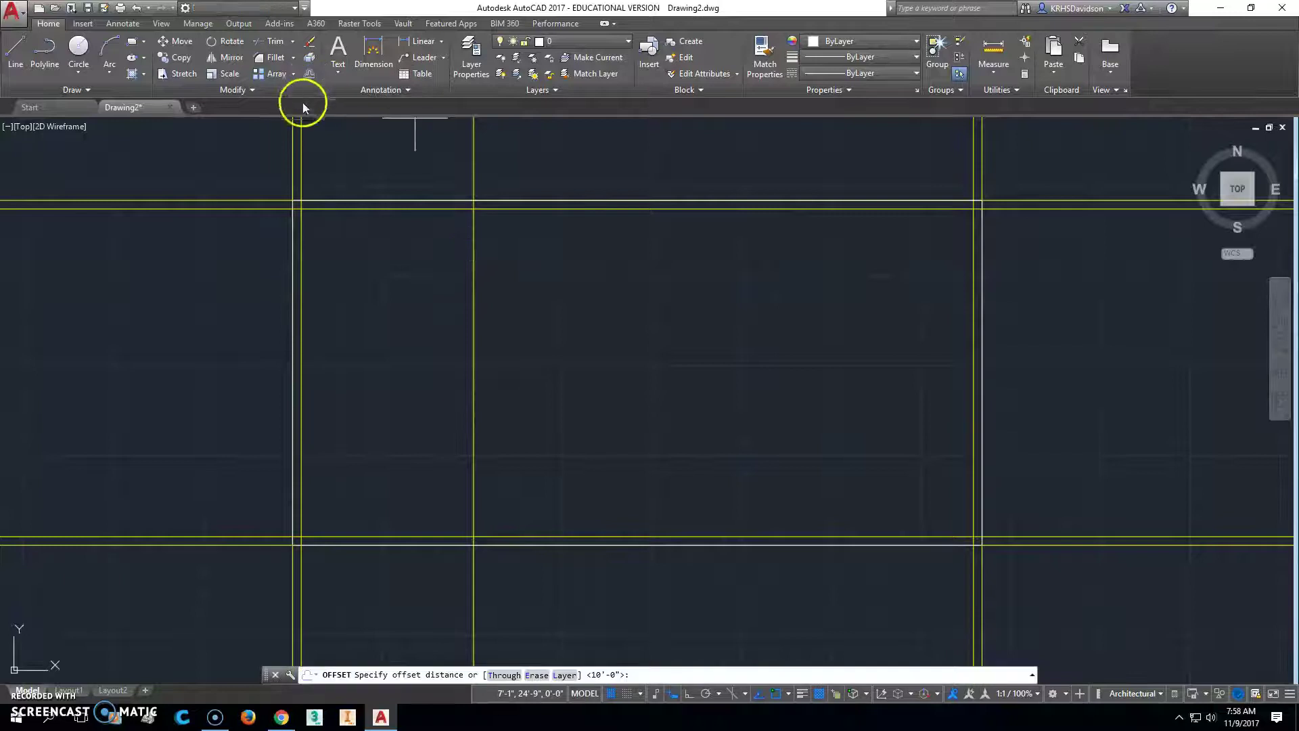
pyautogui.write('2"')
pyautogui.press('Return')
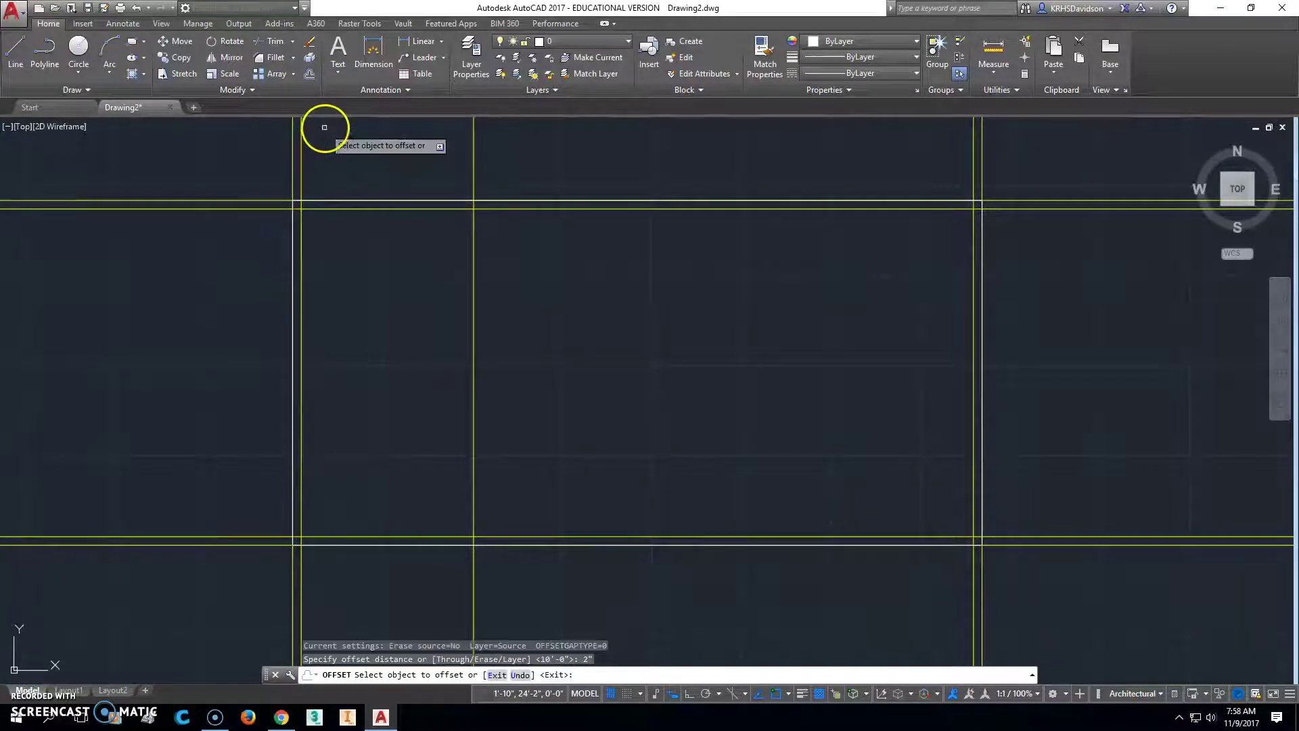
pyautogui.click(473, 294)
pyautogui.click(476, 292)
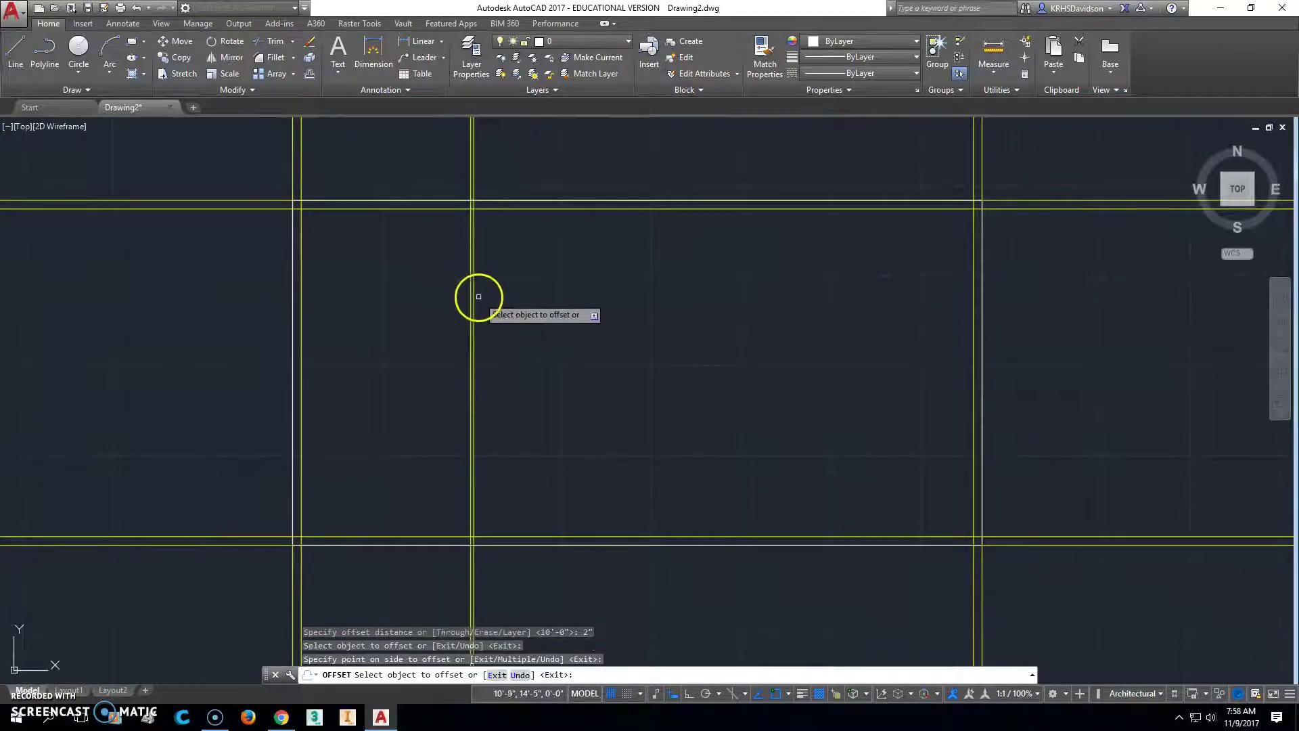
pyautogui.scroll(5, 472, 290)
pyautogui.click(464, 289)
pyautogui.click(474, 289)
pyautogui.press('Escape')
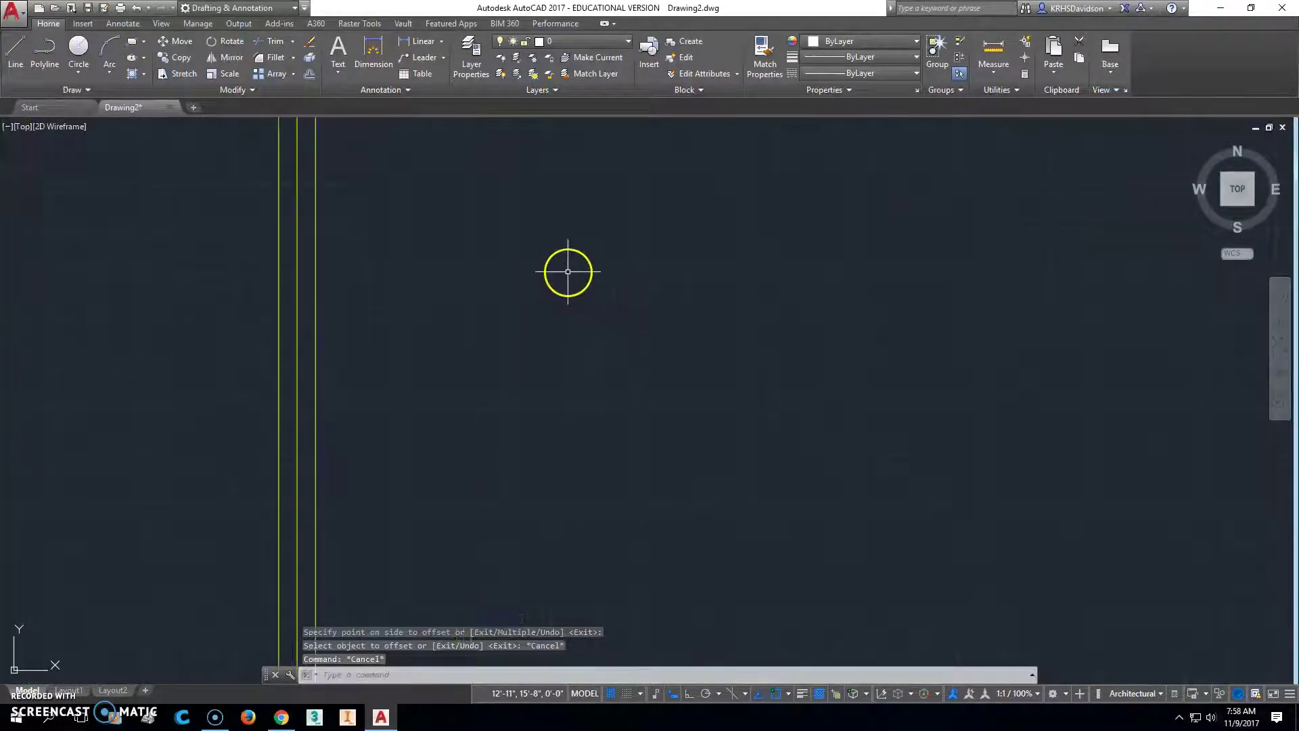
# Move the two outer lines of the interior partition wall from the Construction layer to layer 0.
pyautogui.scroll(-4, 568, 270)
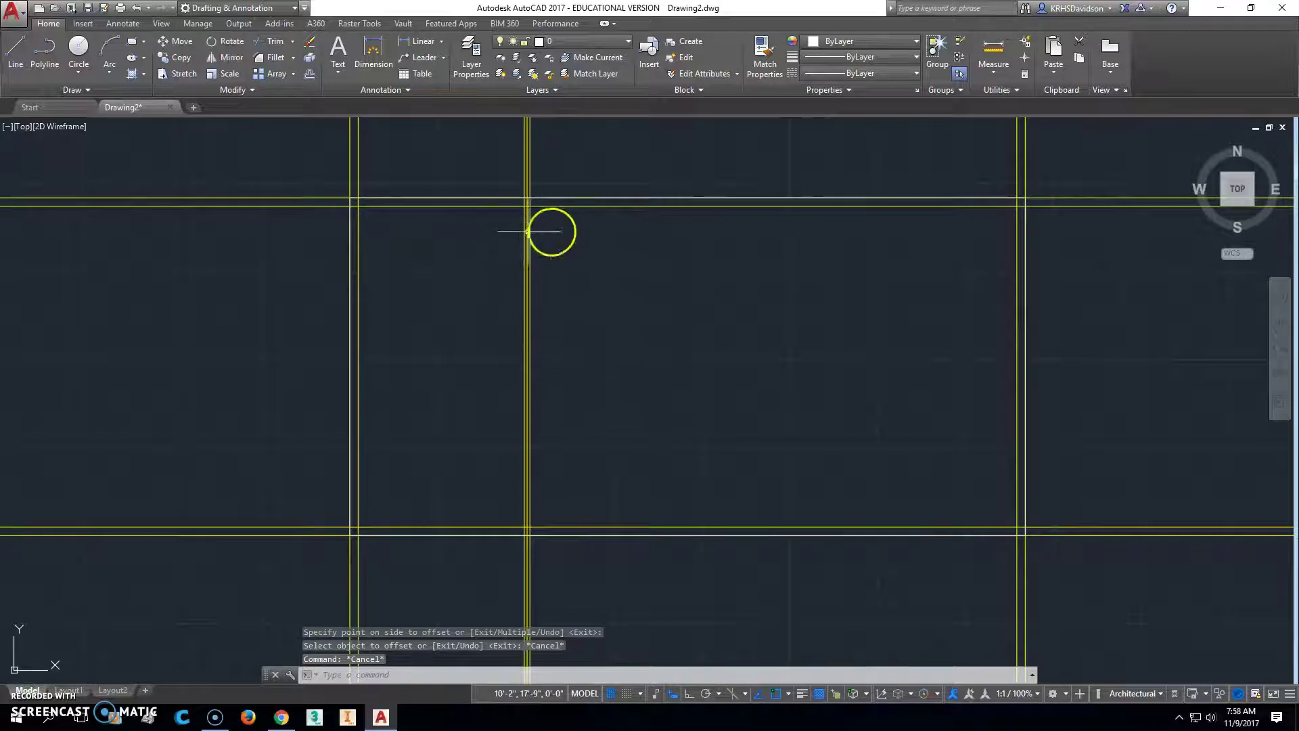
pyautogui.scroll(3, 535, 230)
pyautogui.scroll(-3, 580, 206)
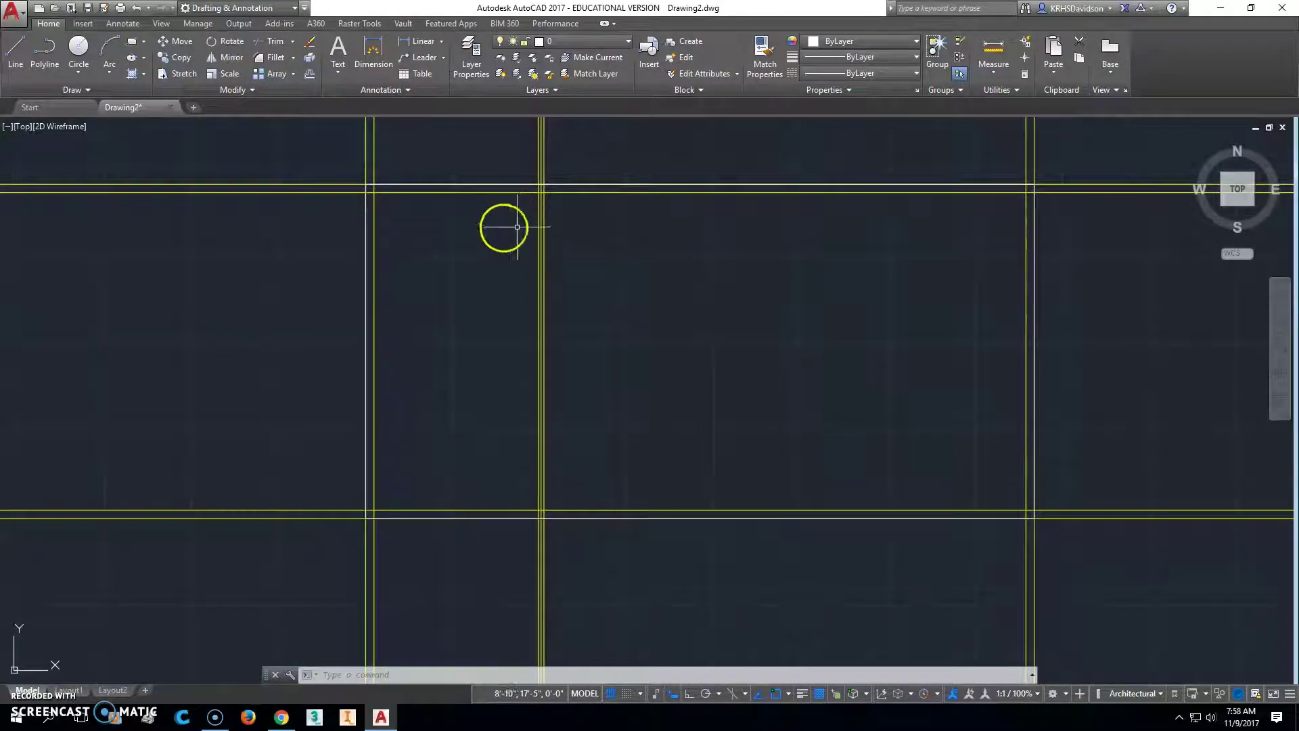
pyautogui.scroll(5, 534, 230)
pyautogui.click(561, 195)
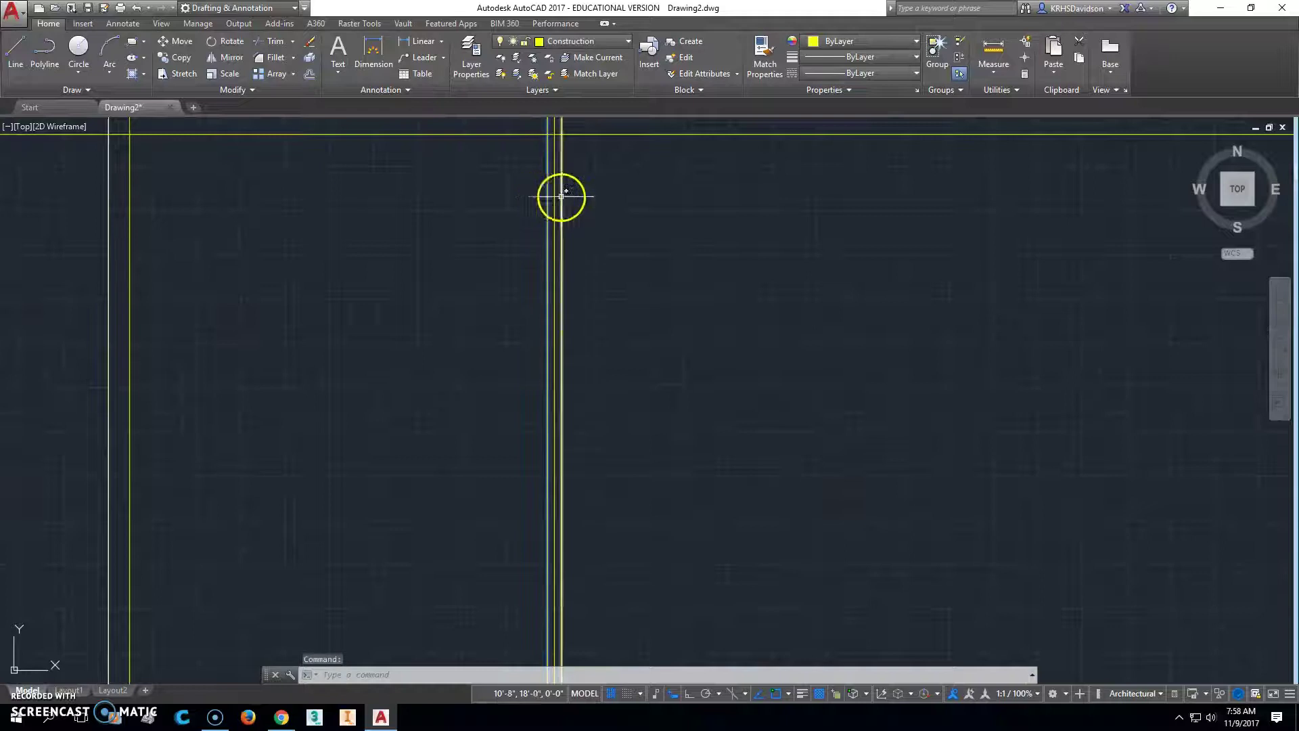
pyautogui.click(561, 197)
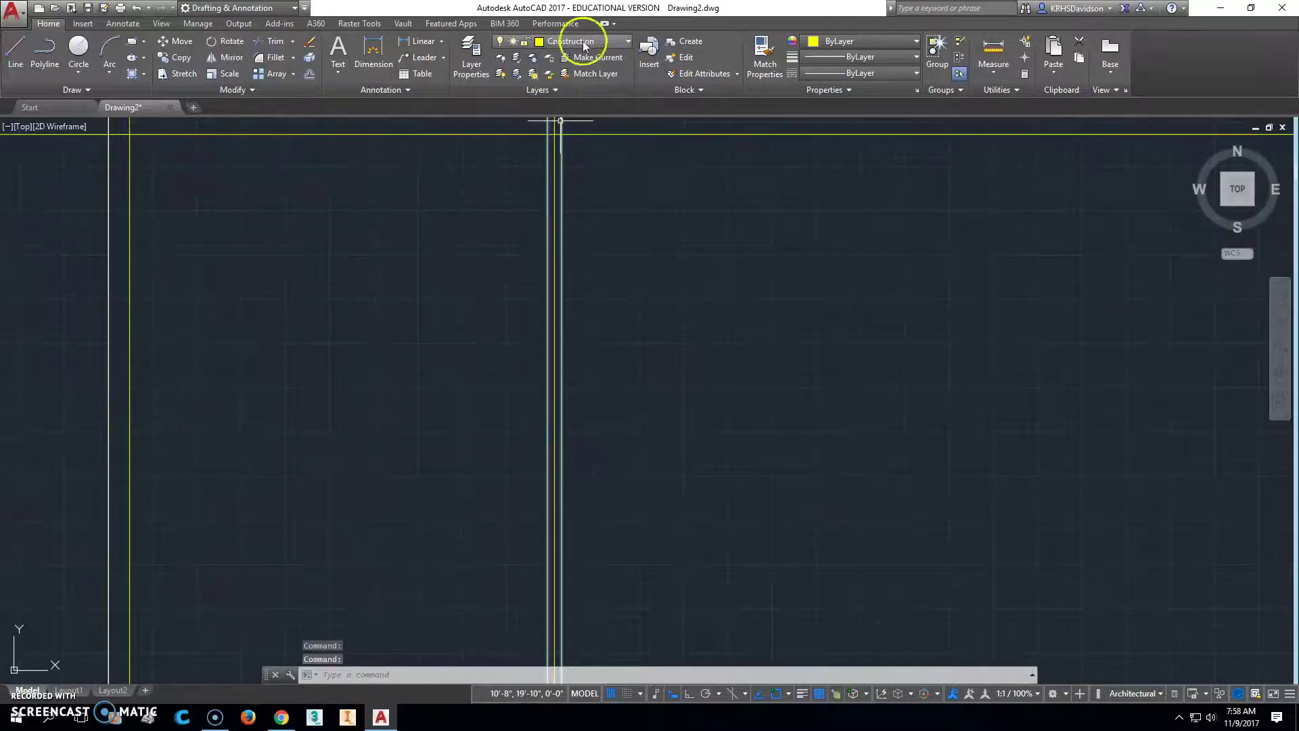
pyautogui.click(628, 45)
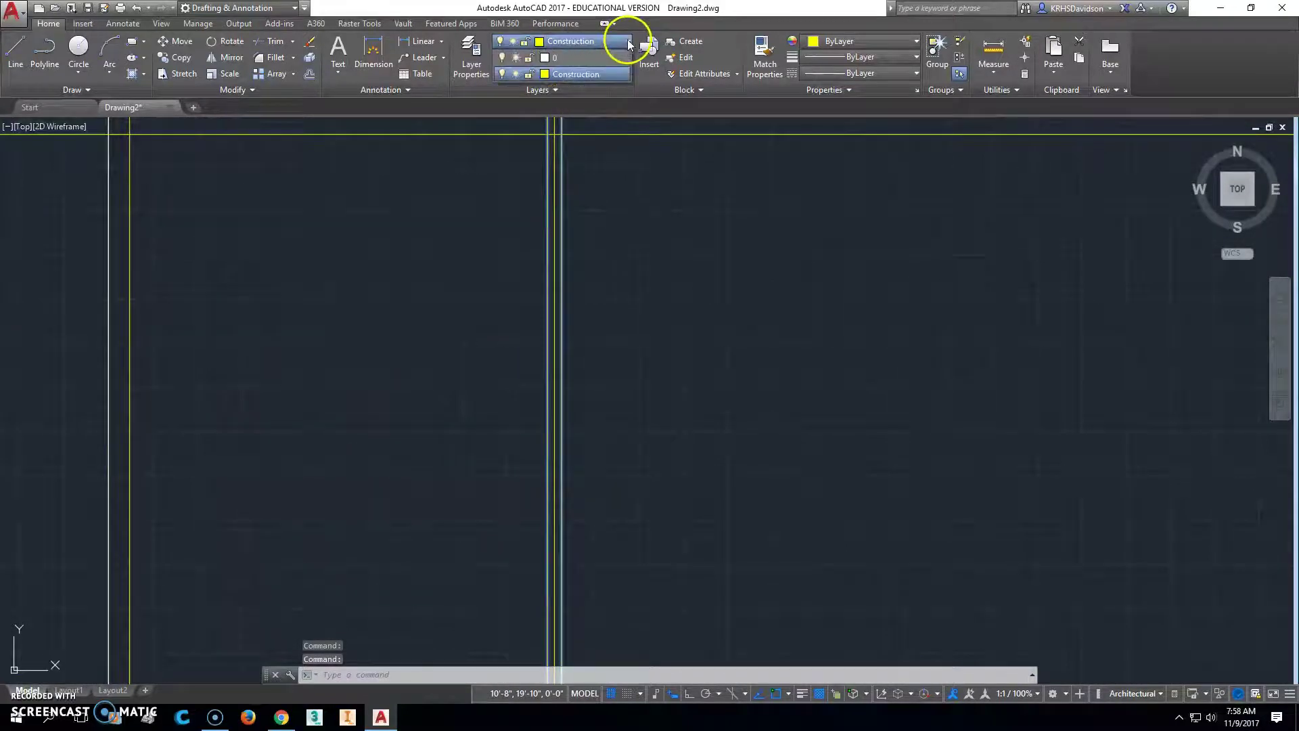
pyautogui.click(579, 59)
pyautogui.press('Escape')
pyautogui.press('Escape')
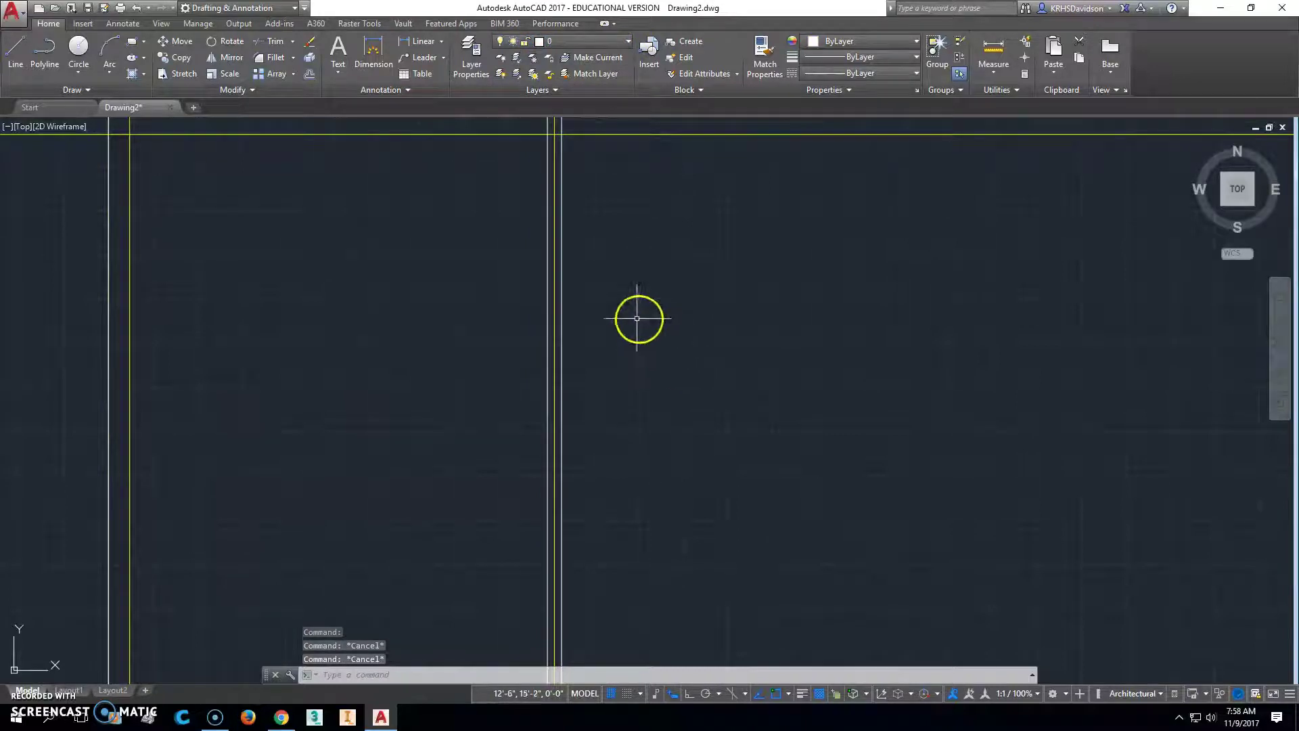
pyautogui.scroll(-1, 621, 324)
pyautogui.scroll(-2, 621, 325)
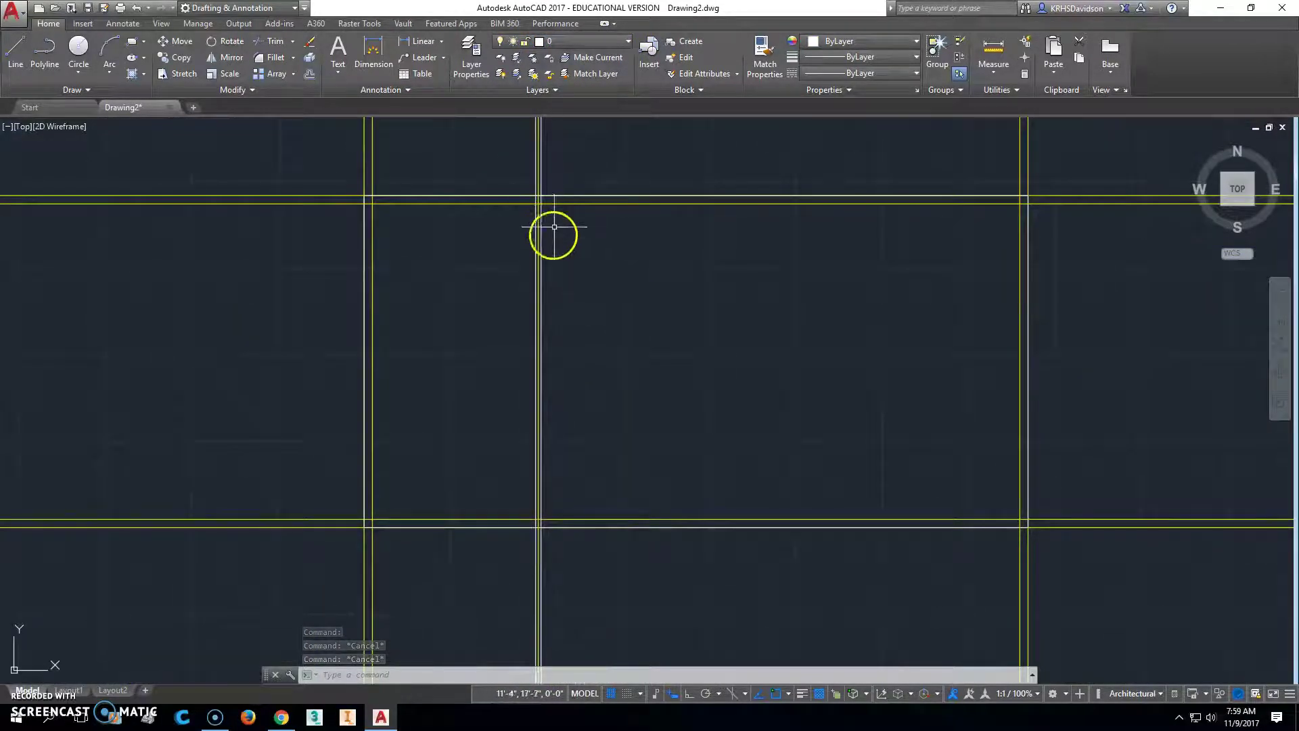
# Trim both partition wall faces back to the inner lines of the upper and lower exterior walls.
pyautogui.click(277, 42)
pyautogui.click(508, 202)
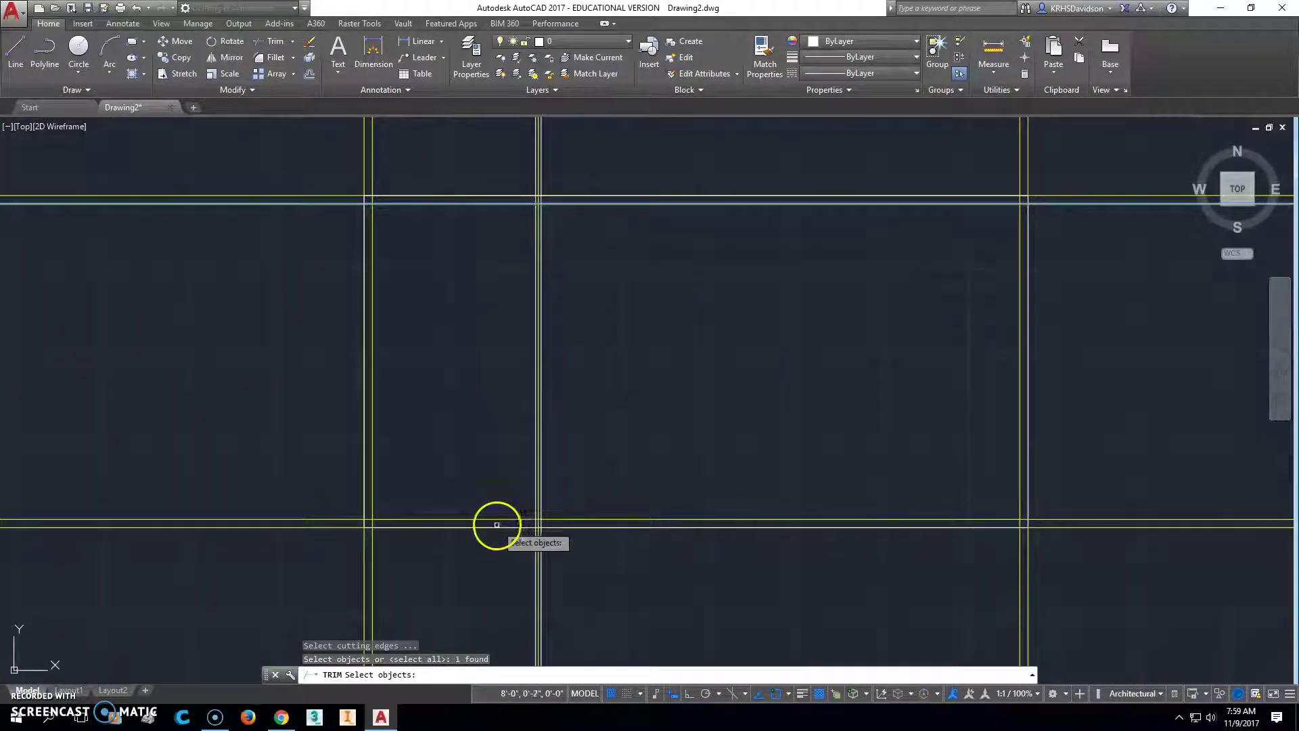
pyautogui.click(518, 519)
pyautogui.press('Return')
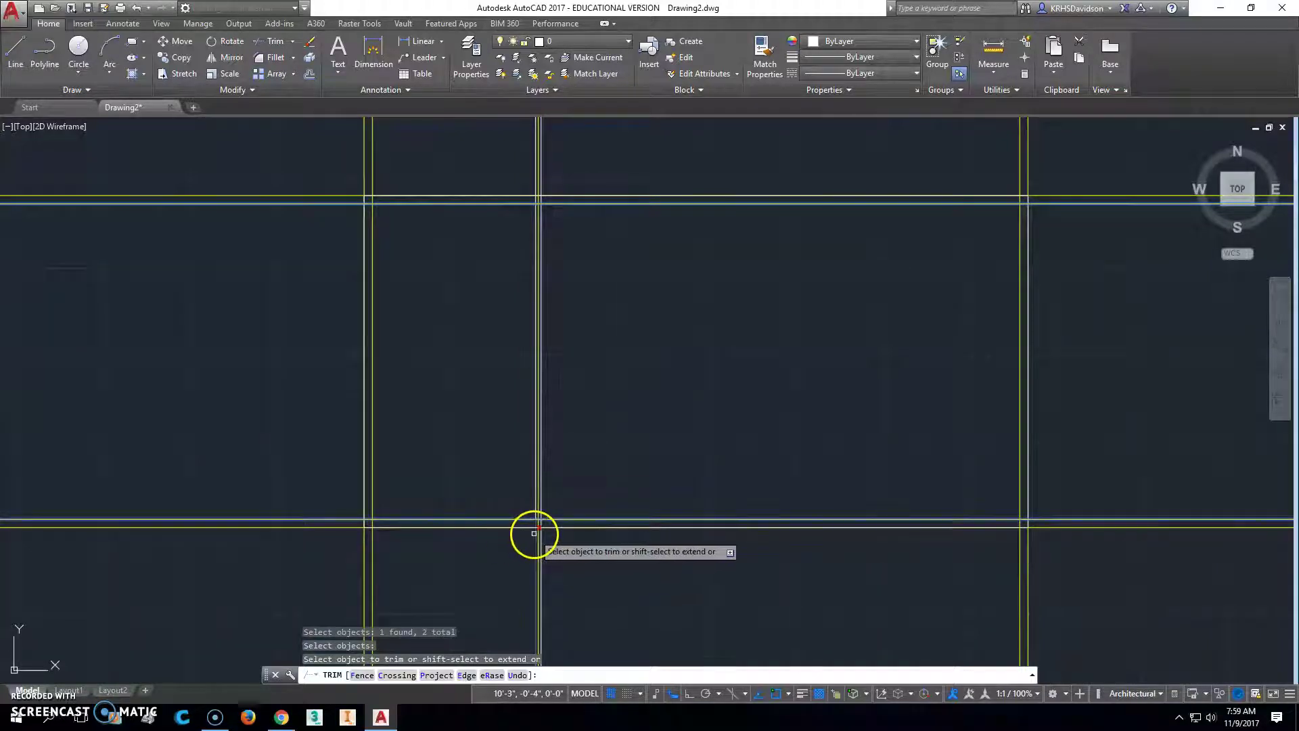
pyautogui.click(535, 533)
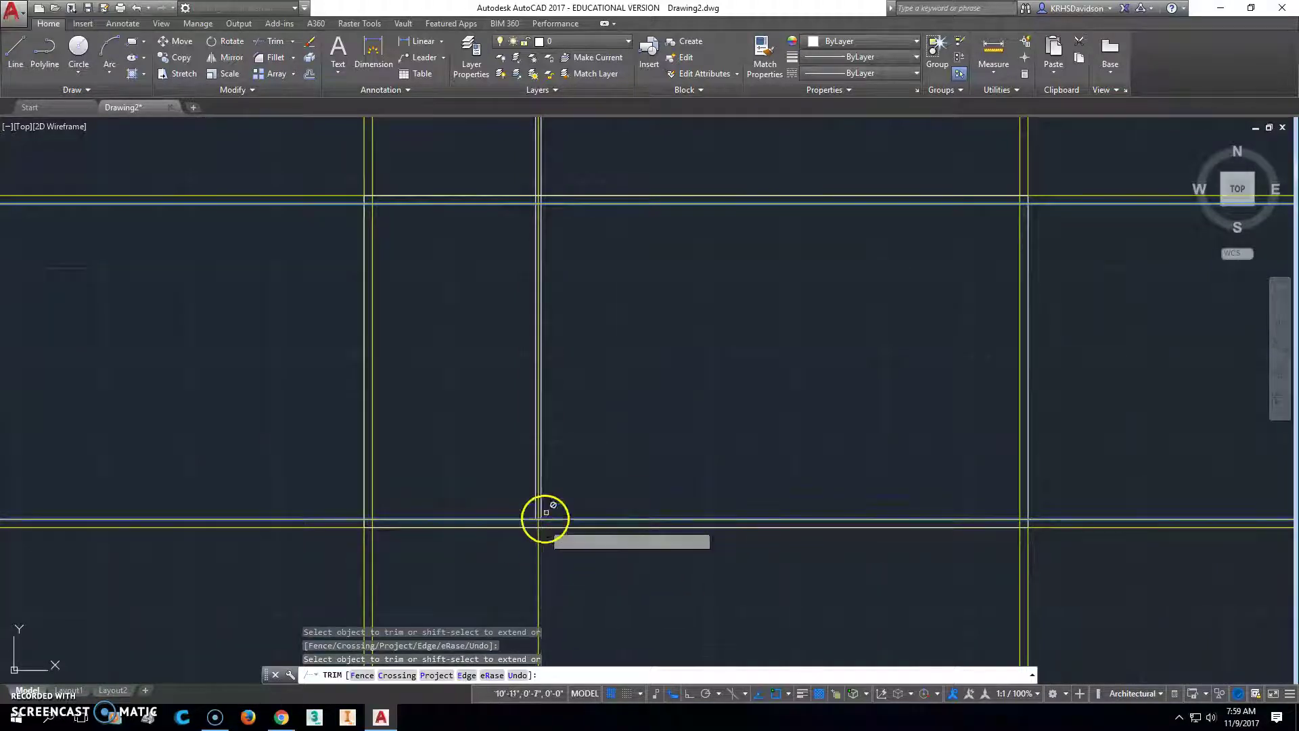
pyautogui.click(540, 164)
pyautogui.press('Escape')
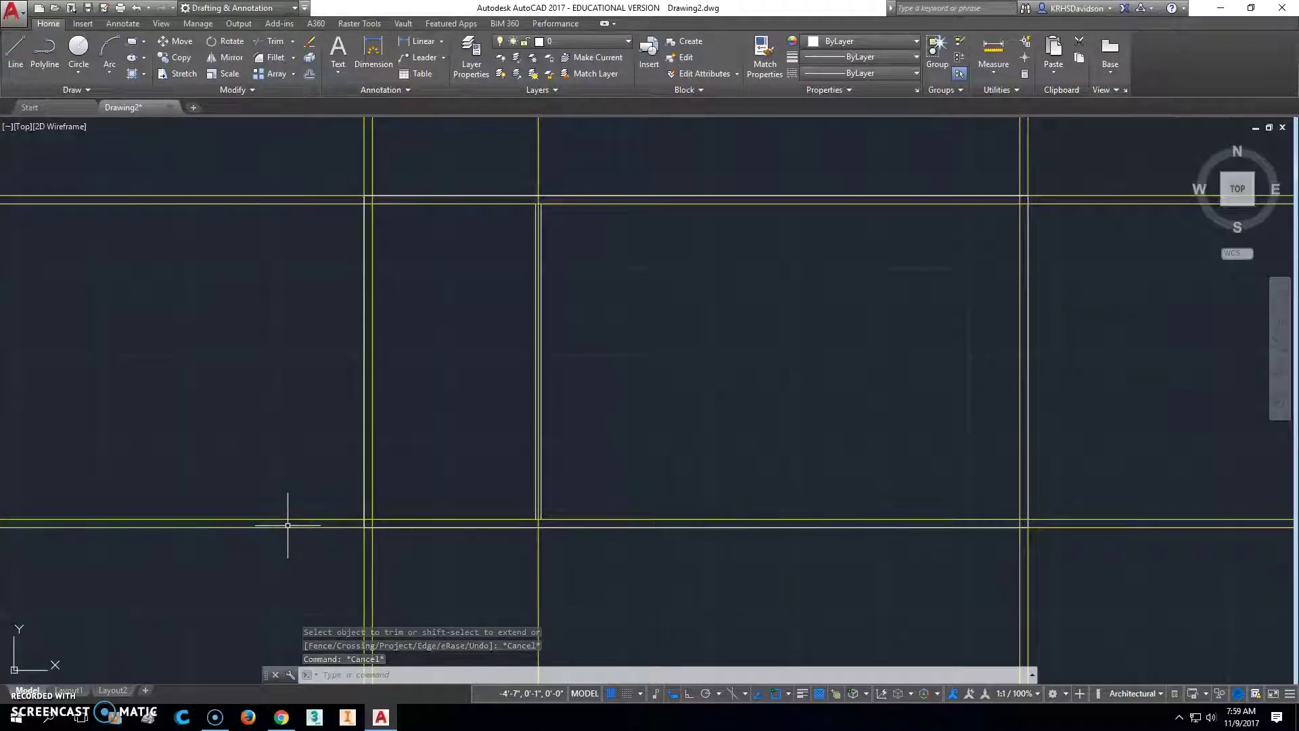
# Trim the overhanging inner wall lines at the upper and lower left corners so they meet cleanly.
pyautogui.moveTo(610, 373)
pyautogui.mouseDown(button='middle')
pyautogui.moveTo(496, 339)
pyautogui.moveTo(573, 382)
pyautogui.mouseUp(button='middle')
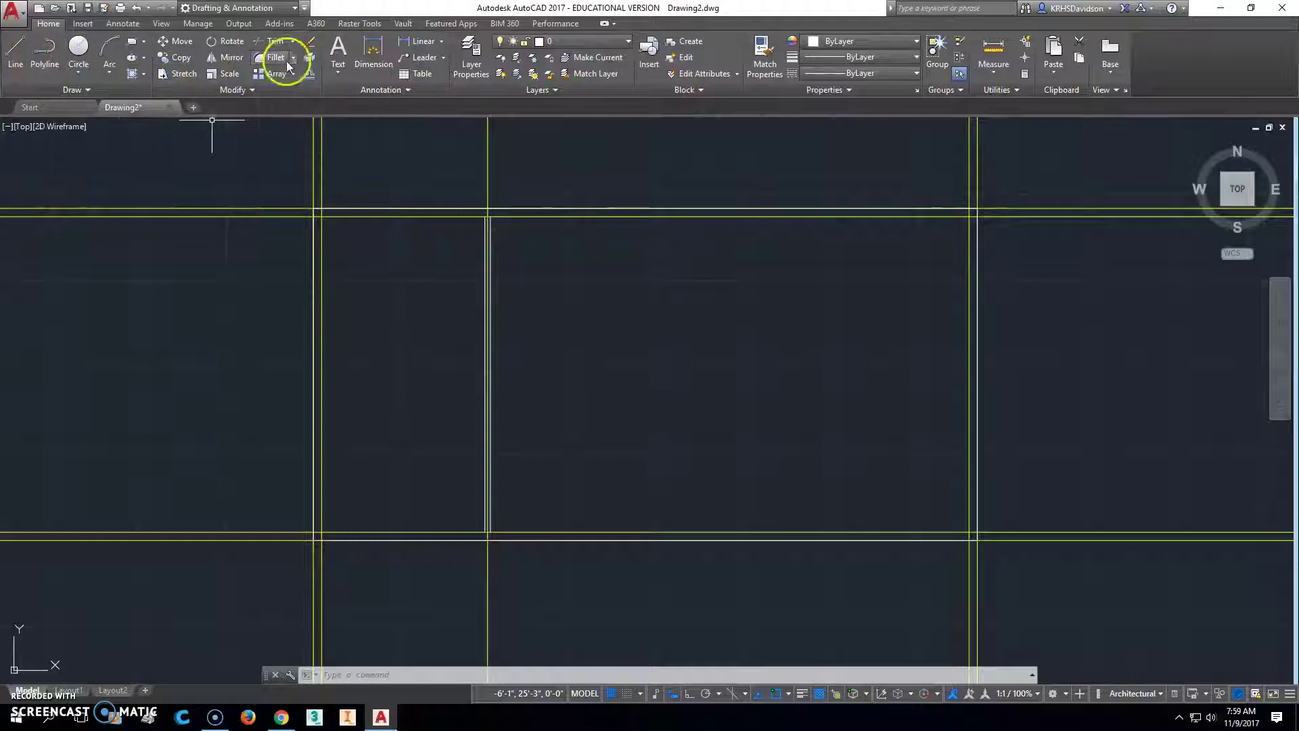
pyautogui.click(276, 43)
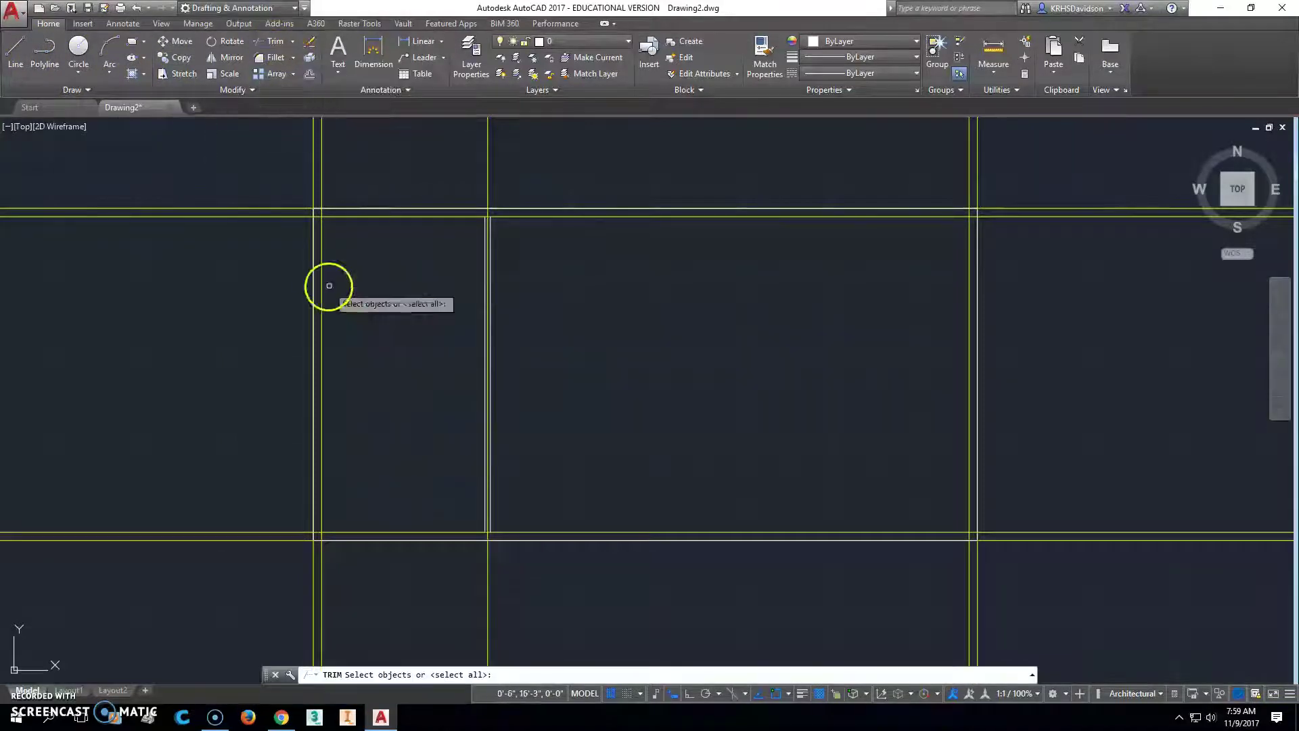
pyautogui.click(321, 230)
pyautogui.click(342, 217)
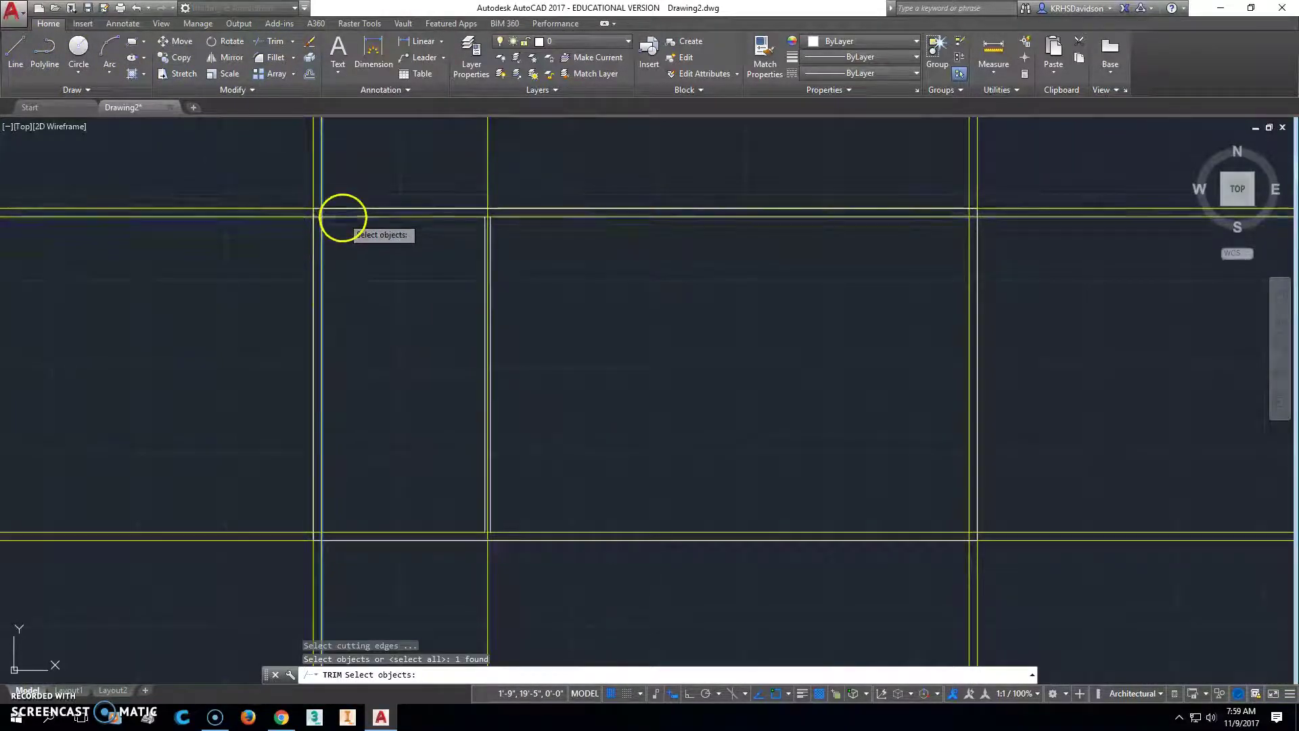
pyautogui.click(354, 532)
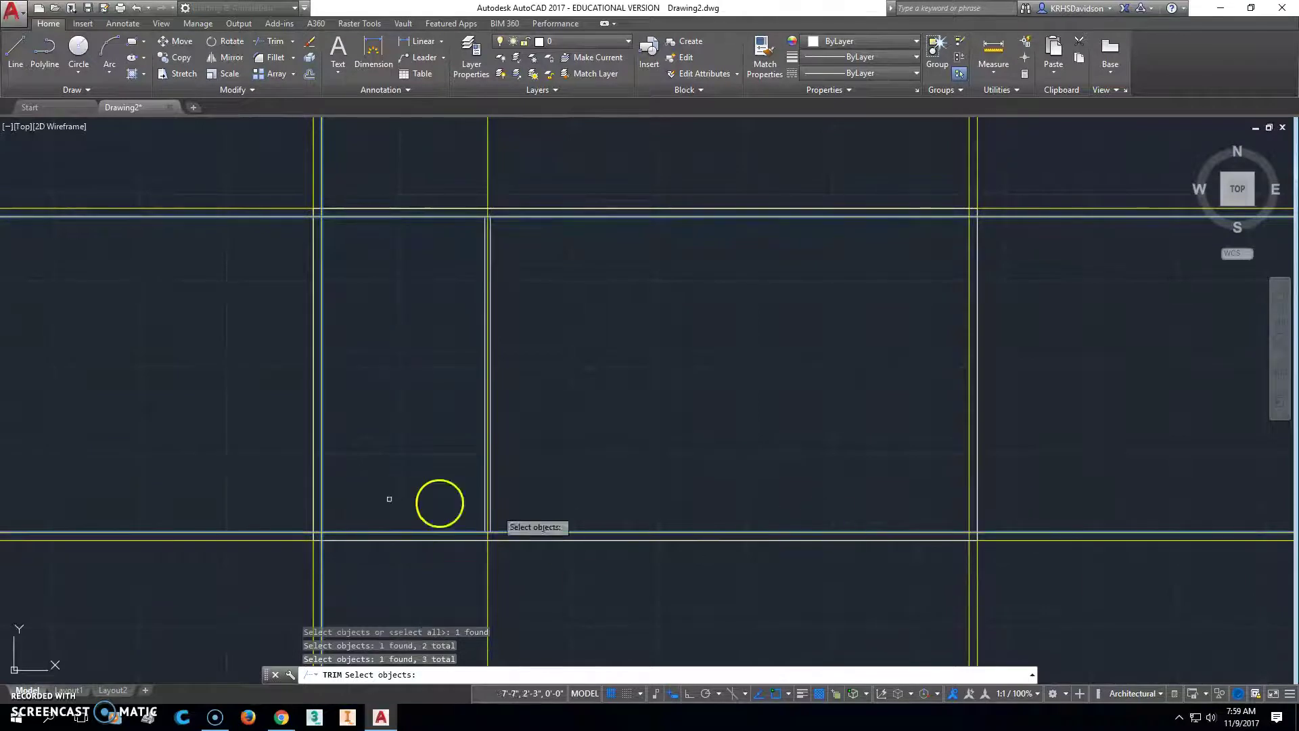
pyautogui.press('Return')
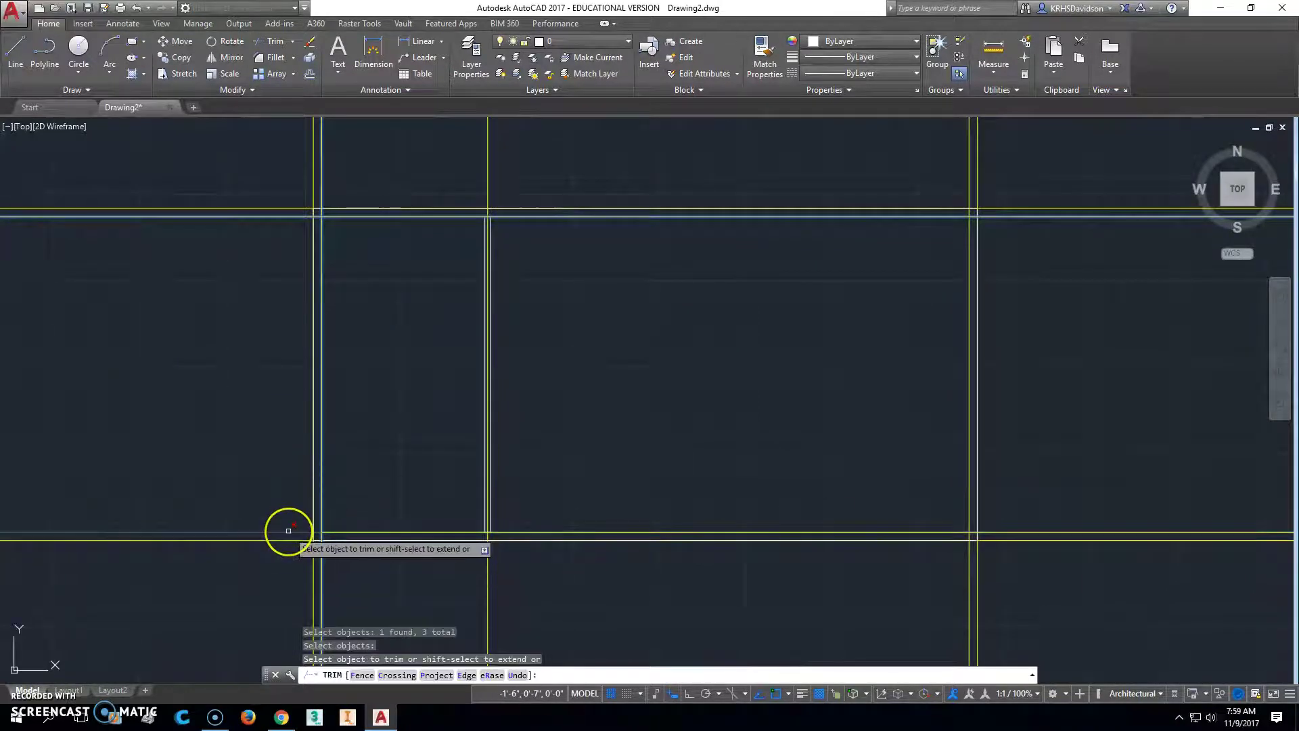
pyautogui.click(288, 532)
pyautogui.click(319, 565)
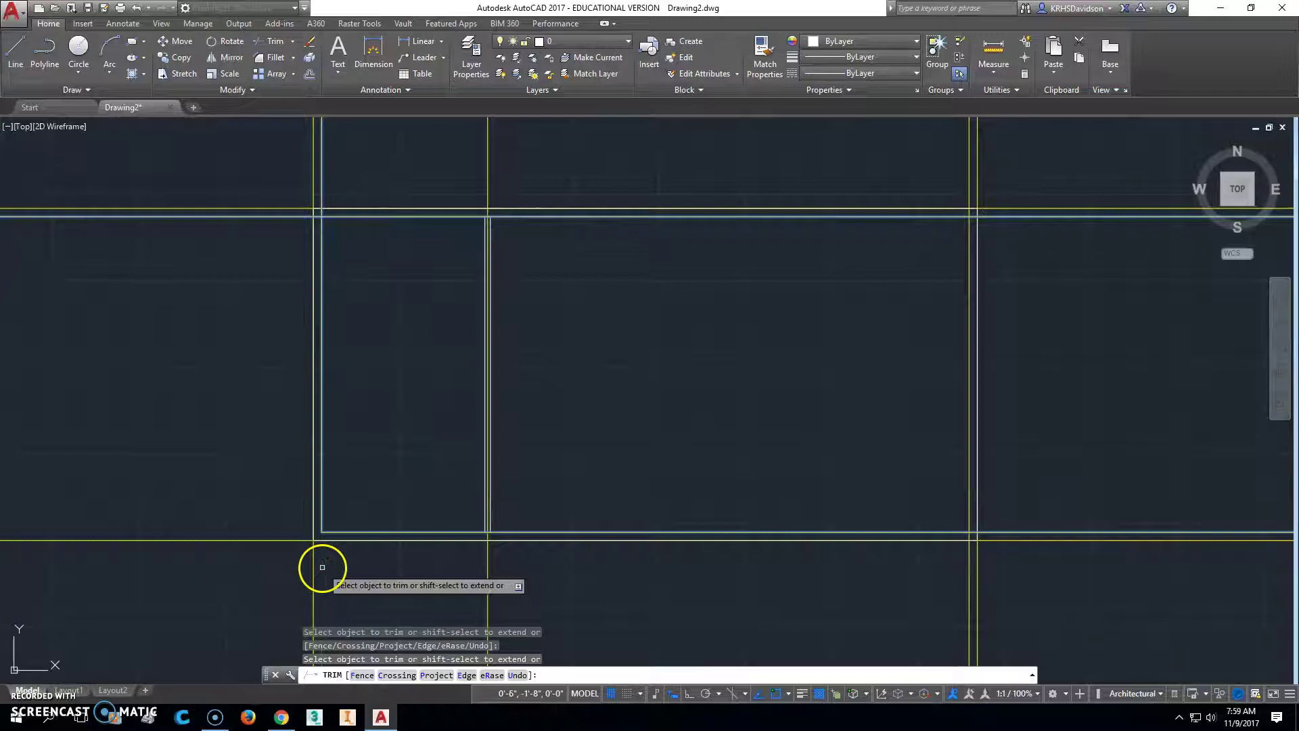
pyautogui.click(278, 216)
pyautogui.click(320, 183)
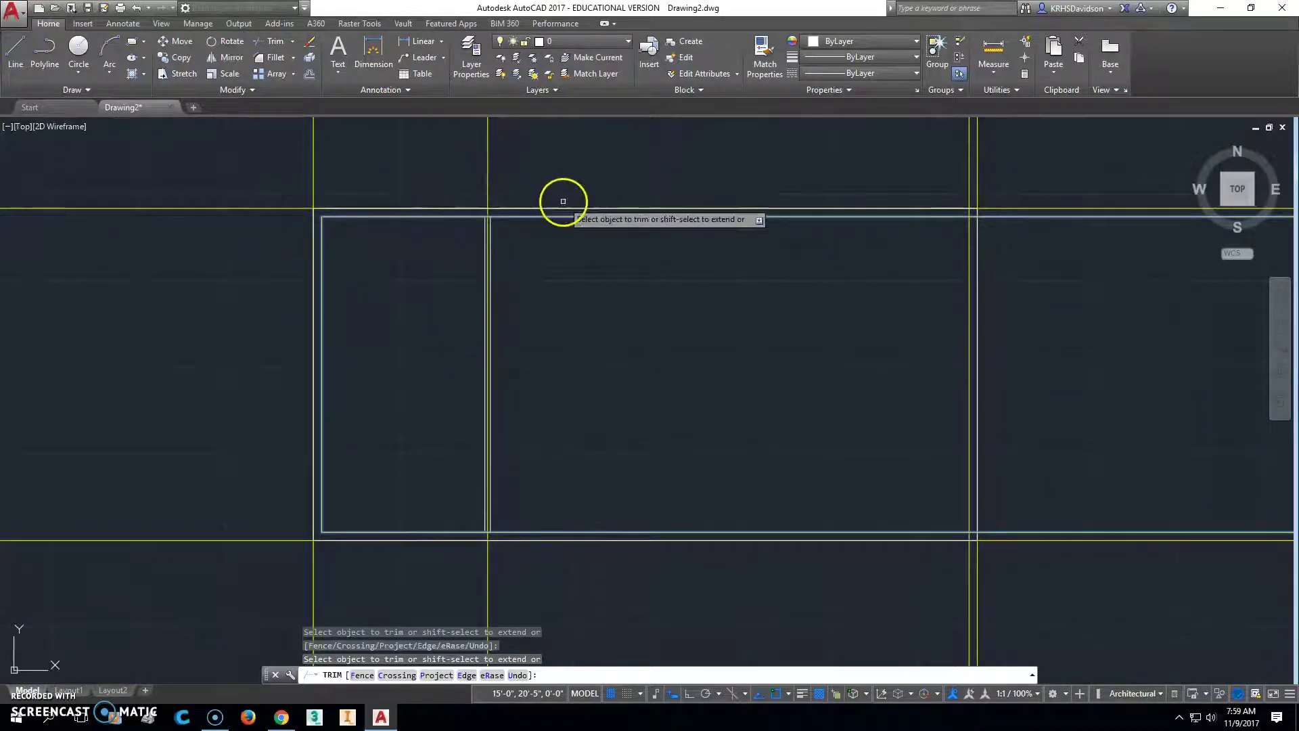
pyautogui.press('Escape')
pyautogui.press('Escape')
# Trim the upper and lower inner wall lines between the partition faces to open both wall junctions.
pyautogui.scroll(-2, 493, 238)
pyautogui.scroll(4, 487, 240)
pyautogui.moveTo(409, 250); pyautogui.dragTo(466, 241, button='middle')
pyautogui.scroll(6, 524, 224)
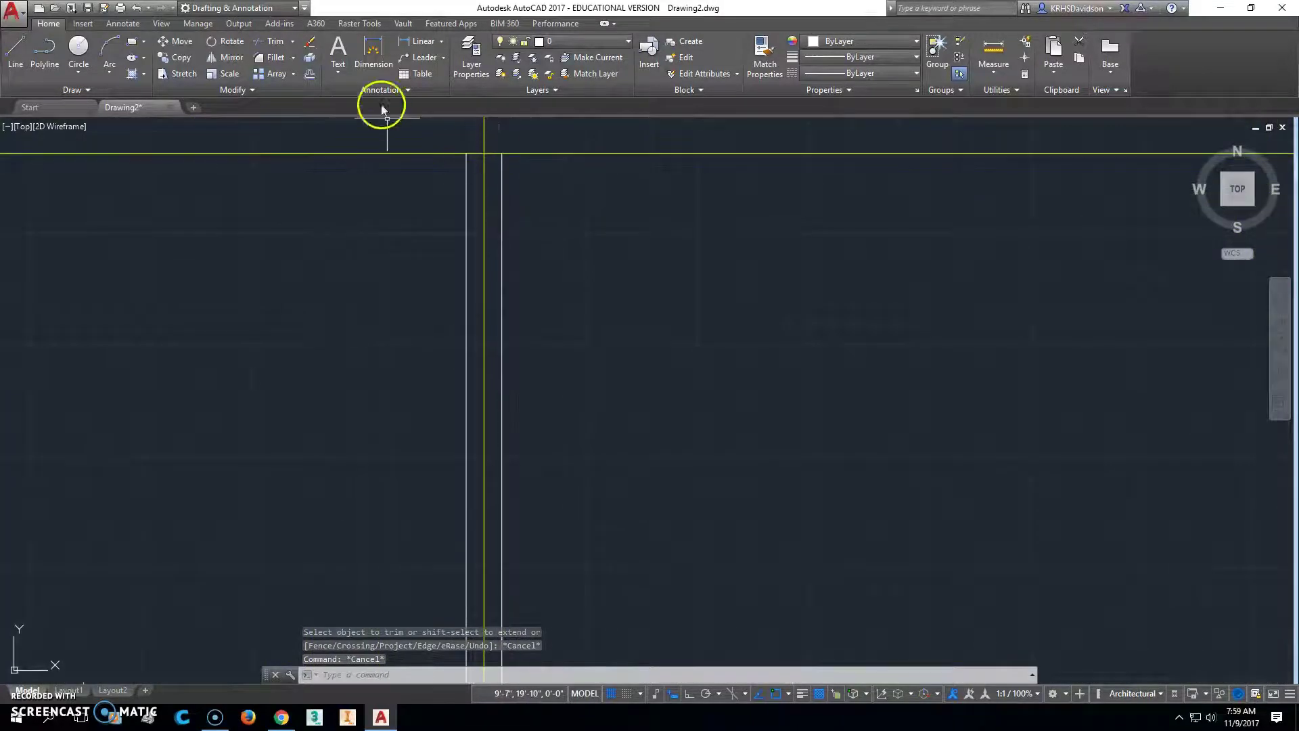
pyautogui.click(285, 41)
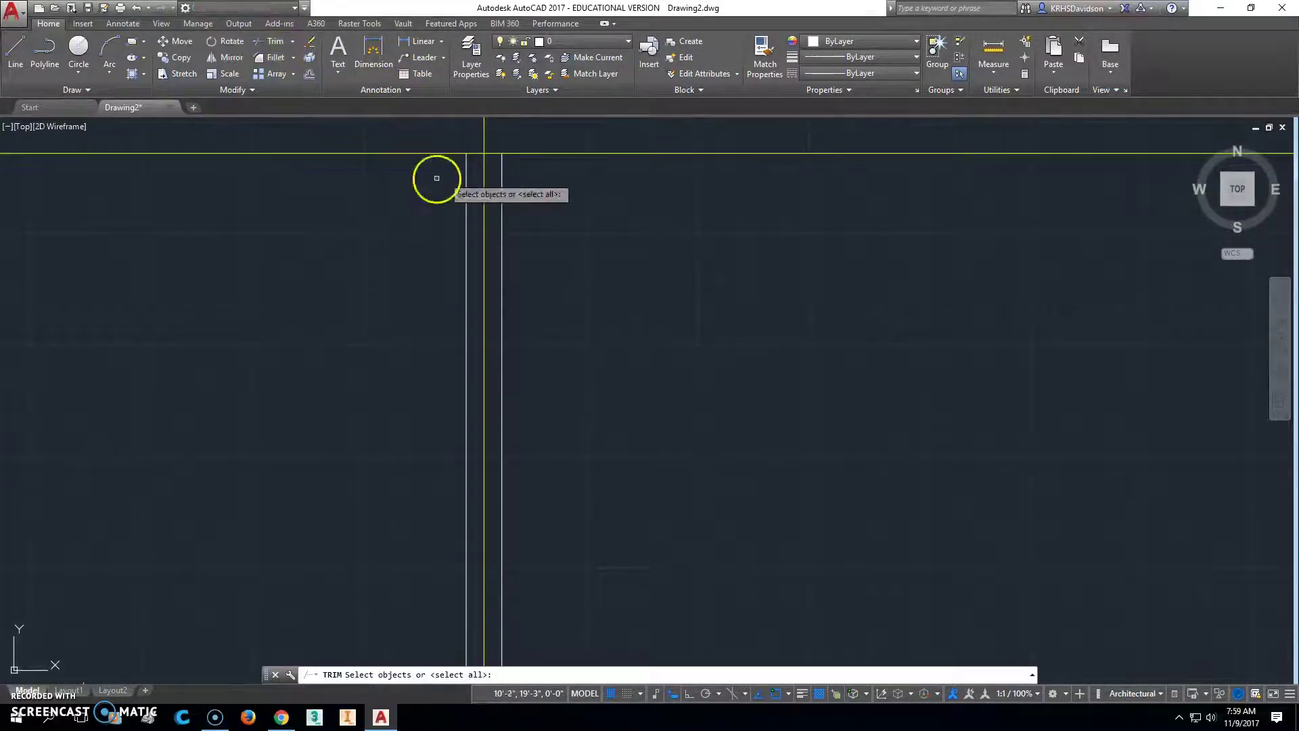
pyautogui.press('Return')
pyautogui.click(474, 154)
pyautogui.click(492, 154)
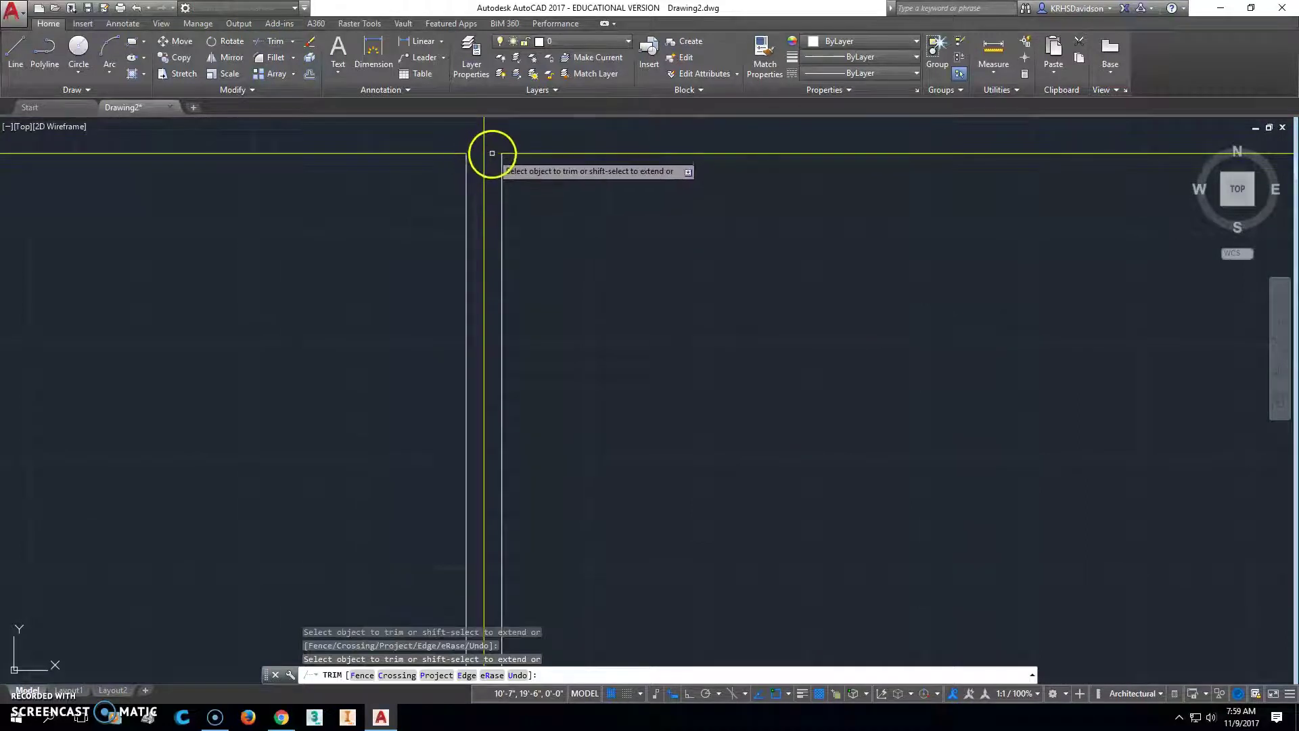
pyautogui.scroll(-2, 514, 179)
pyautogui.moveTo(516, 174); pyautogui.dragTo(542, 485, button='middle')
pyautogui.scroll(1, 550, 484)
pyautogui.scroll(2, 551, 466)
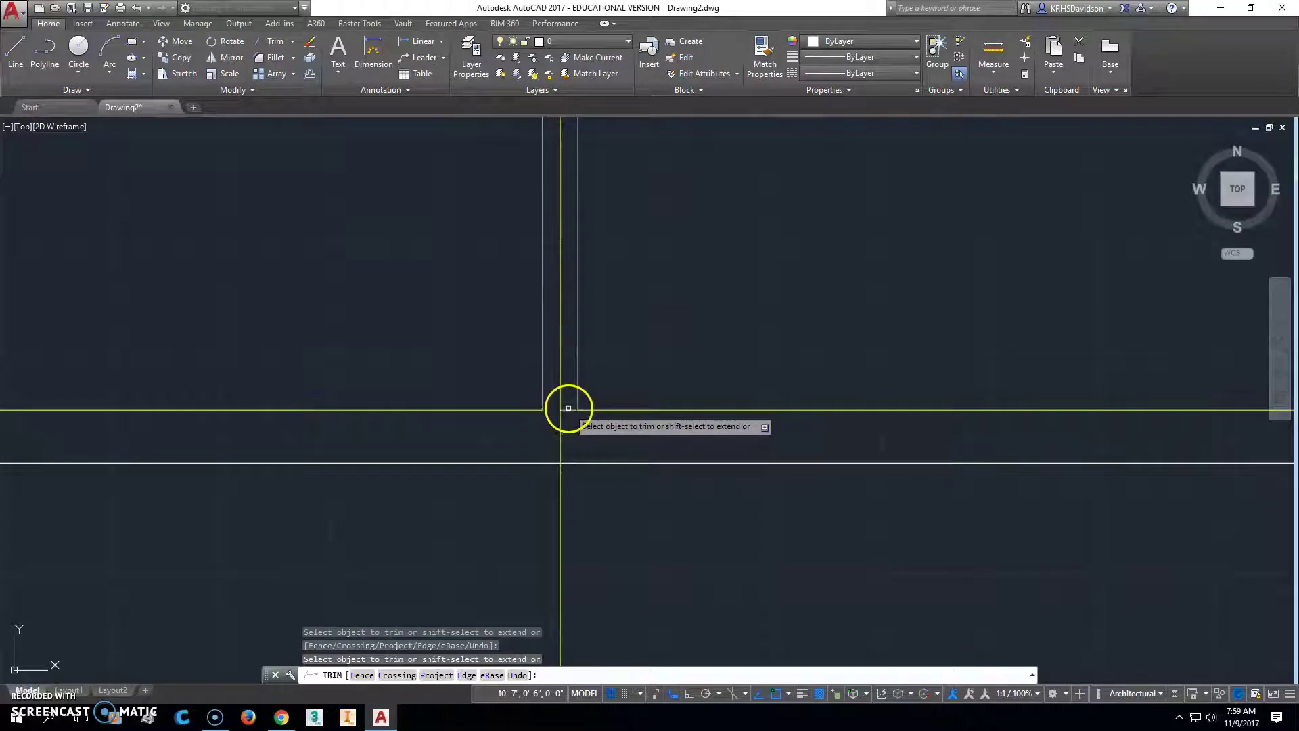
pyautogui.press('Escape')
pyautogui.press('Escape')
# Move the left room's upper, lower and left inner wall lines from the Construction layer to layer 0.
pyautogui.scroll(-2, 591, 382)
pyautogui.scroll(1, 539, 351)
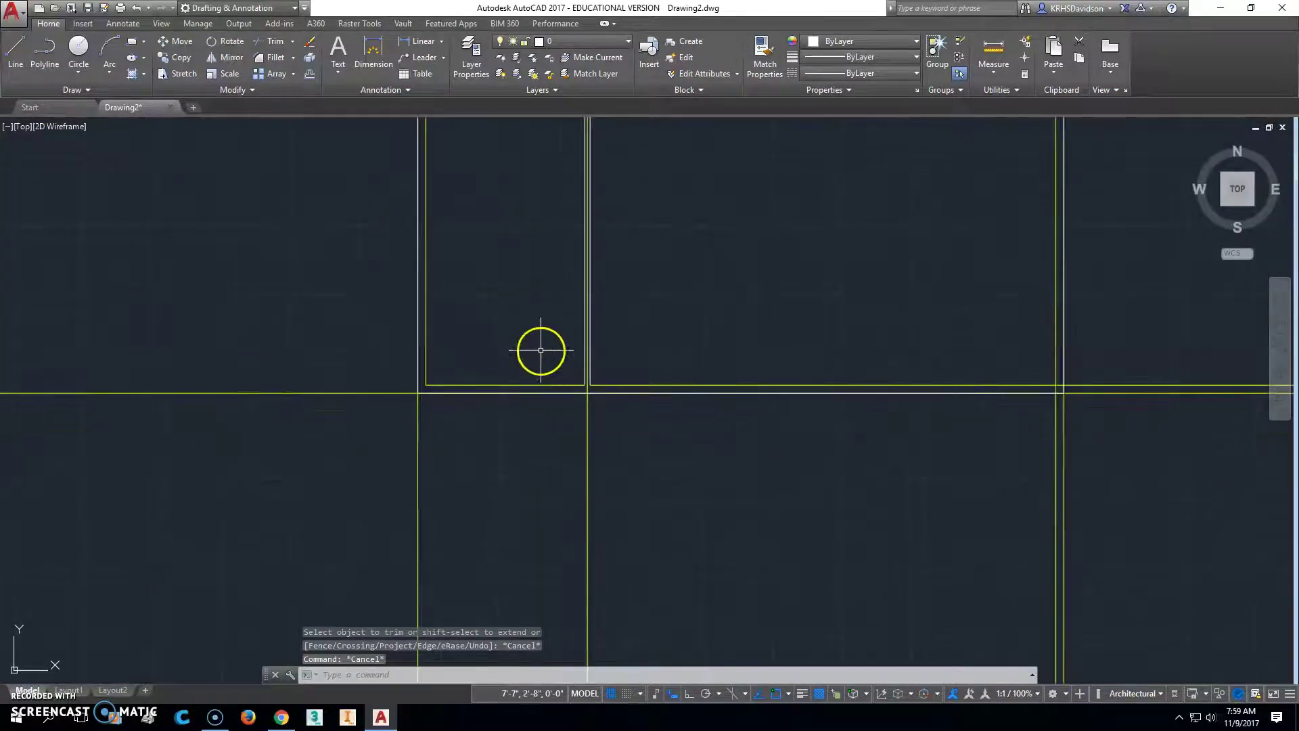
pyautogui.click(462, 155)
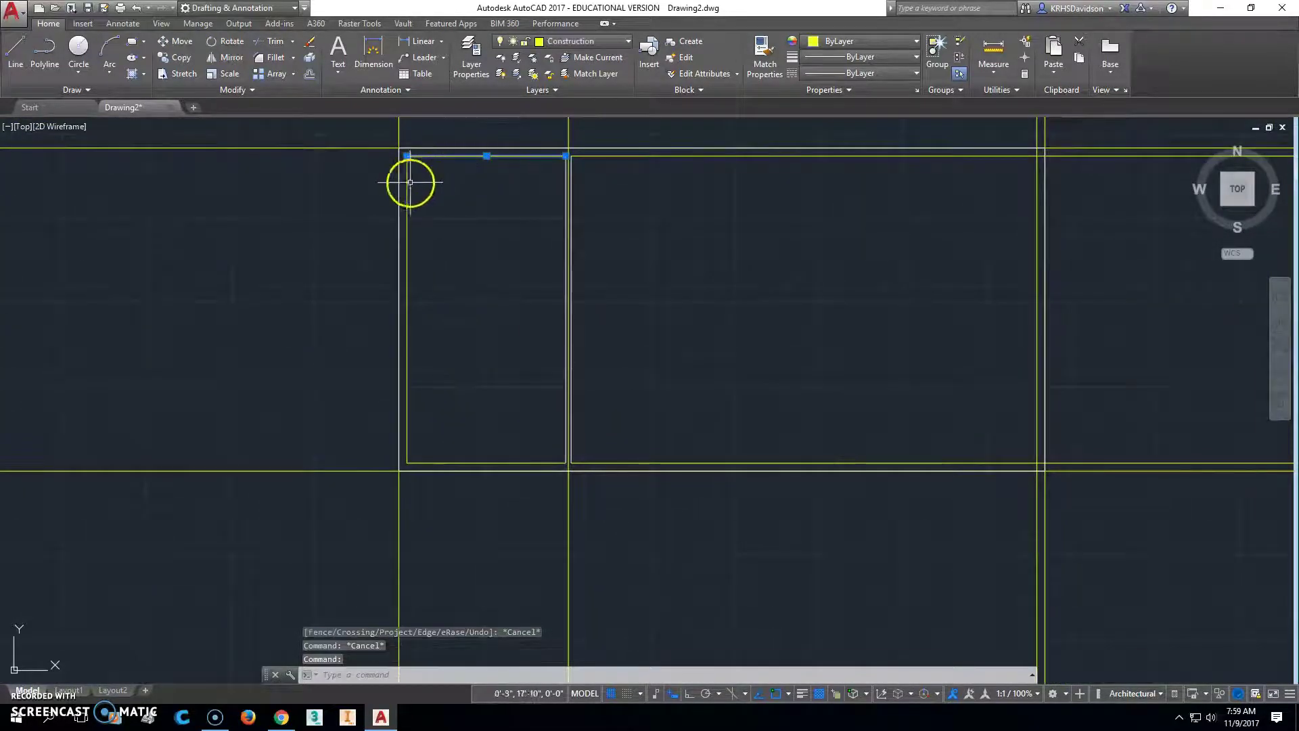
pyautogui.click(407, 183)
pyautogui.click(452, 462)
pyautogui.click(585, 41)
pyautogui.click(569, 59)
pyautogui.press('Escape')
pyautogui.press('Escape')
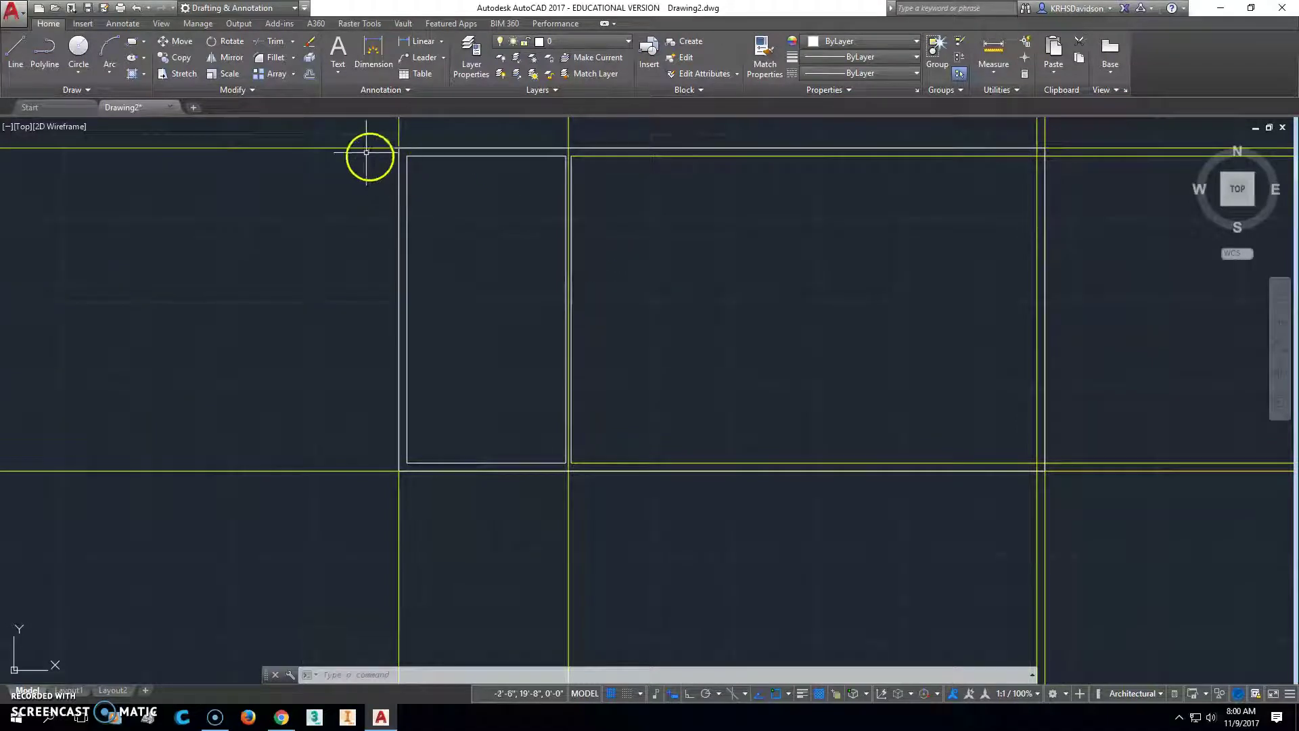
# Open the Tool Palettes and enlarge the window to show all the architectural samples.
pyautogui.click(198, 27)
pyautogui.click(160, 24)
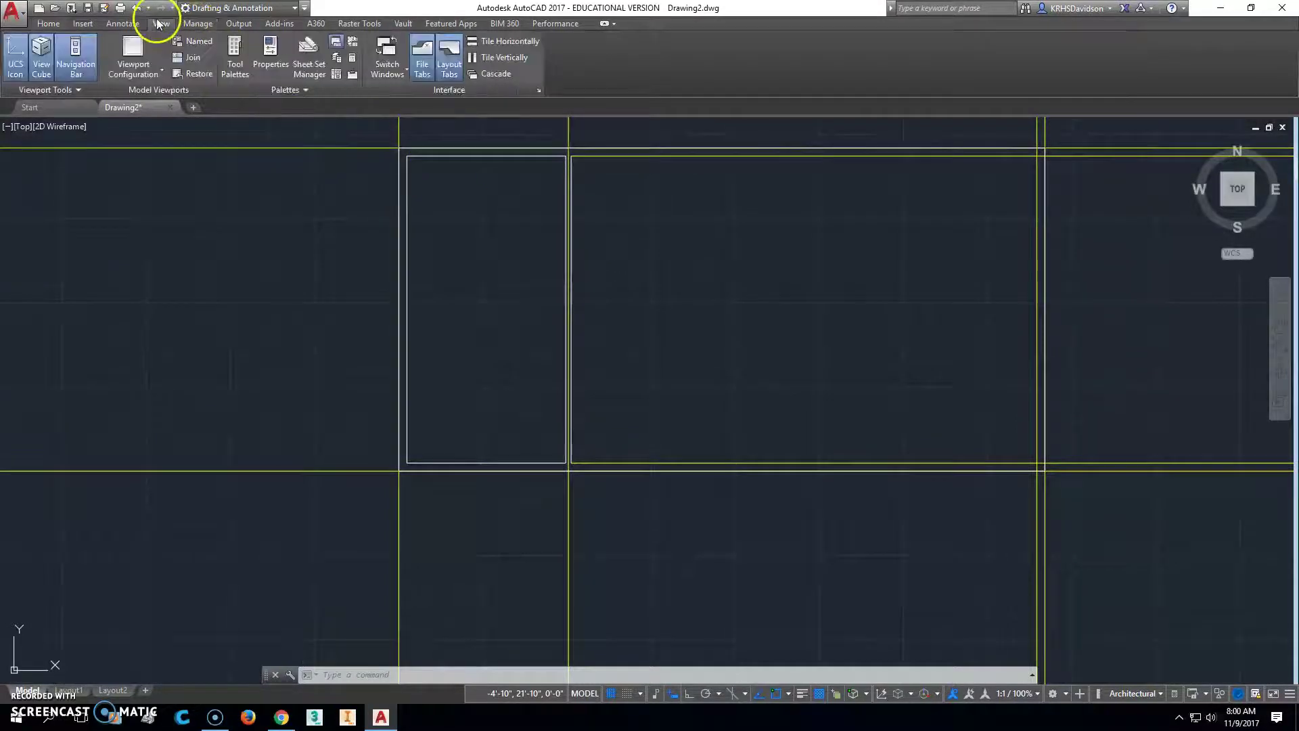
pyautogui.click(240, 65)
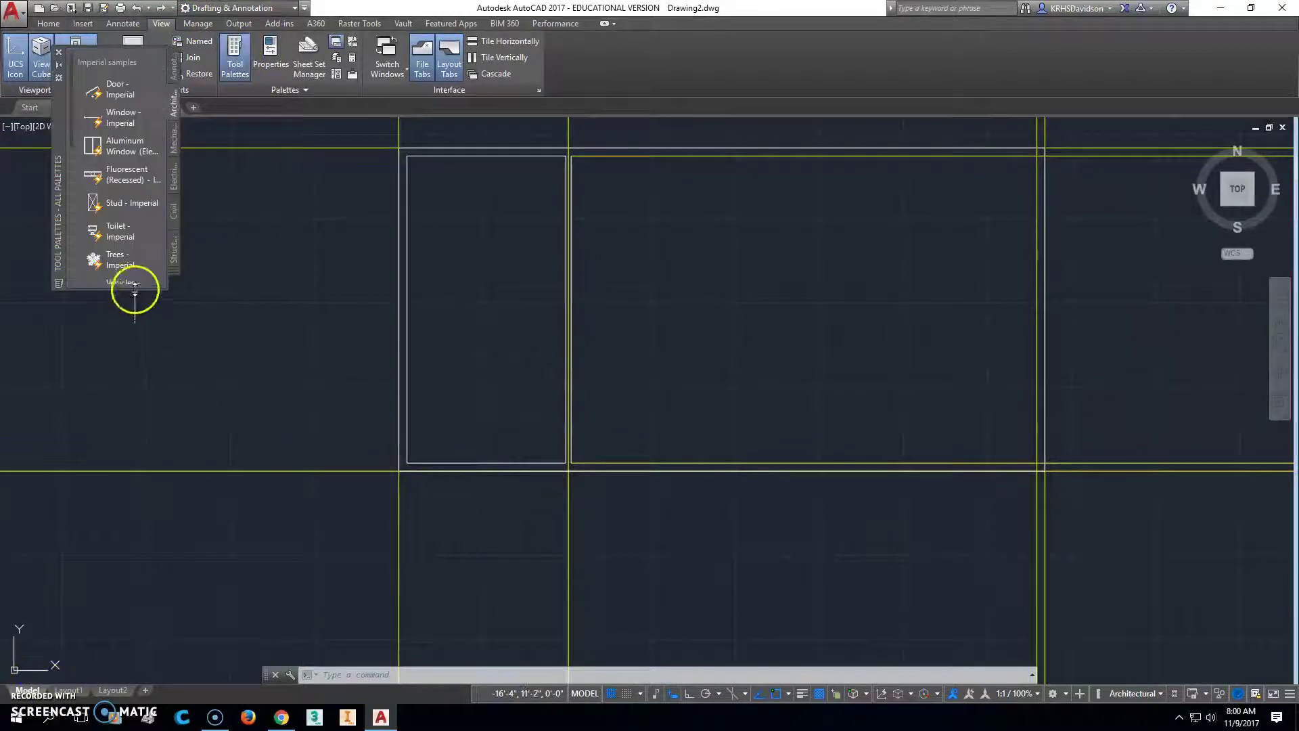
pyautogui.moveTo(140, 290); pyautogui.dragTo(122, 636)
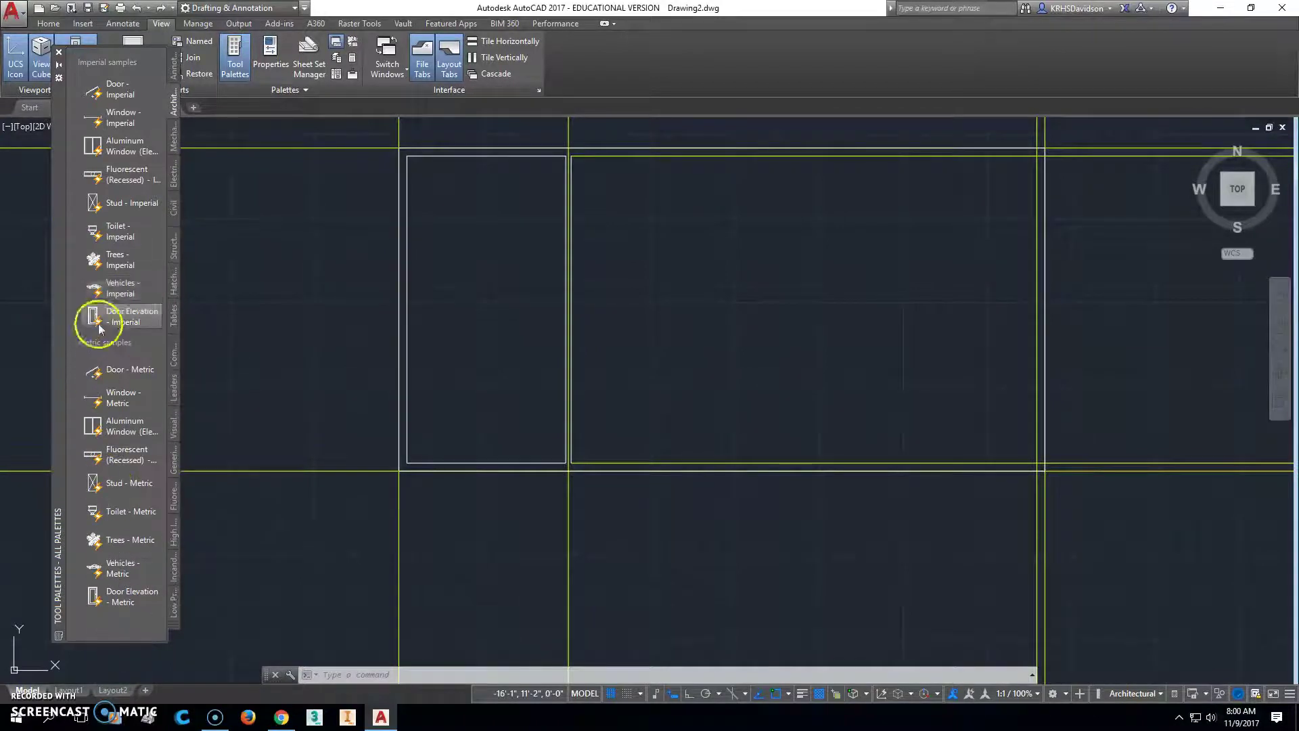
# Insert the Door - Imperial block on the inner line of the left room's lower wall.
pyautogui.click(123, 90)
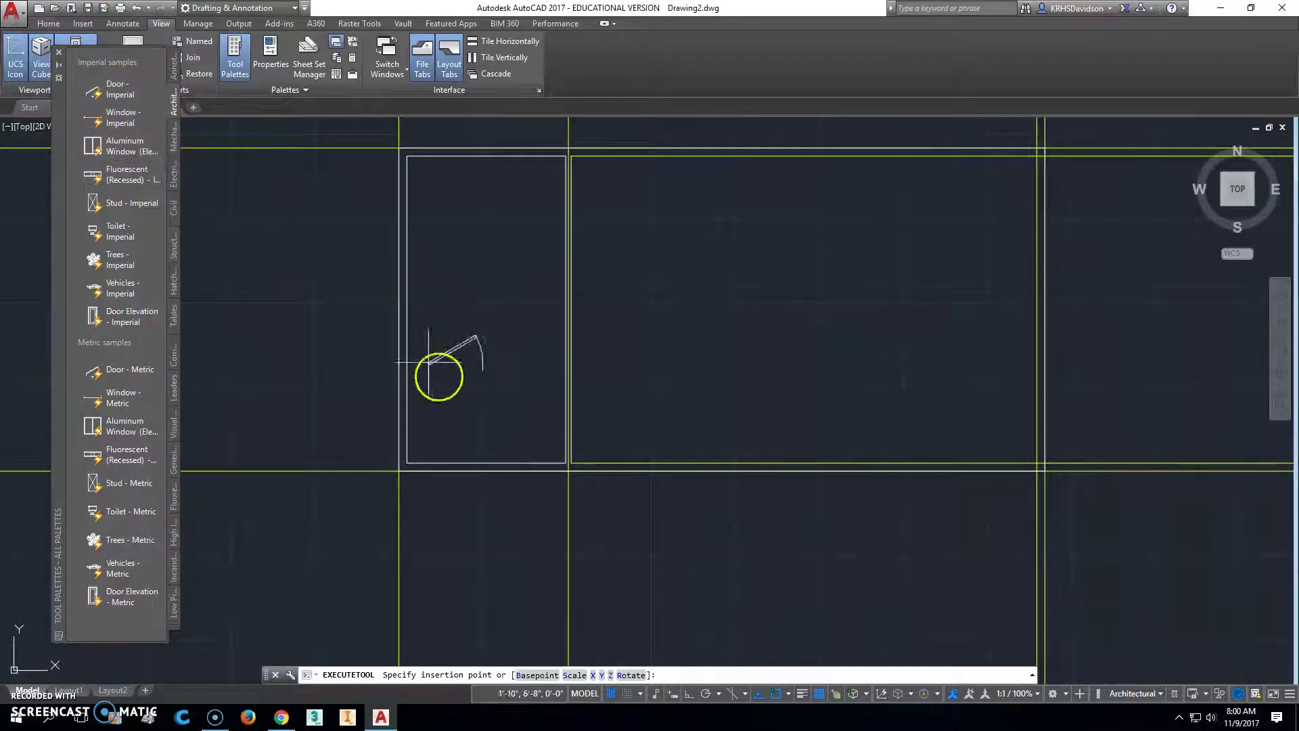
pyautogui.scroll(3, 464, 424)
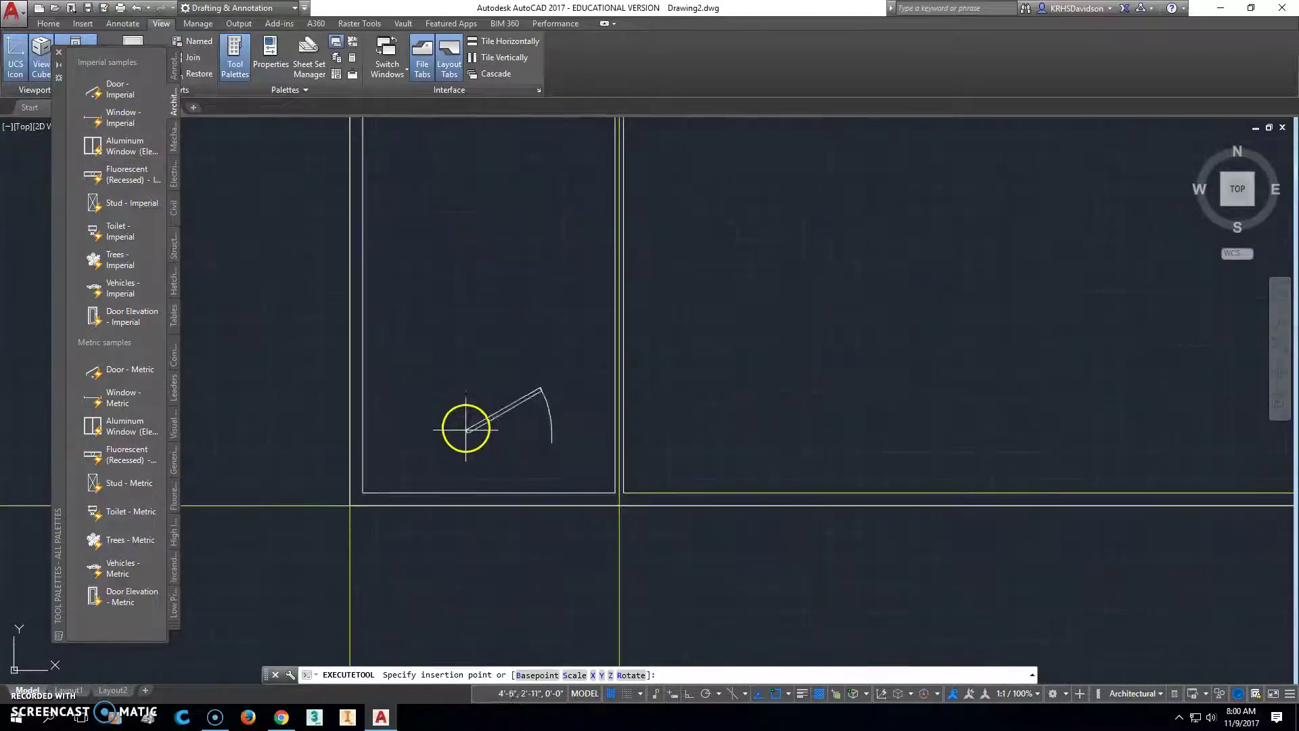
pyautogui.moveTo(516, 456)
pyautogui.mouseDown(button='middle')
pyautogui.moveTo(397, 403)
pyautogui.moveTo(464, 390)
pyautogui.mouseUp(button='middle')
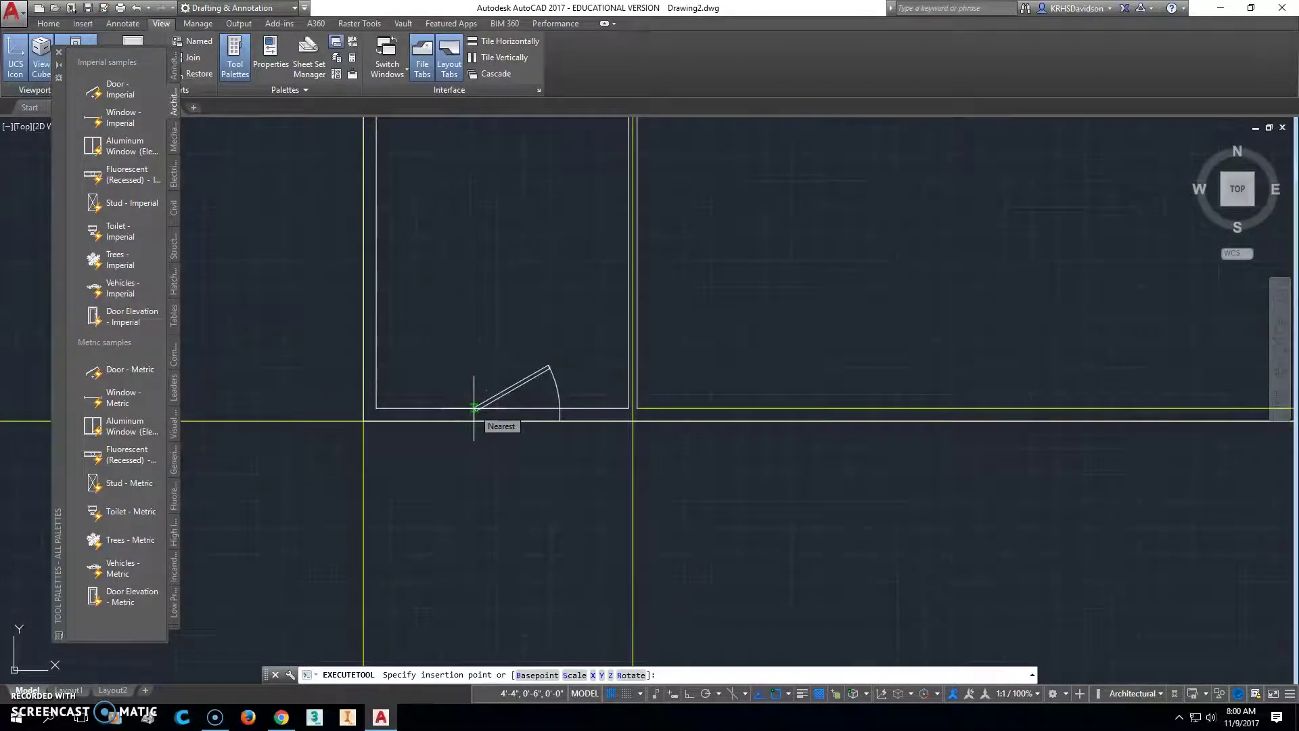
pyautogui.click(473, 408)
pyautogui.press('Escape')
pyautogui.press('Escape')
# Dock the Tool Palettes window beside the drawing area.
pyautogui.scroll(5, 406, 436)
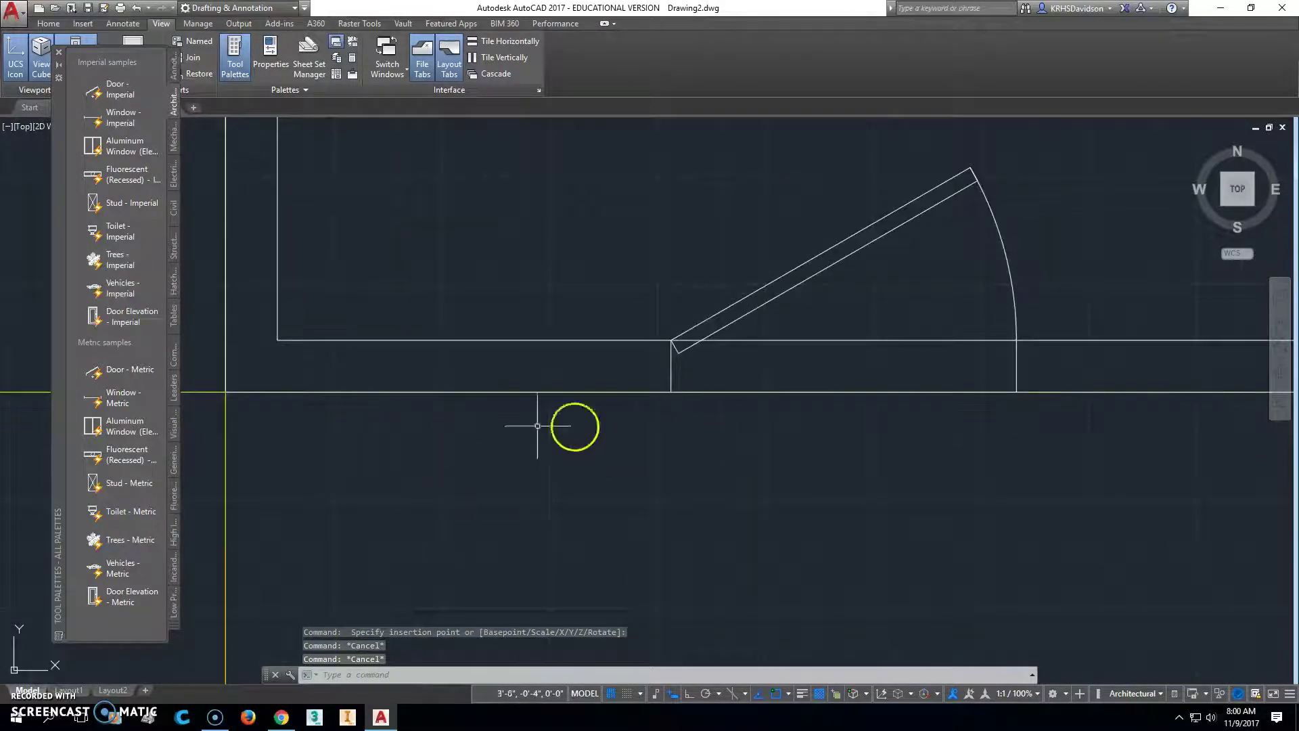
pyautogui.moveTo(507, 407)
pyautogui.mouseDown(button='middle')
pyautogui.moveTo(579, 464)
pyautogui.moveTo(933, 385)
pyautogui.moveTo(753, 429)
pyautogui.moveTo(795, 433)
pyautogui.moveTo(646, 409)
pyautogui.moveTo(836, 412)
pyautogui.moveTo(820, 356)
pyautogui.mouseUp(button='middle')
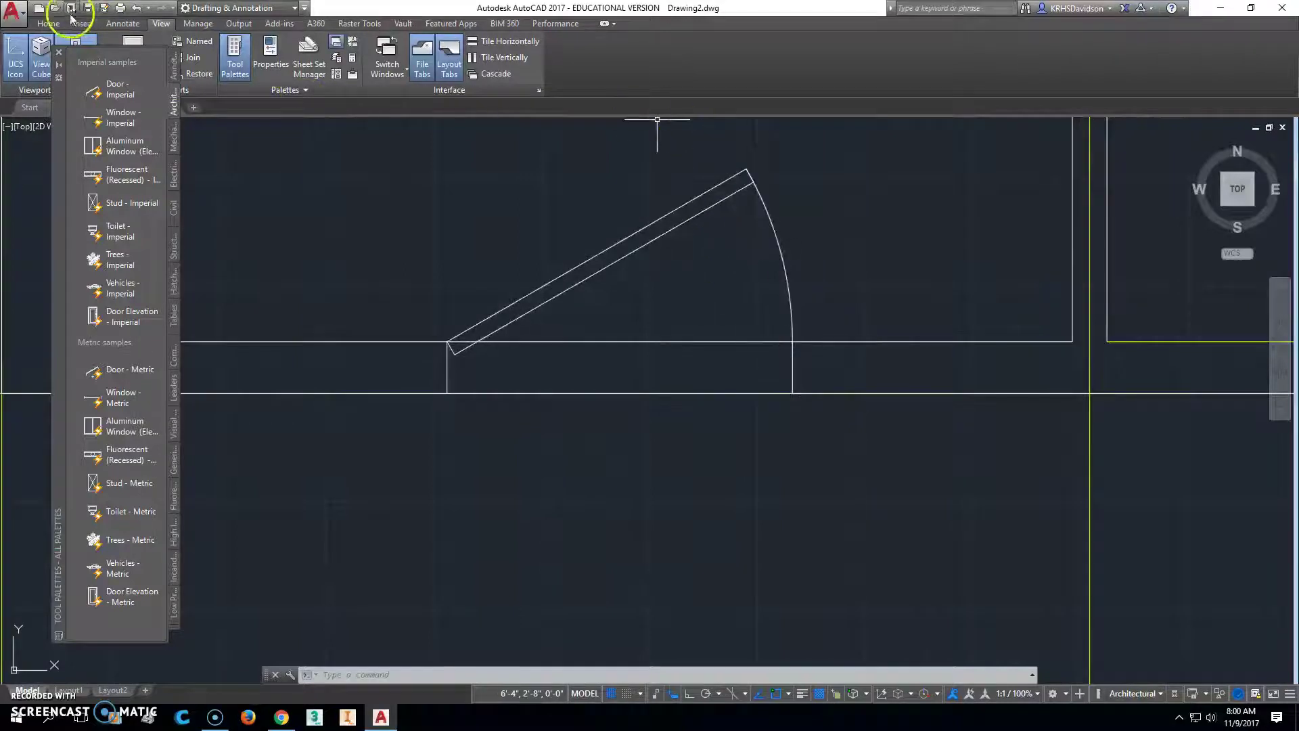
pyautogui.click(43, 25)
pyautogui.moveTo(54, 87)
pyautogui.mouseDown()
pyautogui.moveTo(43, 141)
pyautogui.moveTo(11, 168)
pyautogui.mouseUp()
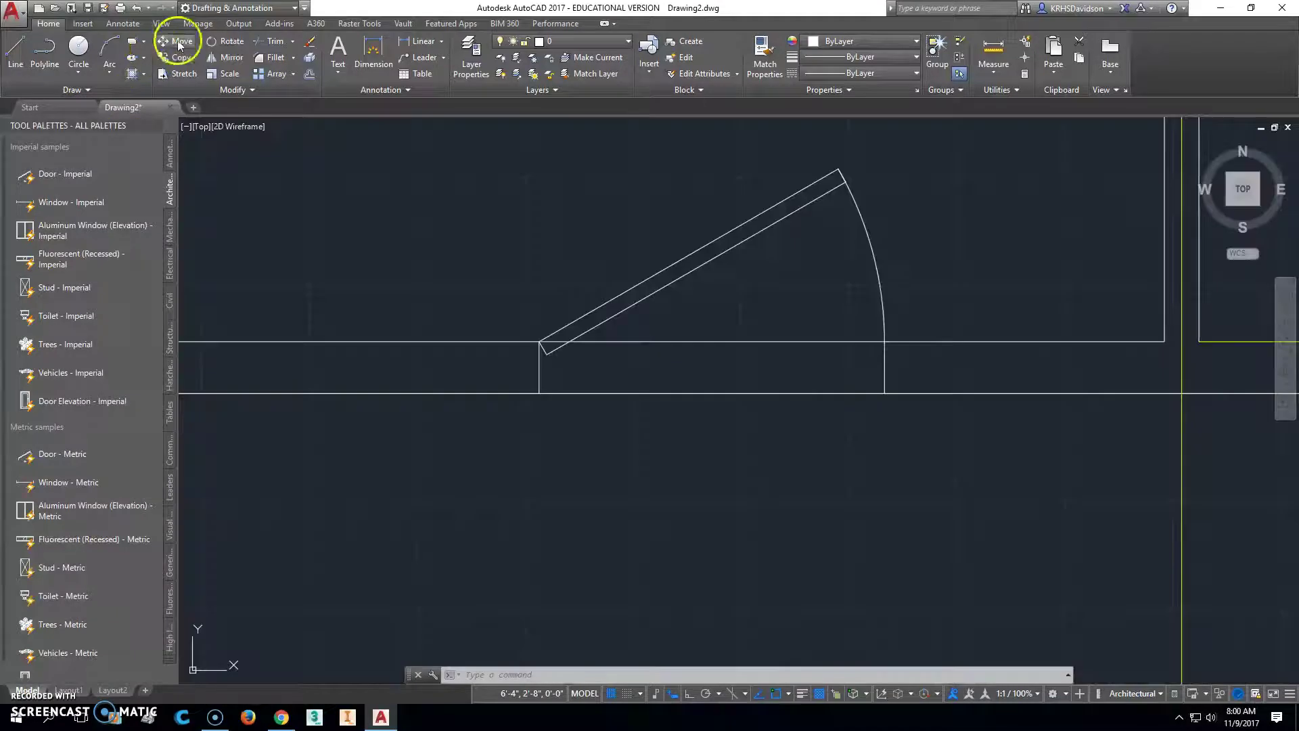
# Move the door along the lower wall so its right jamb meets the room's inside corner at the partition.
pyautogui.click(179, 42)
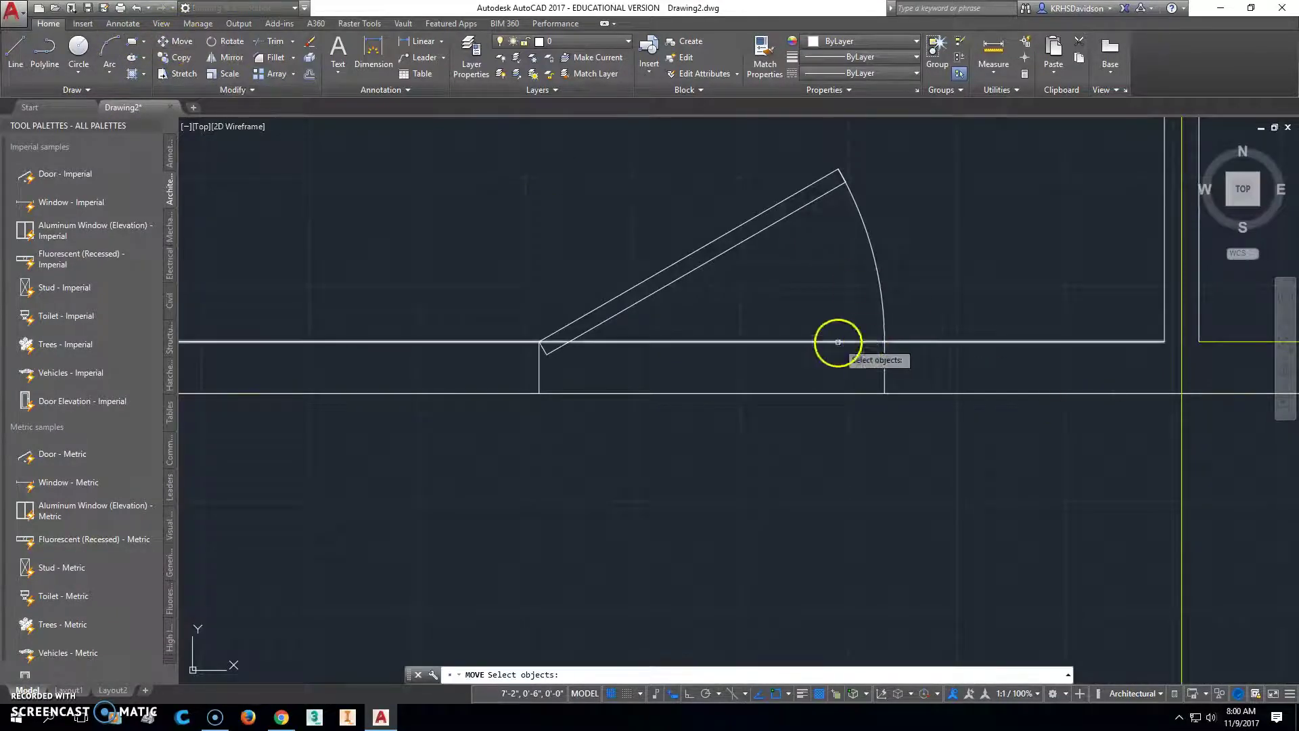
pyautogui.click(883, 345)
pyautogui.press('Return')
pyautogui.click(882, 345)
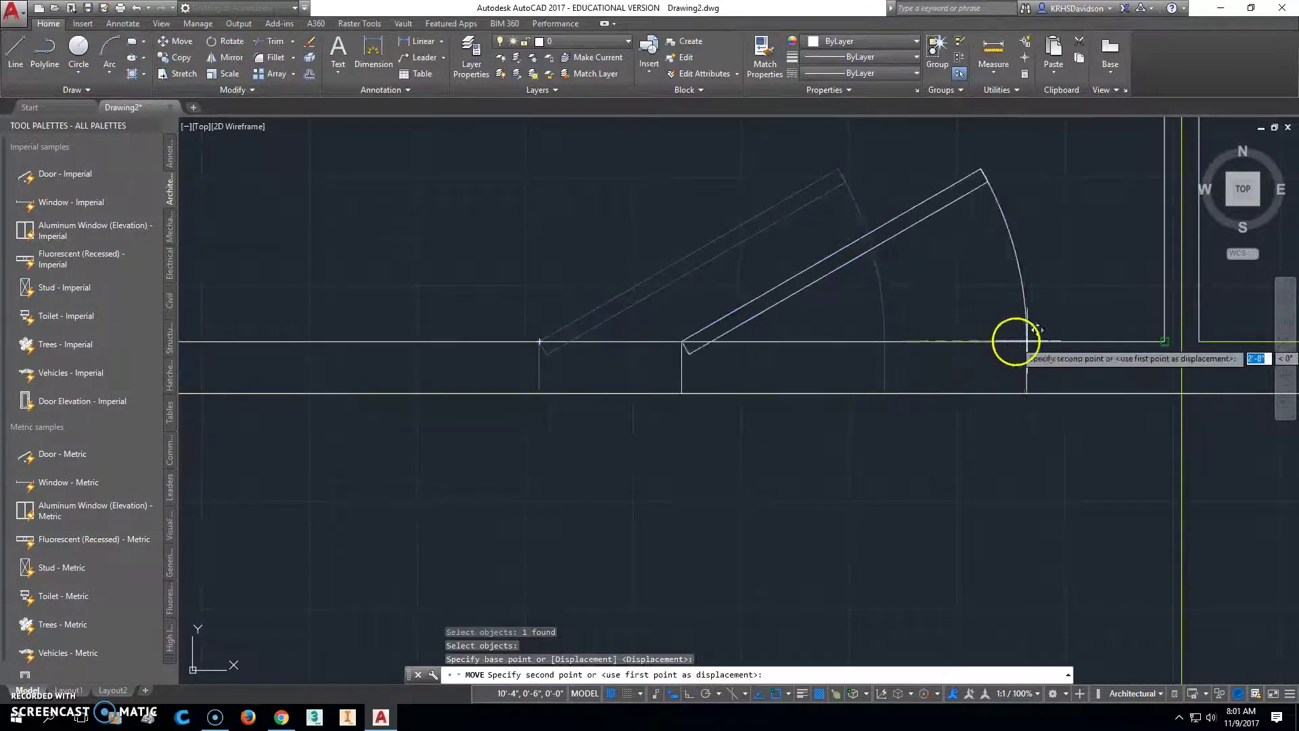
pyautogui.click(1147, 343)
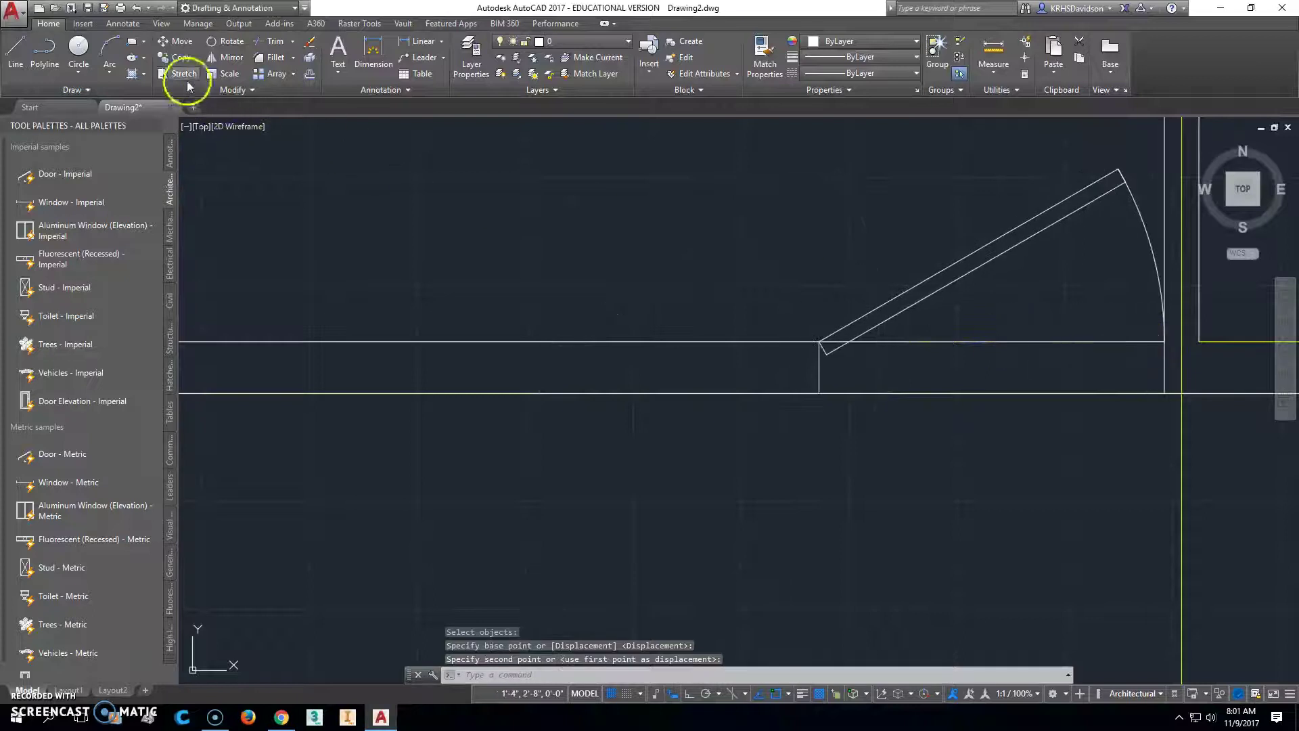
# Move the door 2" to the left, away from the partition corner, with Ortho on.
pyautogui.click(180, 42)
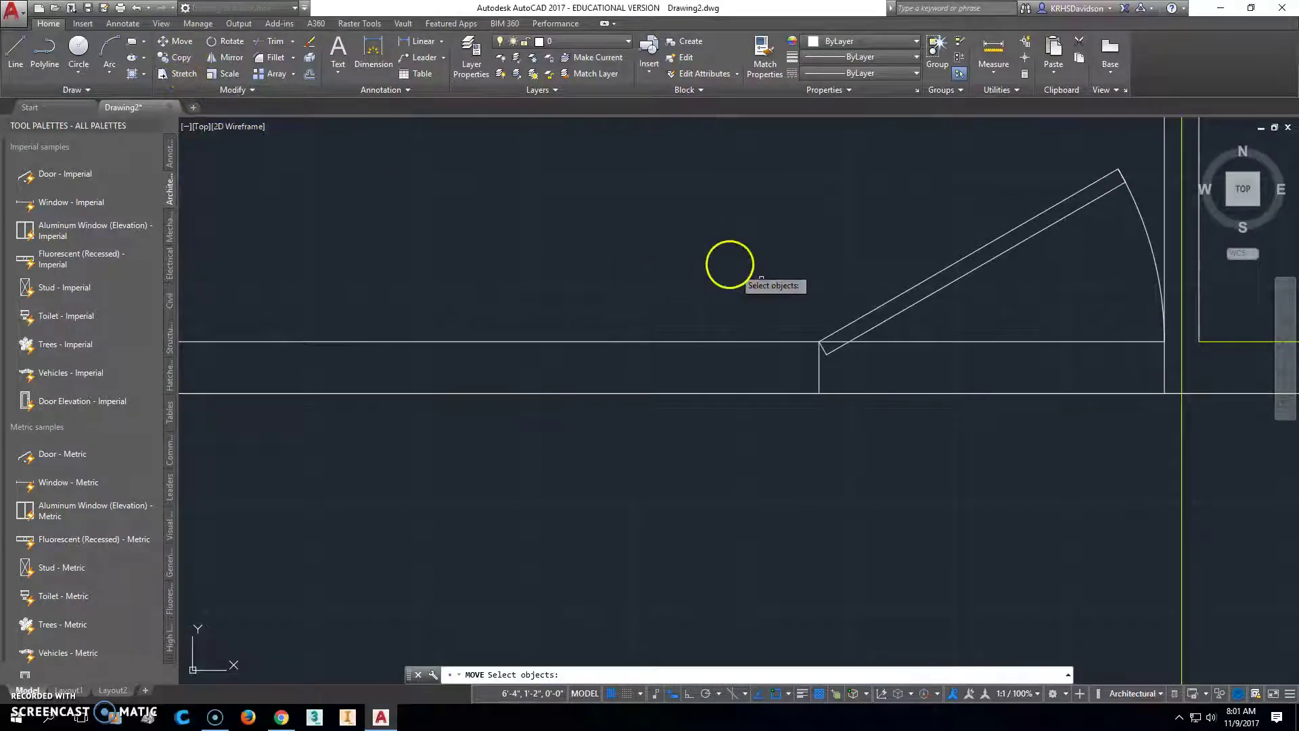
pyautogui.click(937, 292)
pyautogui.press('Return')
pyautogui.click(891, 218)
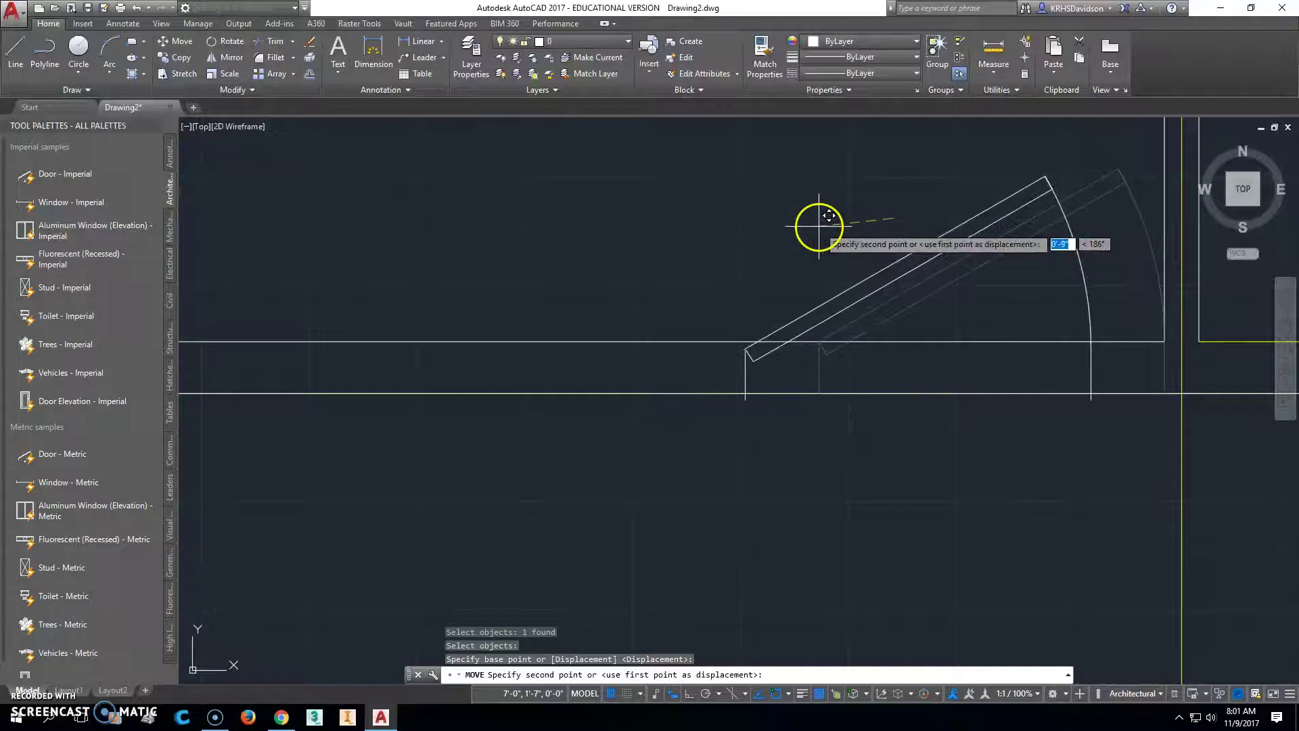
pyautogui.press('F8')
pyautogui.write('2')
pyautogui.press('Return')
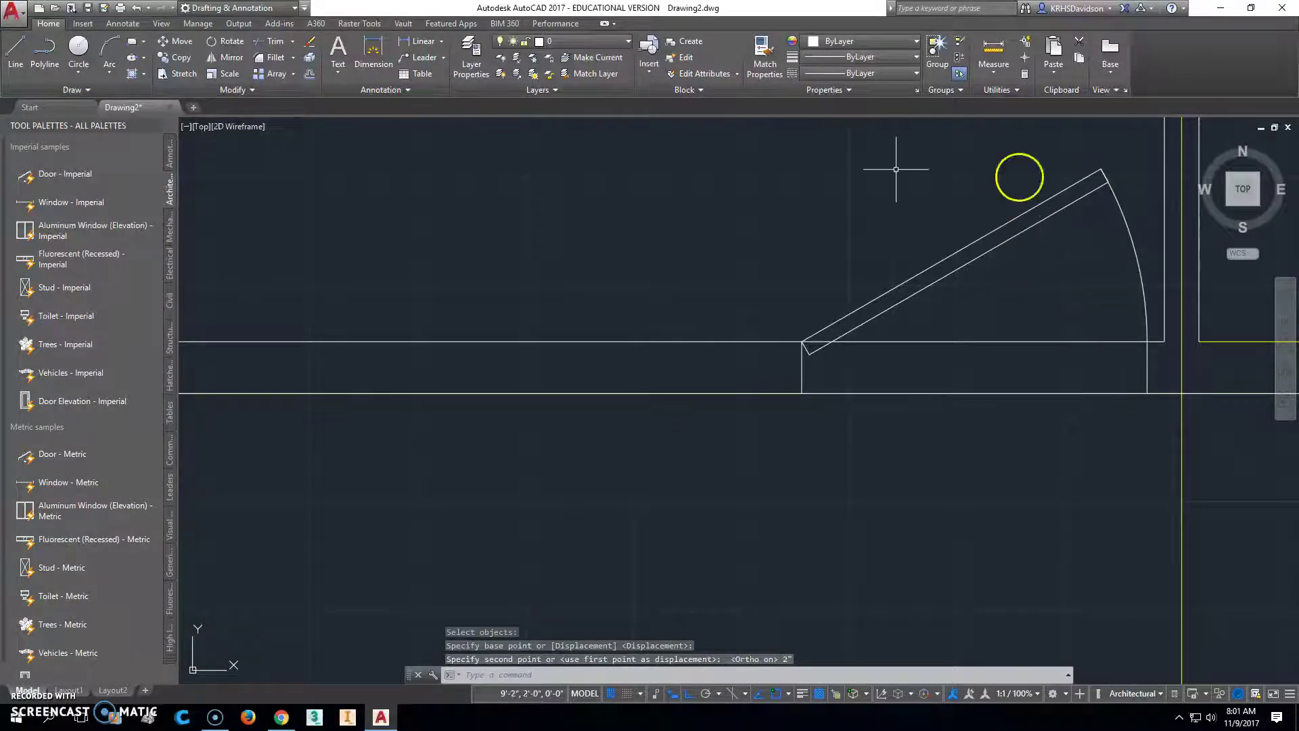
pyautogui.scroll(-4, 873, 383)
pyautogui.scroll(2, 879, 378)
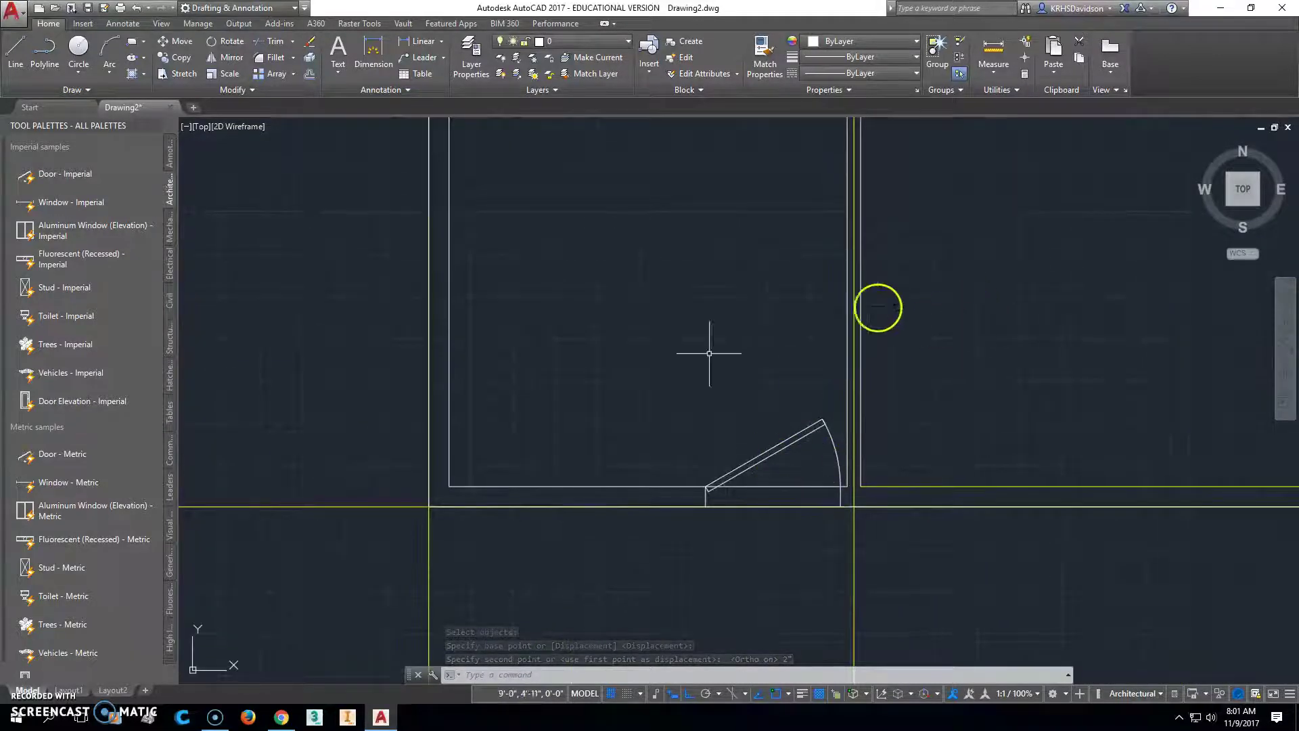
pyautogui.scroll(2, 798, 433)
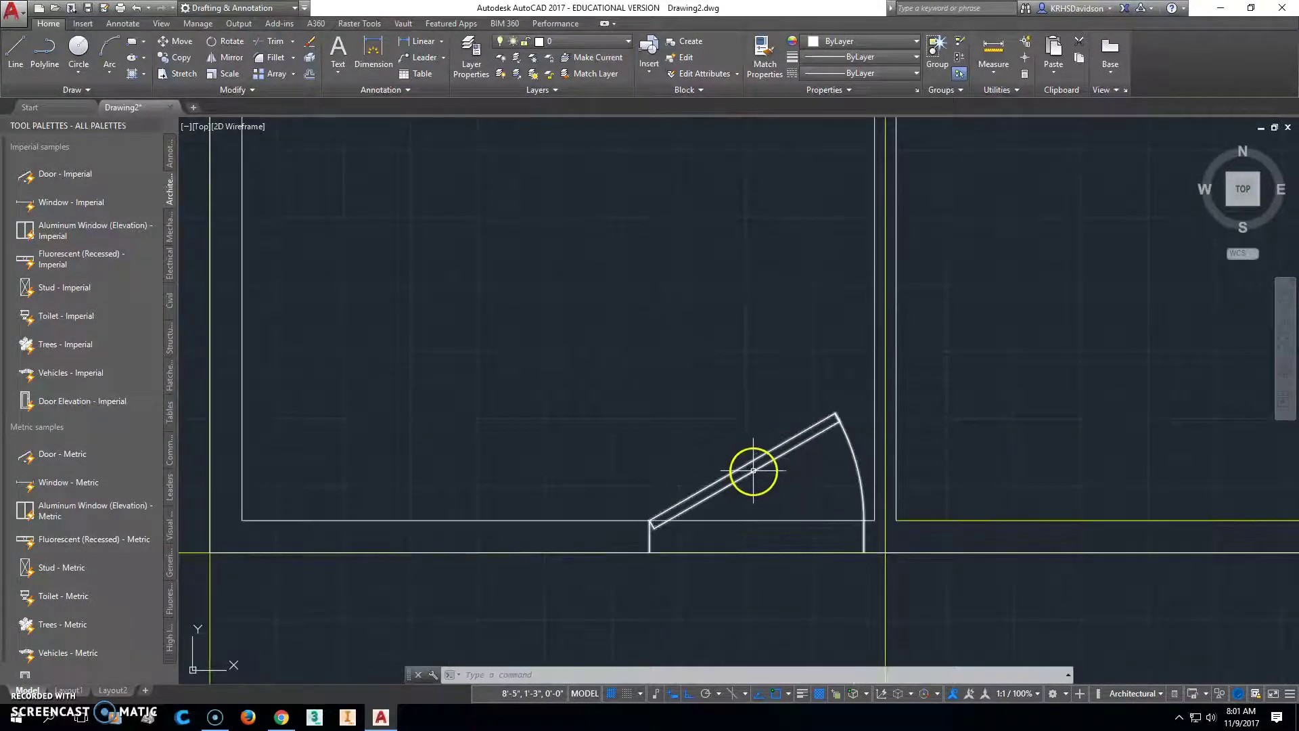
# Flip the door's hinge side toward the partition, and try its outward swing before returning it to swing into the room.
pyautogui.click(753, 471)
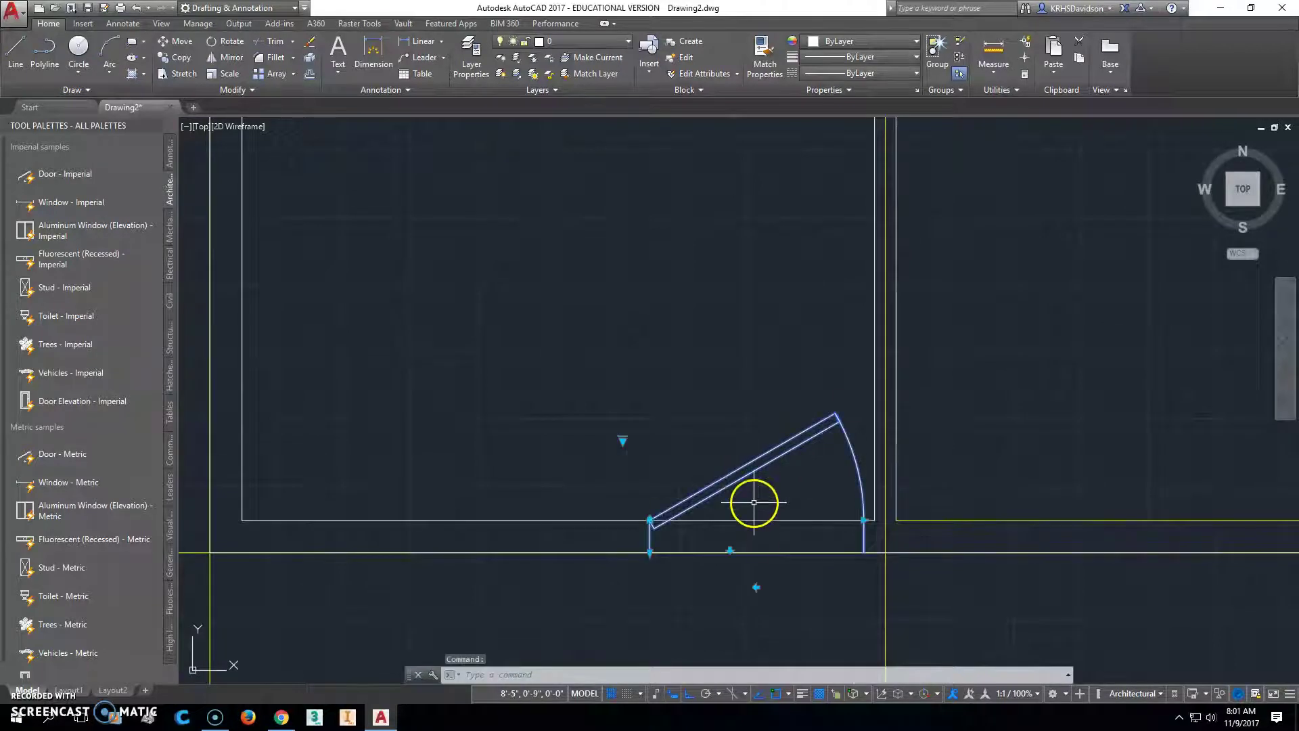
pyautogui.click(756, 586)
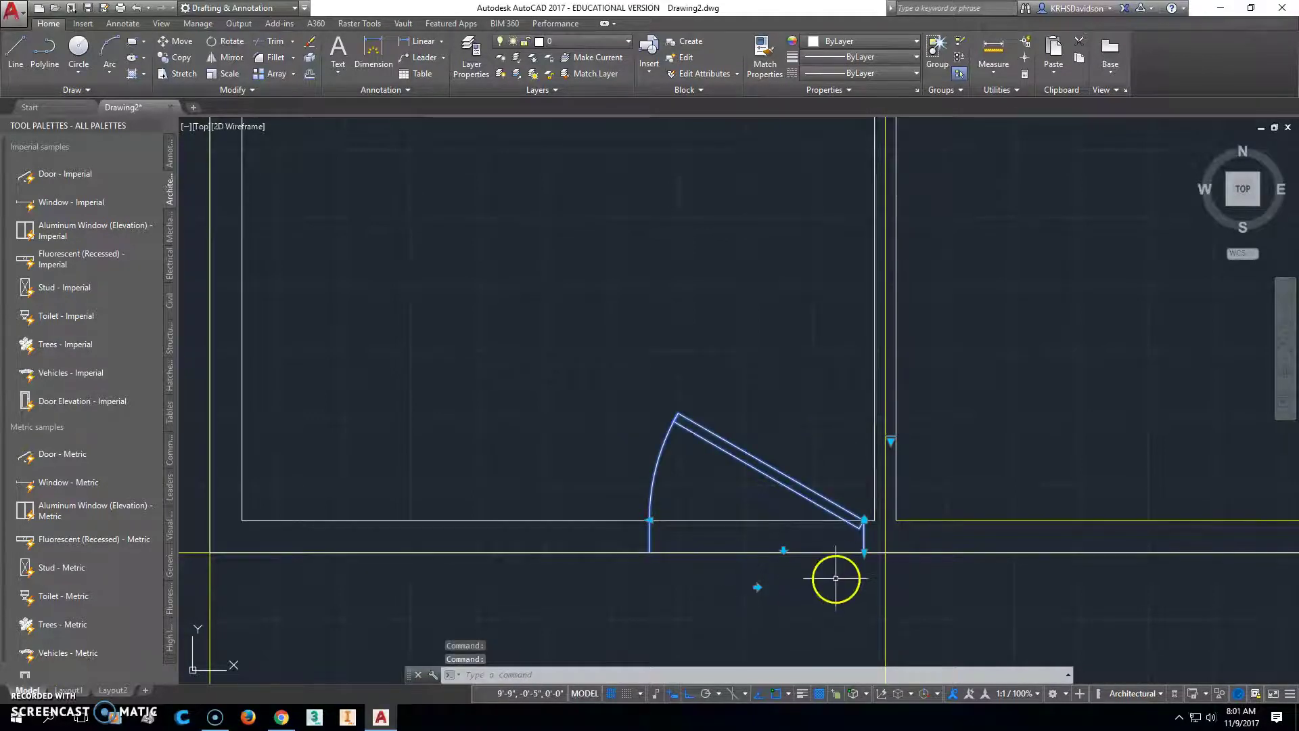
pyautogui.click(783, 550)
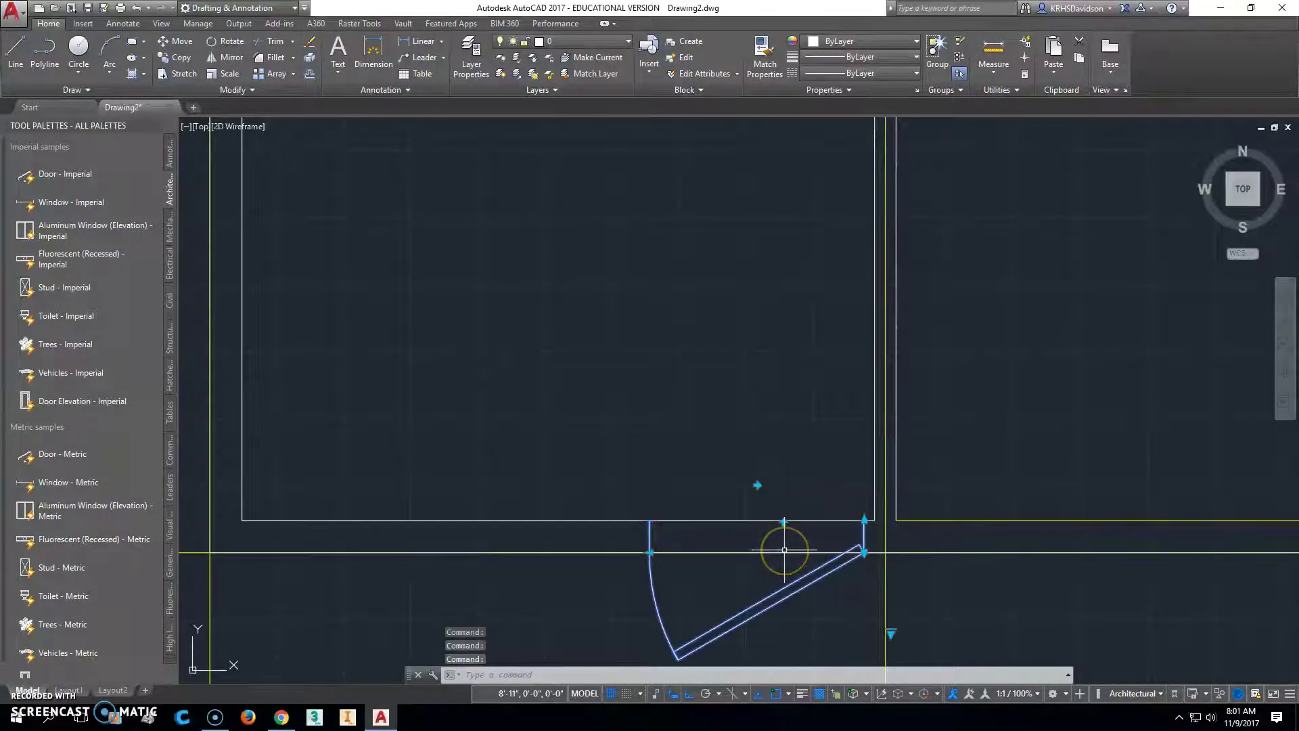
pyautogui.click(784, 522)
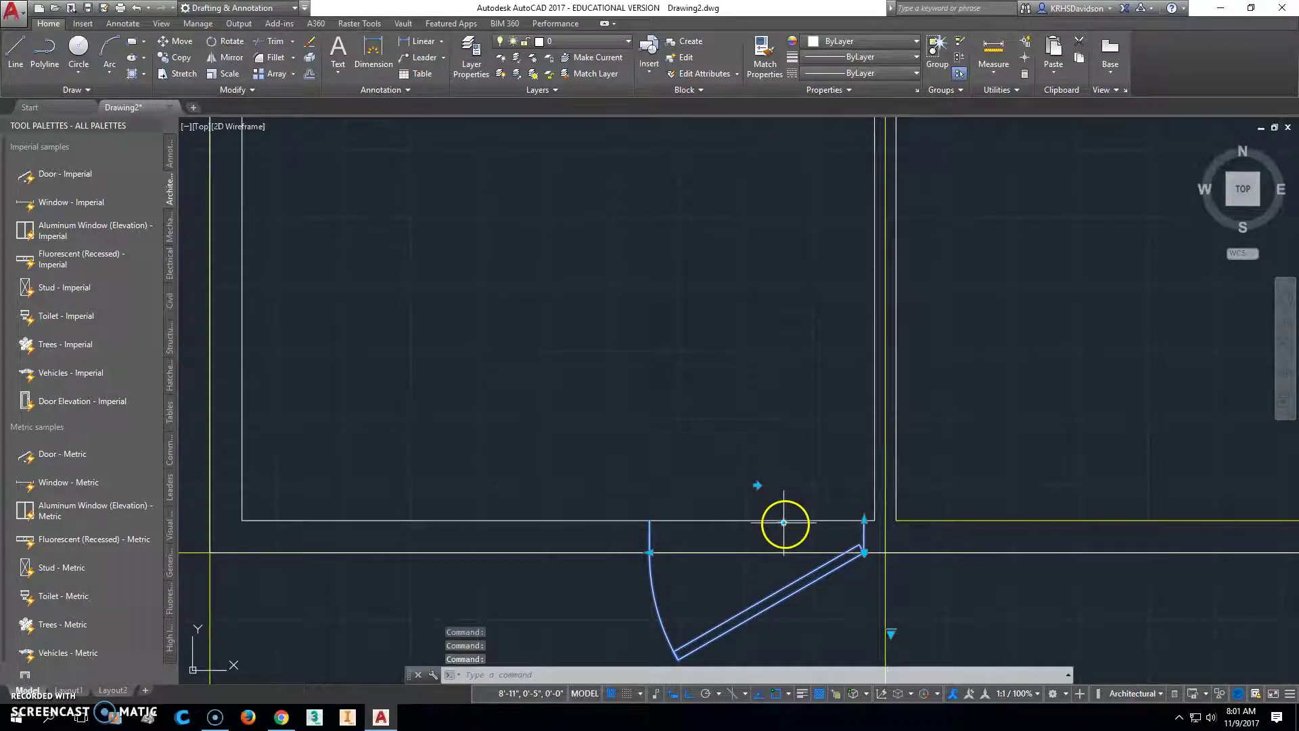
# Try the door's 45°, 60°, 90° and closed opening states, and return it to Open 30°.
pyautogui.click(891, 441)
pyautogui.click(922, 467)
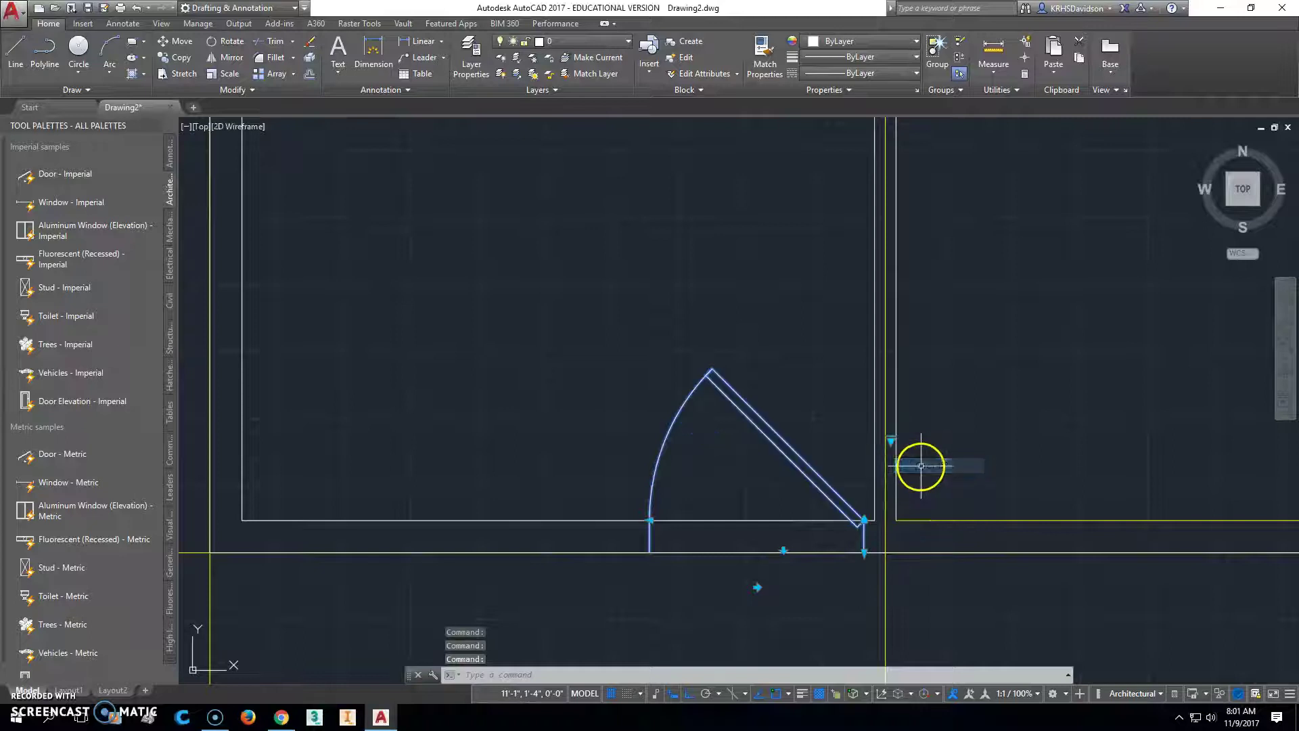
pyautogui.click(889, 440)
pyautogui.click(912, 479)
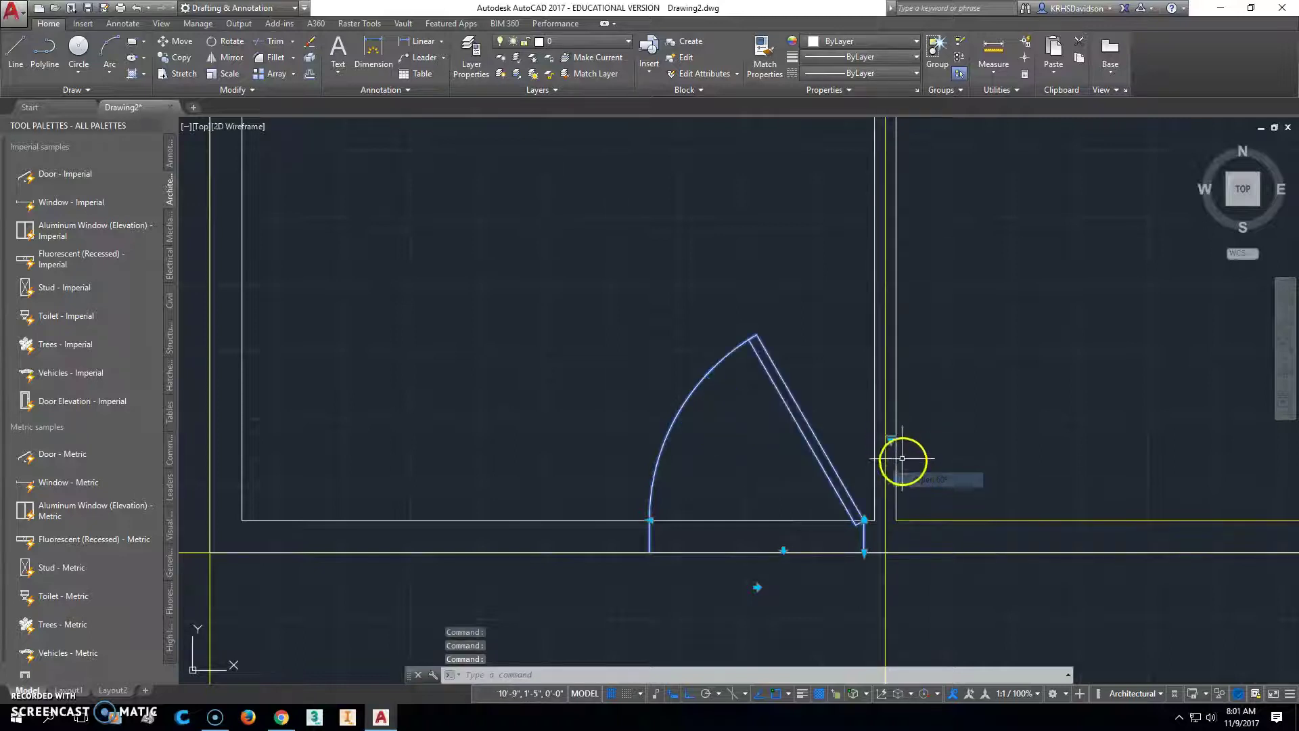
pyautogui.click(890, 440)
pyautogui.click(913, 493)
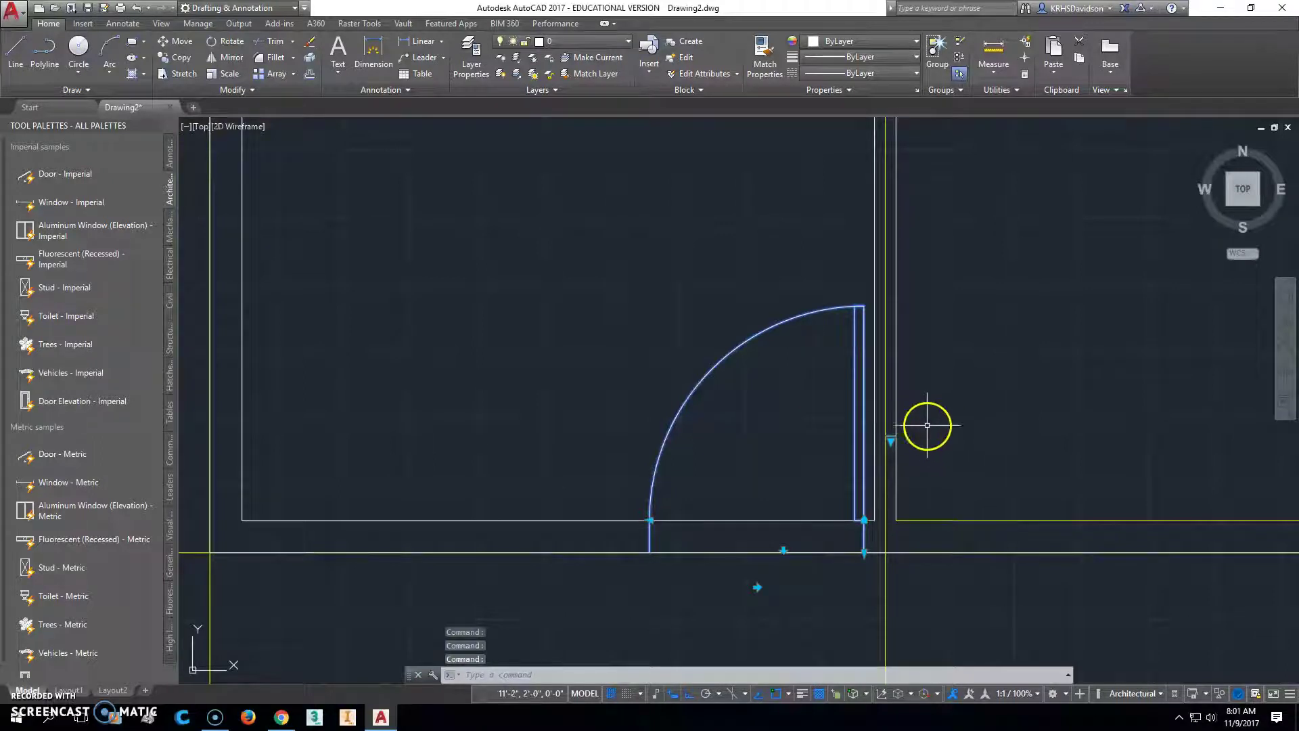
pyautogui.click(891, 440)
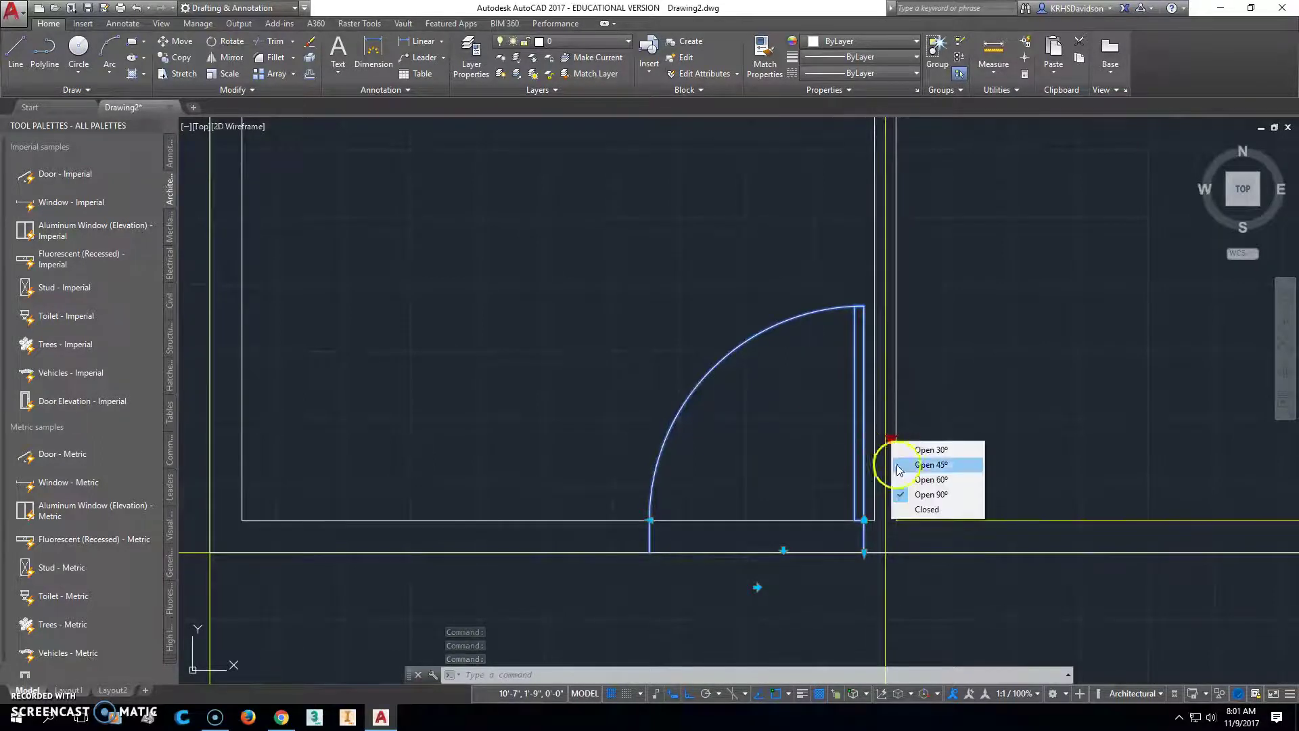
pyautogui.click(920, 480)
pyautogui.click(889, 440)
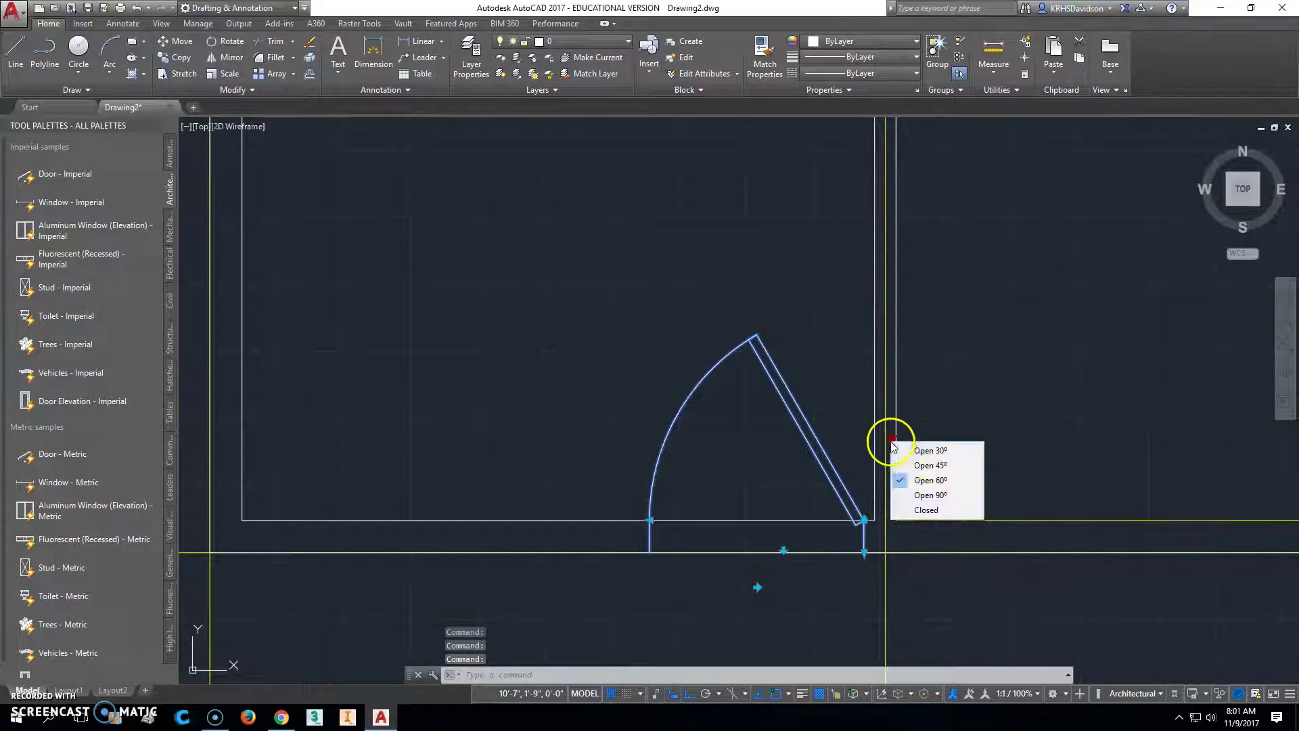
pyautogui.click(924, 452)
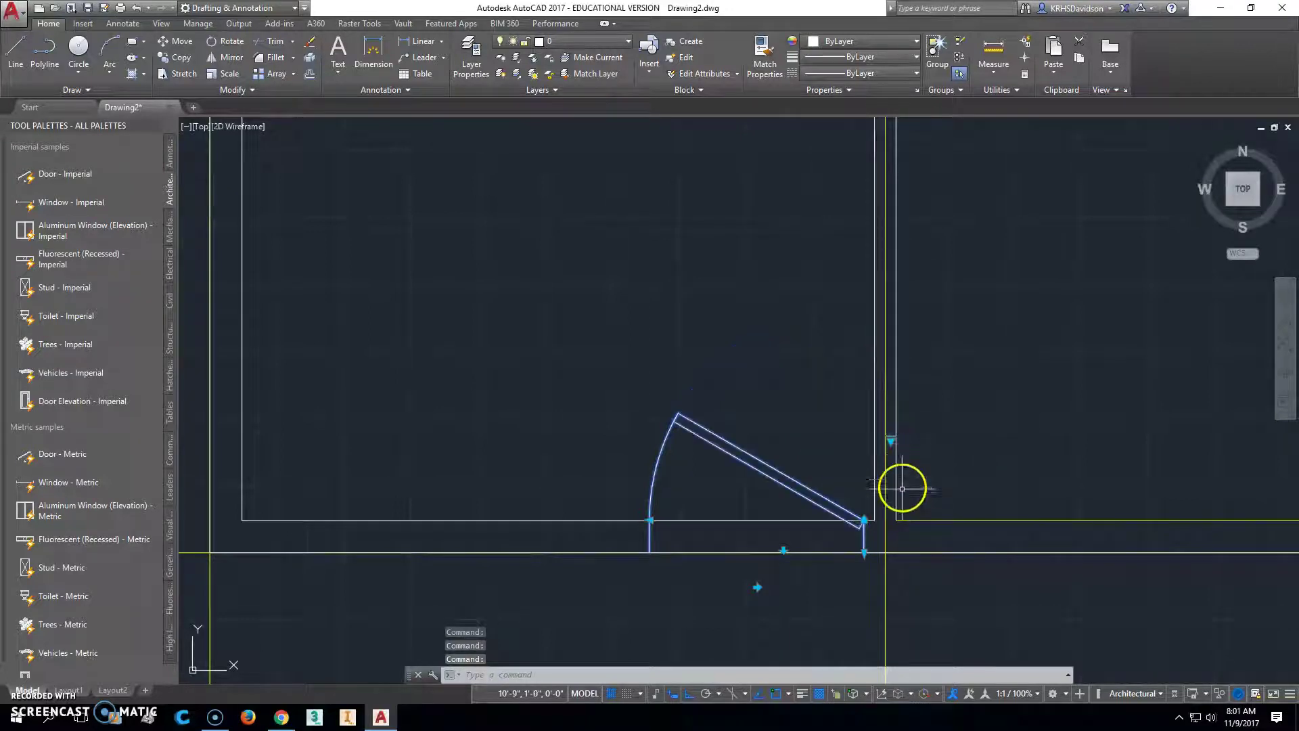
pyautogui.click(891, 440)
pyautogui.click(915, 511)
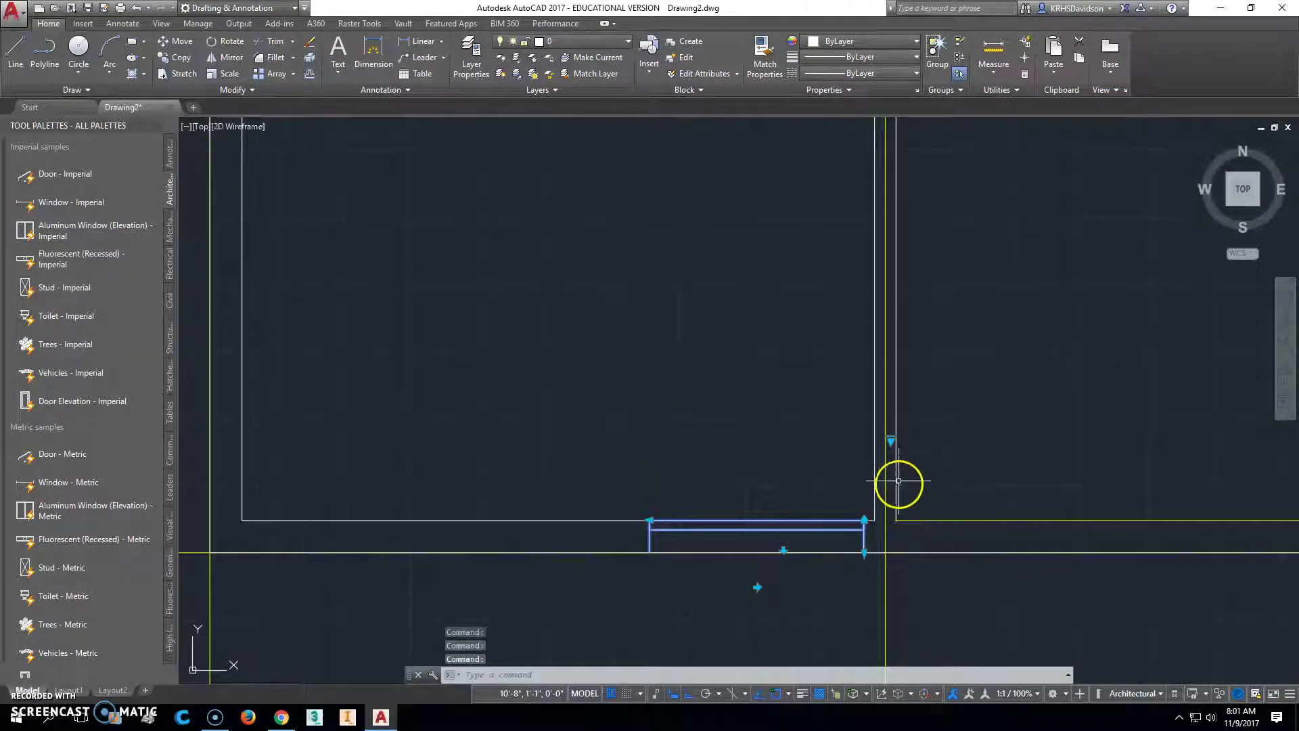
pyautogui.click(890, 441)
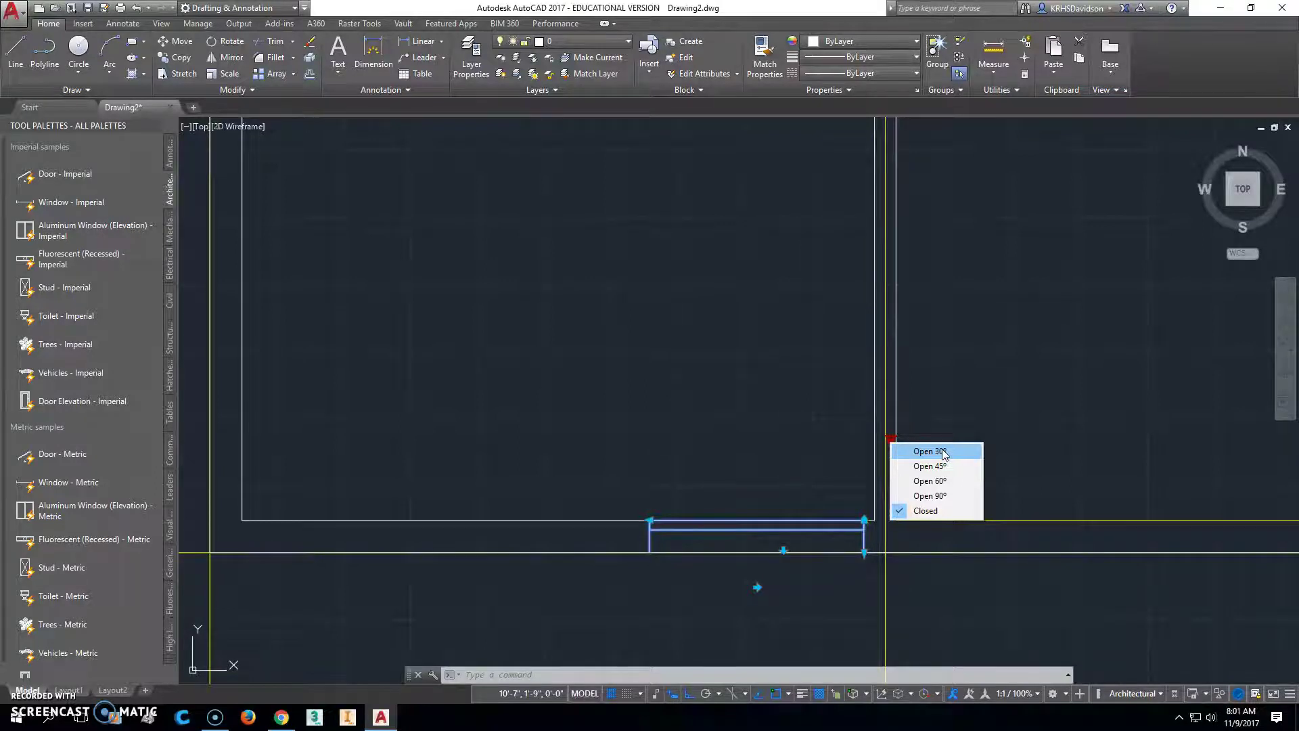
pyautogui.click(942, 450)
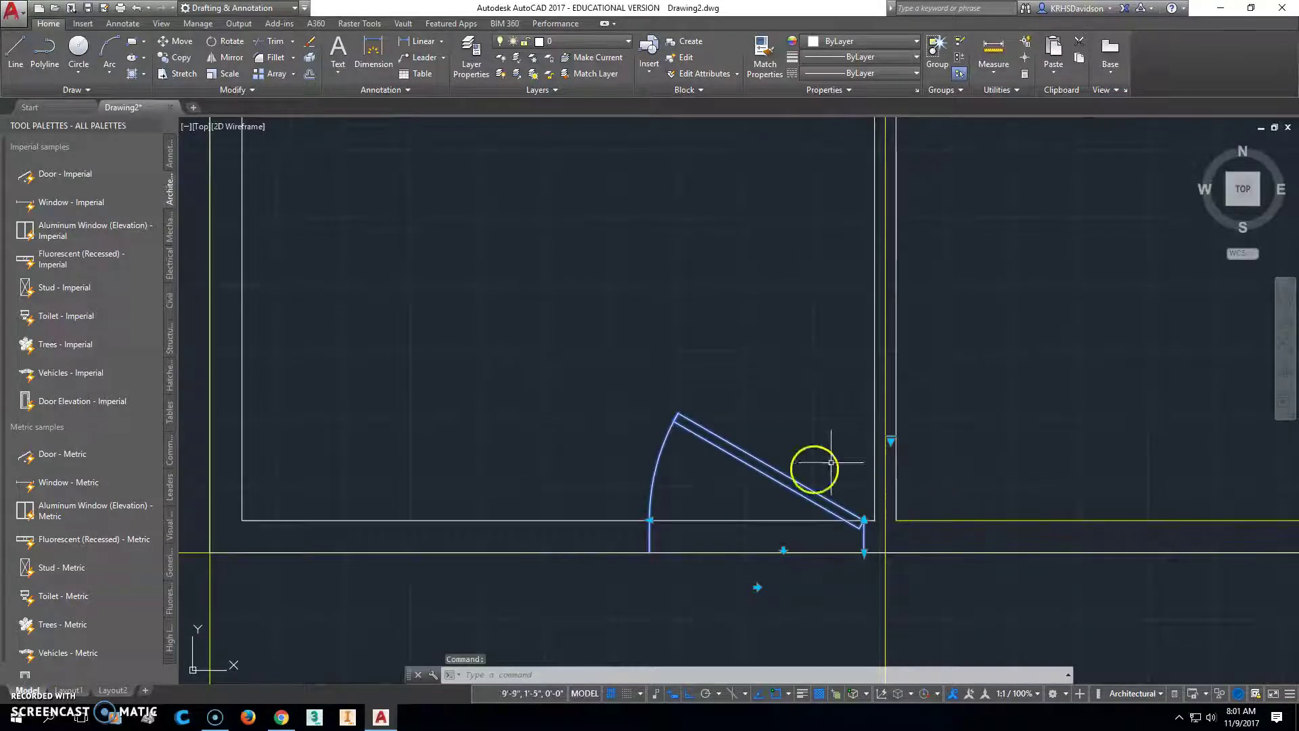
# Shorten the door's width by one size increment, moving its latch-side jamb toward the hinge, and deselect it.
pyautogui.scroll(2, 761, 586)
pyautogui.click(581, 482)
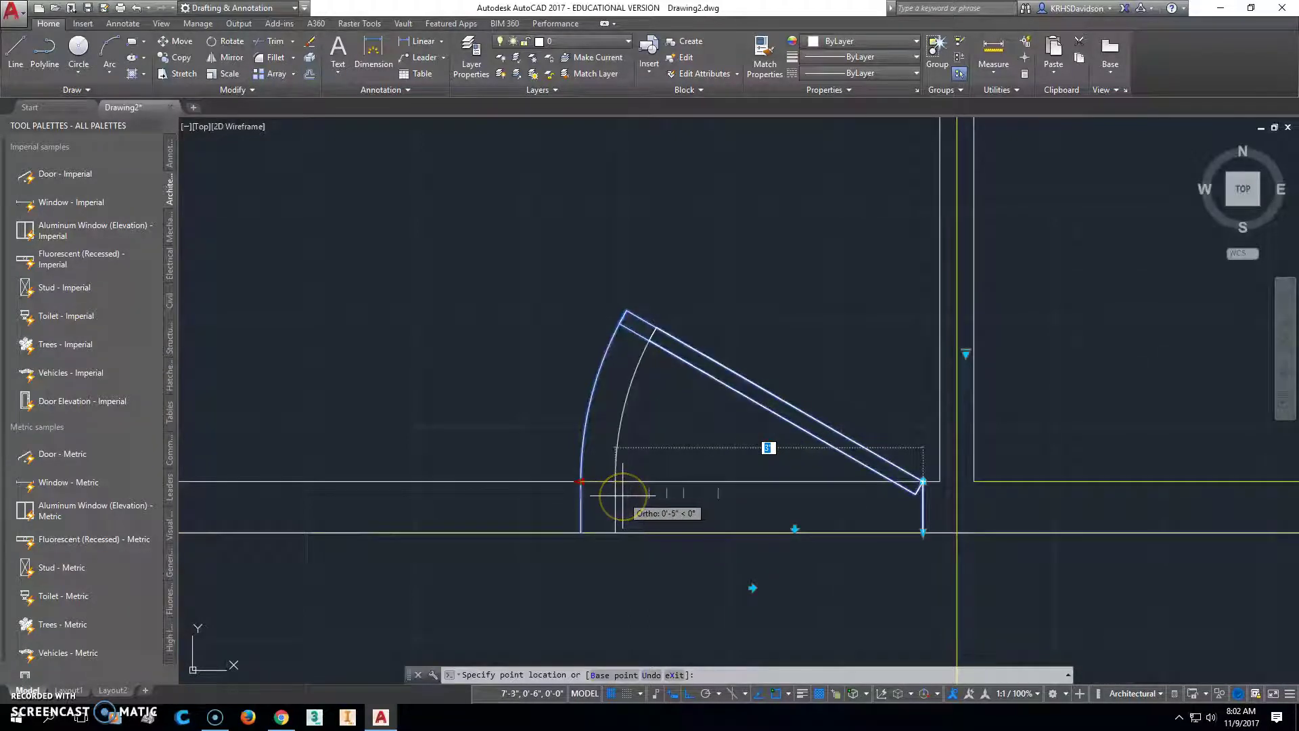
pyautogui.click(582, 493)
pyautogui.click(619, 494)
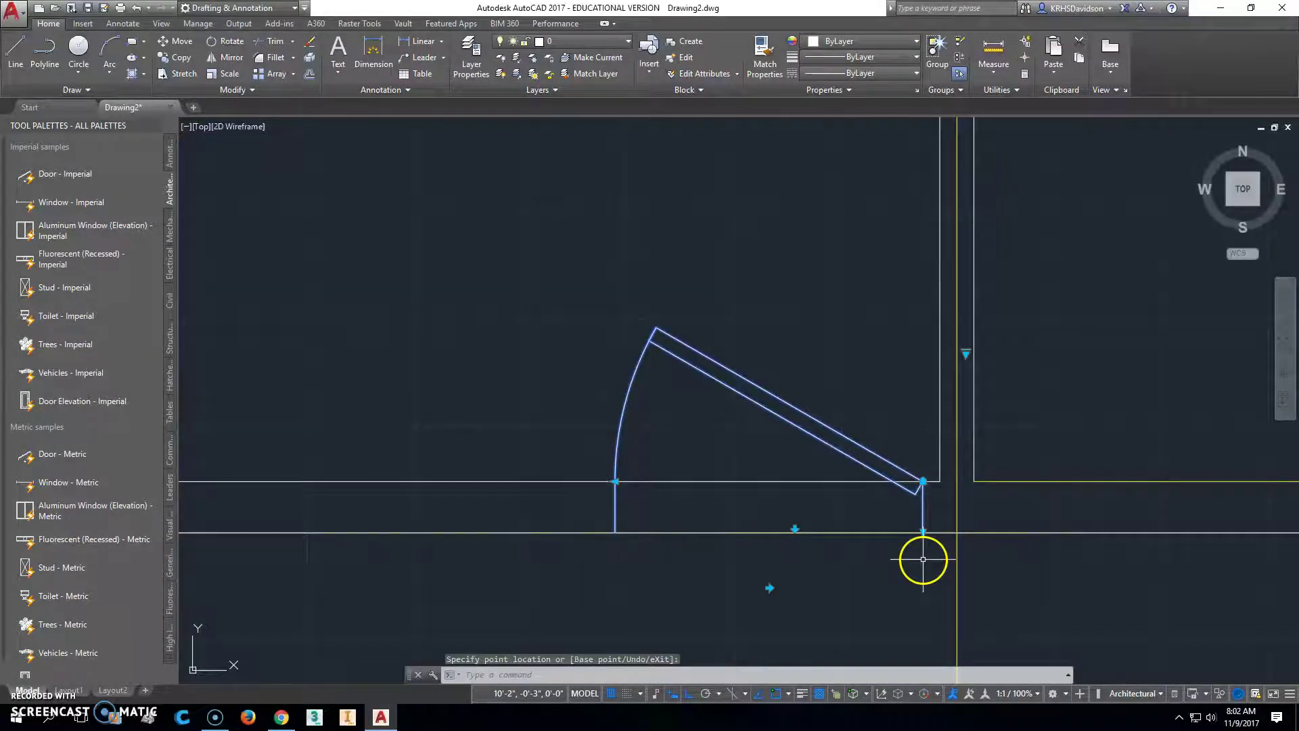
pyautogui.press('Escape')
pyautogui.press('Escape')
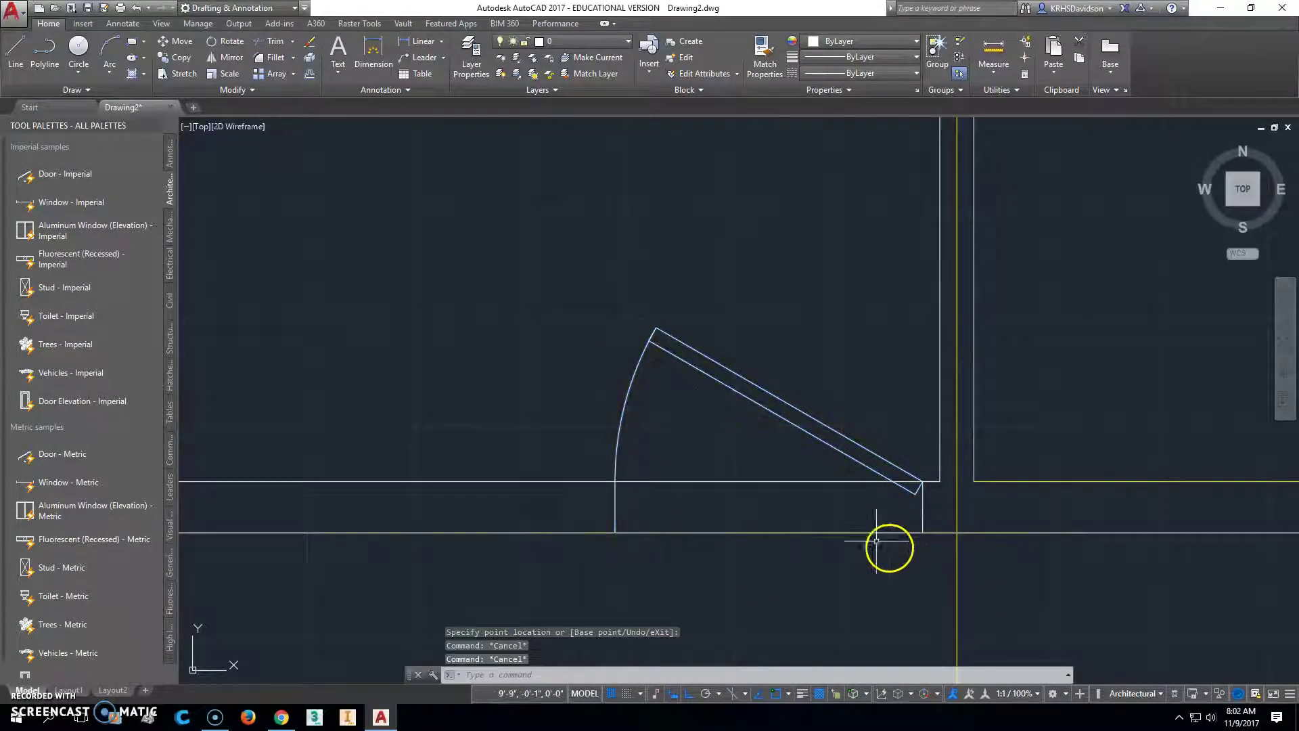
# Trim the inner and outer lines of the lower wall across the door opening, using the latch-side jamb as cutting edge.
pyautogui.click(273, 43)
pyautogui.click(616, 516)
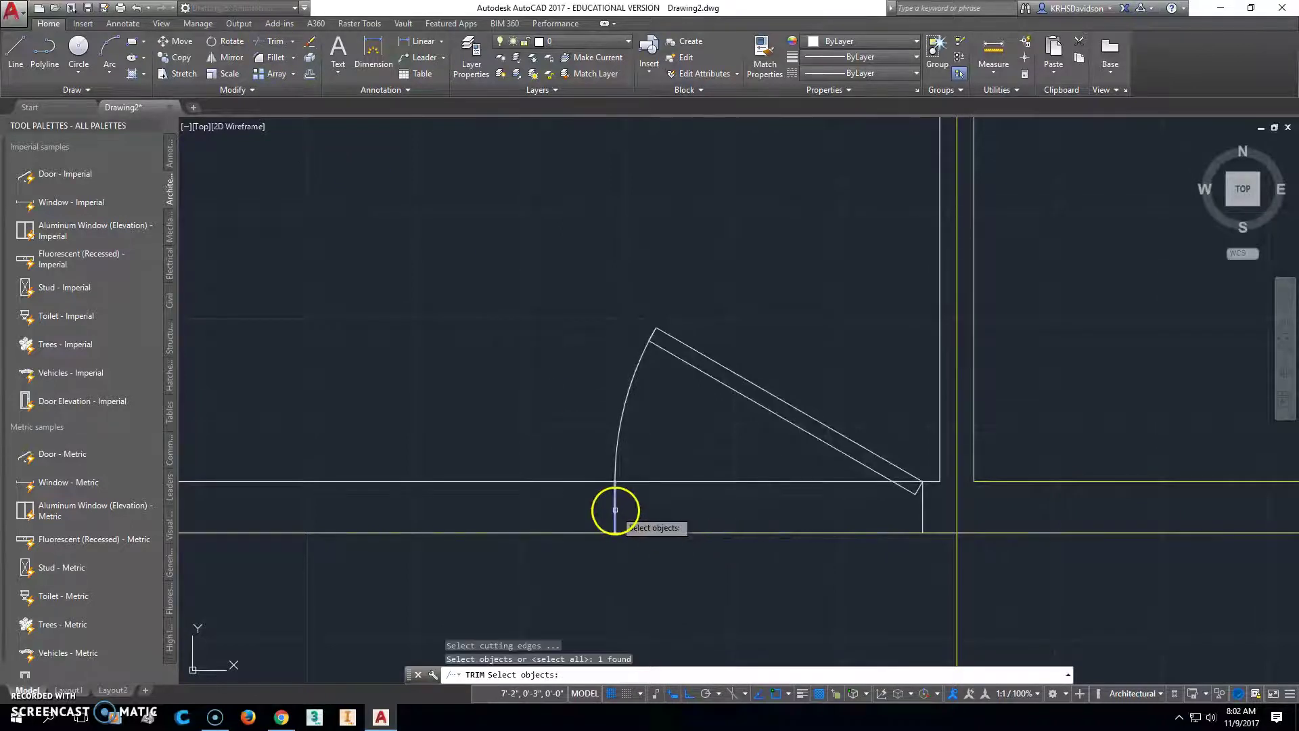
pyautogui.press('Return')
pyautogui.click(676, 481)
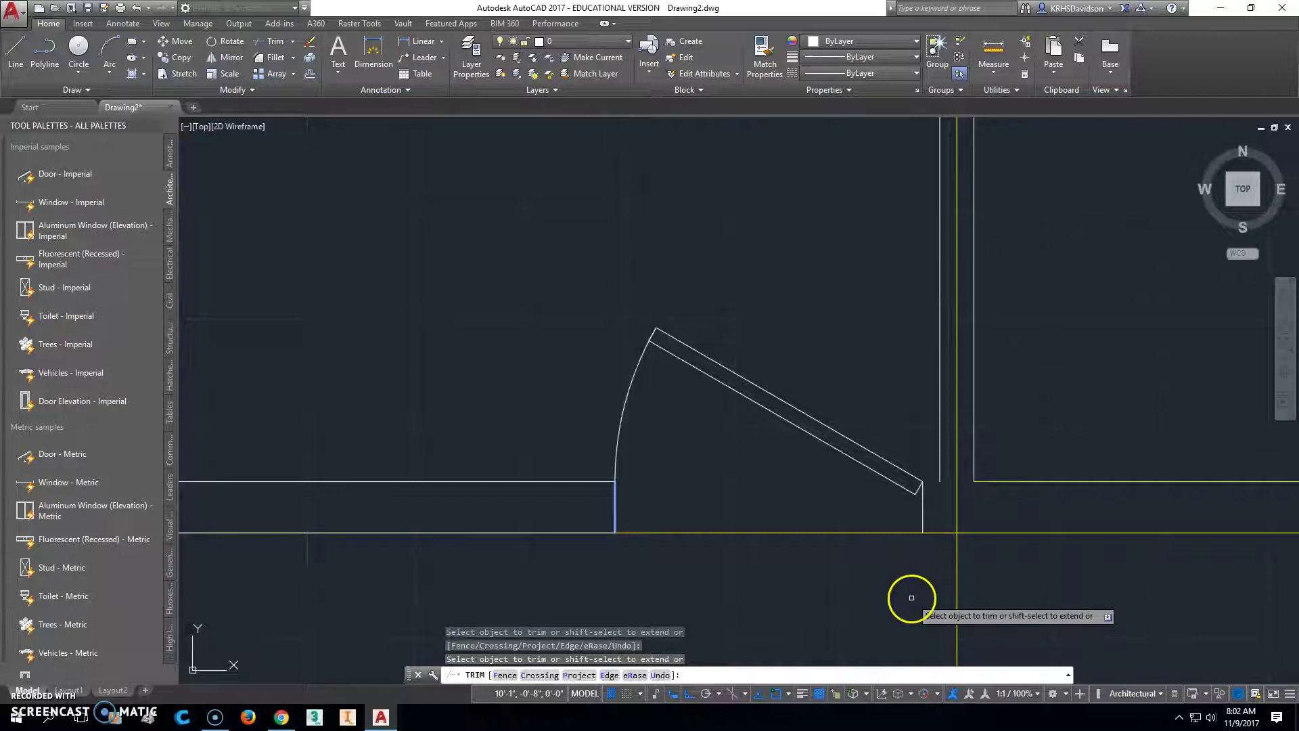
pyautogui.press('Escape')
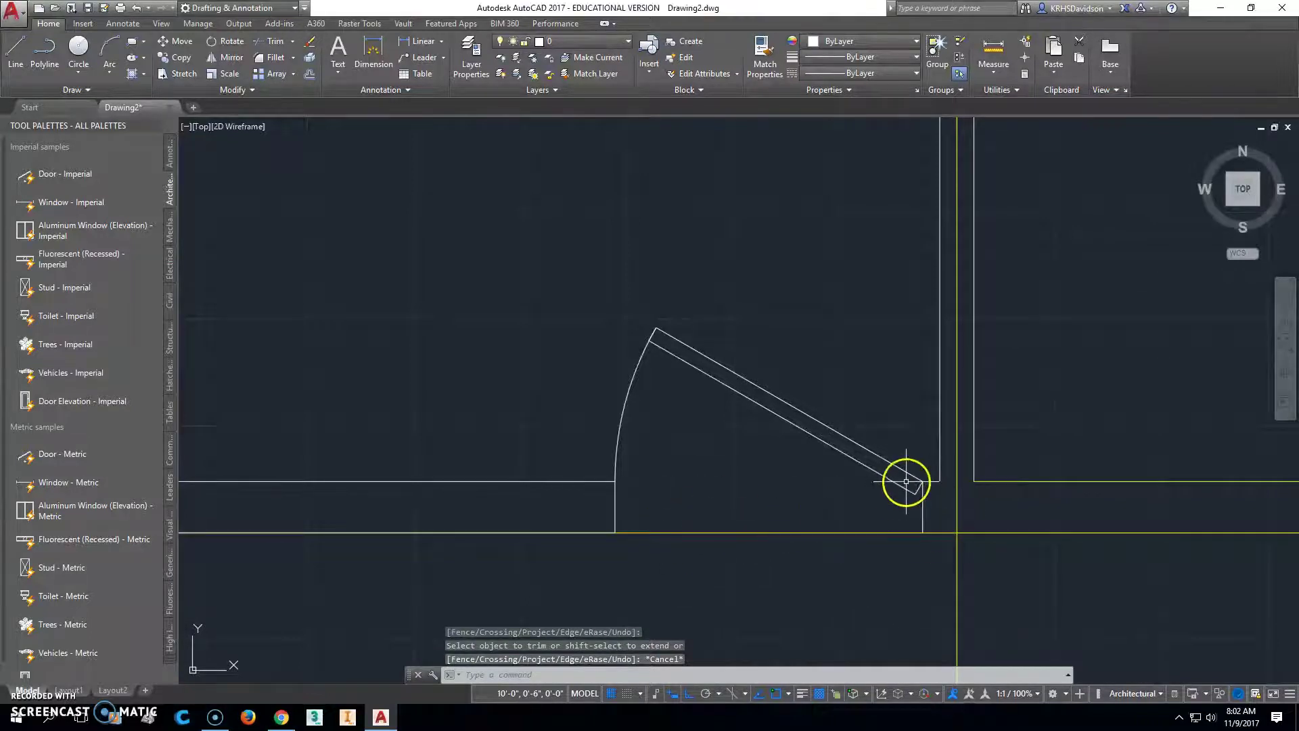
# Draw a short inner wall line from the partition corner to the door's hinge-side jamb.
pyautogui.scroll(2, 926, 483)
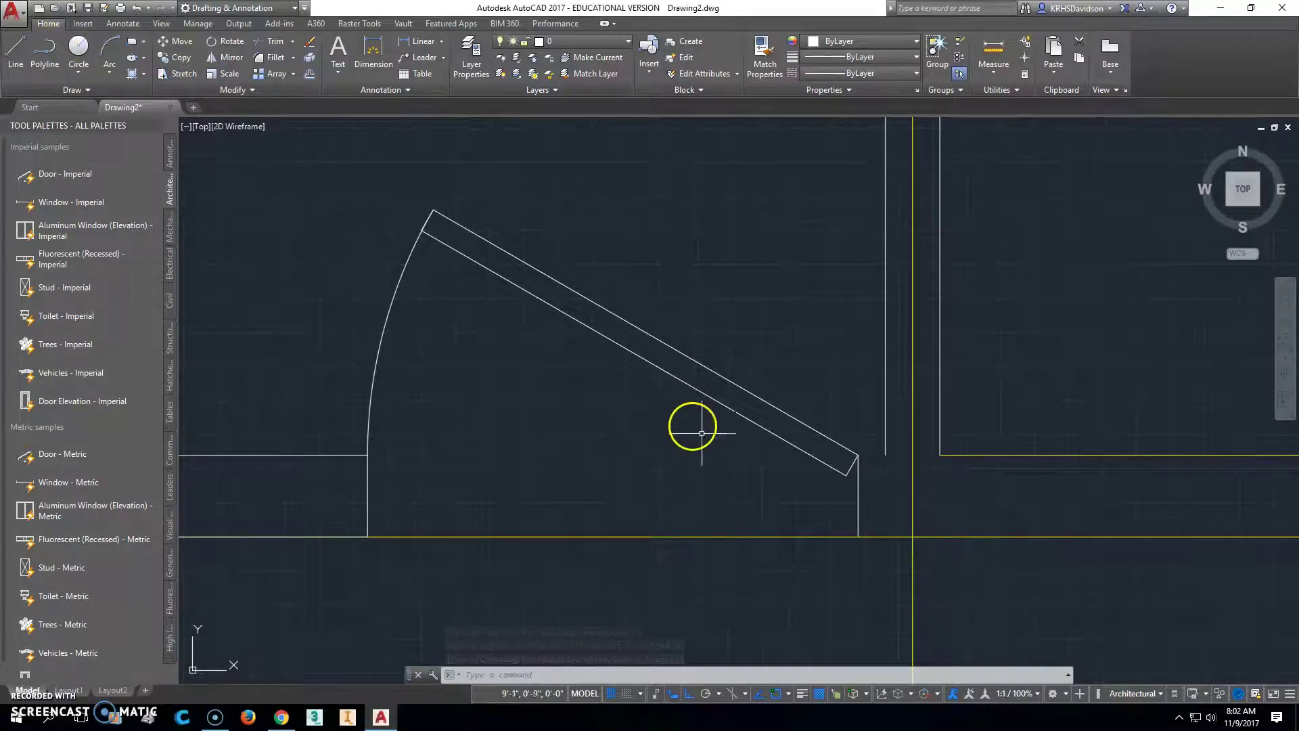
pyautogui.click(18, 49)
pyautogui.click(877, 455)
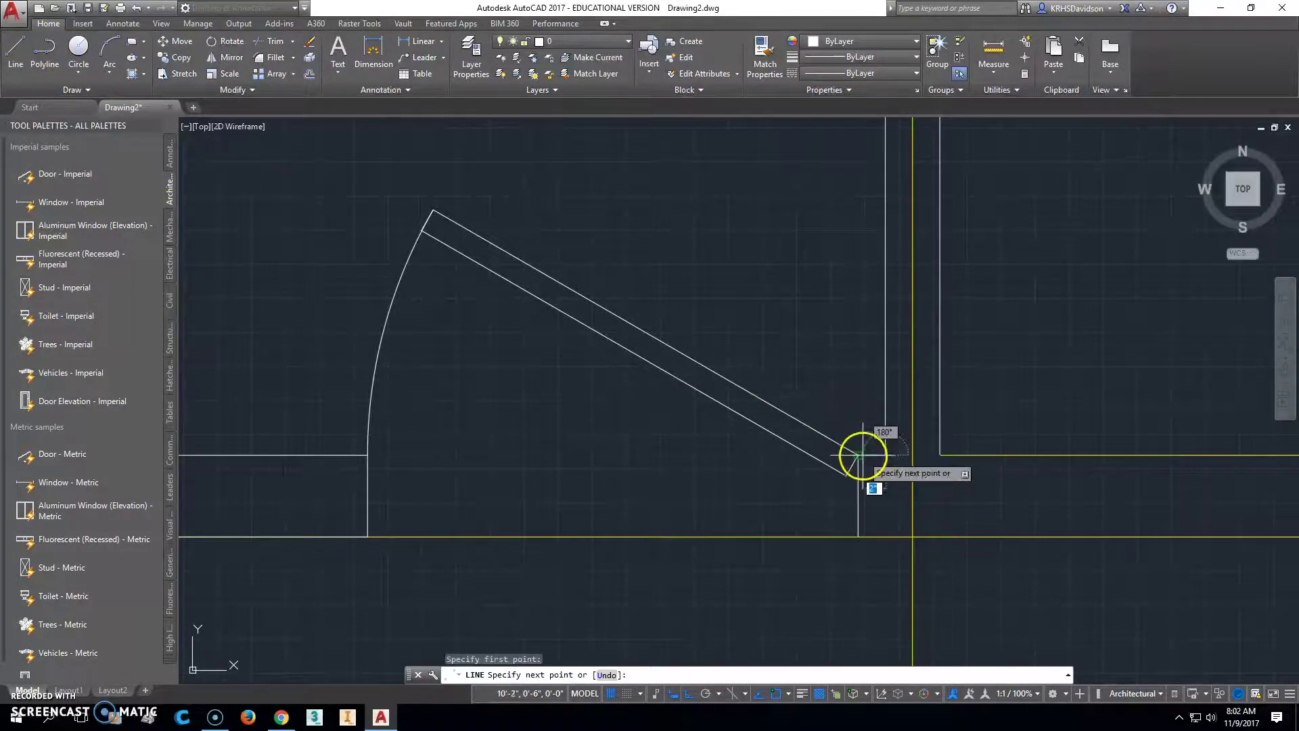
pyautogui.press('Escape')
pyautogui.press('Escape')
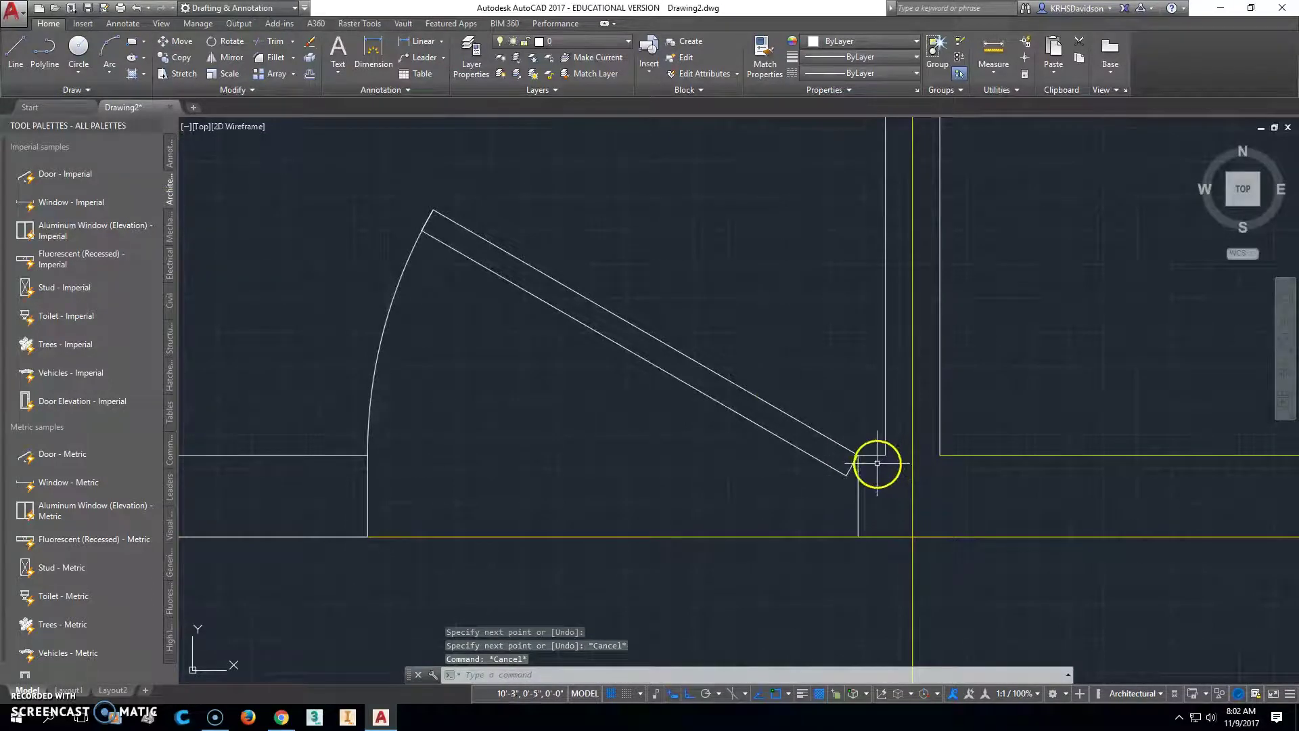
# Draw the outer wall line from the base of the door's hinge-side jamb to the building's lower-right outer corner.
pyautogui.moveTo(803, 541); pyautogui.dragTo(664, 456, button='middle')
pyautogui.scroll(3, 676, 494)
pyautogui.scroll(-8, 676, 491)
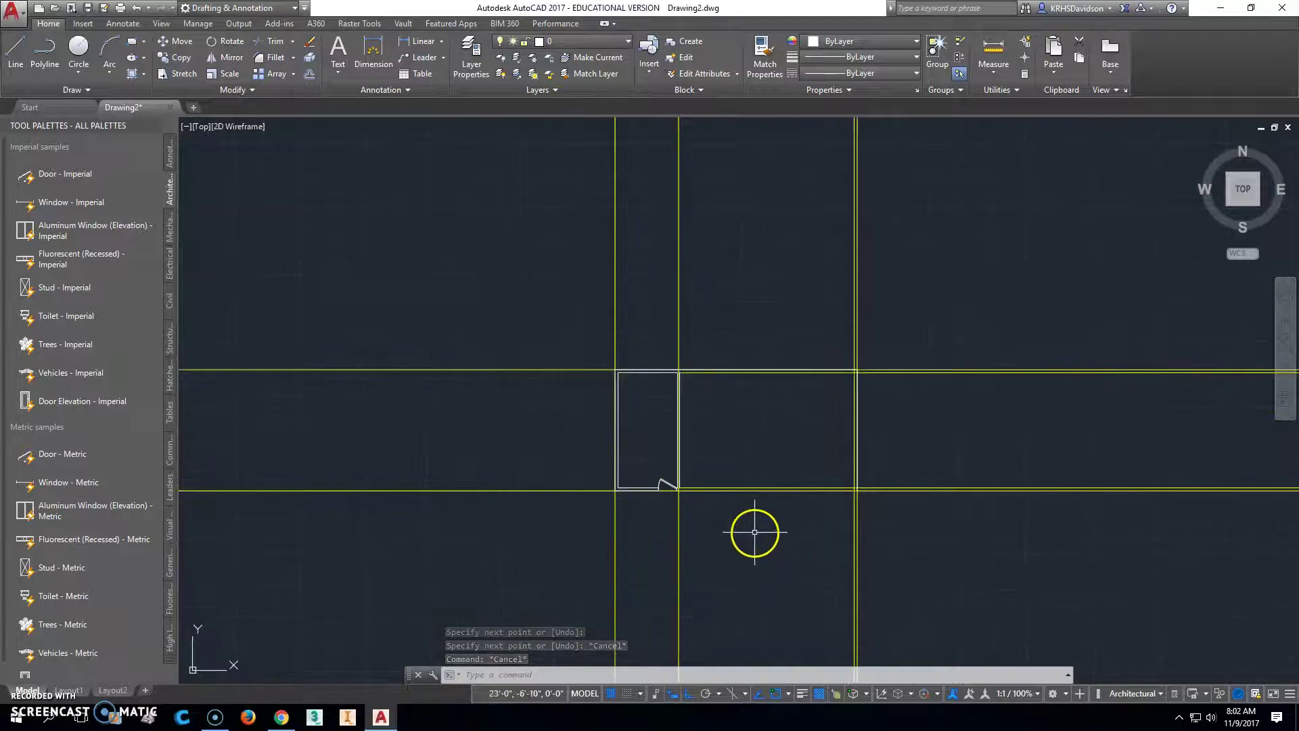
pyautogui.scroll(4, 755, 532)
pyautogui.scroll(4, 557, 459)
pyautogui.scroll(2, 558, 456)
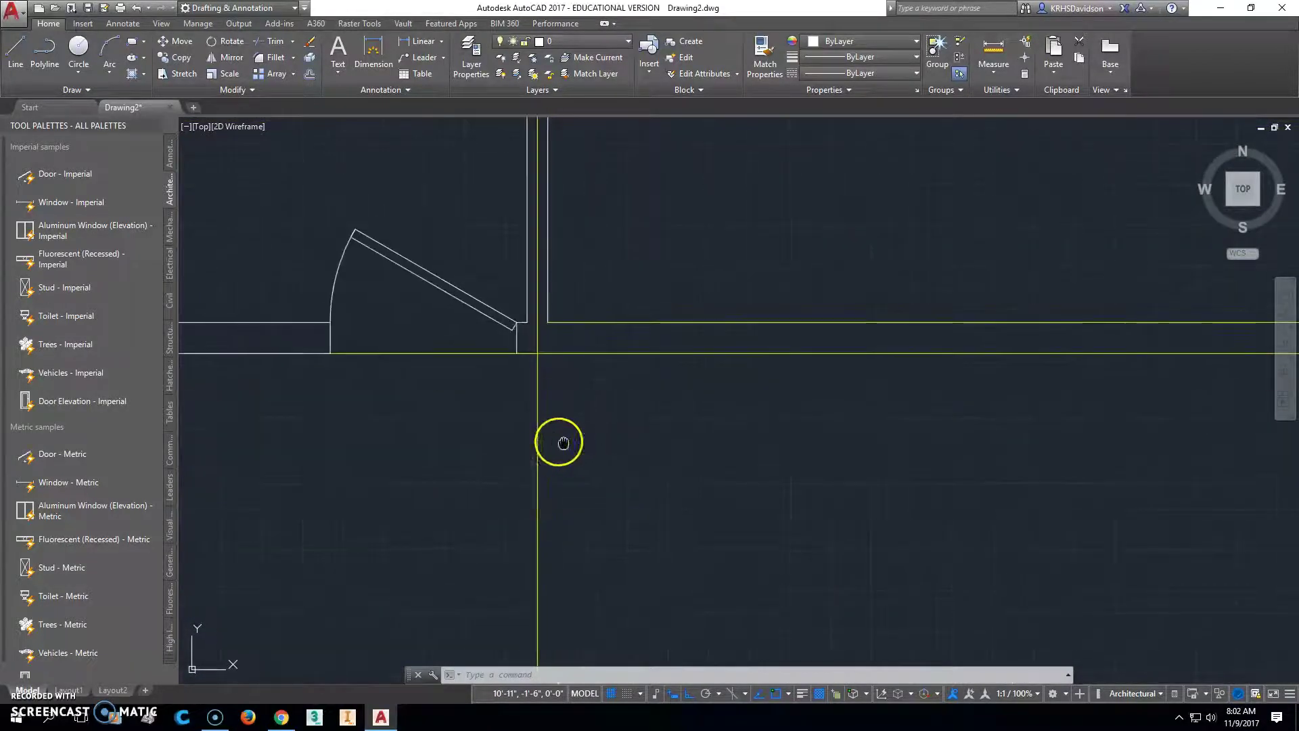
pyautogui.click(14, 49)
pyautogui.click(460, 342)
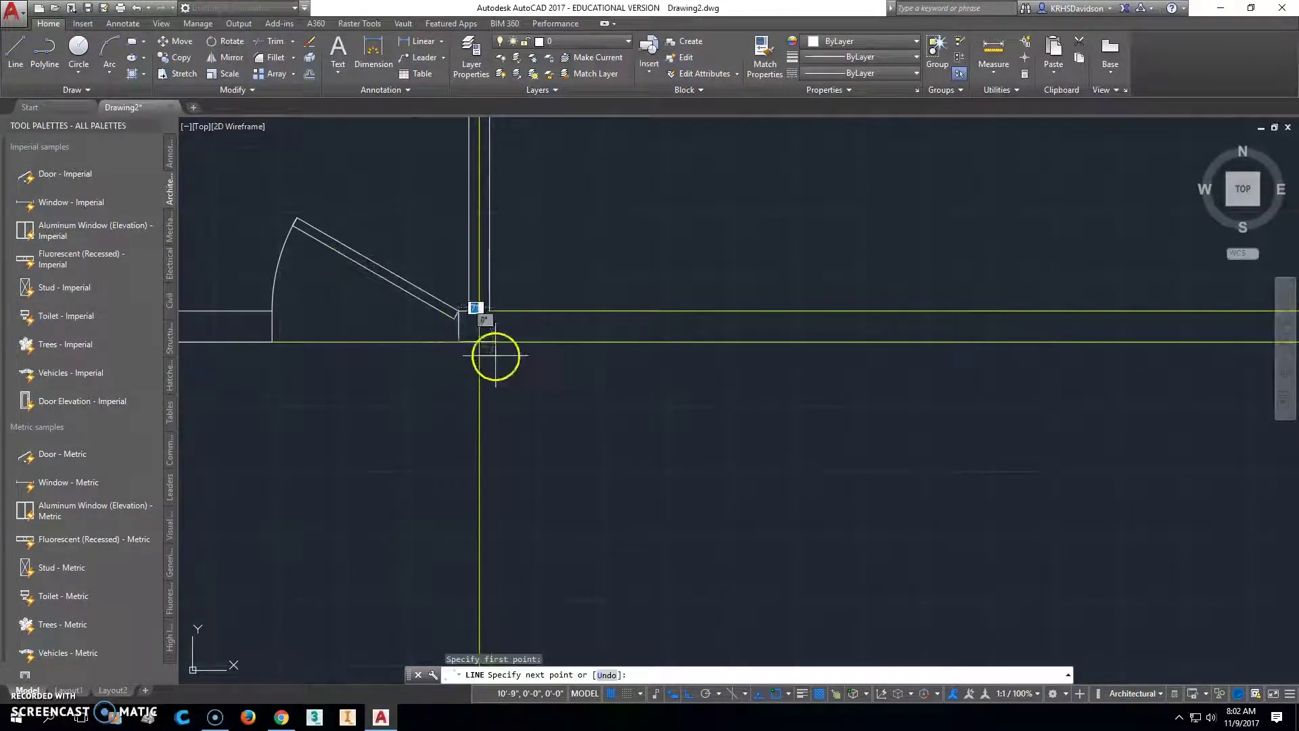
pyautogui.scroll(-4, 494, 353)
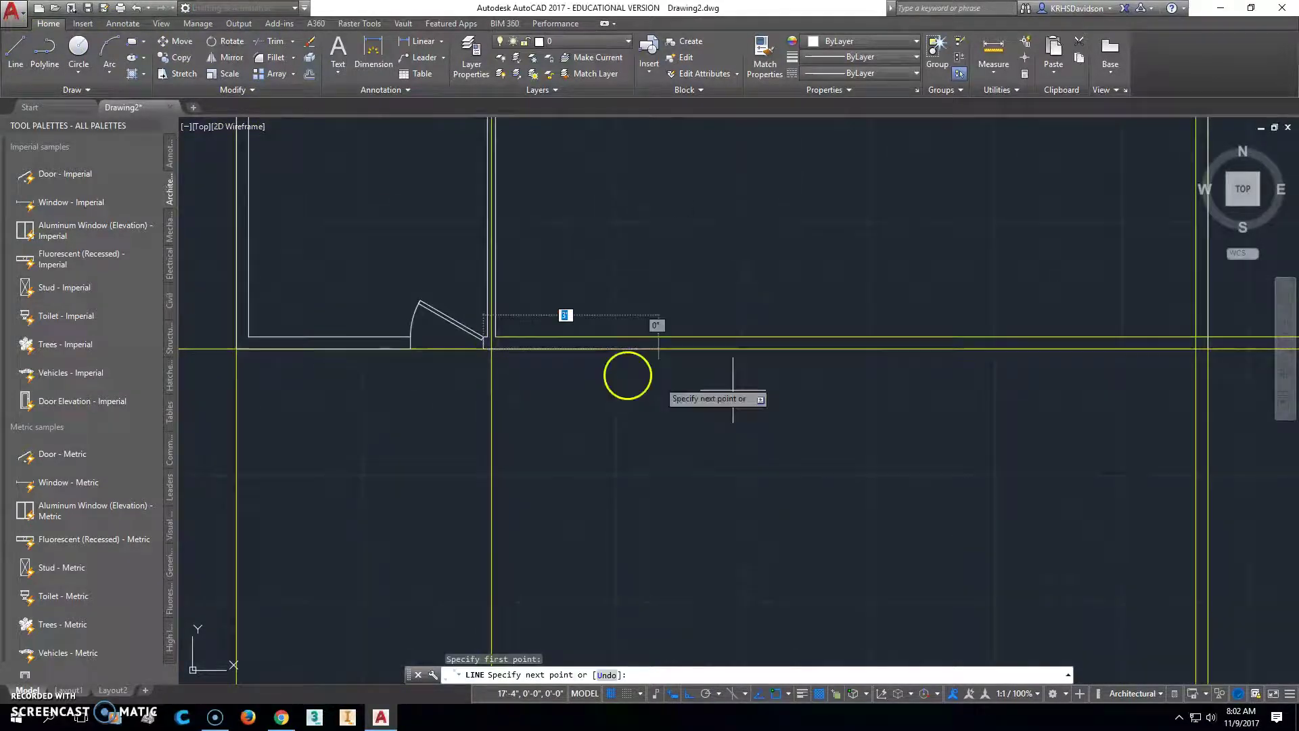
pyautogui.click(1209, 349)
pyautogui.press('Escape')
pyautogui.press('Escape')
pyautogui.press('Escape')
# Freeze the Construction layer to inspect the walls and door opening, and thaw it again.
pyautogui.scroll(4, 432, 377)
pyautogui.scroll(-4, 432, 376)
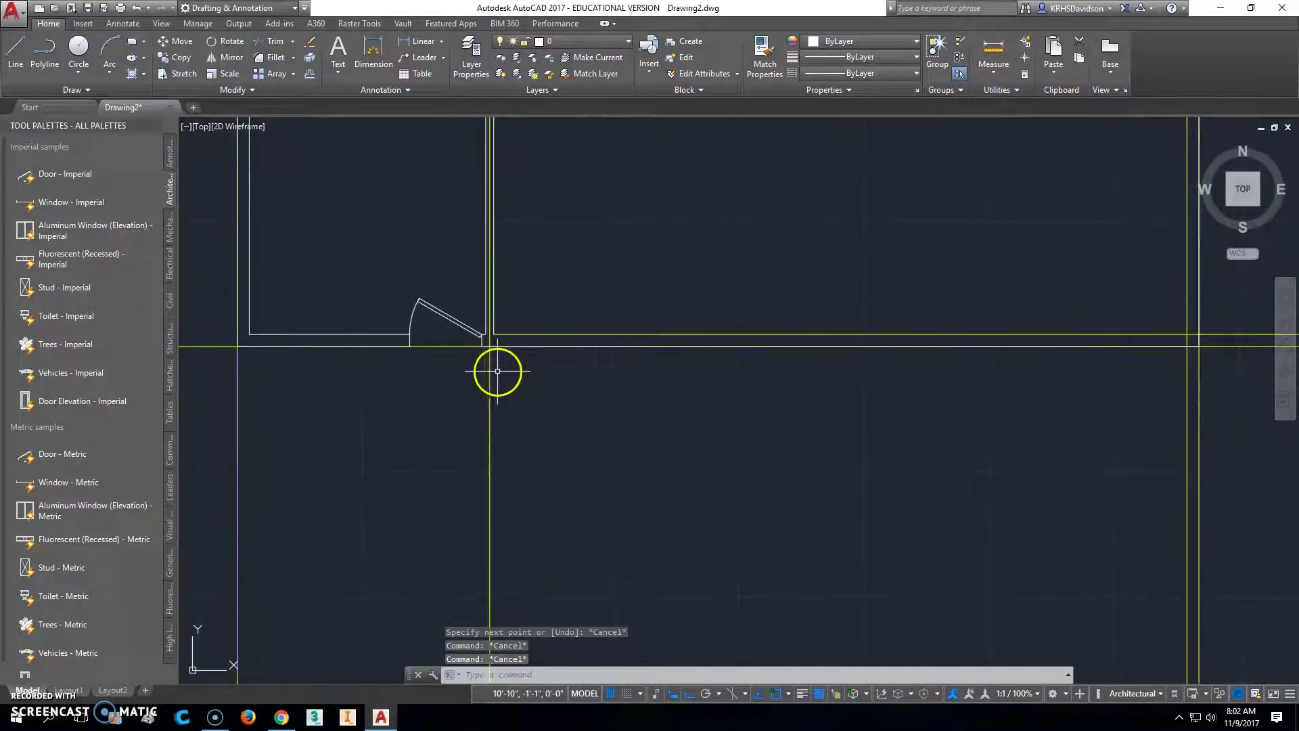
pyautogui.moveTo(450, 391); pyautogui.dragTo(542, 386, button='middle')
pyautogui.scroll(-2, 541, 379)
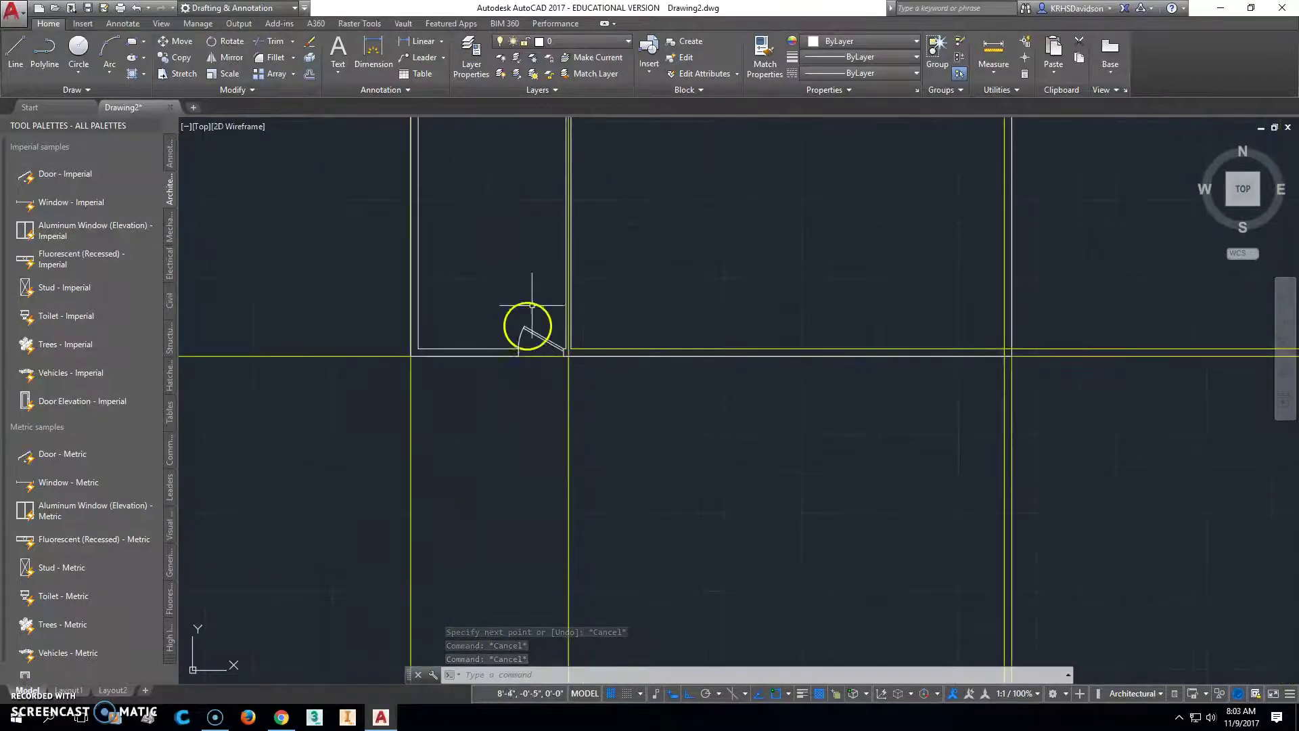
pyautogui.click(625, 40)
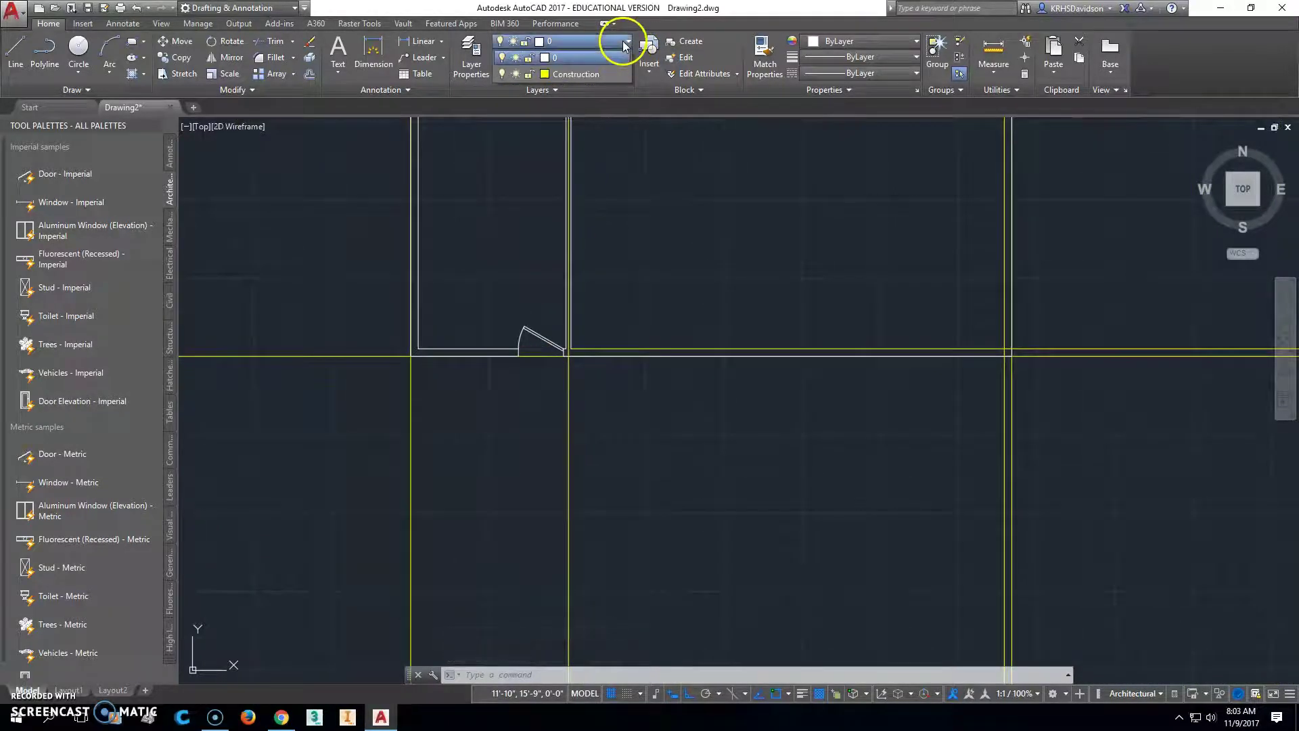
pyautogui.click(514, 75)
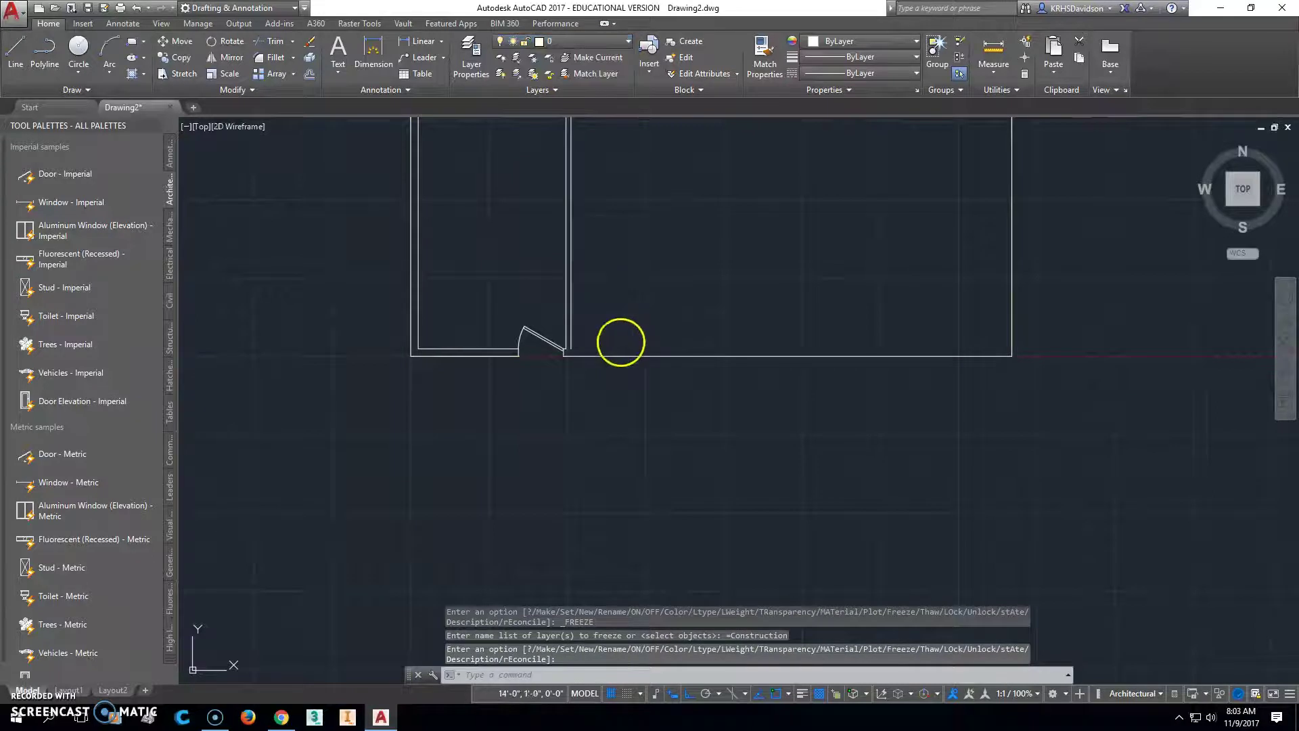
pyautogui.moveTo(624, 316)
pyautogui.mouseDown(button='middle')
pyautogui.moveTo(644, 400)
pyautogui.moveTo(630, 433)
pyautogui.mouseUp(button='middle')
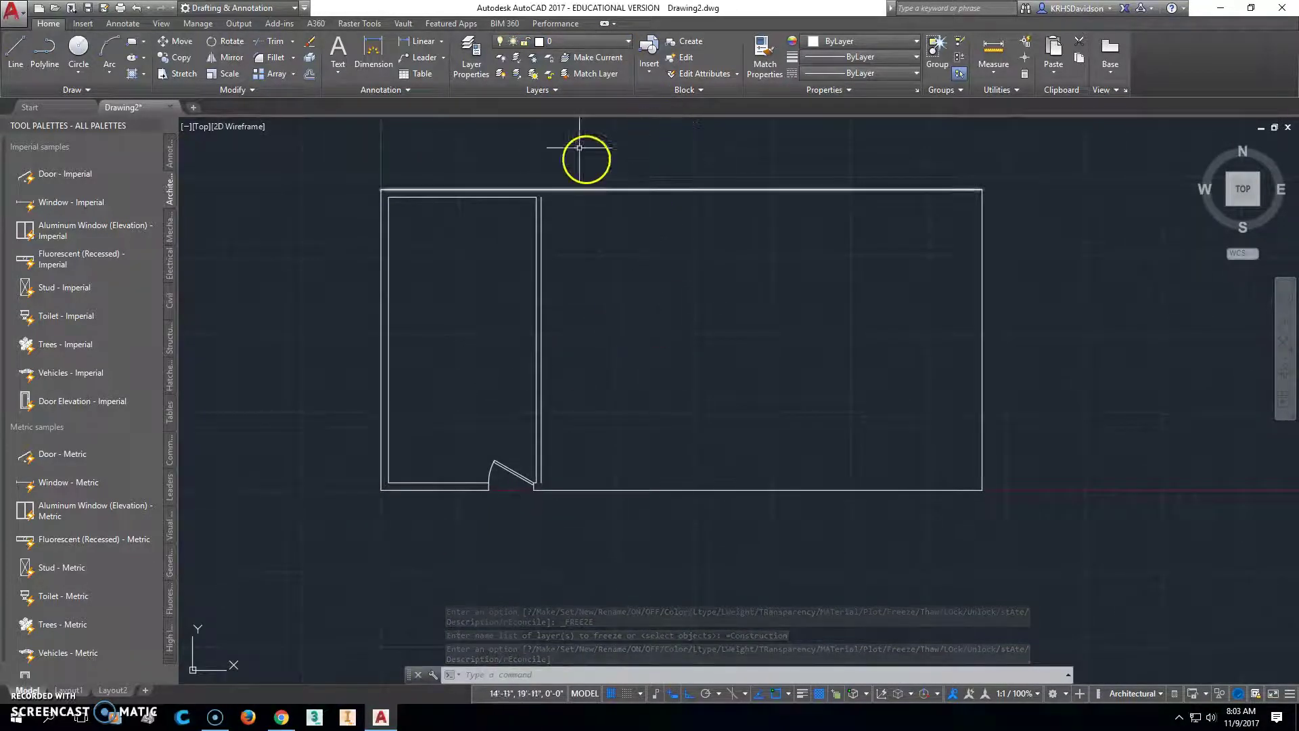
pyautogui.click(627, 42)
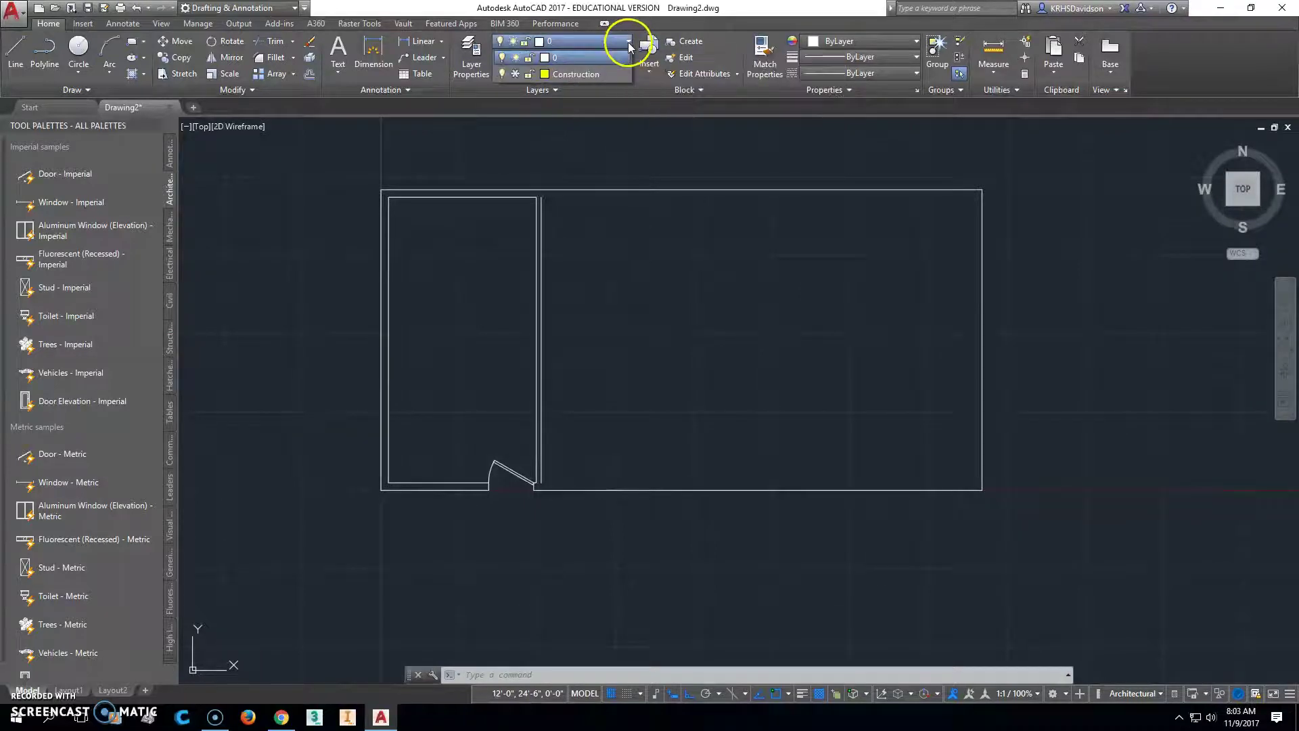
pyautogui.click(516, 73)
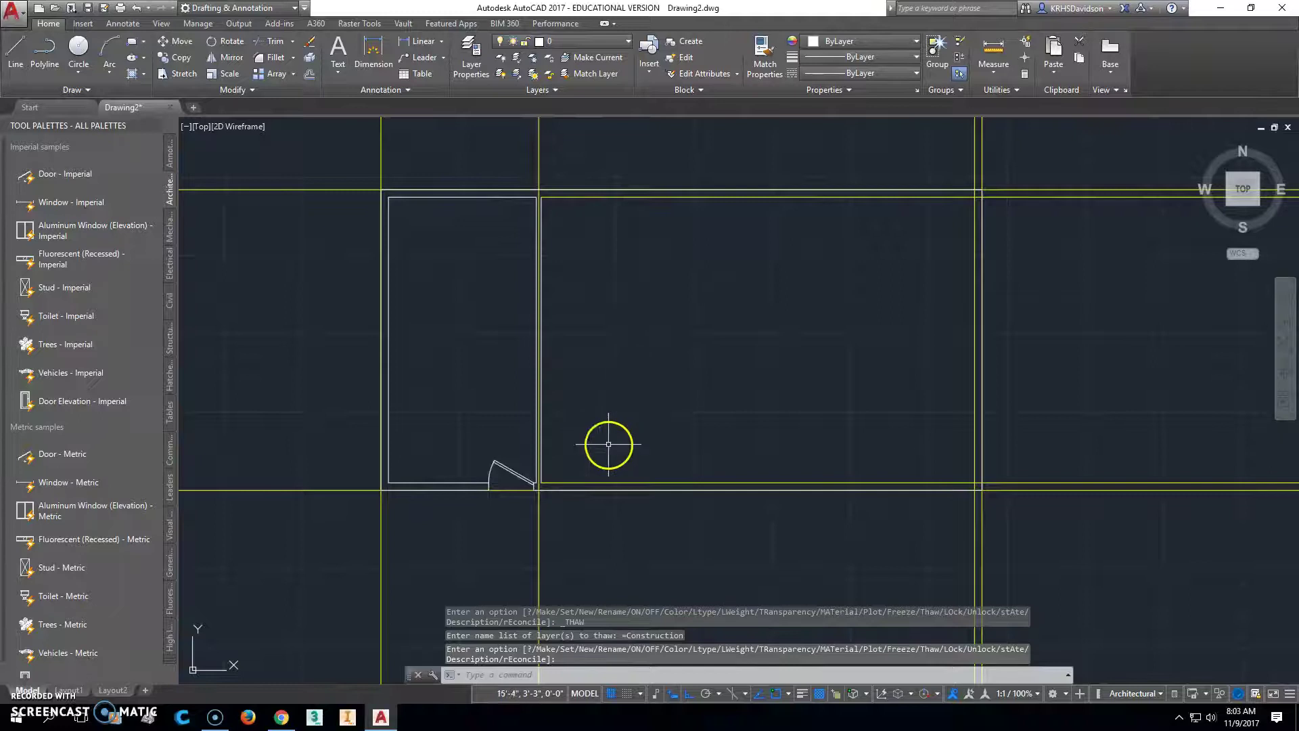
pyautogui.moveTo(558, 443); pyautogui.dragTo(654, 373, button='middle')
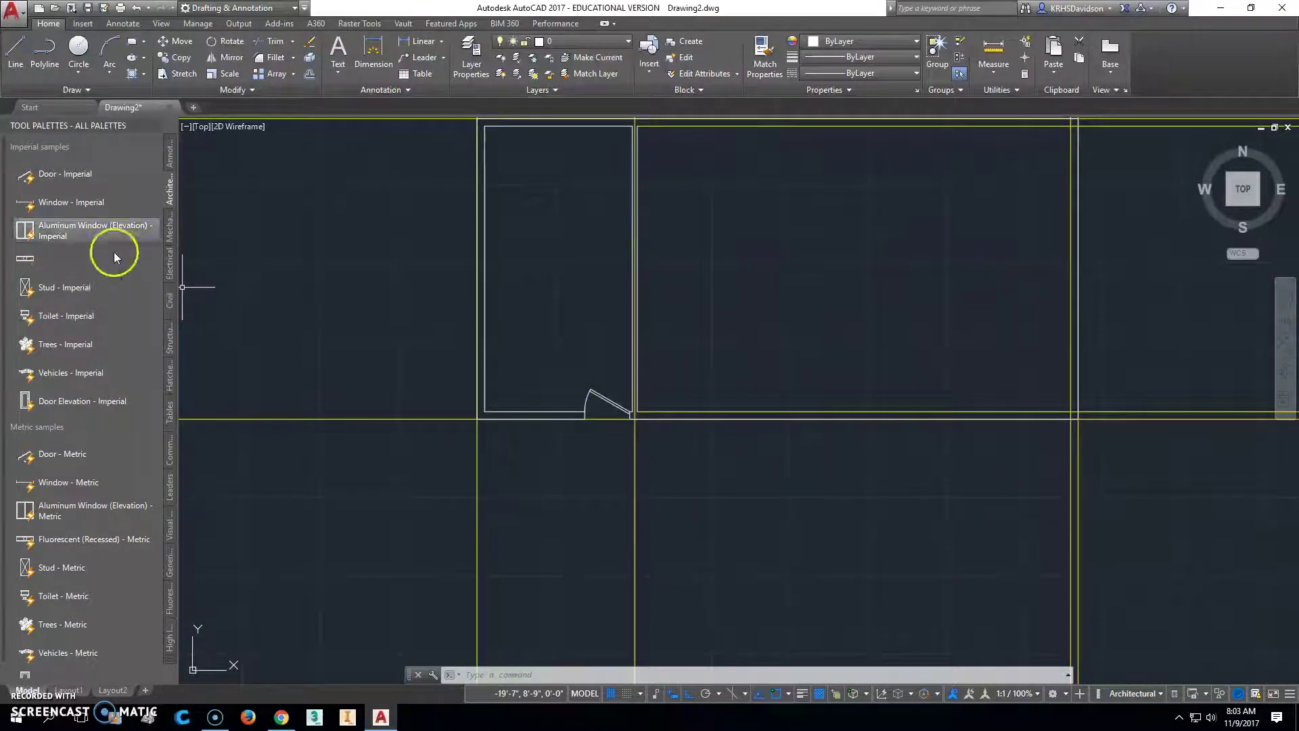
pyautogui.click(54, 198)
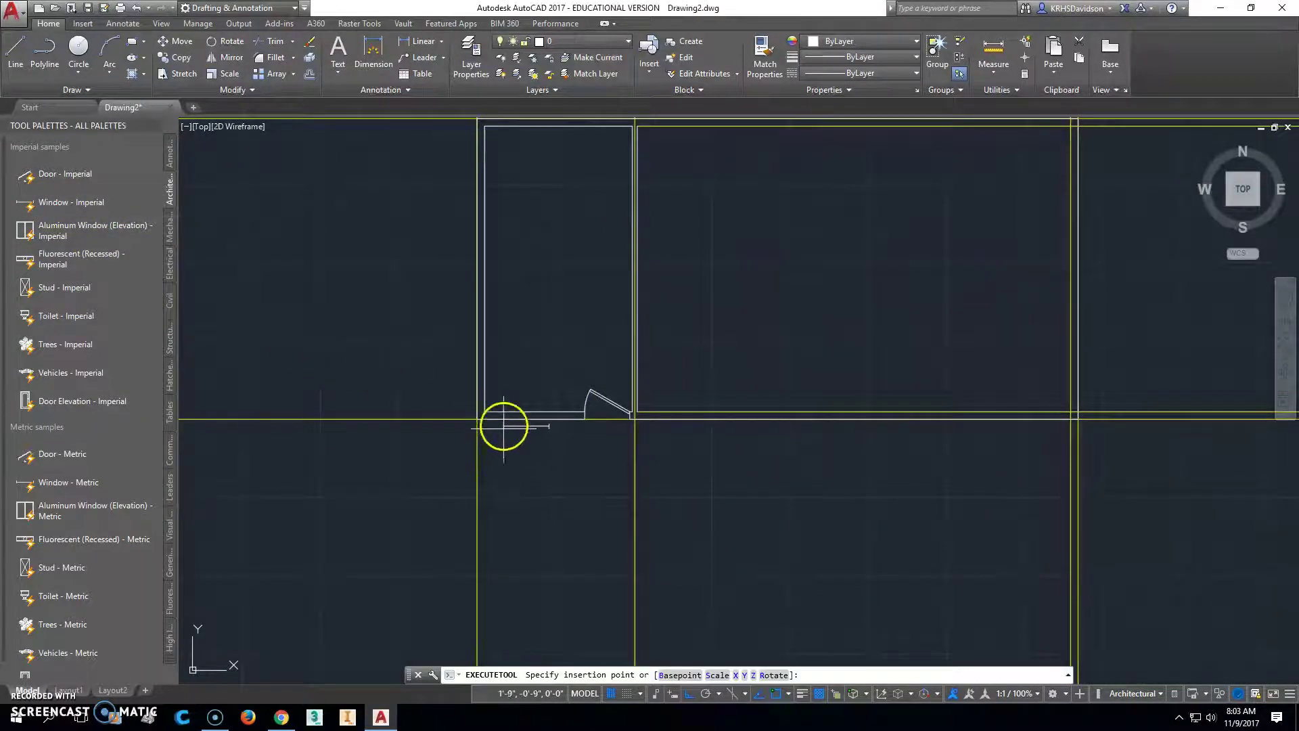
pyautogui.scroll(5, 503, 426)
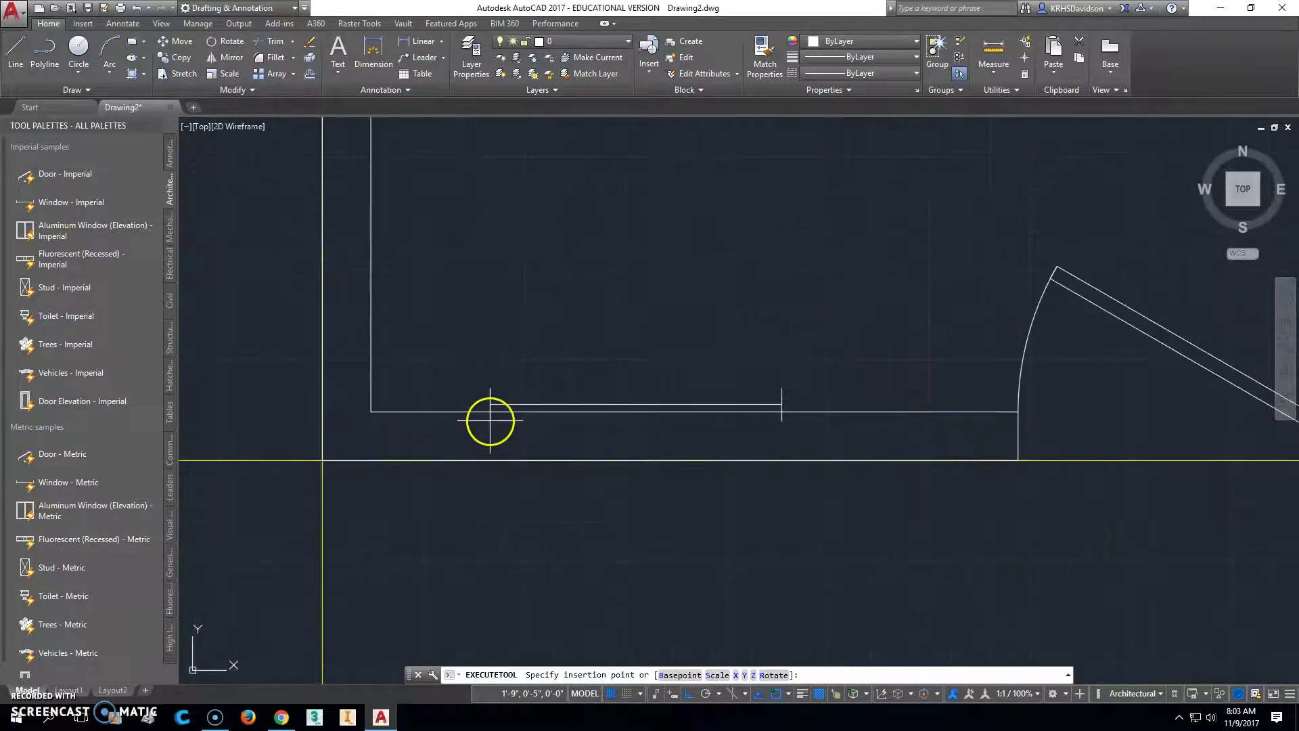
pyautogui.click(492, 459)
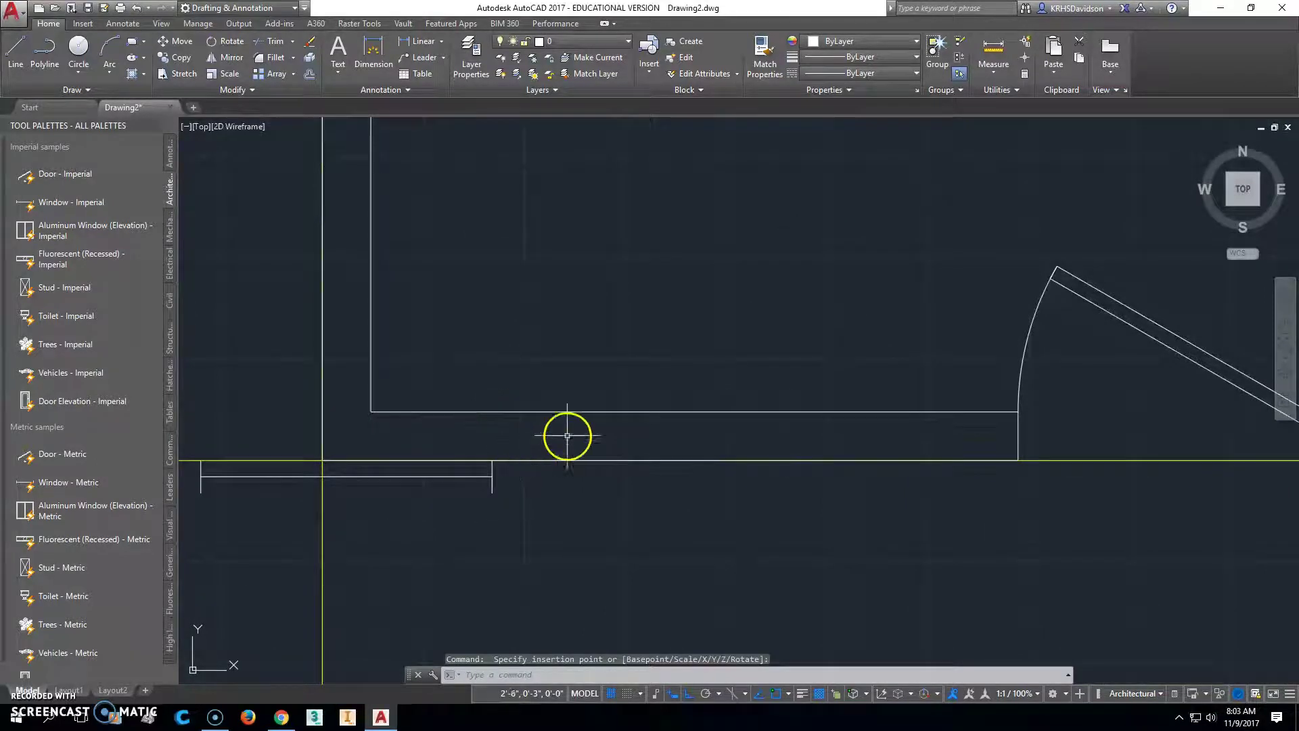
pyautogui.press('Escape')
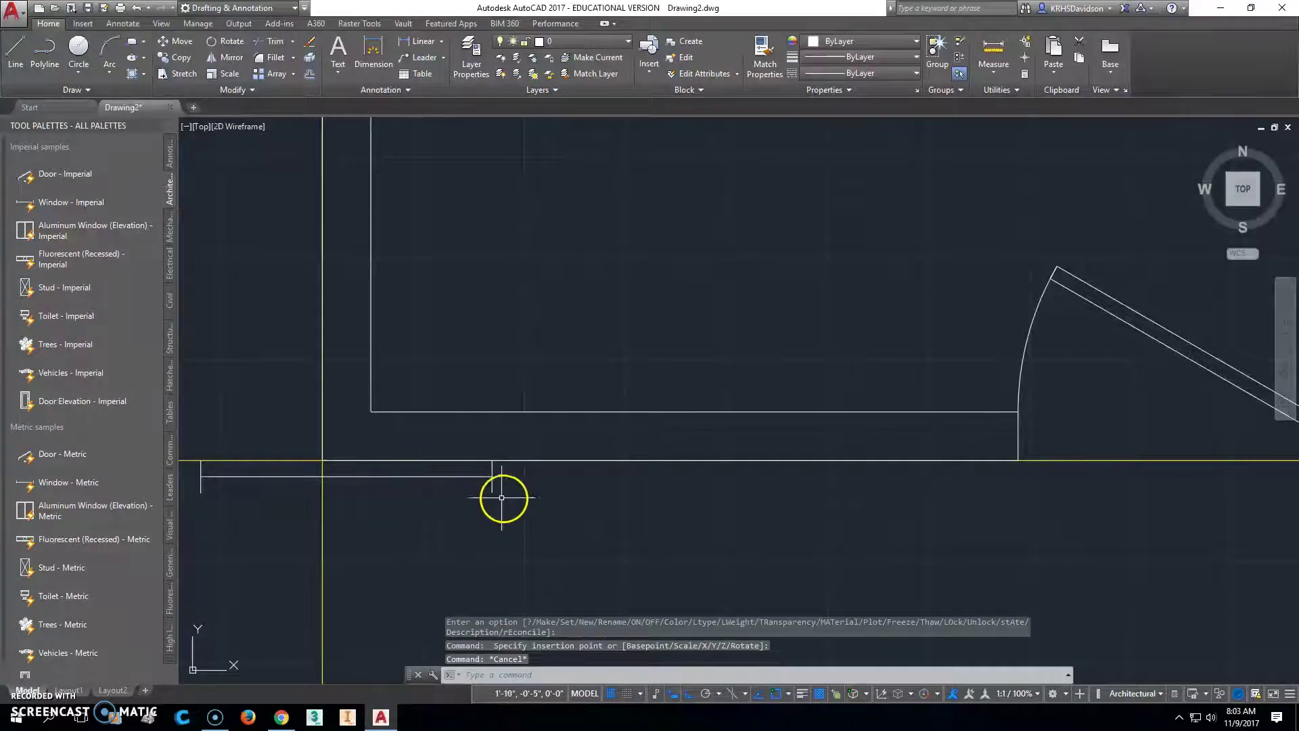
pyautogui.click(136, 9)
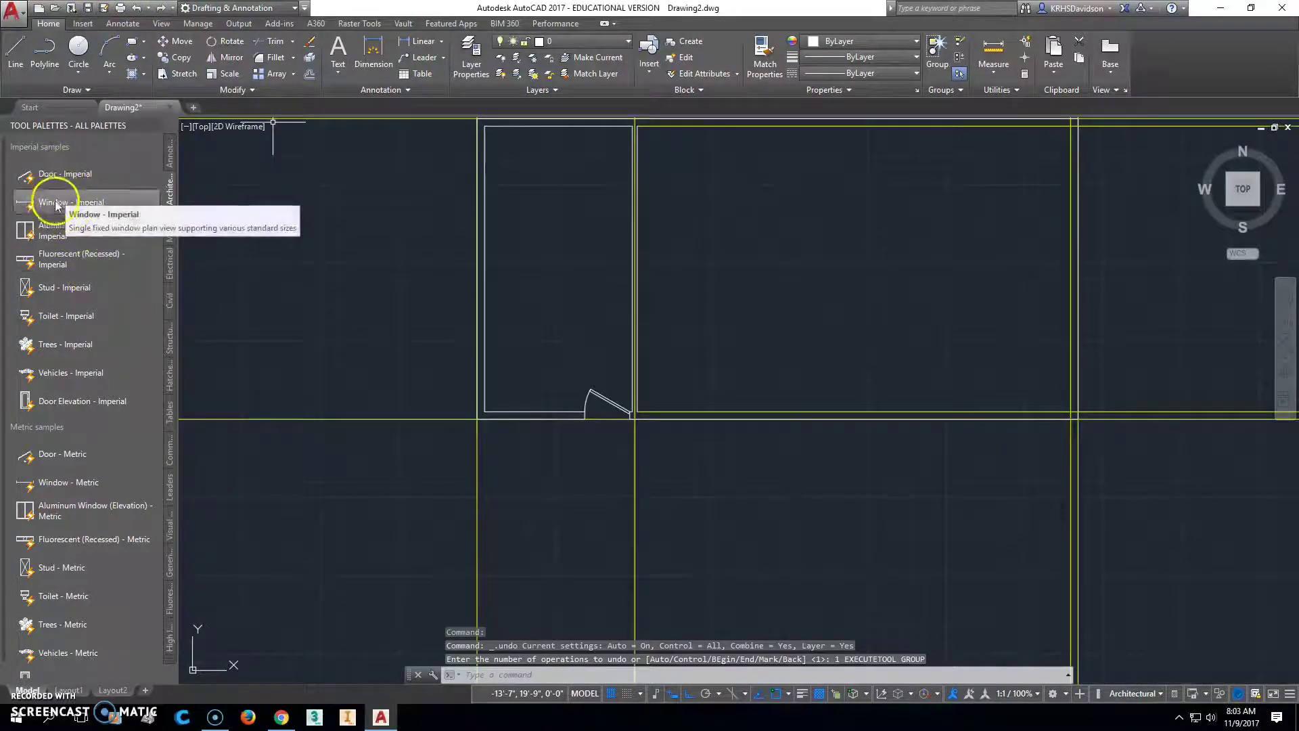
# Insert an imperial window from the Architectural palette onto the outer line of the lower wall, between the building corner and the door.
pyautogui.click(54, 230)
pyautogui.scroll(3, 482, 417)
pyautogui.scroll(-4, 485, 406)
pyautogui.scroll(10, 501, 439)
pyautogui.moveTo(493, 603); pyautogui.dragTo(521, 305, button='middle')
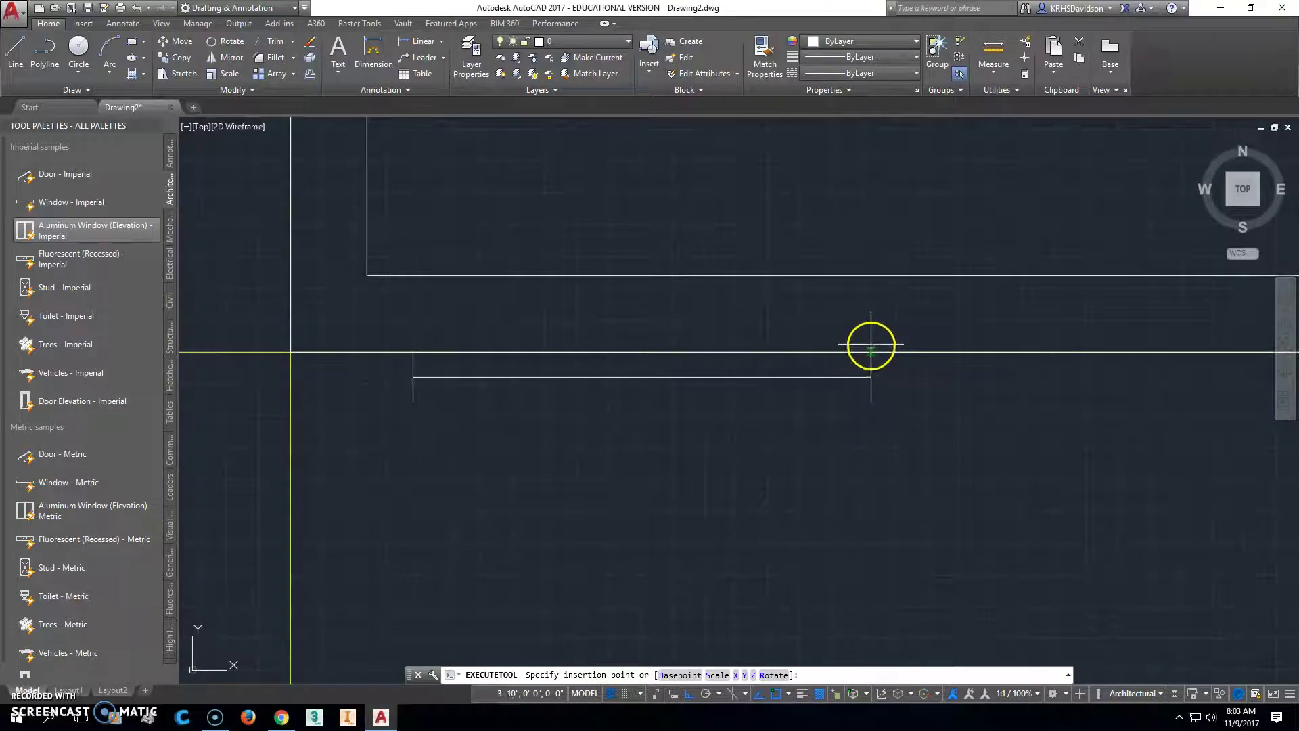
pyautogui.click(835, 356)
pyautogui.scroll(4, 805, 405)
pyautogui.scroll(-6, 812, 403)
pyautogui.moveTo(899, 417); pyautogui.dragTo(765, 400, button='middle')
pyautogui.press('Escape')
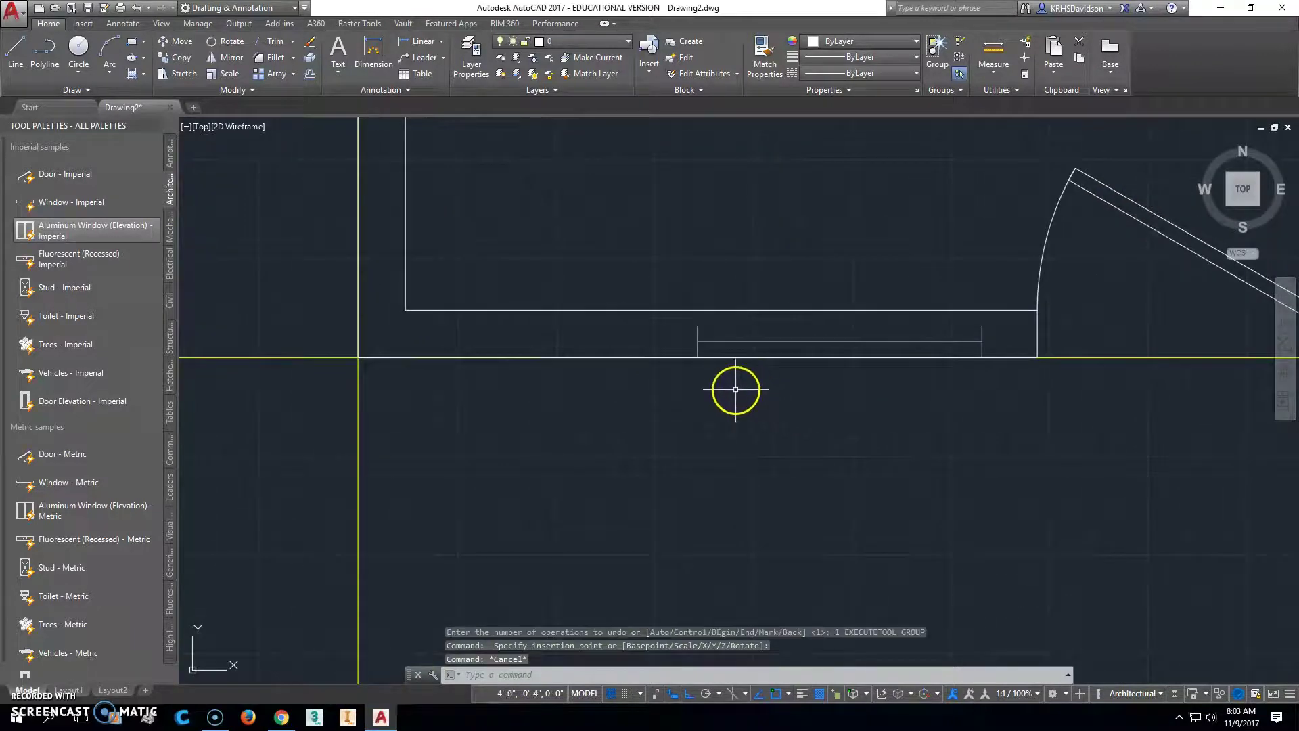
pyautogui.scroll(2, 761, 351)
pyautogui.scroll(-2, 763, 351)
pyautogui.moveTo(1044, 431); pyautogui.dragTo(613, 379, button='middle')
pyautogui.click(832, 242)
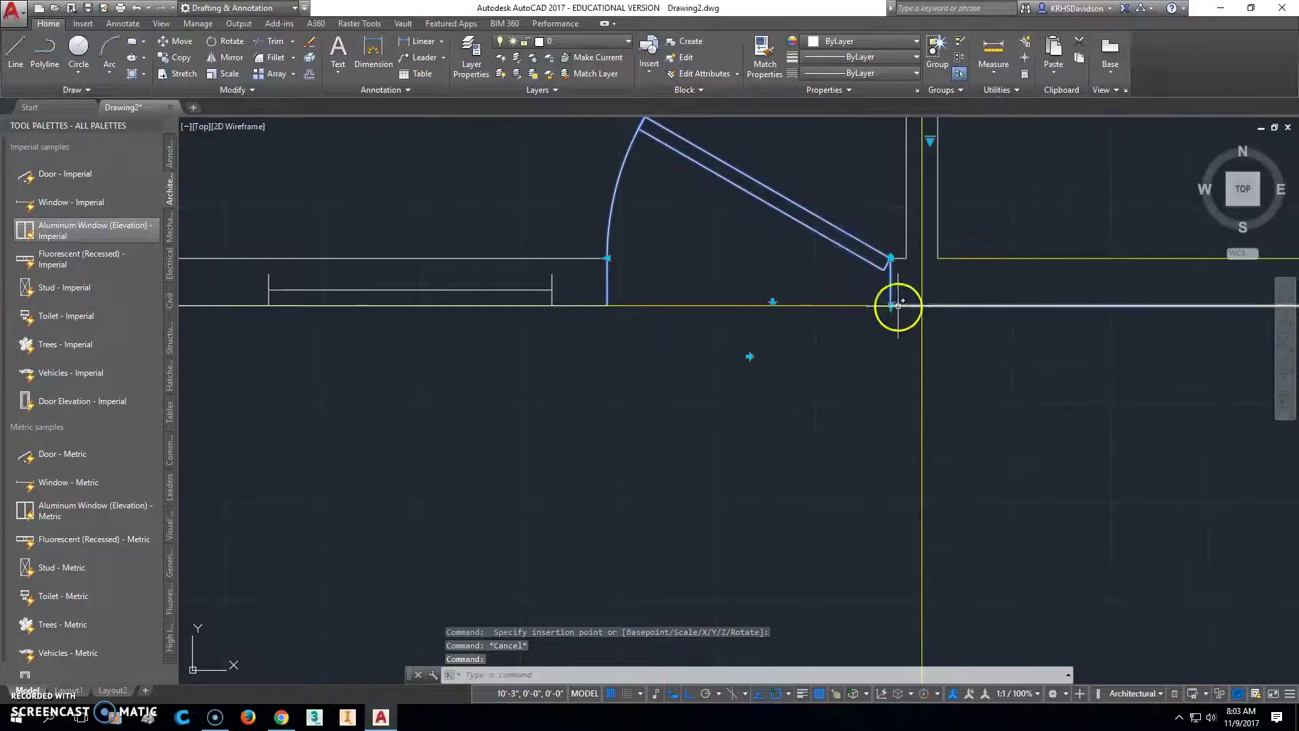
pyautogui.click(890, 258)
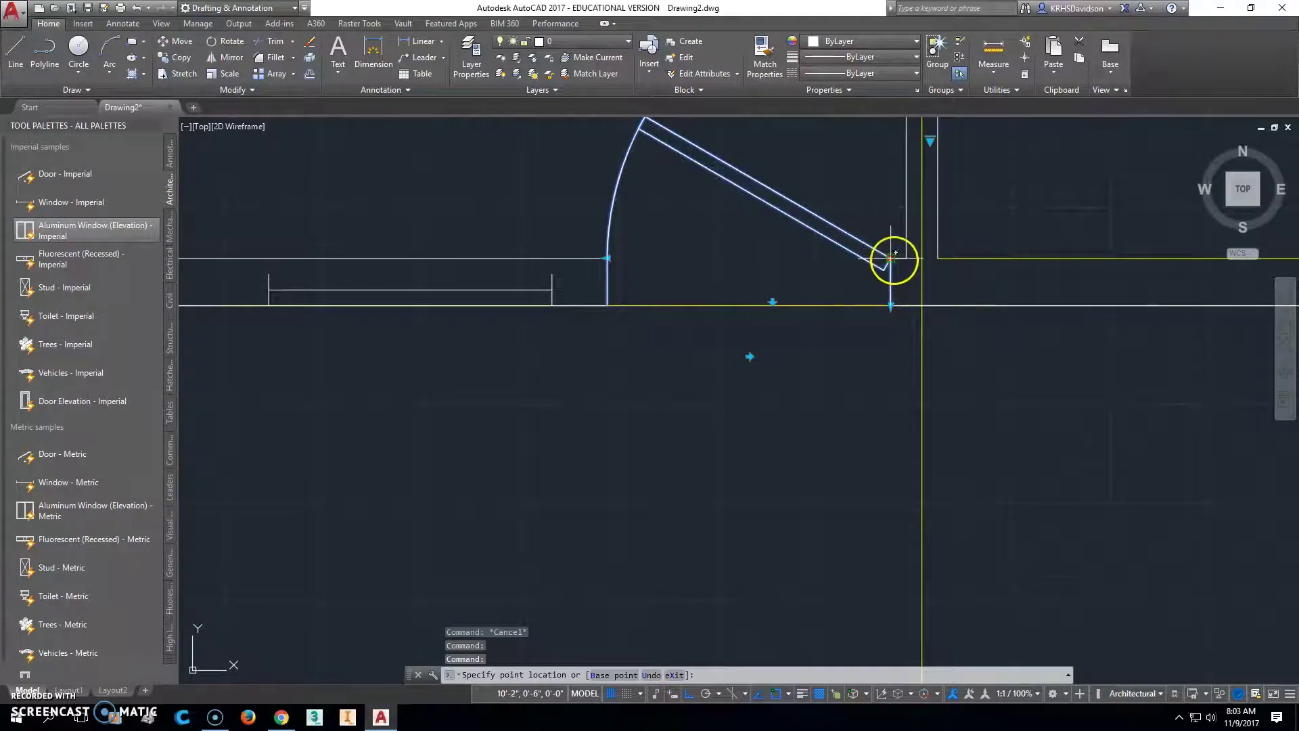
pyautogui.click(893, 257)
pyautogui.click(890, 306)
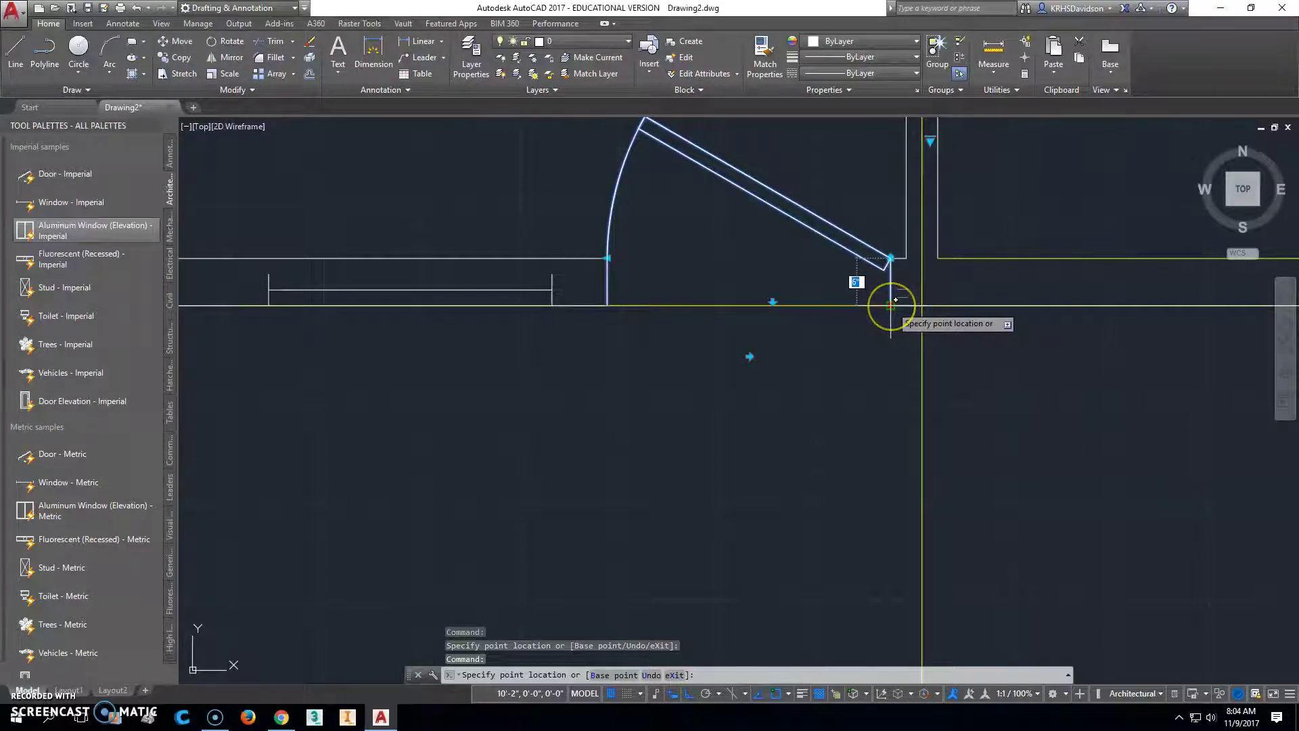
pyautogui.press('Escape')
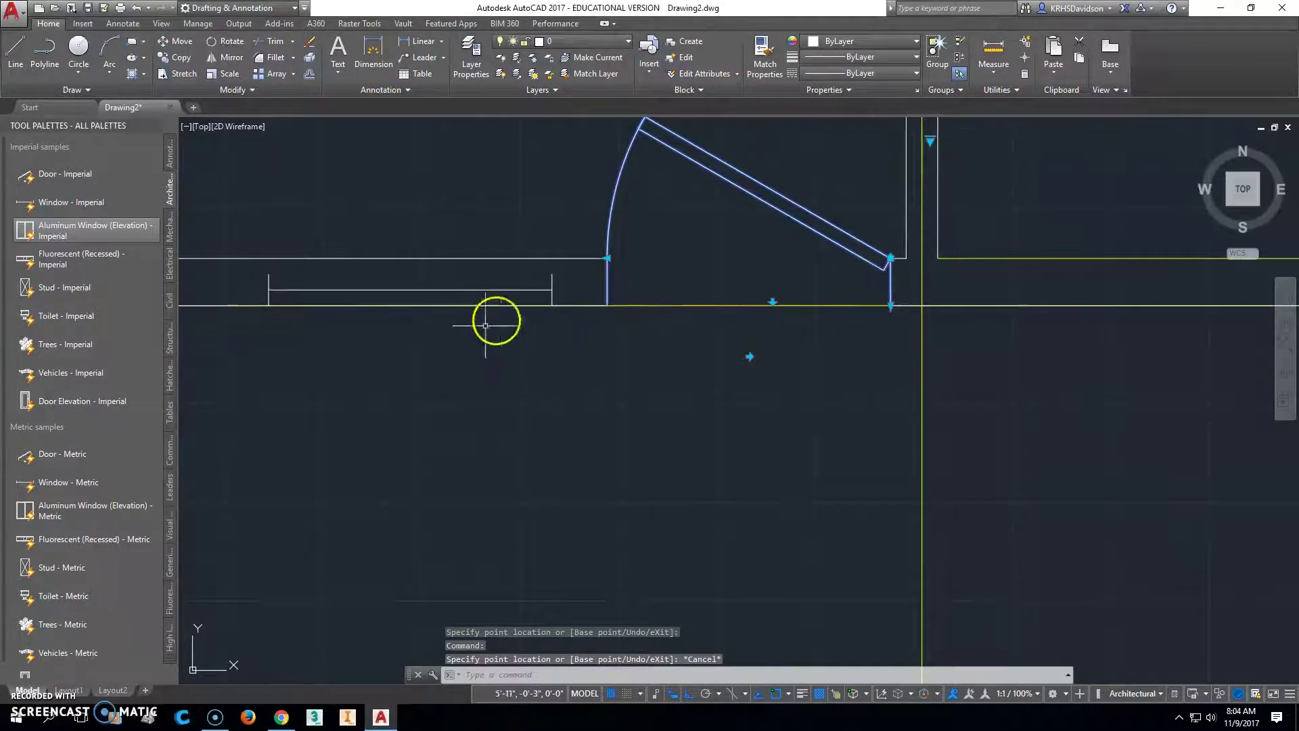
# Stretch the window's wall-thickness grip up to the inner wall line so the window spans the full wall thickness.
pyautogui.scroll(2, 460, 325)
pyautogui.moveTo(568, 299)
pyautogui.mouseDown(button='middle')
pyautogui.moveTo(696, 293)
pyautogui.moveTo(716, 278)
pyautogui.moveTo(669, 292)
pyautogui.mouseUp(button='middle')
pyautogui.click(668, 280)
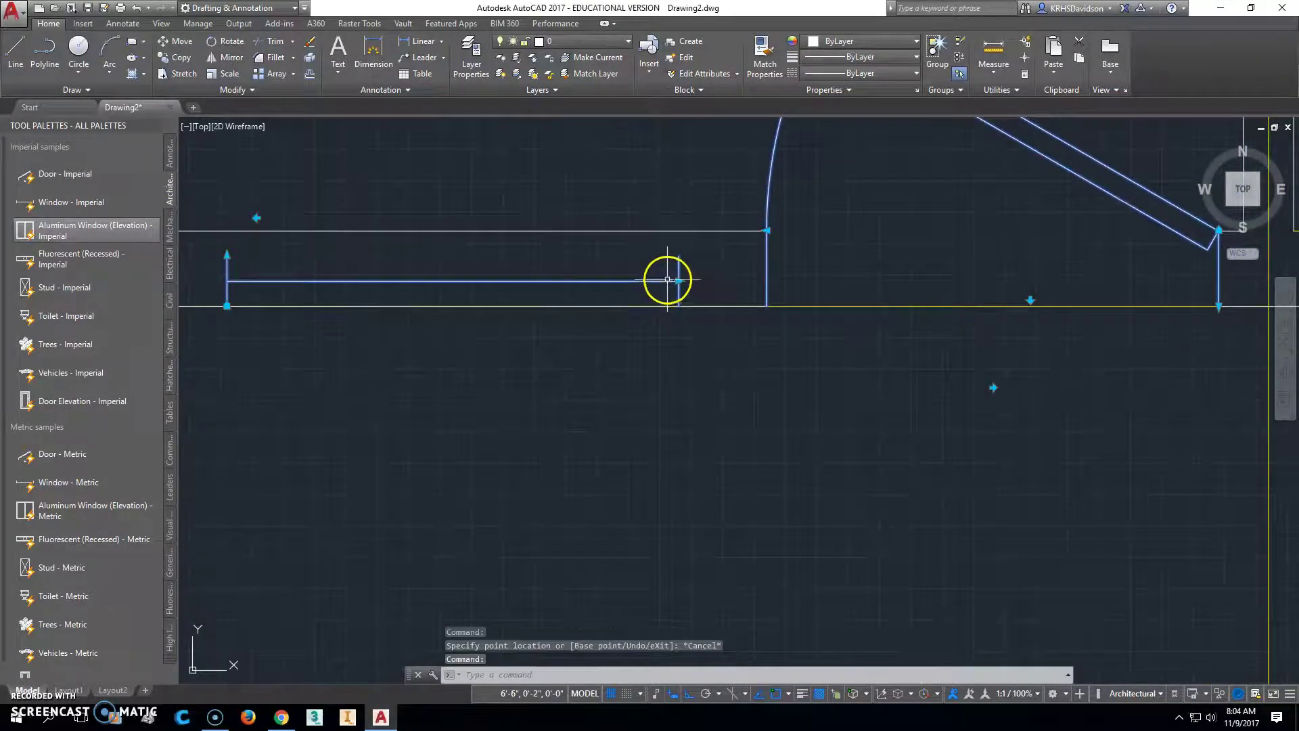
pyautogui.click(227, 255)
pyautogui.moveTo(227, 256); pyautogui.dragTo(460, 247, button='middle')
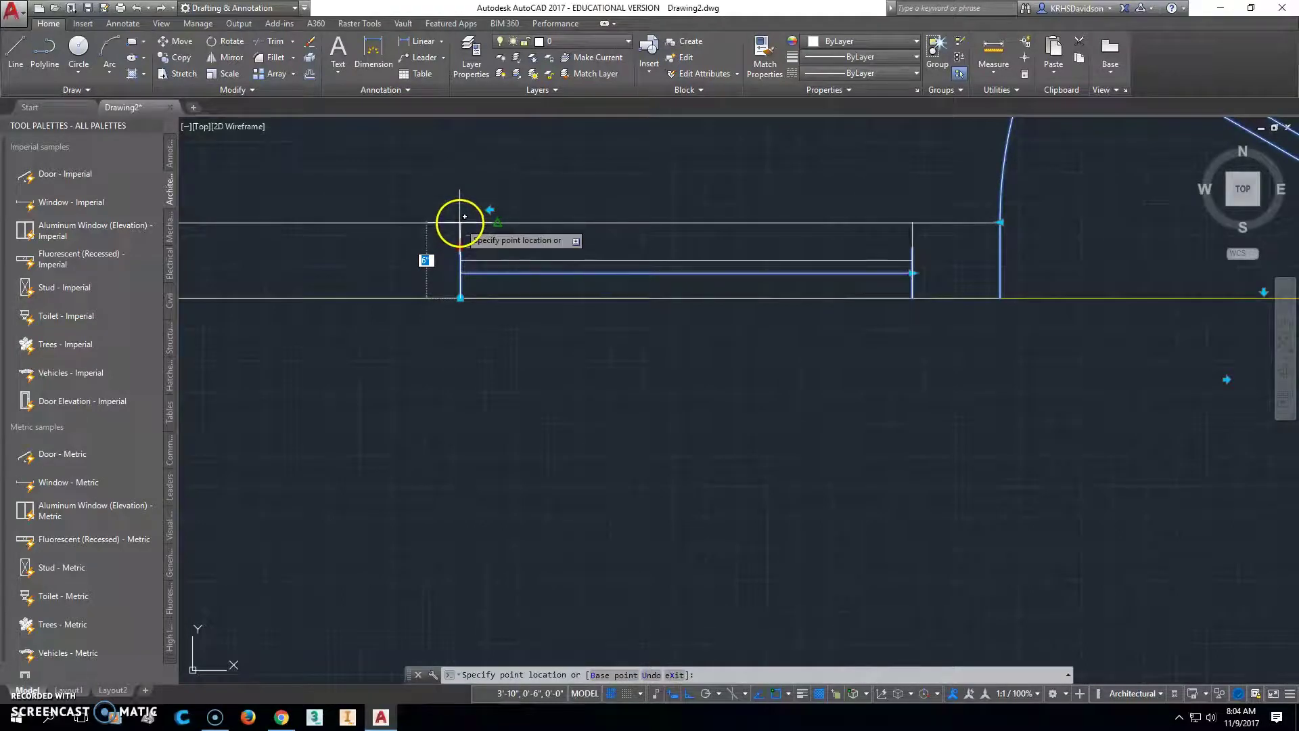
pyautogui.click(464, 218)
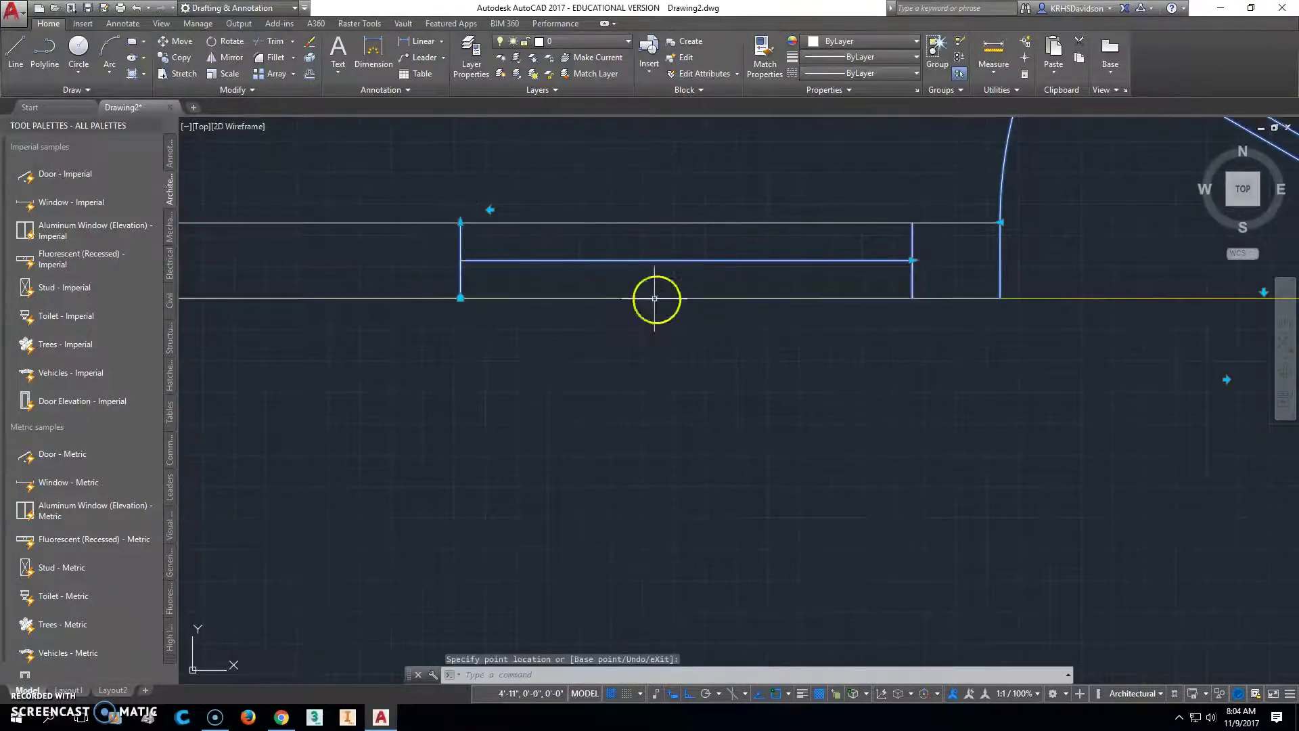
pyautogui.click(910, 261)
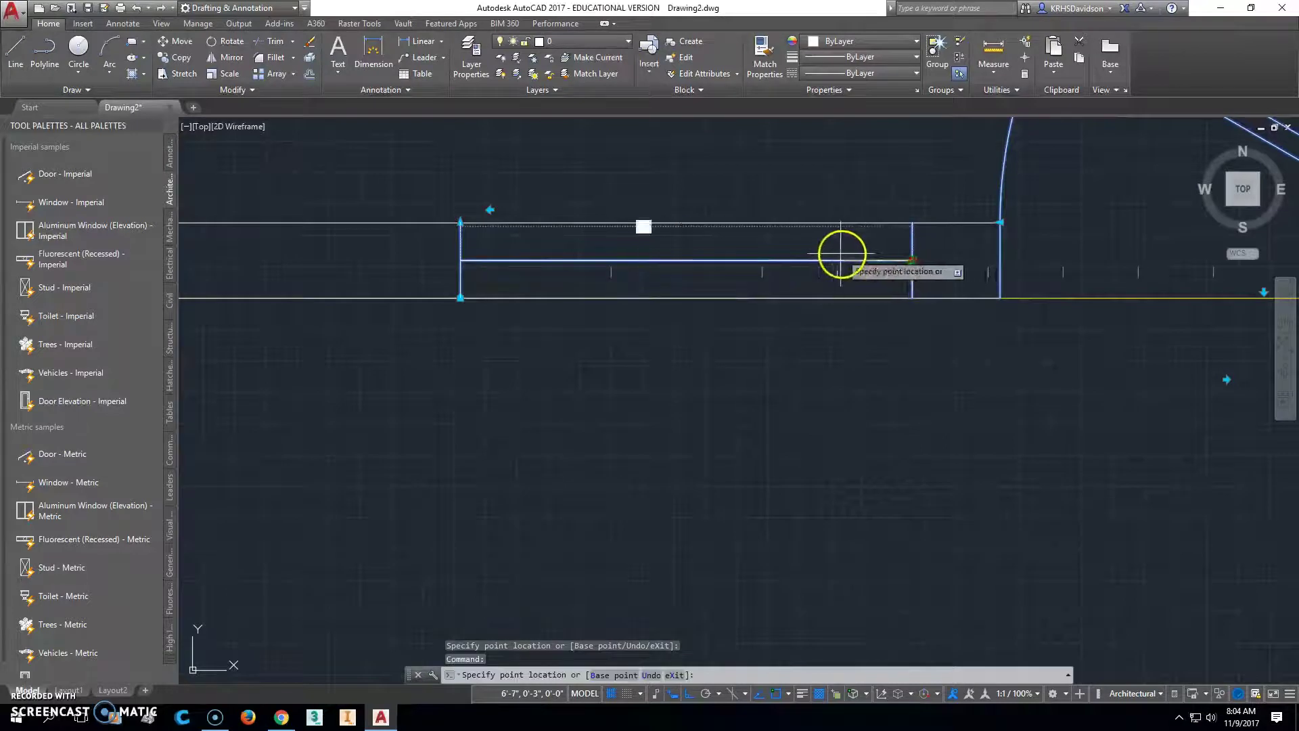
pyautogui.moveTo(820, 255); pyautogui.dragTo(661, 255, button='middle')
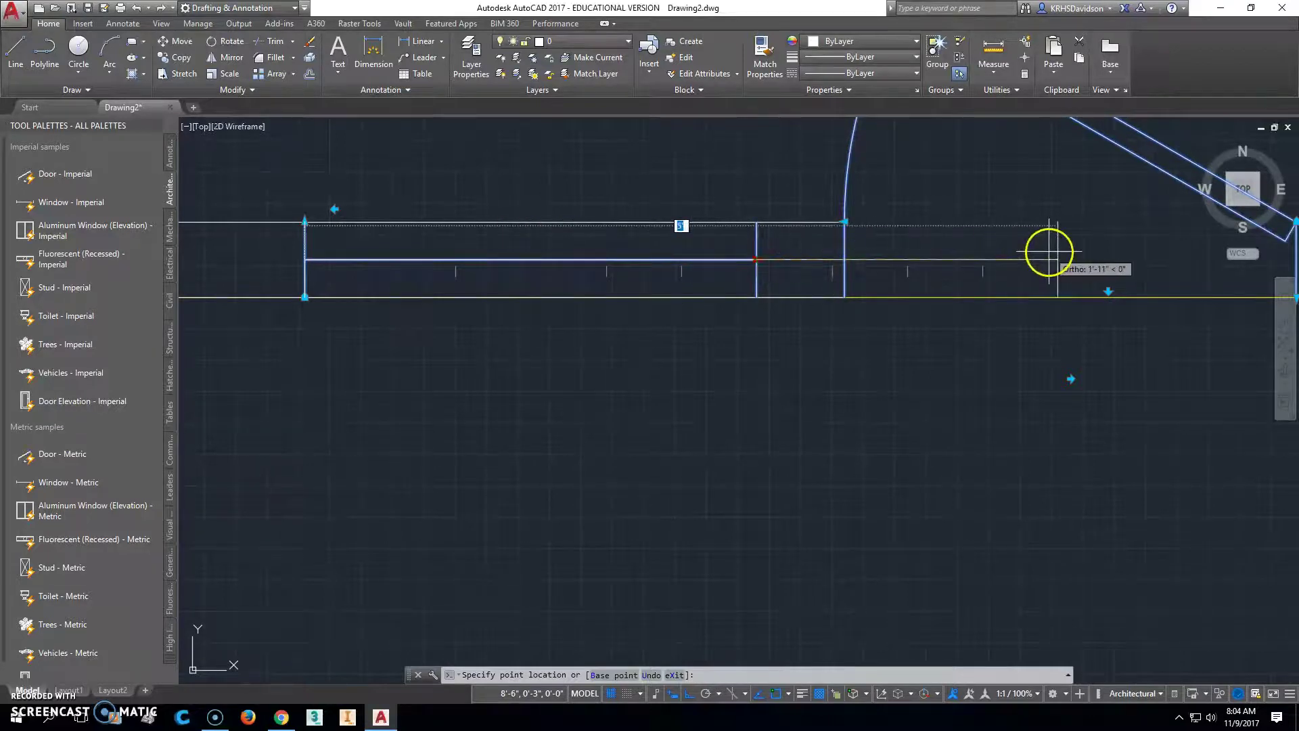
pyautogui.click(755, 252)
pyautogui.press('Escape')
pyautogui.press('Escape')
pyautogui.scroll(-3, 652, 344)
pyautogui.moveTo(559, 330); pyautogui.dragTo(605, 324, button='middle')
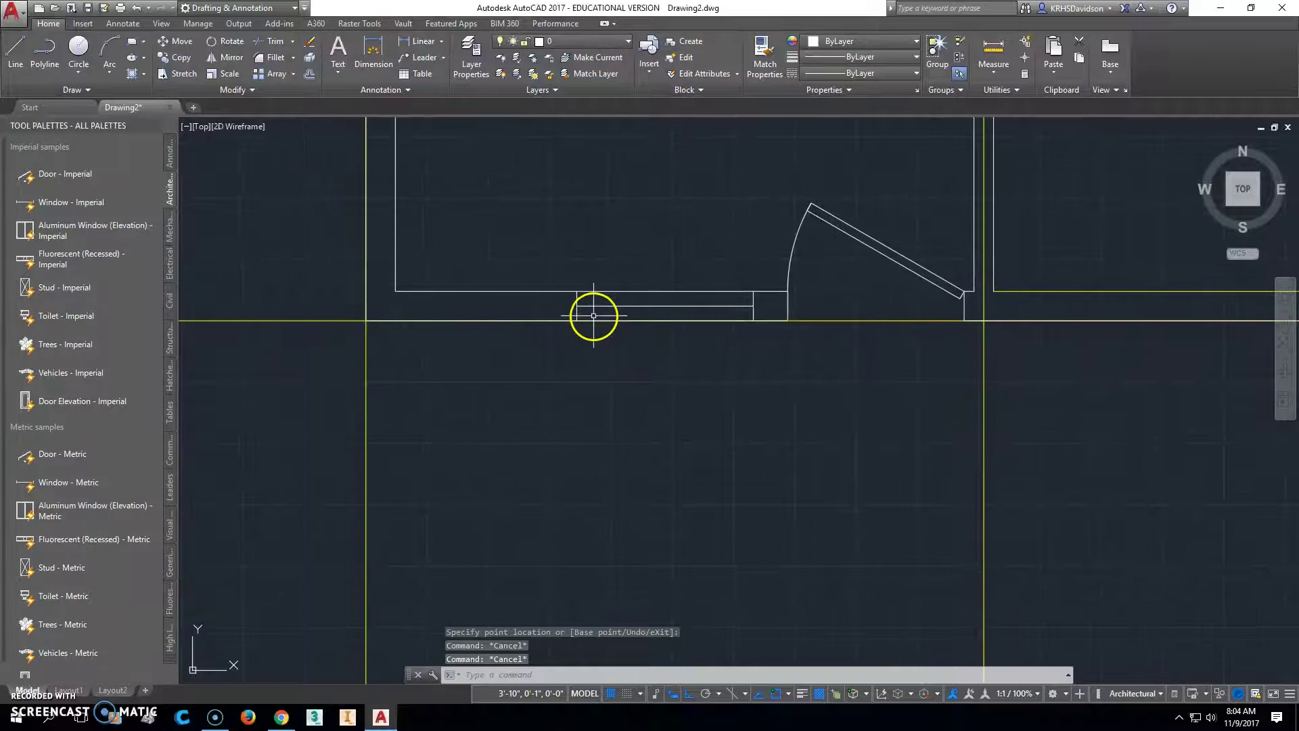
# Move the window by its inner left corner to the room's inner lower-left corner.
pyautogui.write('m')
pyautogui.click(638, 345)
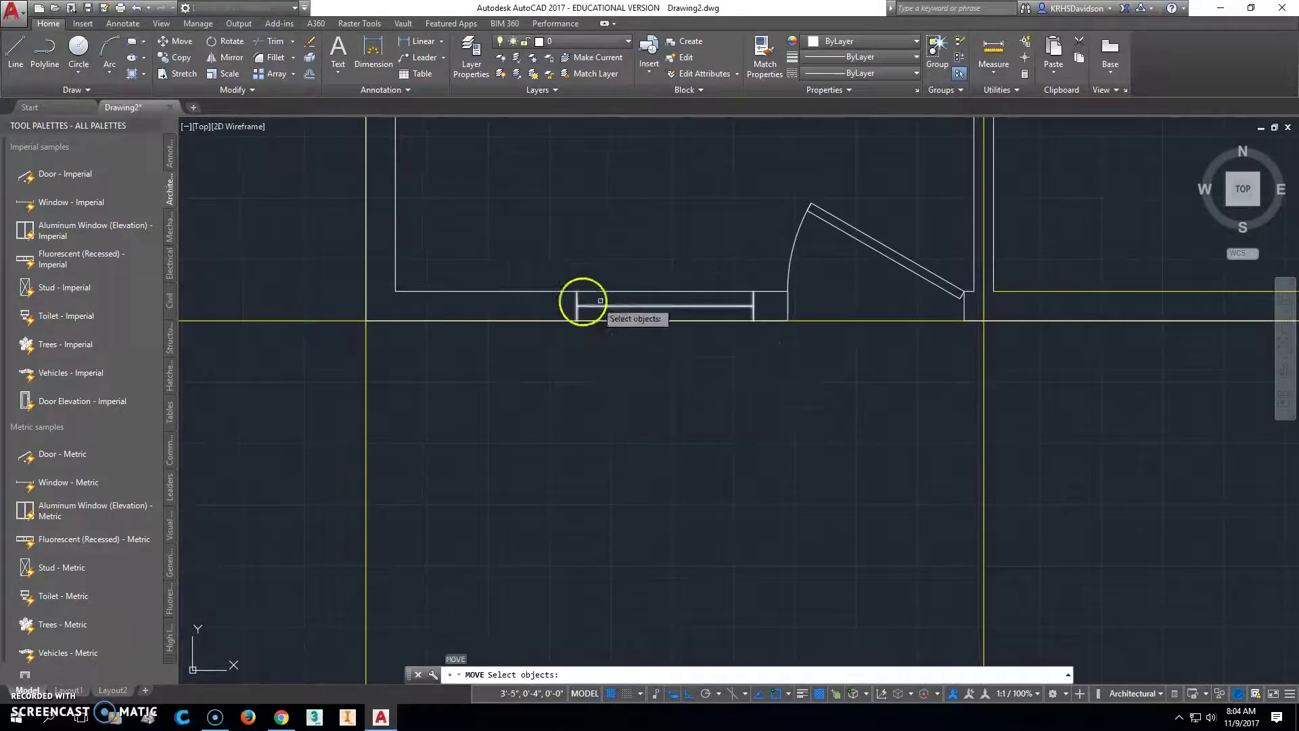
pyautogui.click(576, 299)
pyautogui.press('Return')
pyautogui.click(576, 291)
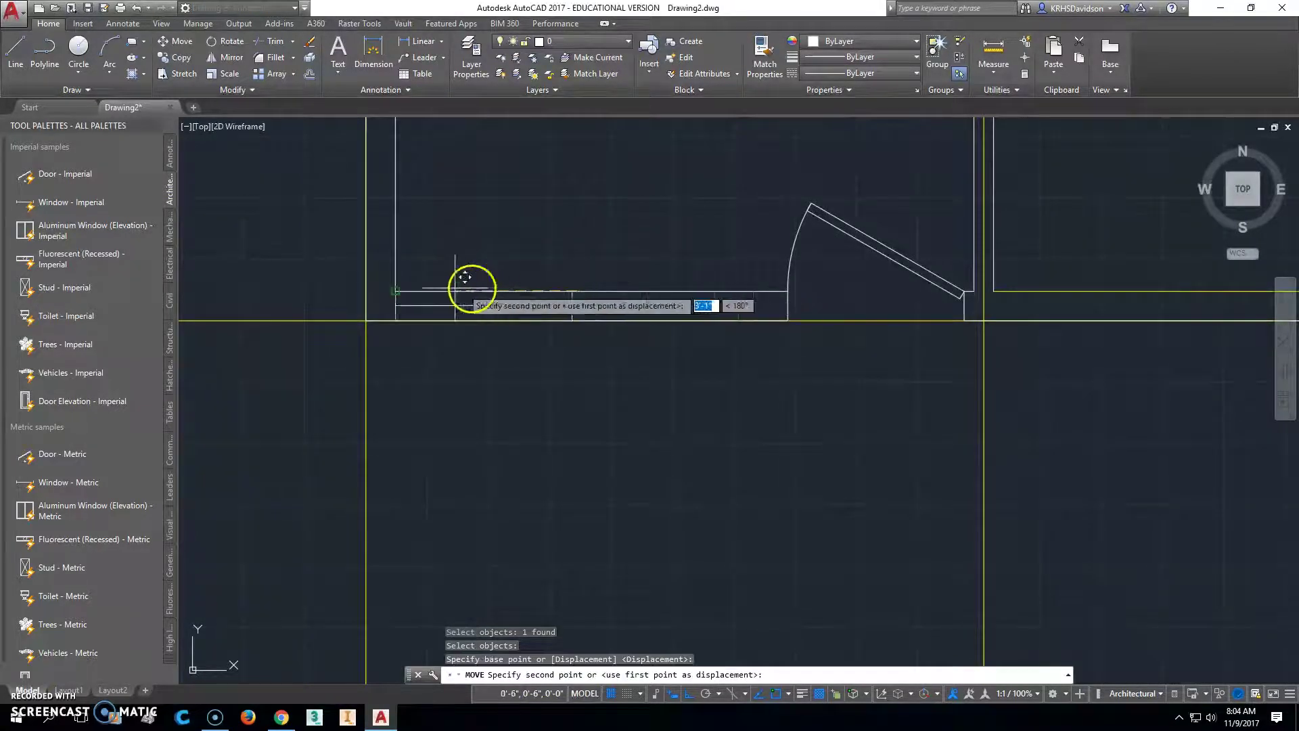
pyautogui.click(396, 291)
pyautogui.press('Escape')
pyautogui.press('Escape')
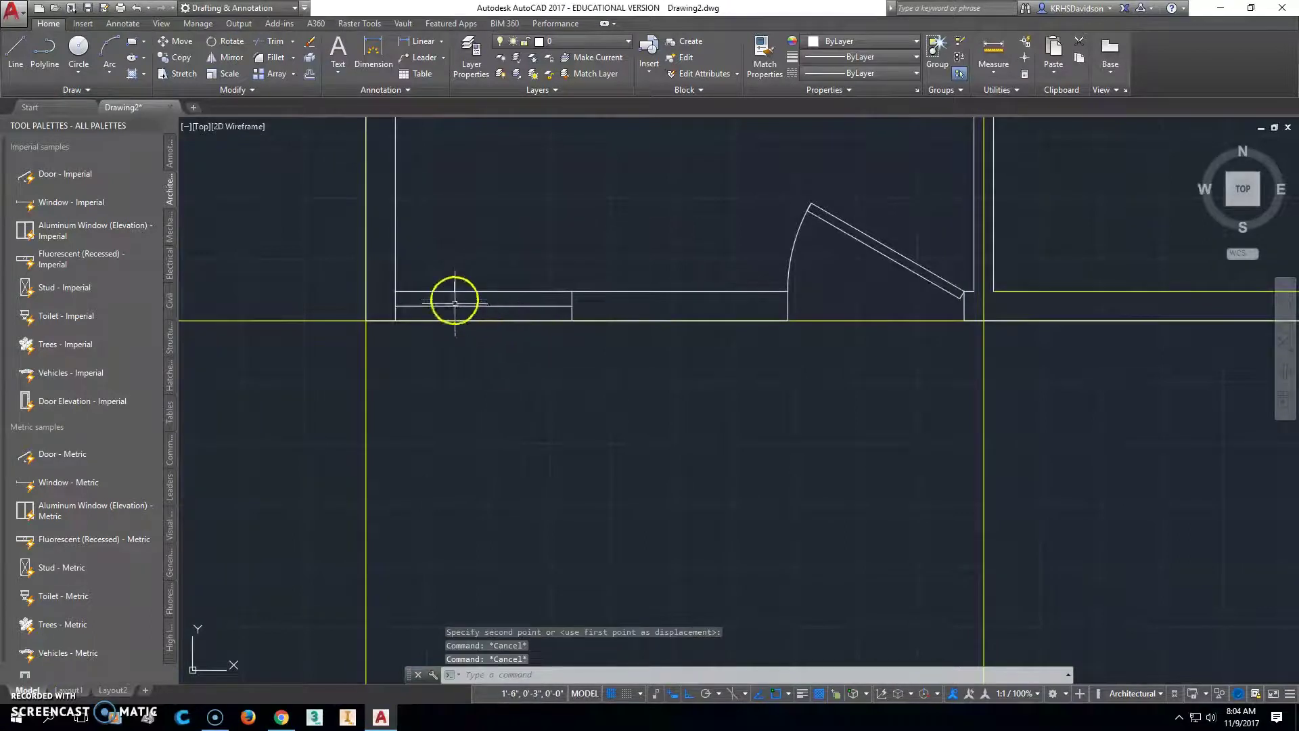
# Draw a vertical helper line about 1'-4" long from the midpoint of the inner lower wall line down past the outer wall line.
pyautogui.write('l')
pyautogui.press('Return')
pyautogui.click(591, 291)
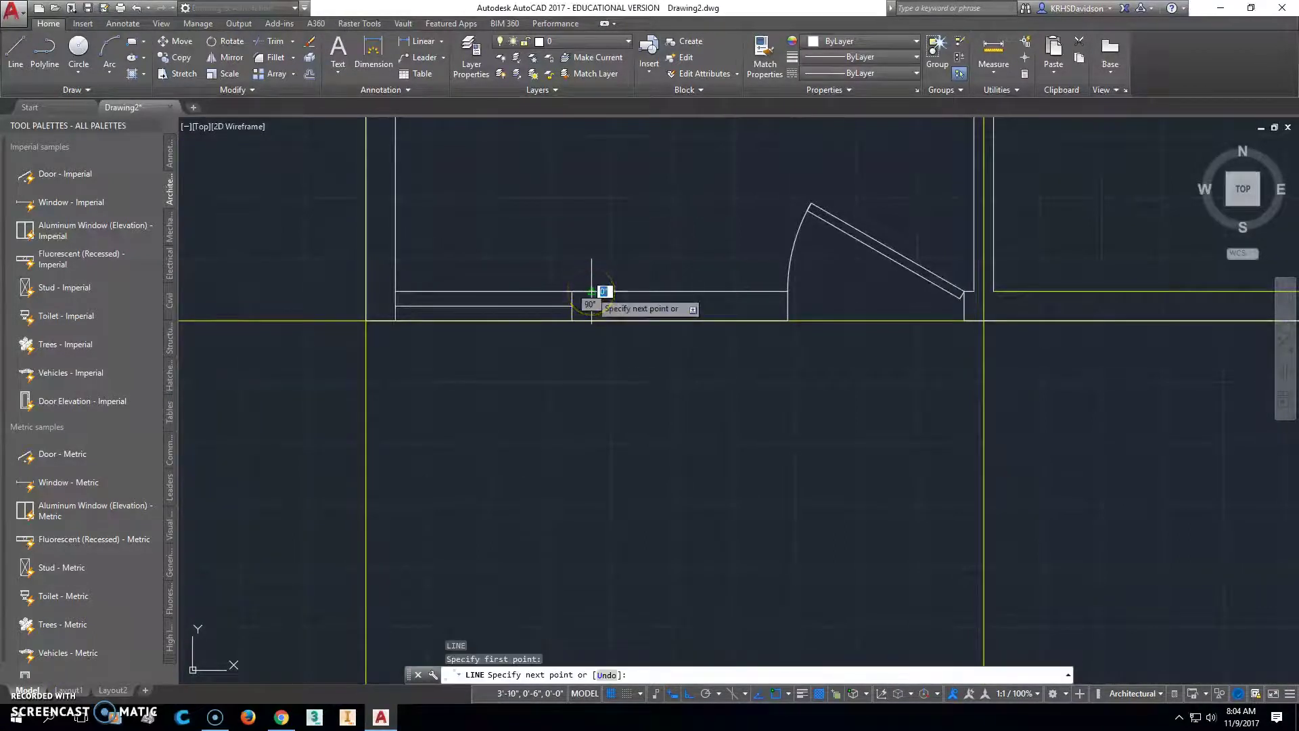
pyautogui.click(589, 364)
pyautogui.press('Escape')
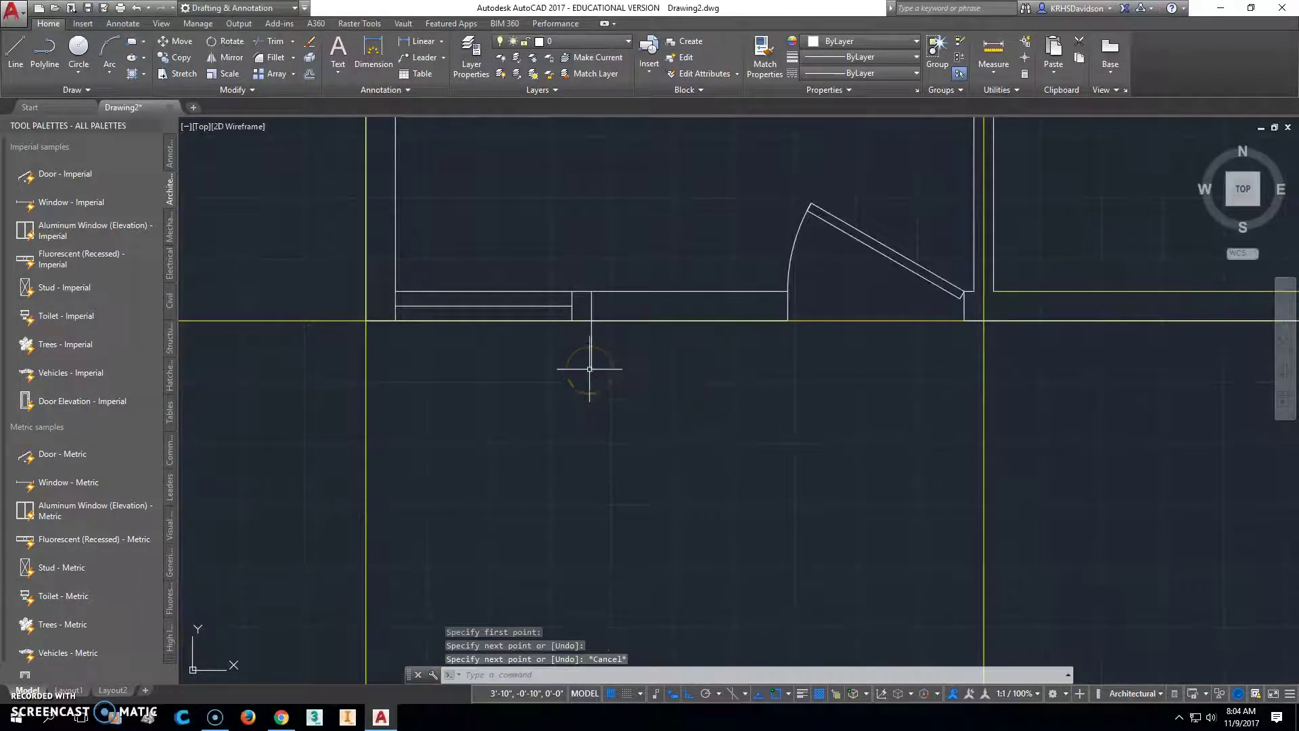
pyautogui.press('Escape')
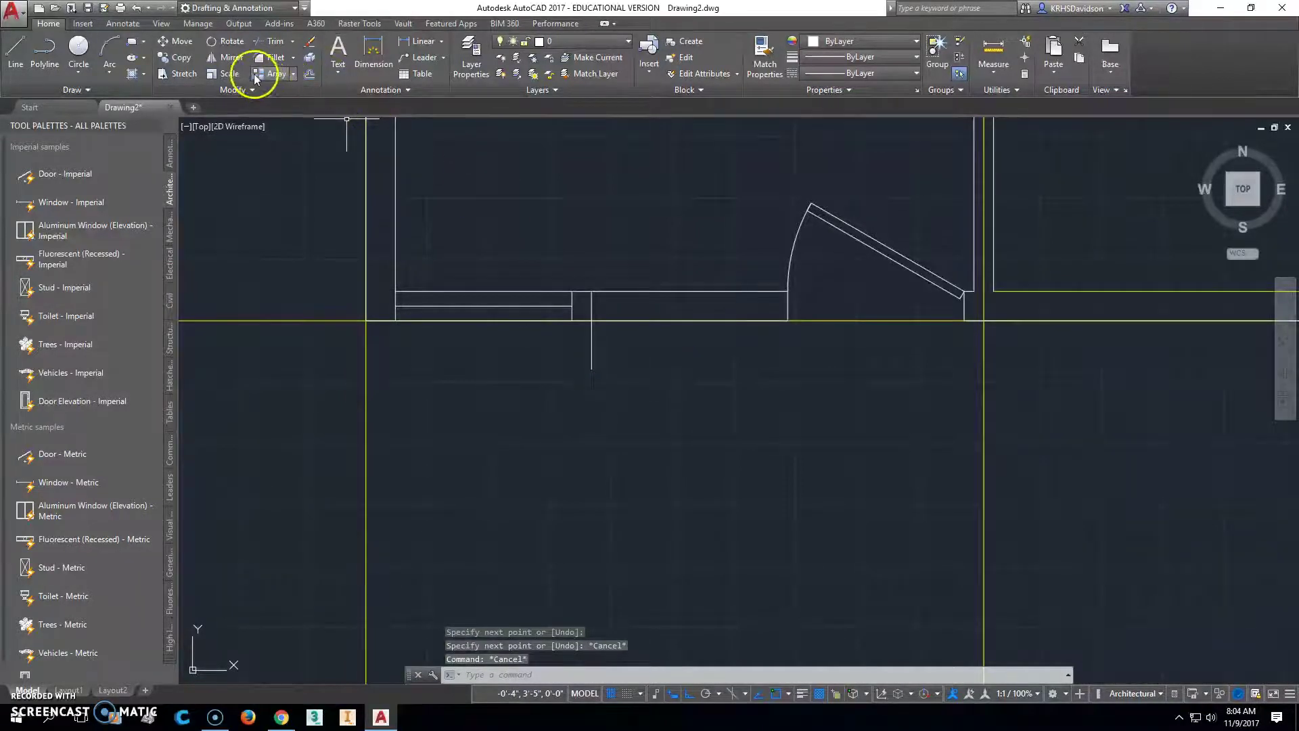
# Move the window from its midpoint perpendicular to the helper line to center it on the wall segment, and erase the helper line.
pyautogui.click(185, 42)
pyautogui.click(499, 305)
pyautogui.press('Return')
pyautogui.click(484, 306)
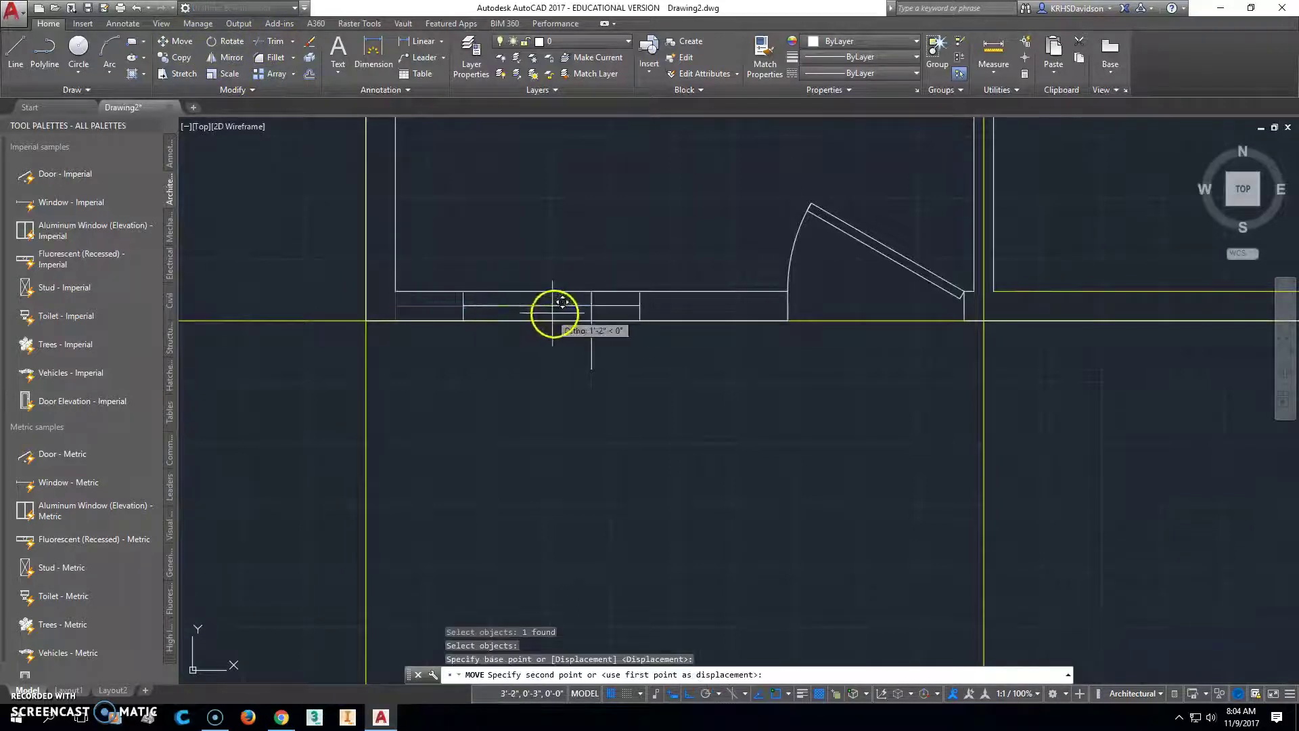
pyautogui.keyDown('shift'); pyautogui.rightClick(593, 312); pyautogui.keyUp('shift')
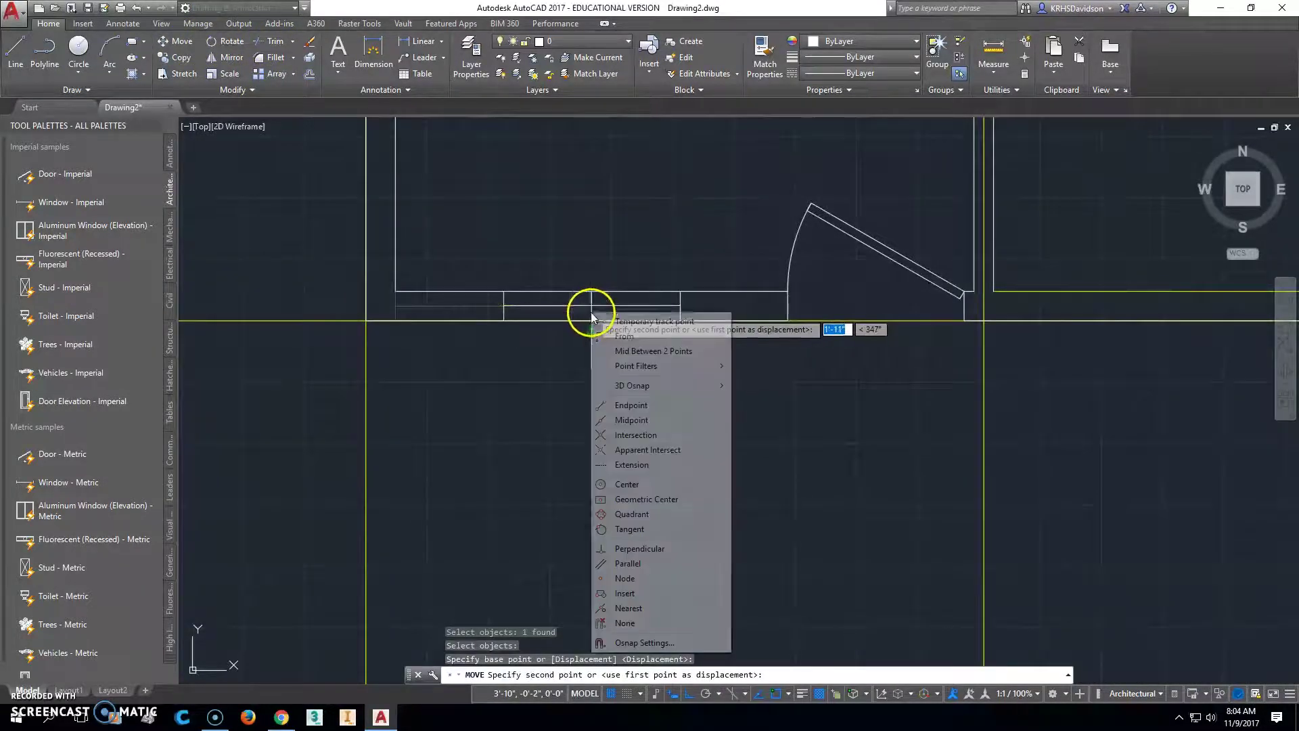
pyautogui.click(657, 550)
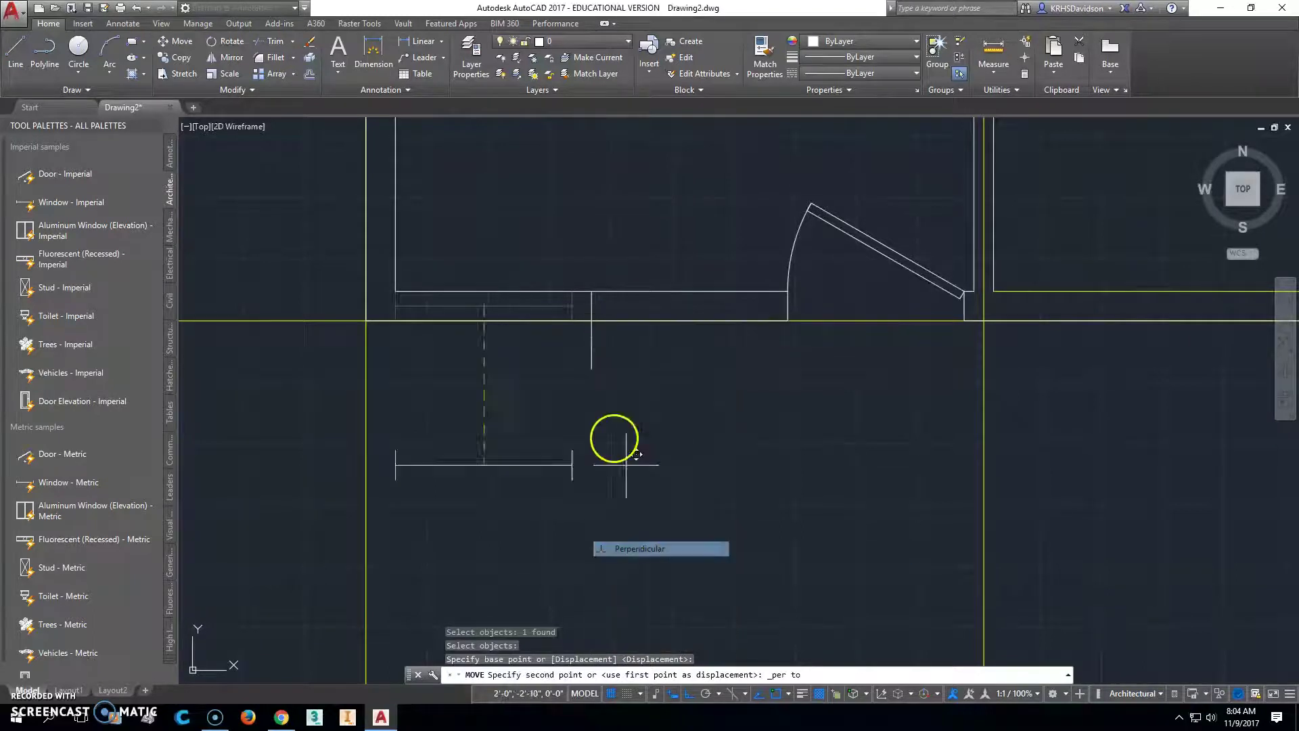
pyautogui.click(595, 311)
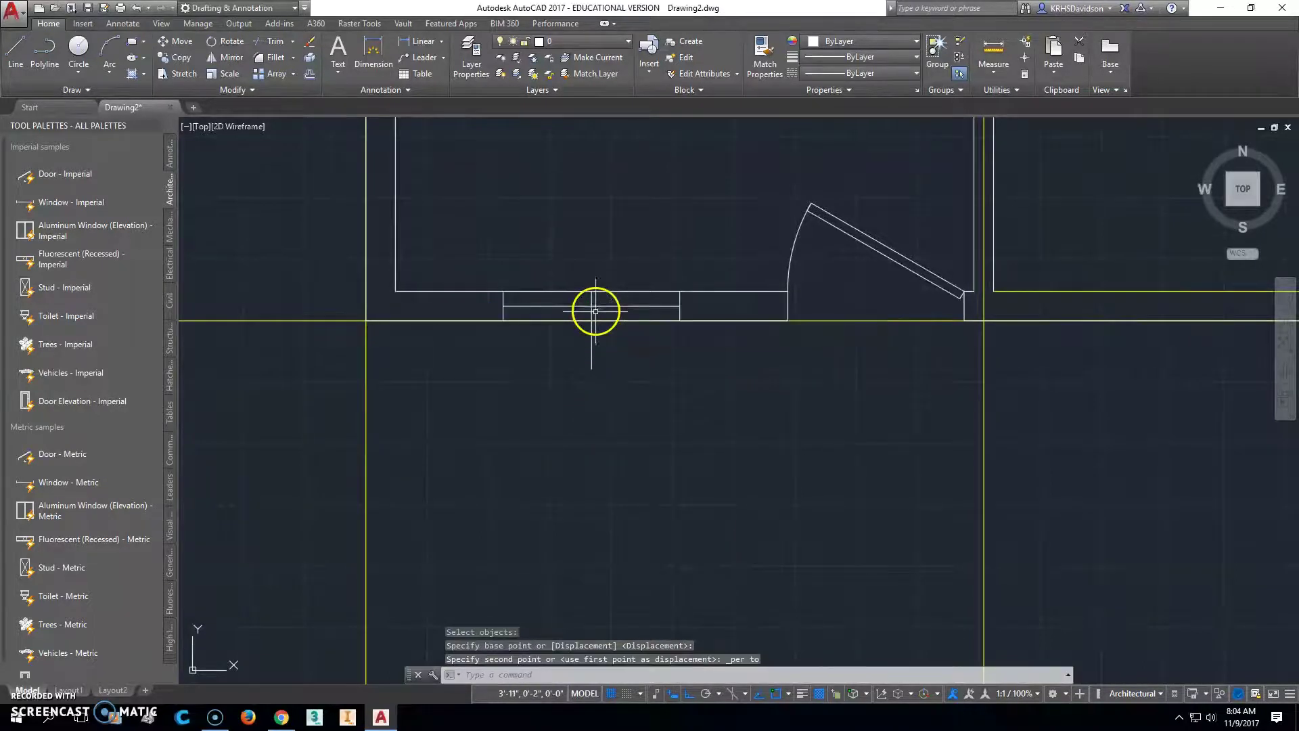
pyautogui.press('Escape')
pyautogui.click(589, 350)
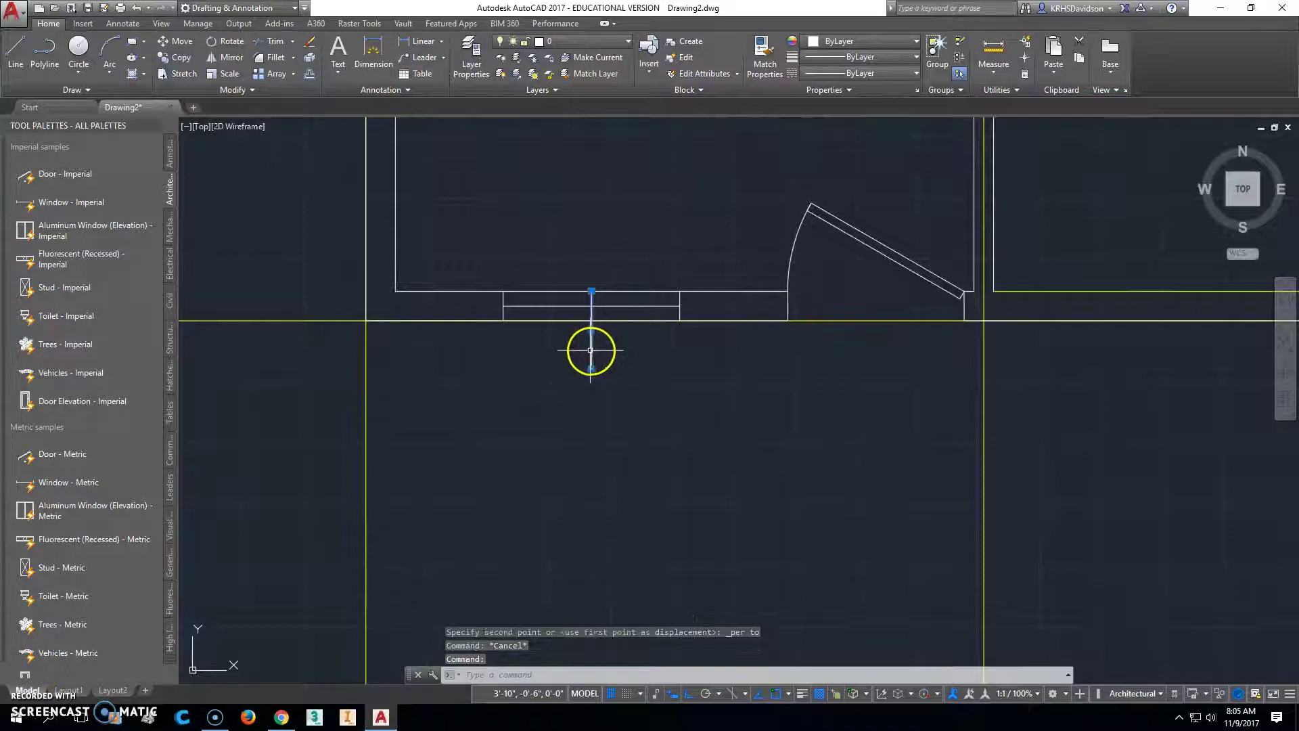
pyautogui.press('Delete')
# Close the tool palettes to free up the drawing area around the floor plan.
pyautogui.moveTo(659, 363); pyautogui.dragTo(645, 374, button='middle')
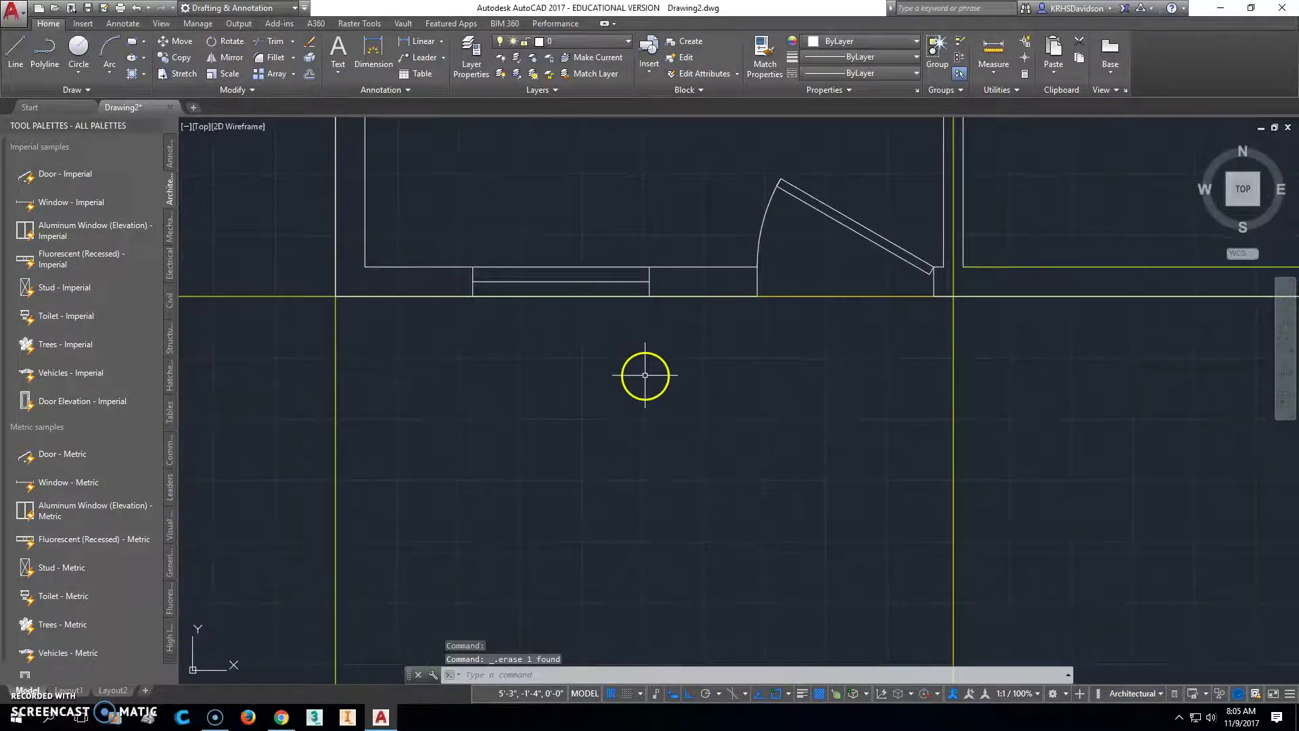
pyautogui.scroll(-4, 642, 429)
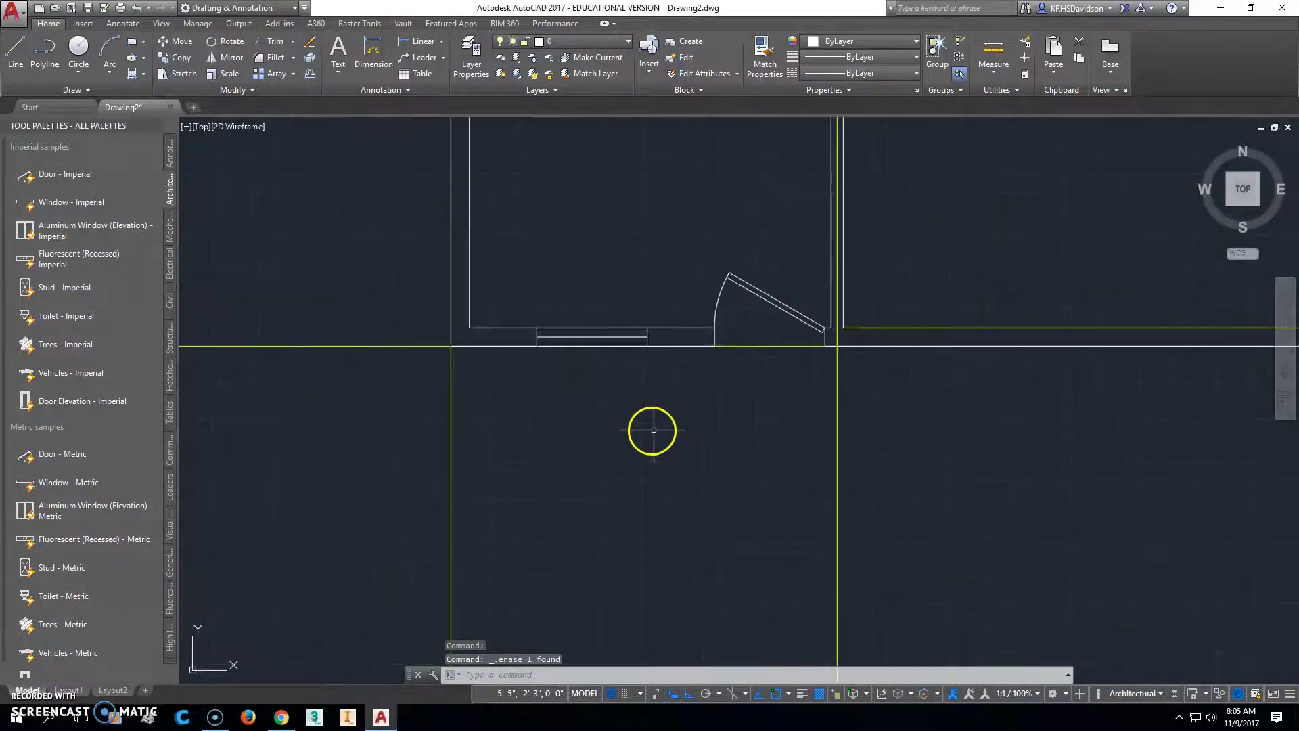
pyautogui.moveTo(803, 429); pyautogui.dragTo(696, 512, button='middle')
pyautogui.moveTo(694, 495)
pyautogui.mouseDown(button='middle')
pyautogui.moveTo(698, 530)
pyautogui.moveTo(659, 536)
pyautogui.mouseUp(button='middle')
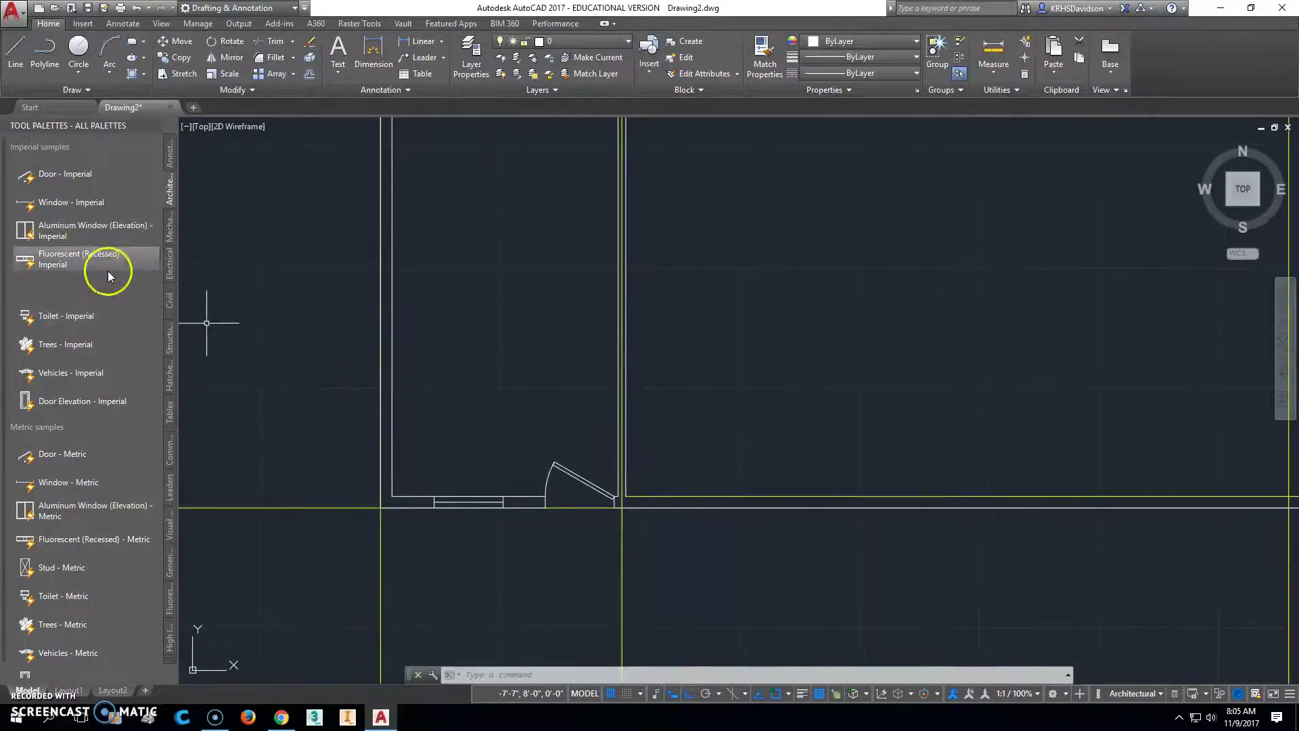
pyautogui.click(155, 128)
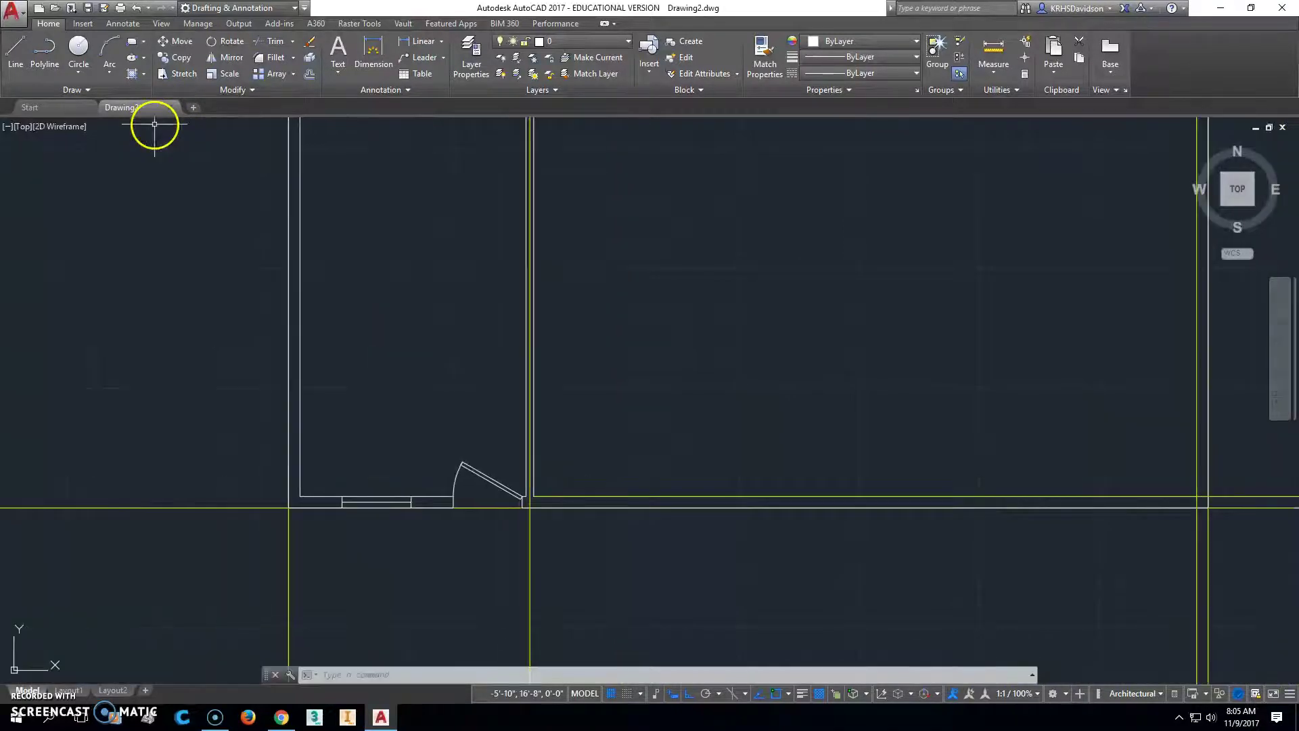
# Dimension the inner lower wall from the room's lower-left corner to the door's near jamb, accepting the 1:1 annotation scale.
pyautogui.moveTo(551, 392)
pyautogui.mouseDown(button='middle')
pyautogui.moveTo(583, 388)
pyautogui.moveTo(642, 309)
pyautogui.mouseUp(button='middle')
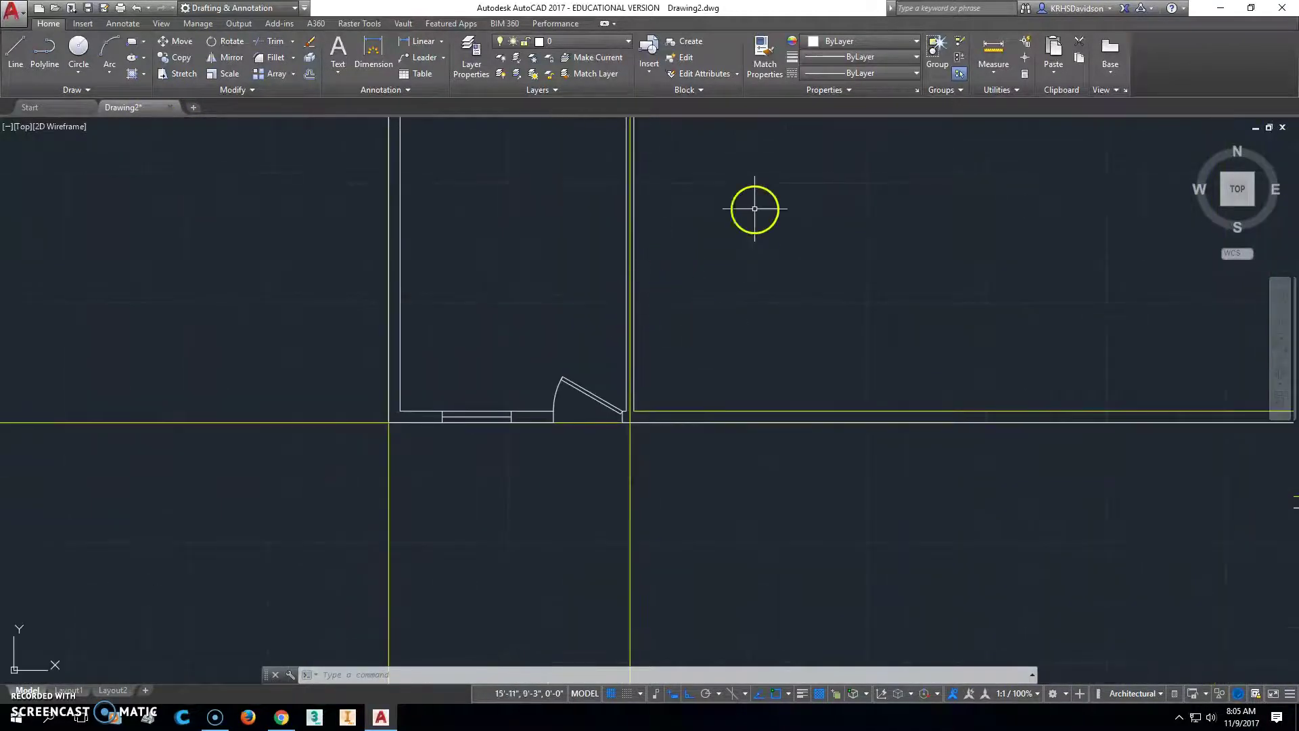
pyautogui.click(374, 53)
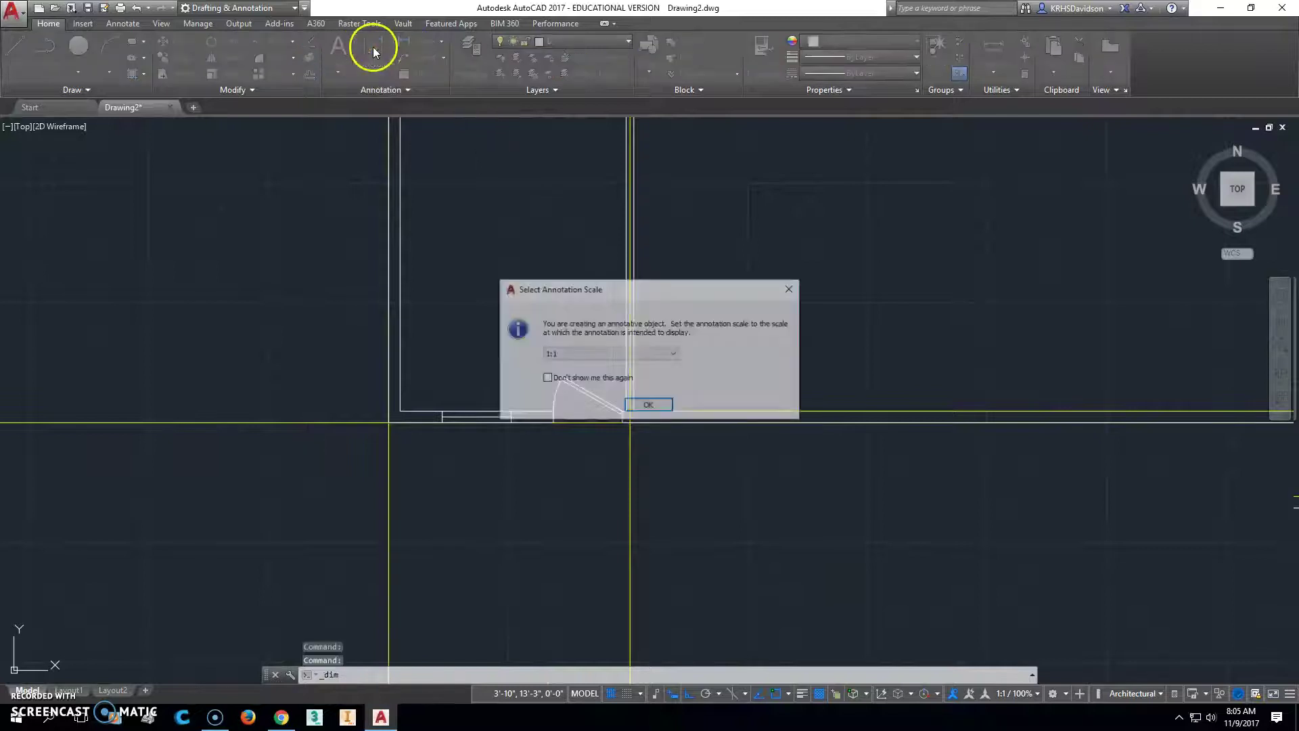
pyautogui.click(657, 410)
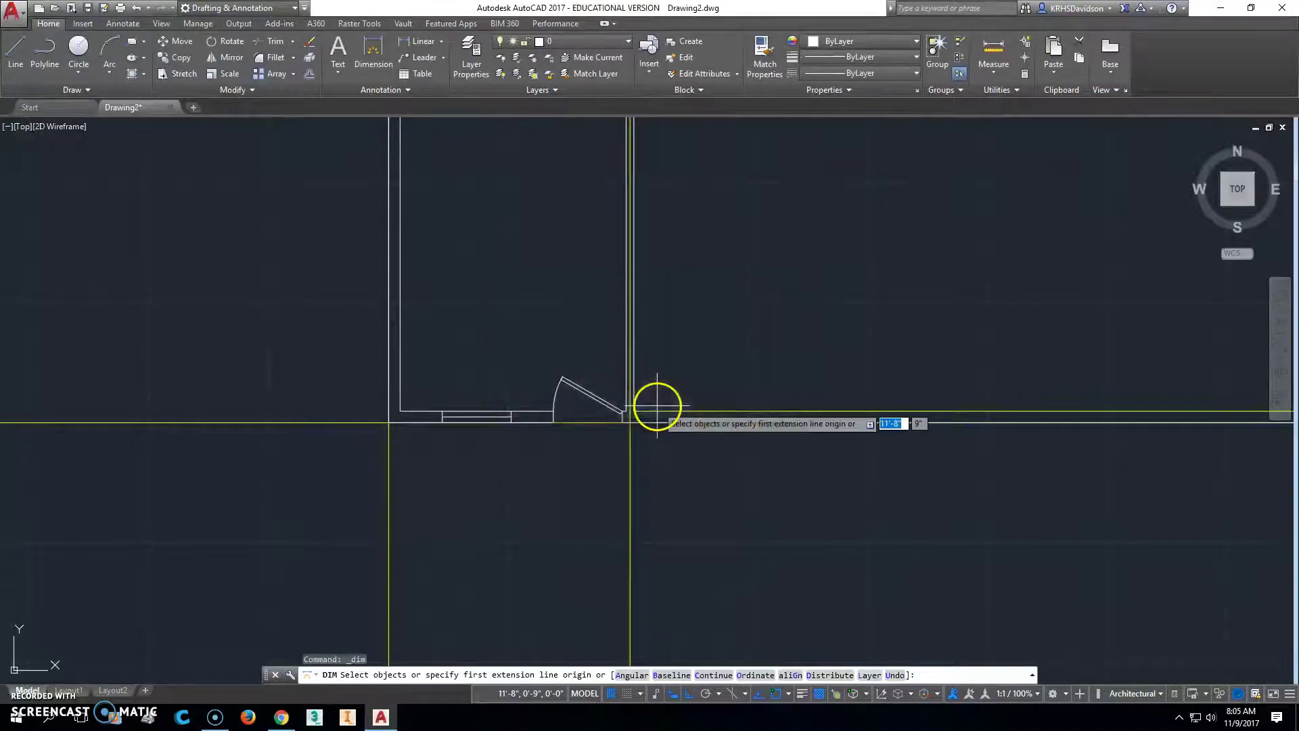
pyautogui.click(399, 410)
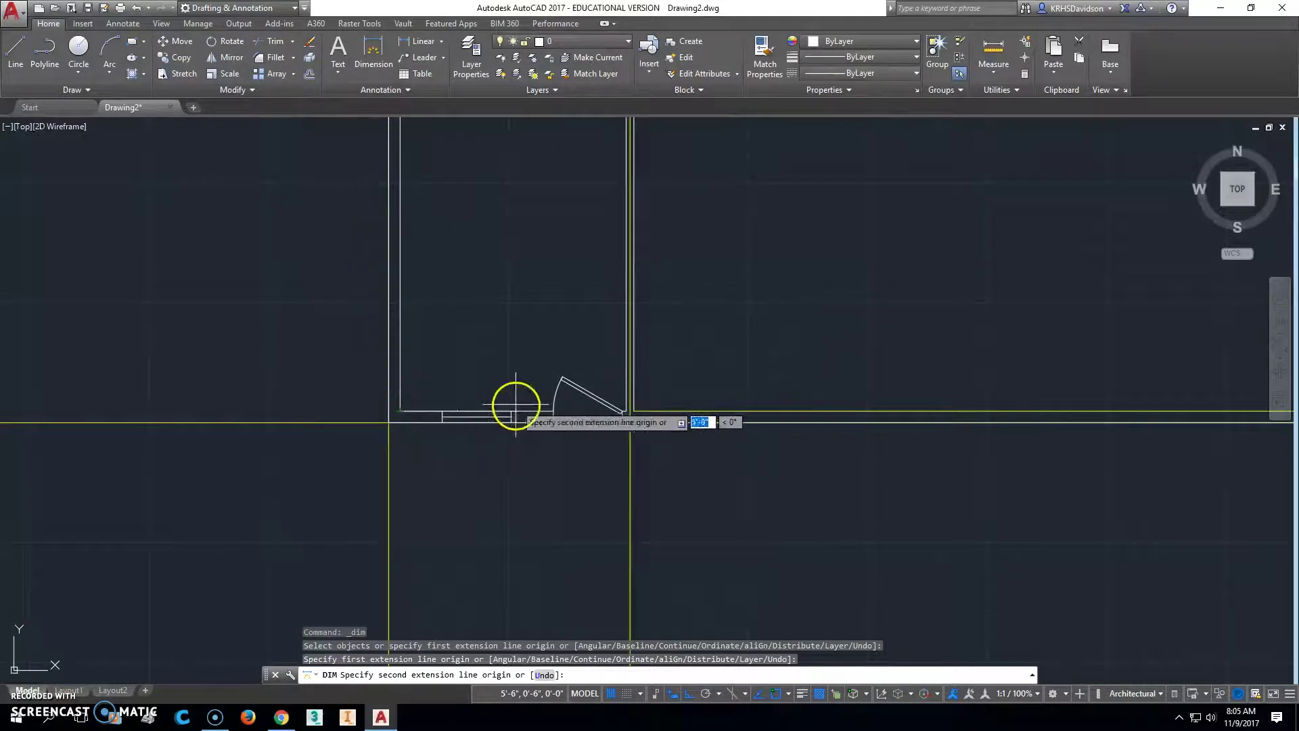
pyautogui.click(552, 411)
pyautogui.click(477, 362)
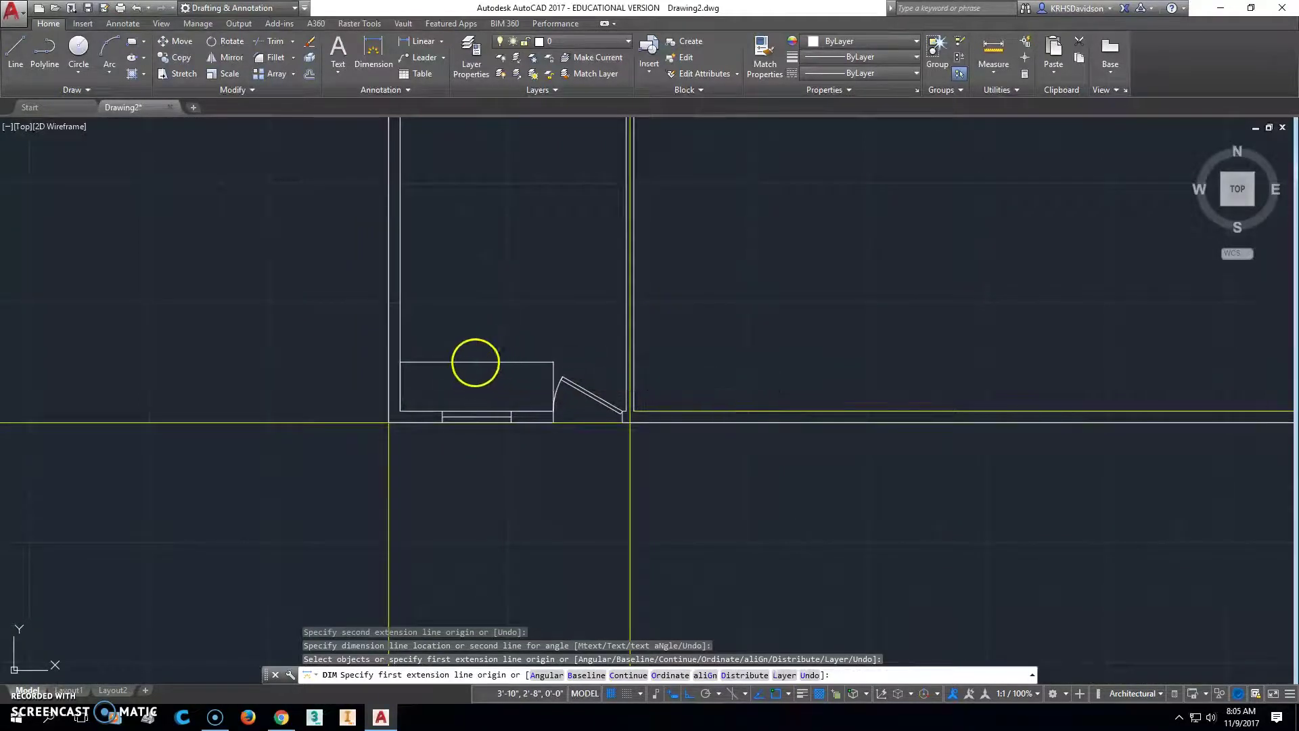
pyautogui.press('Escape')
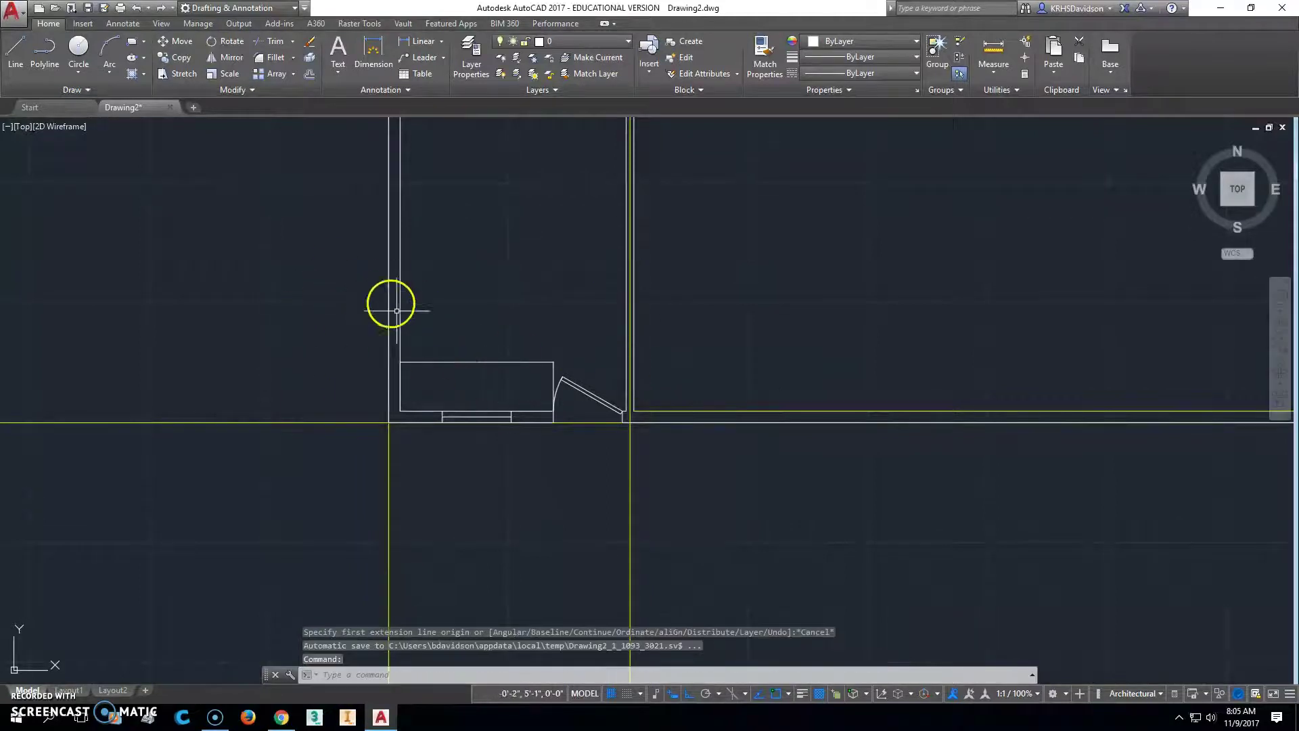
# Erase the dimension just placed along the inner lower wall.
pyautogui.click(475, 363)
pyautogui.moveTo(477, 365)
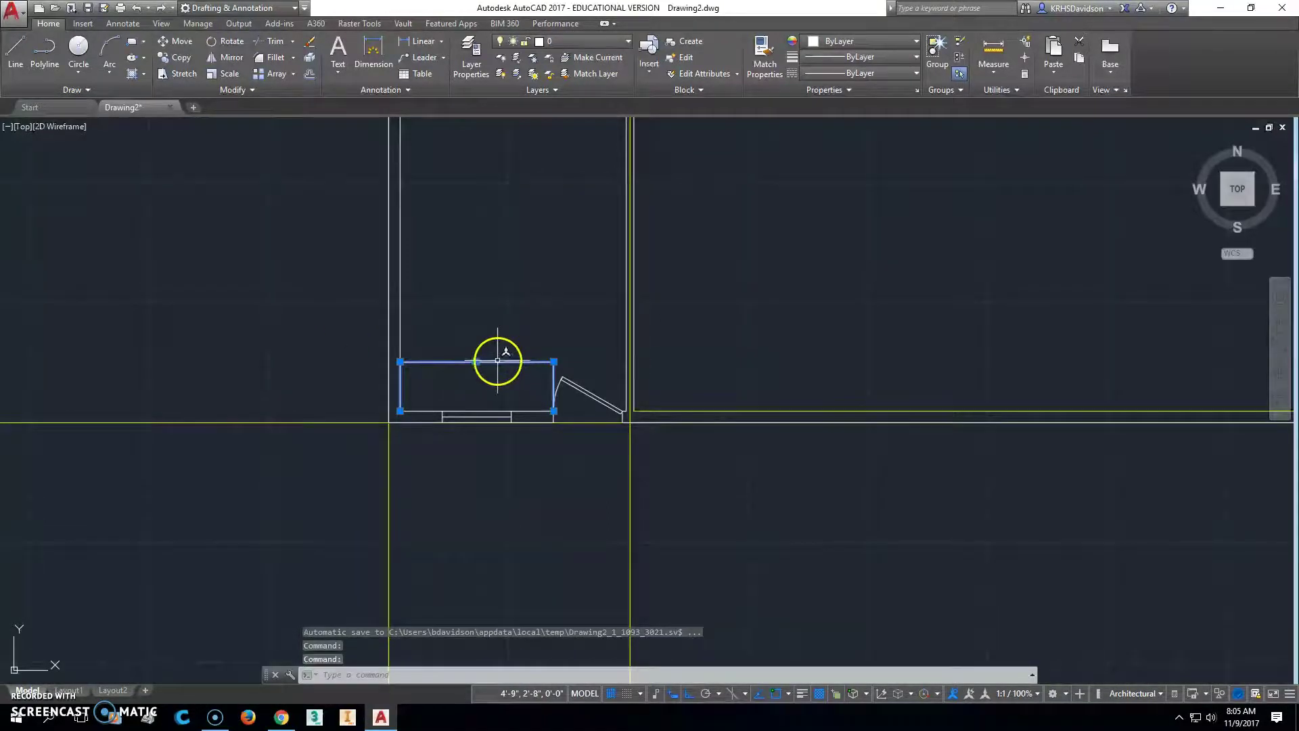
pyautogui.press('Delete')
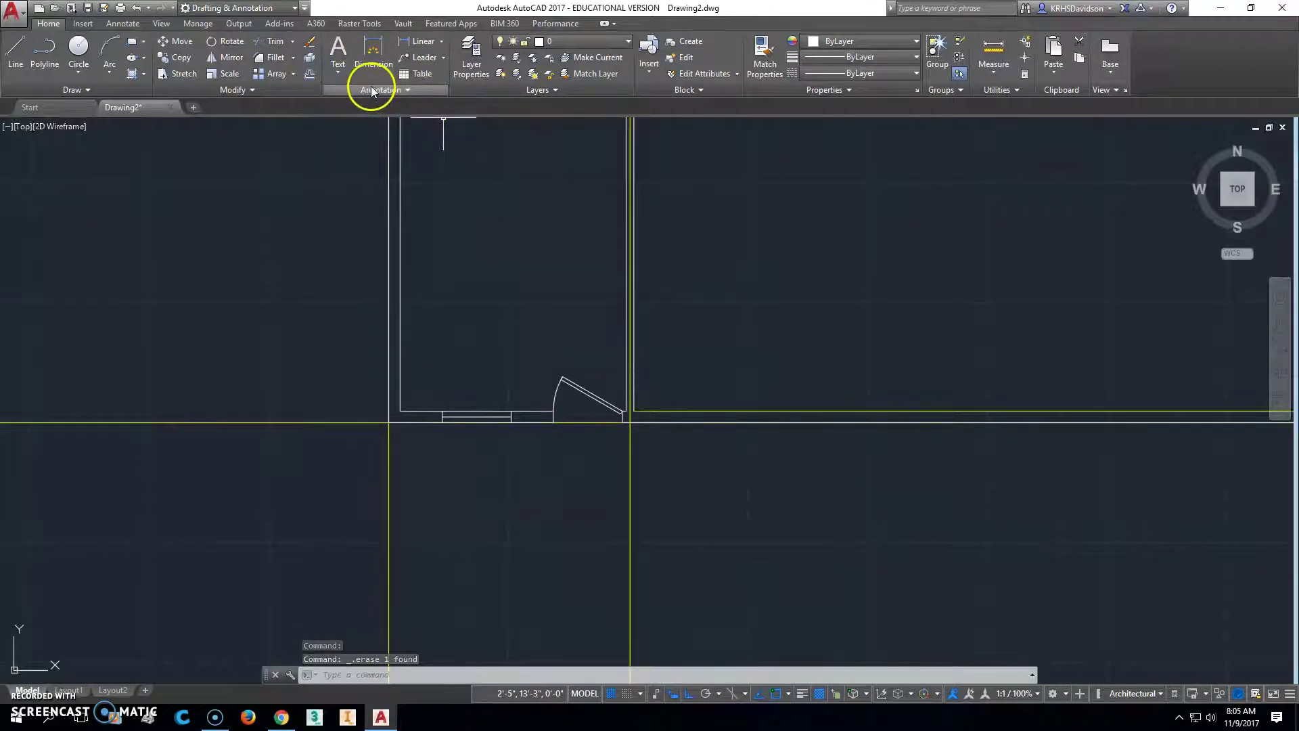
# Review the Standard text style's settings and close them without changes.
pyautogui.click(398, 90)
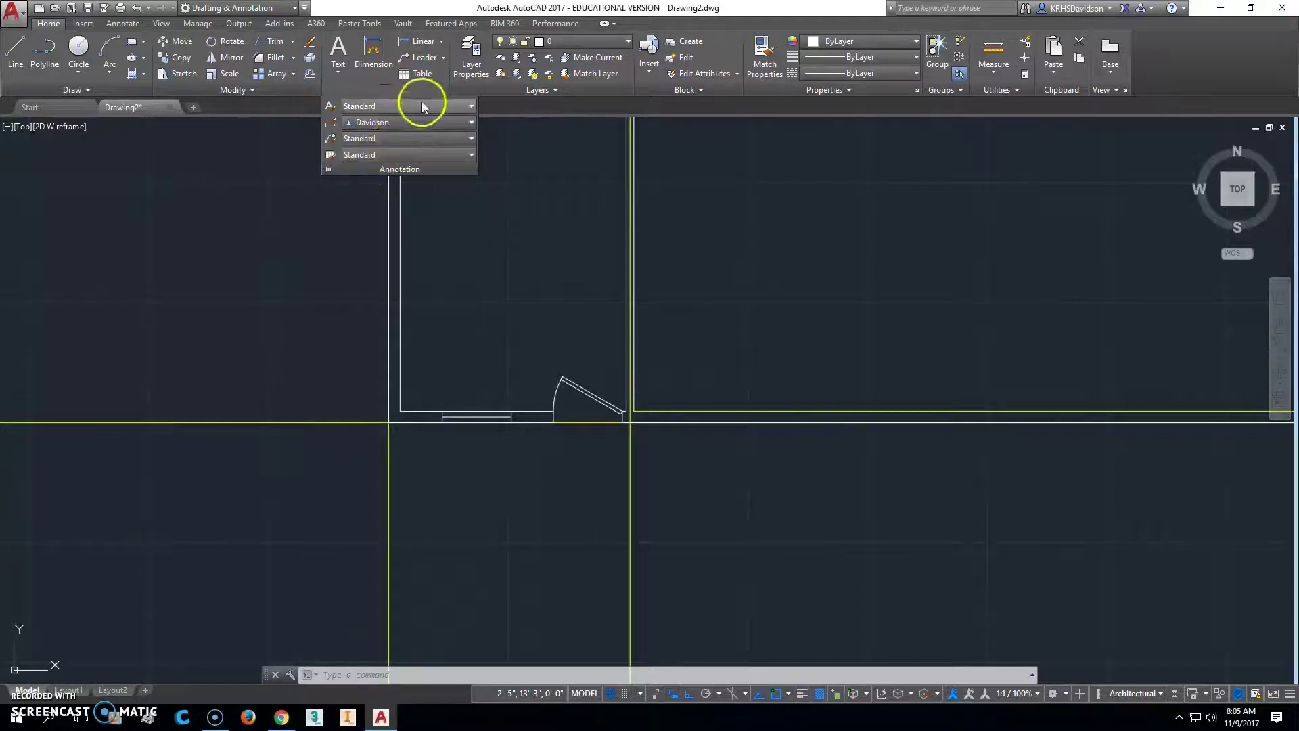
pyautogui.click(471, 106)
pyautogui.click(472, 105)
pyautogui.click(472, 106)
pyautogui.click(399, 171)
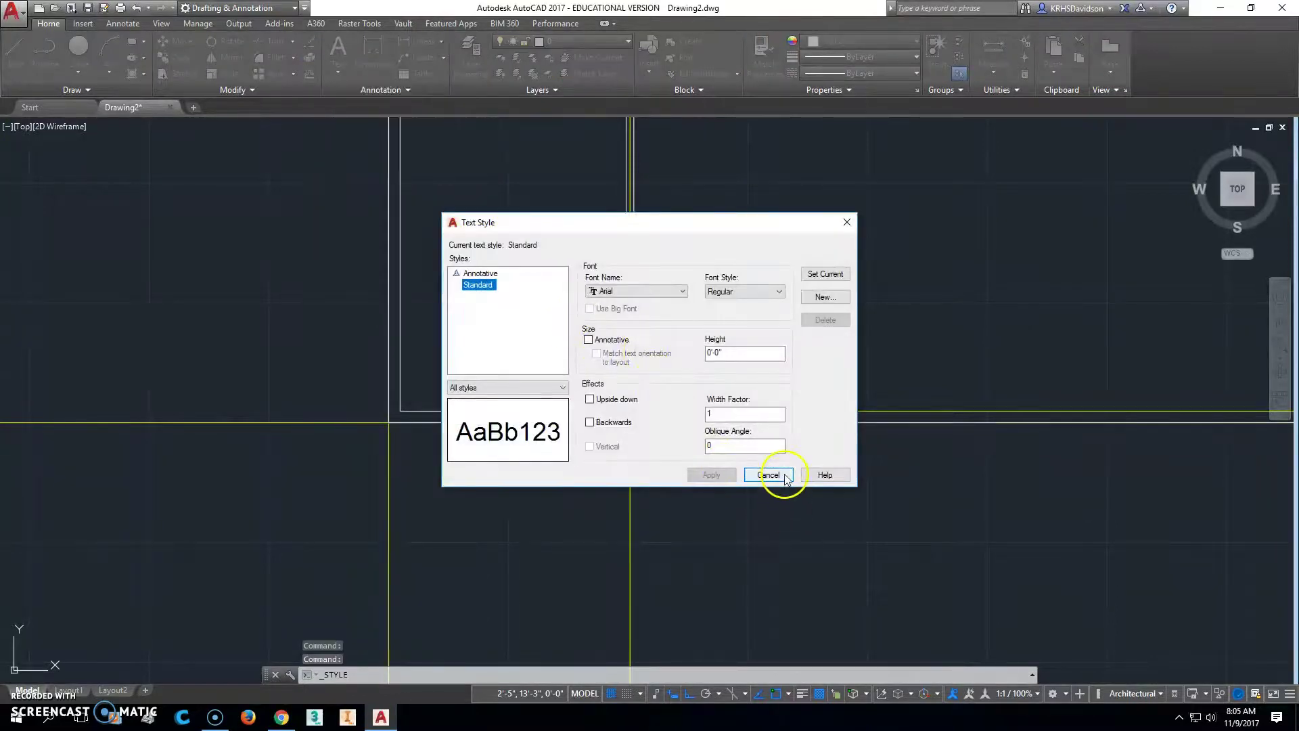
pyautogui.click(768, 474)
# Modify the current dimension style's primary units to Architectural format with 0'-0" precision.
pyautogui.click(387, 89)
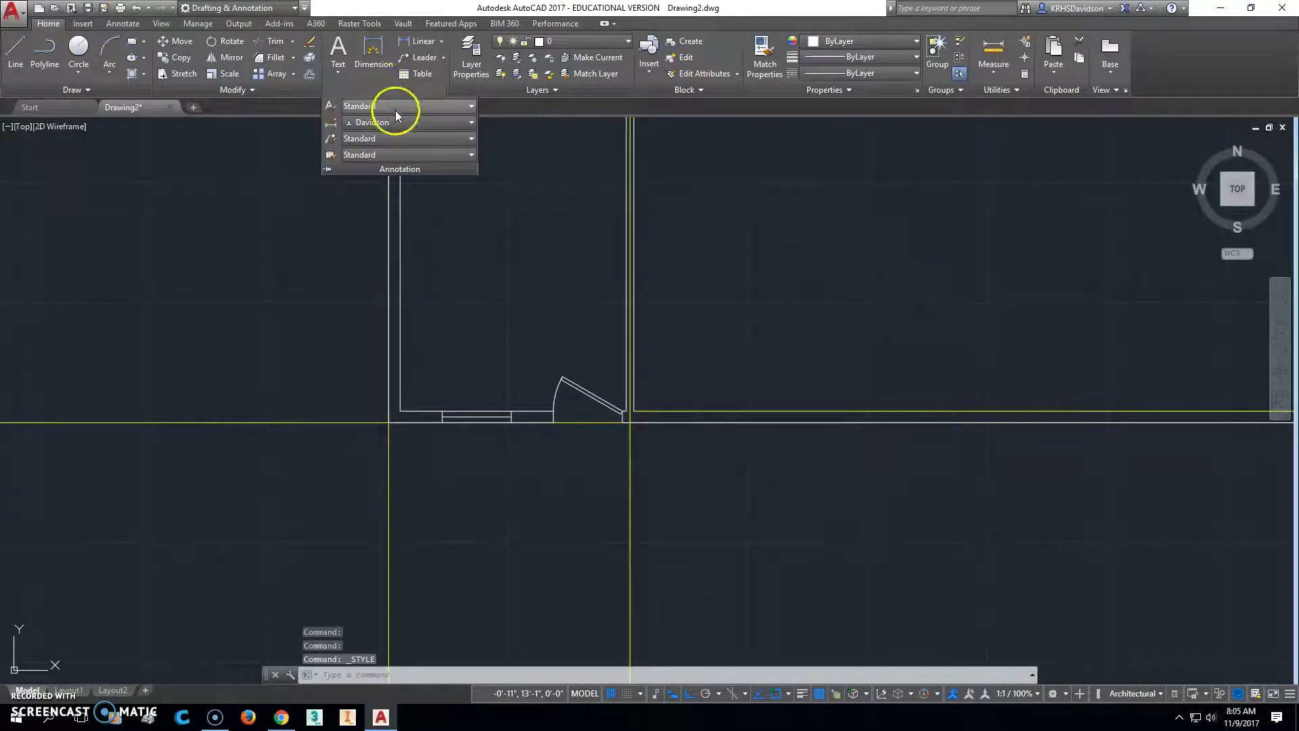
pyautogui.click(471, 123)
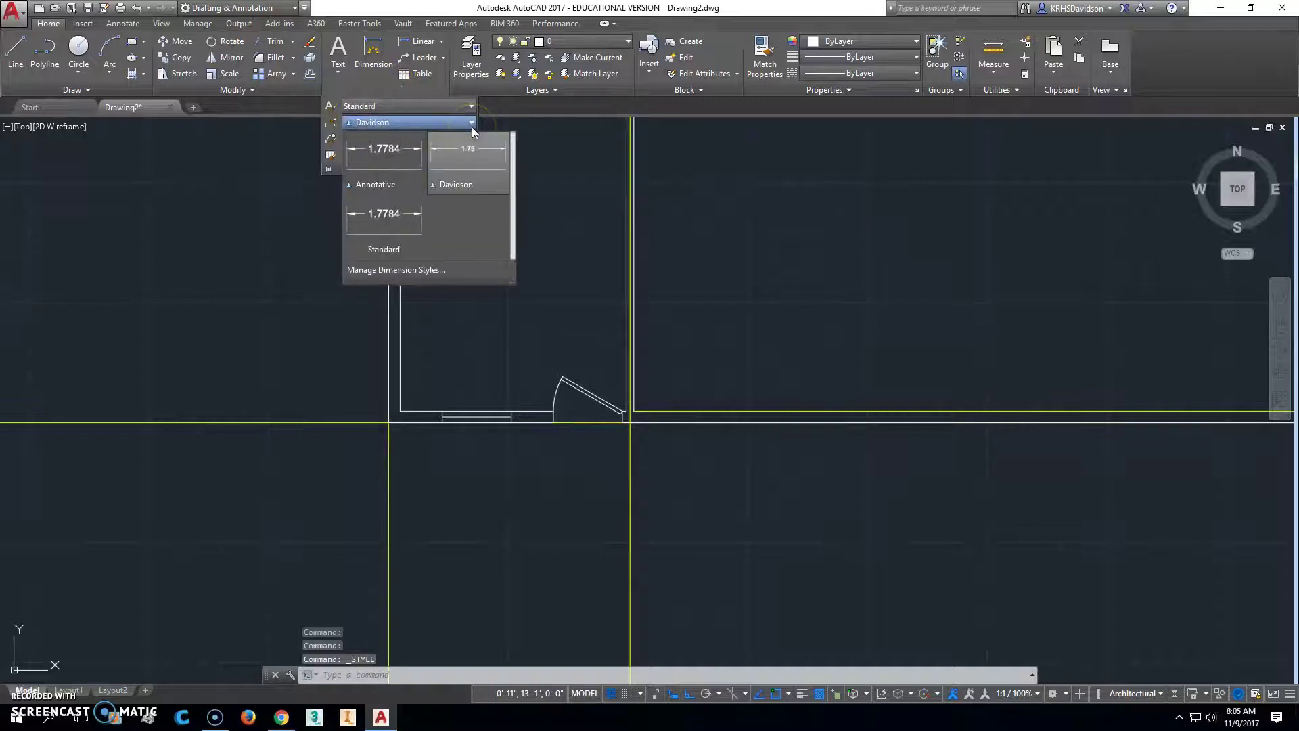
pyautogui.click(421, 269)
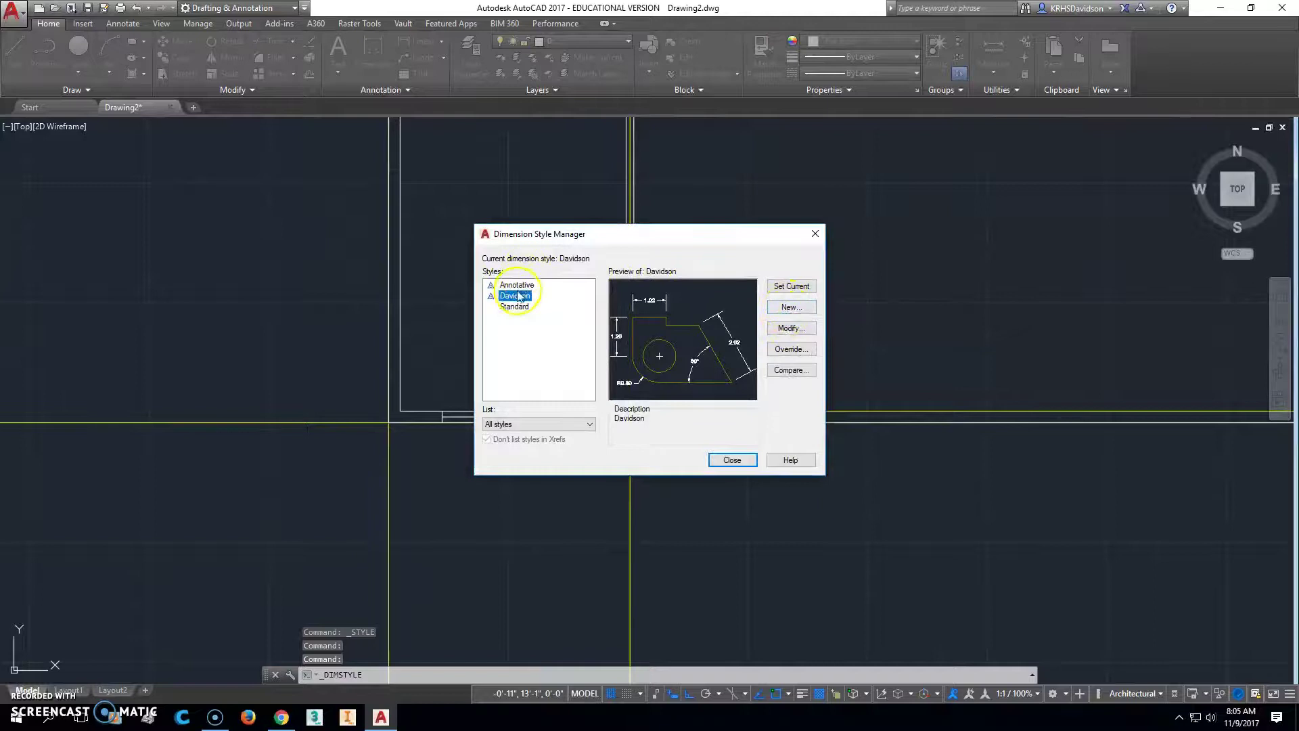
pyautogui.click(788, 327)
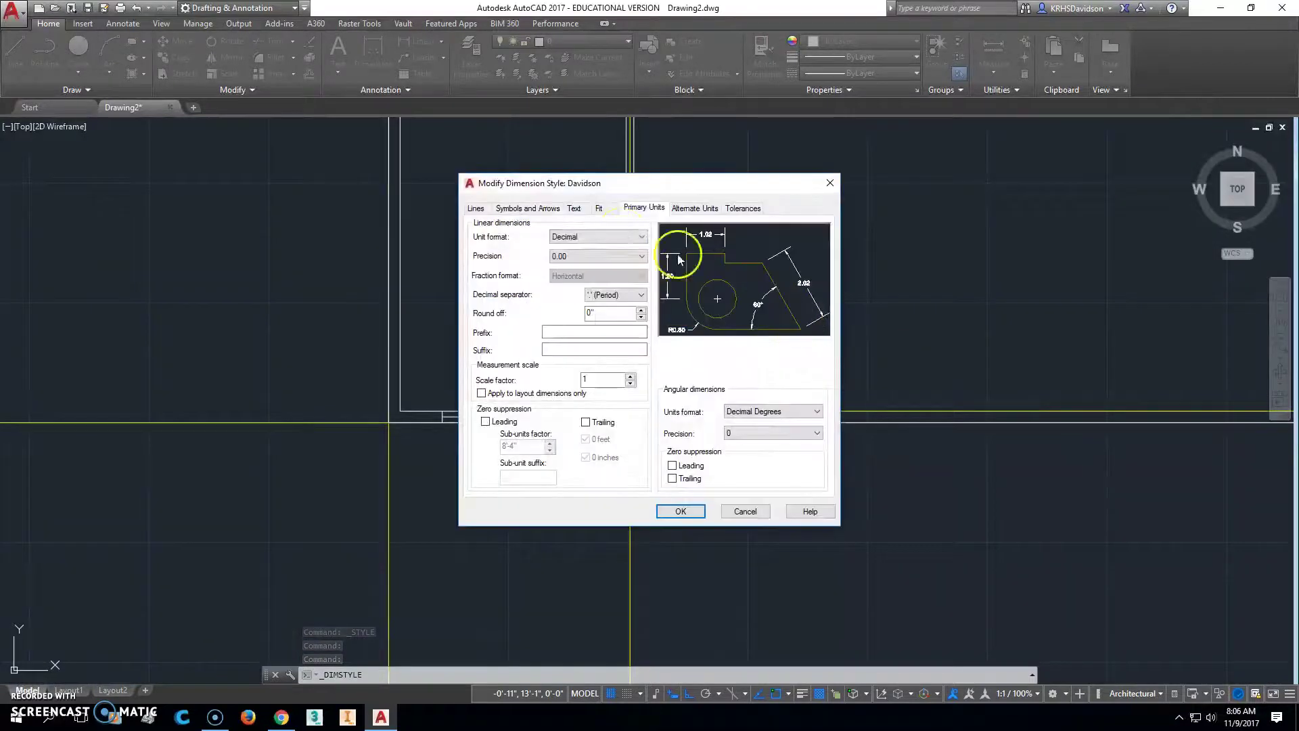
pyautogui.click(637, 235)
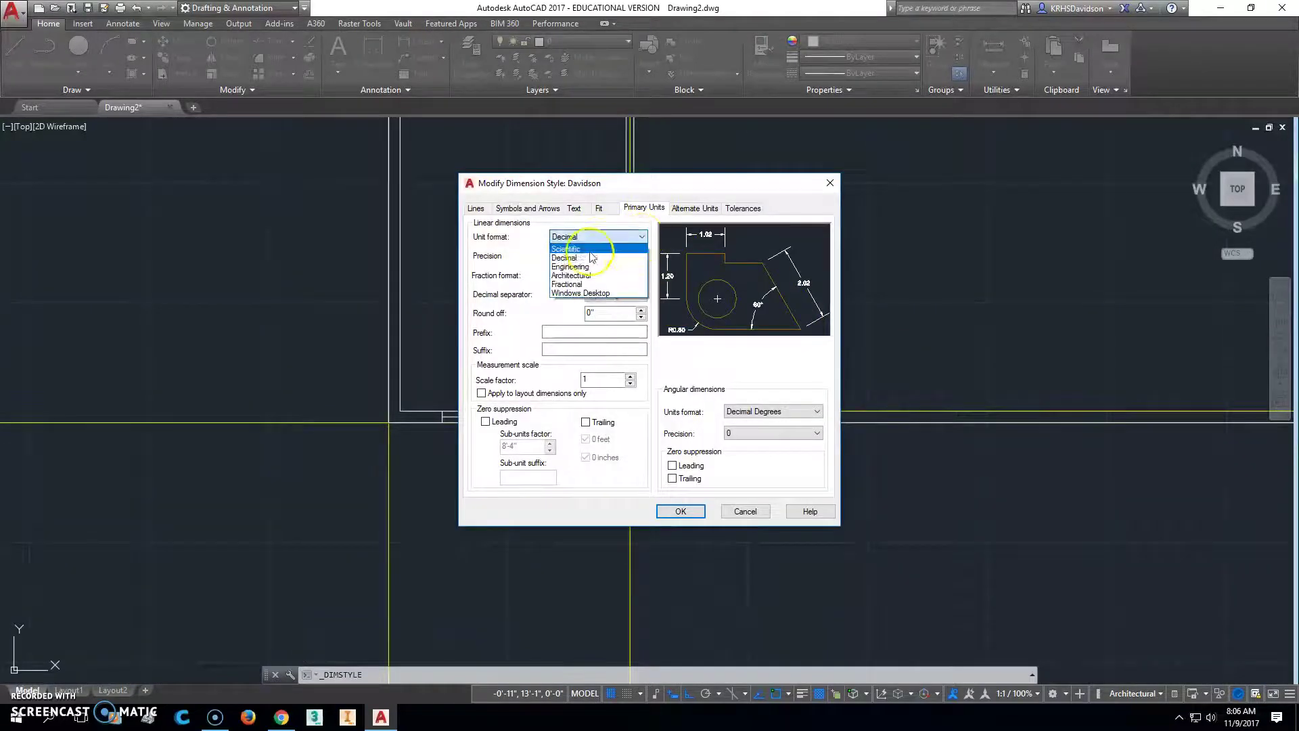
pyautogui.click(584, 275)
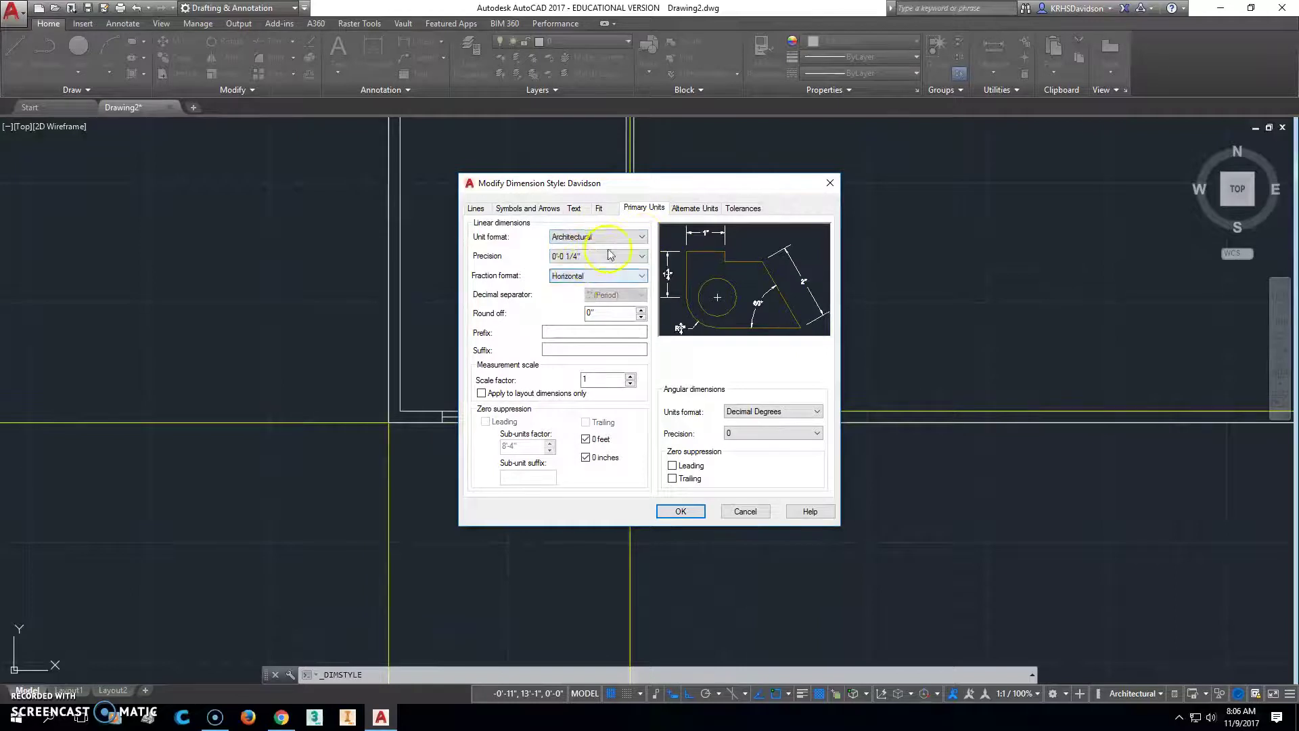
pyautogui.click(582, 256)
pyautogui.click(576, 270)
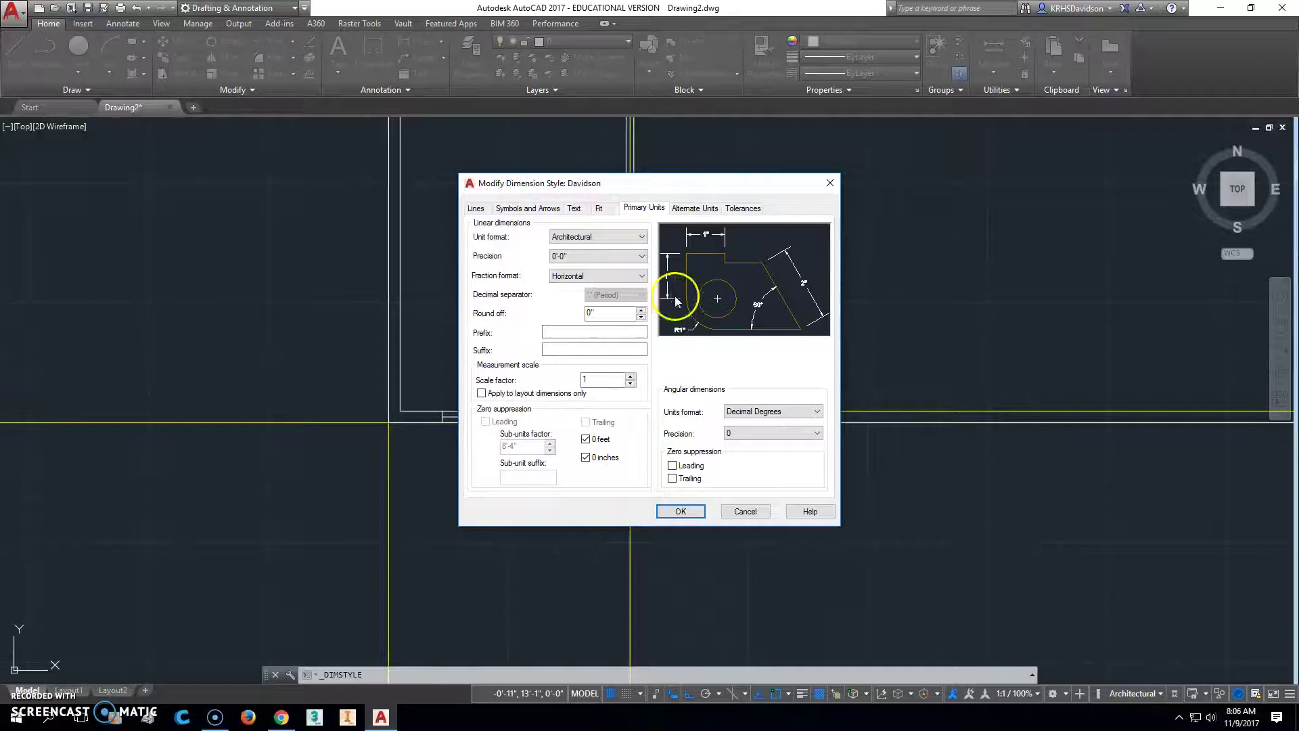
# Set the dimension style's first and second arrowheads to Architectural tick.
pyautogui.click(476, 209)
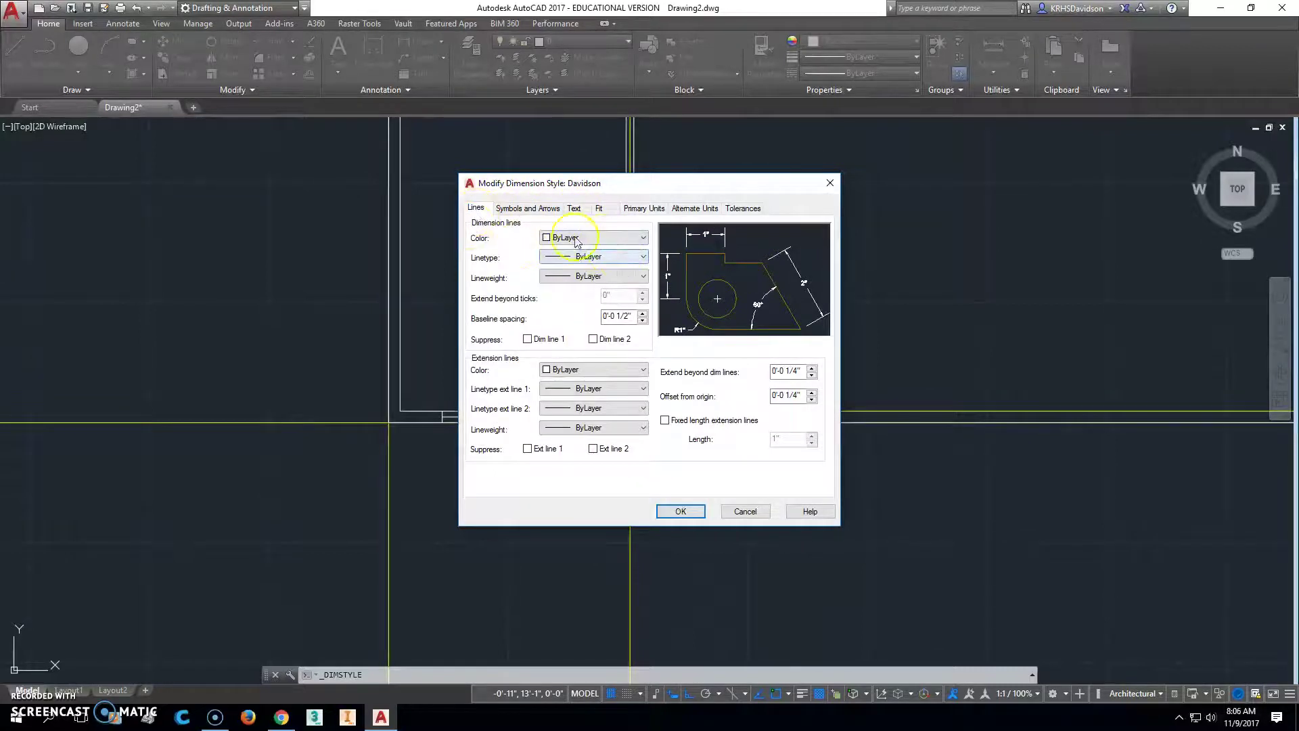
pyautogui.click(532, 210)
pyautogui.click(548, 255)
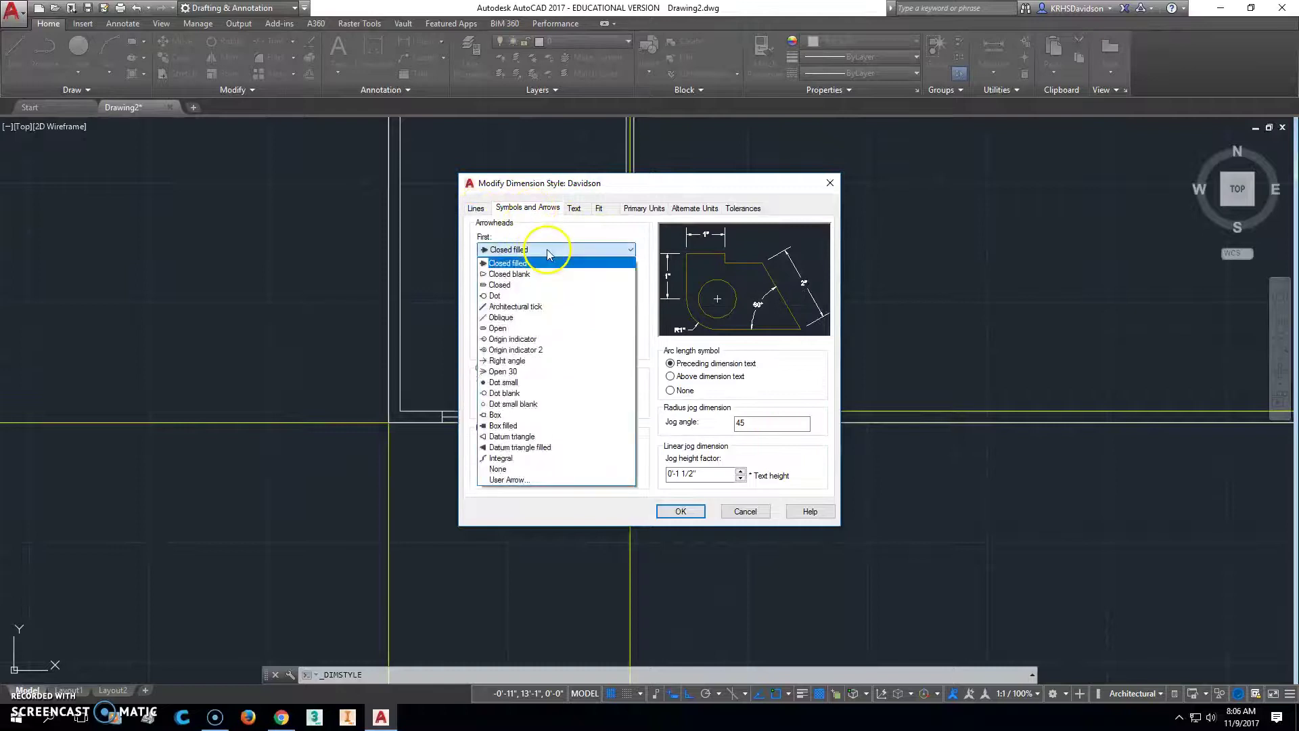
pyautogui.click(526, 308)
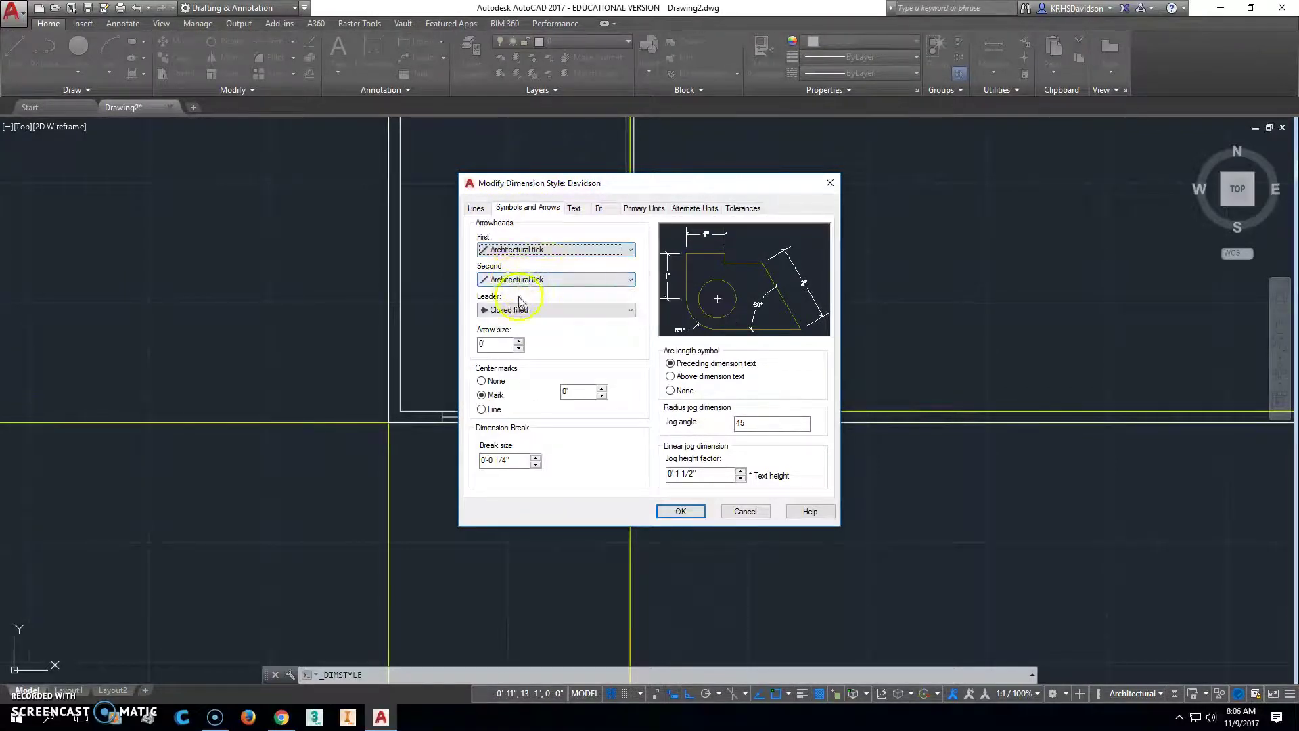
# Make the dimension style non-annotative with an overall scale of 24, and save the style changes.
pyautogui.click(575, 209)
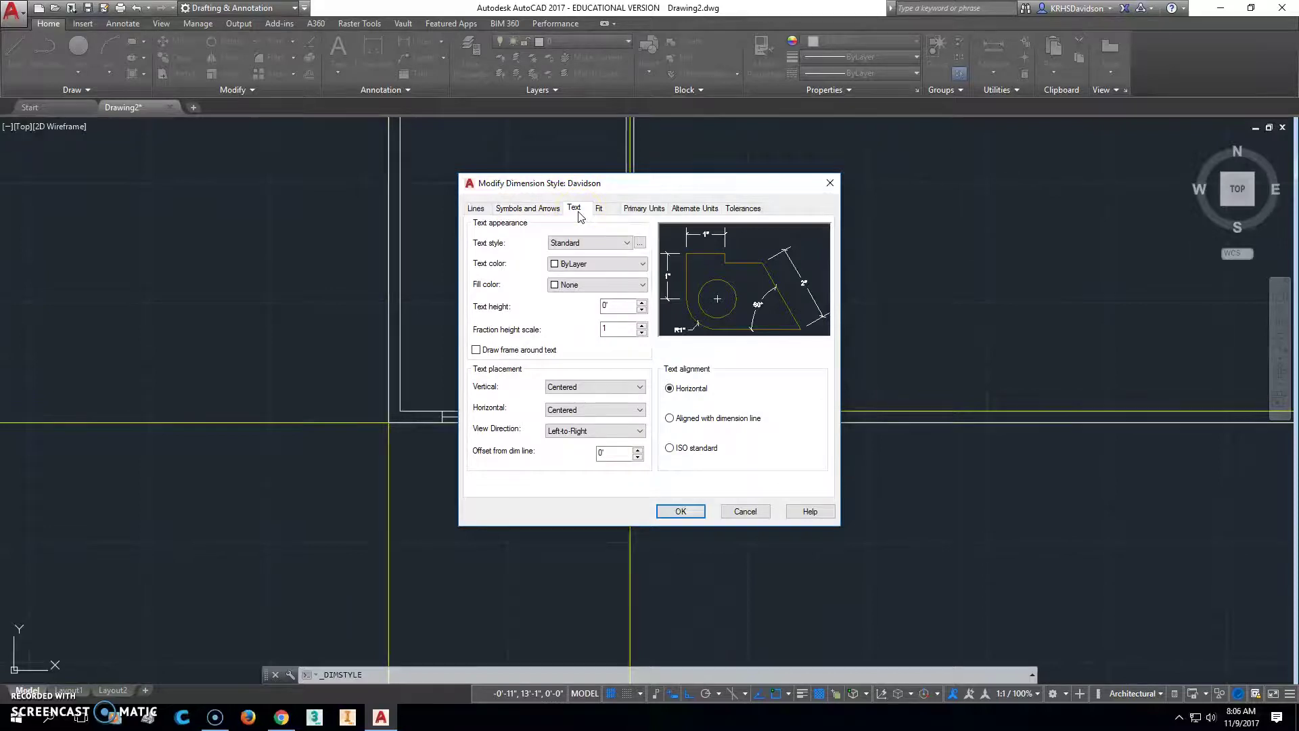
pyautogui.click(600, 209)
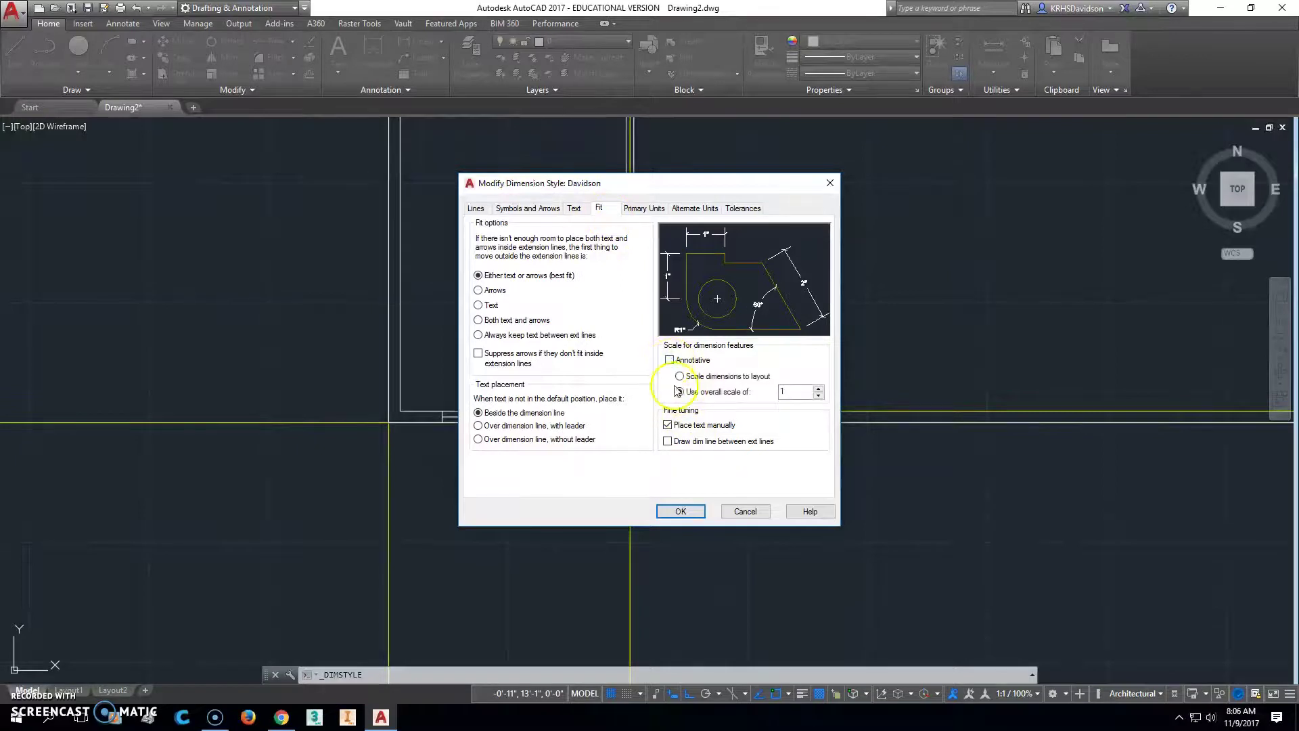
pyautogui.write('1')
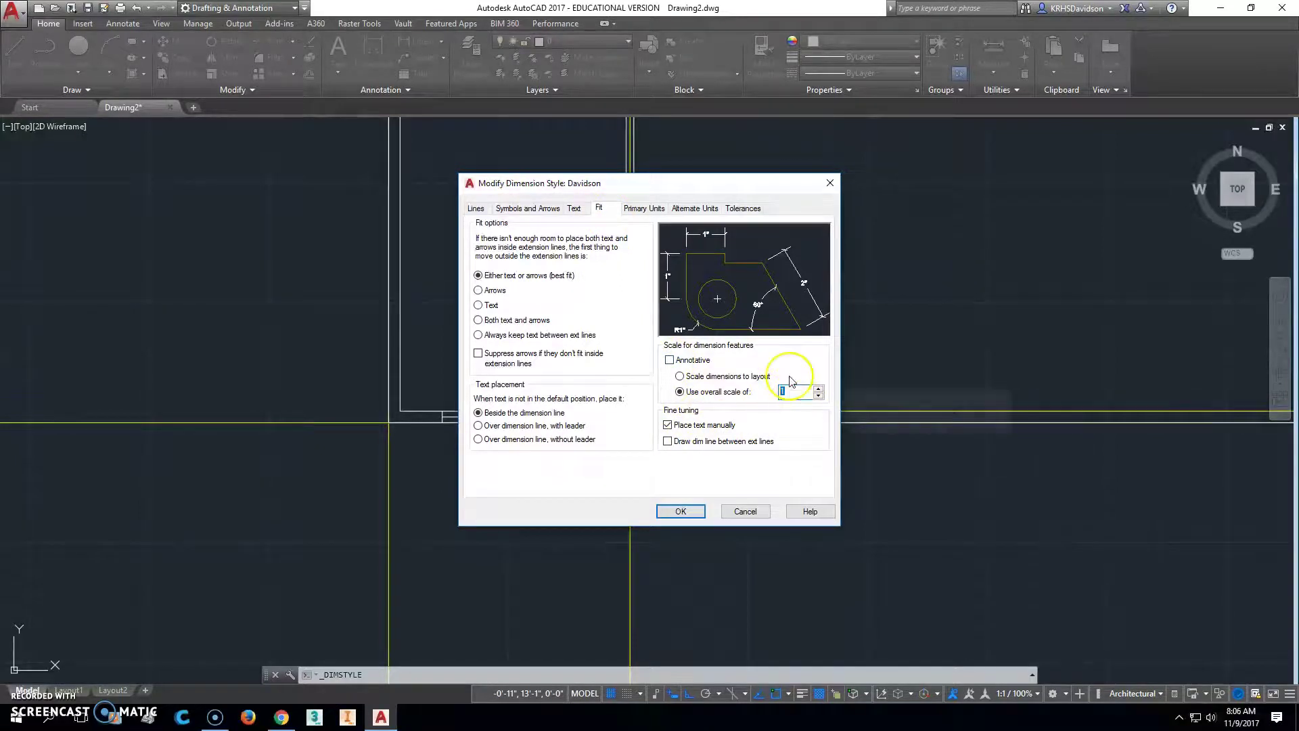
pyautogui.write('24')
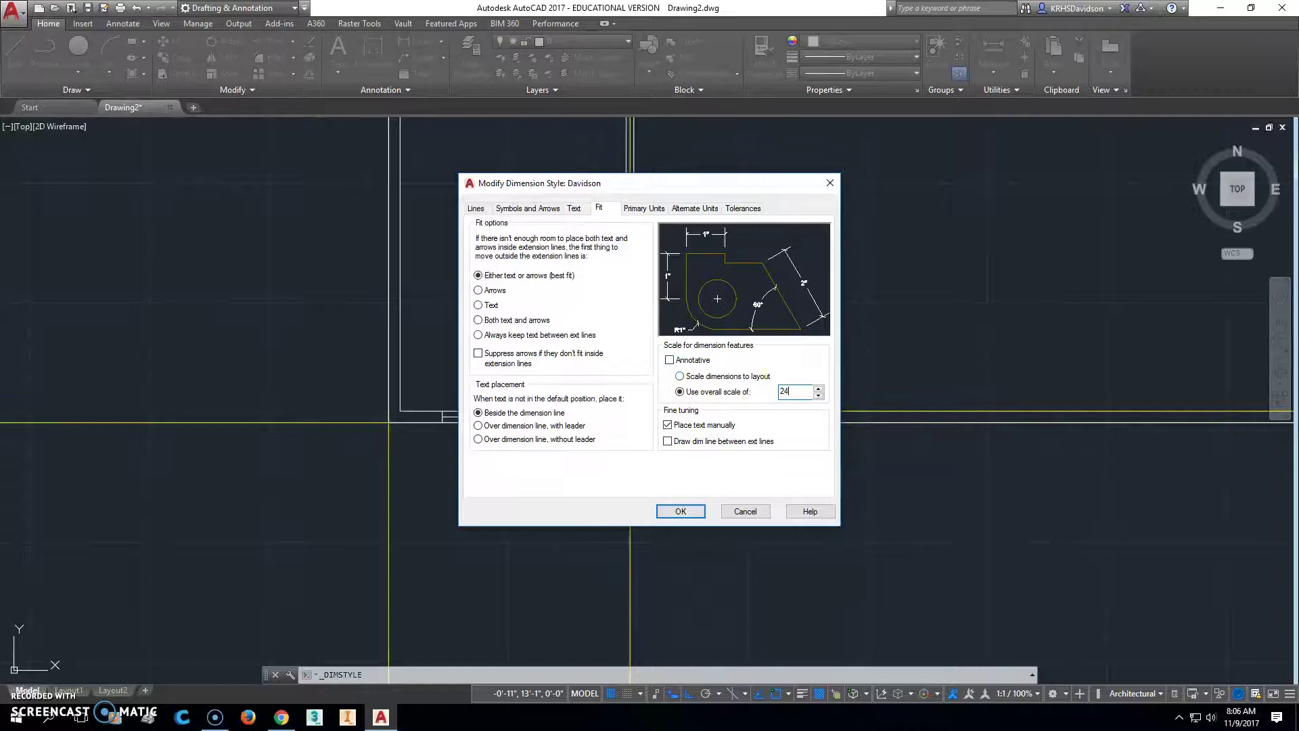
pyautogui.click(680, 515)
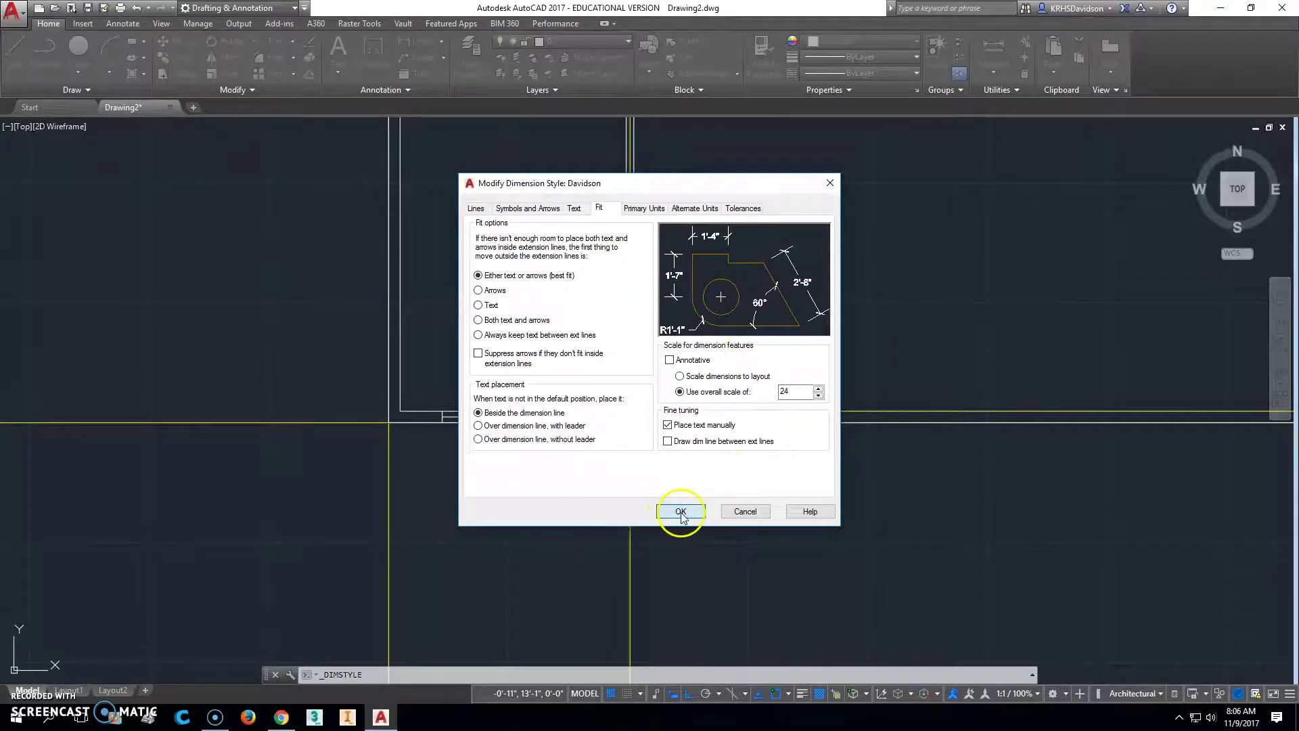
pyautogui.click(681, 514)
pyautogui.click(738, 460)
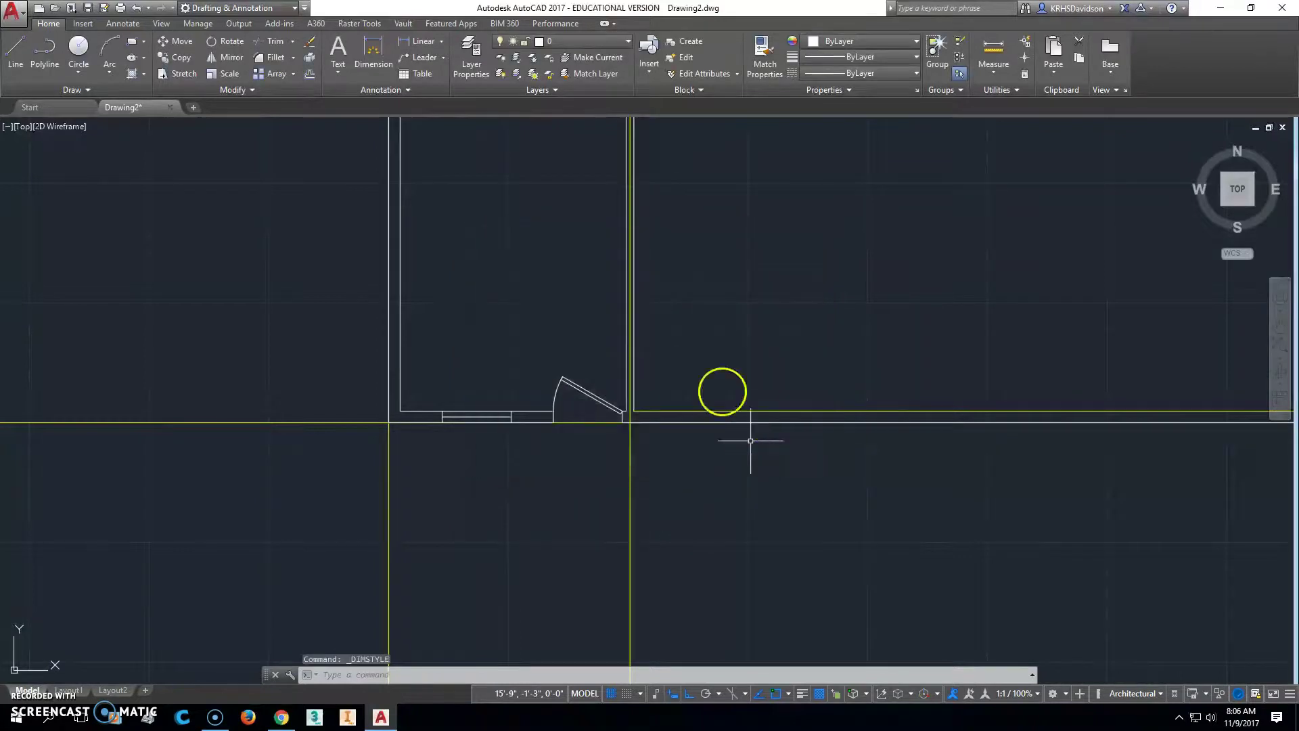
# Dimension from the building's outer lower-left corner to the window's midpoint, placing the dimension below the wall.
pyautogui.click(368, 53)
pyautogui.click(364, 54)
pyautogui.click(388, 422)
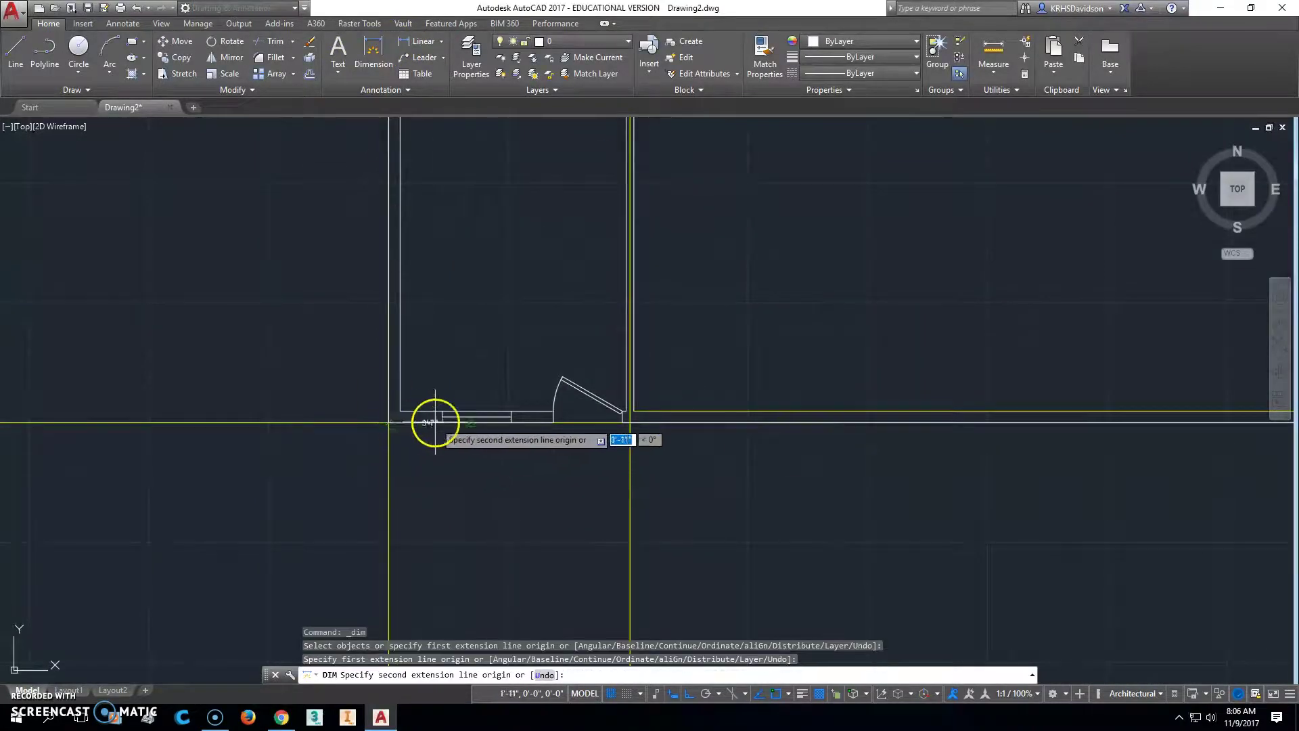
pyautogui.click(475, 419)
pyautogui.click(434, 454)
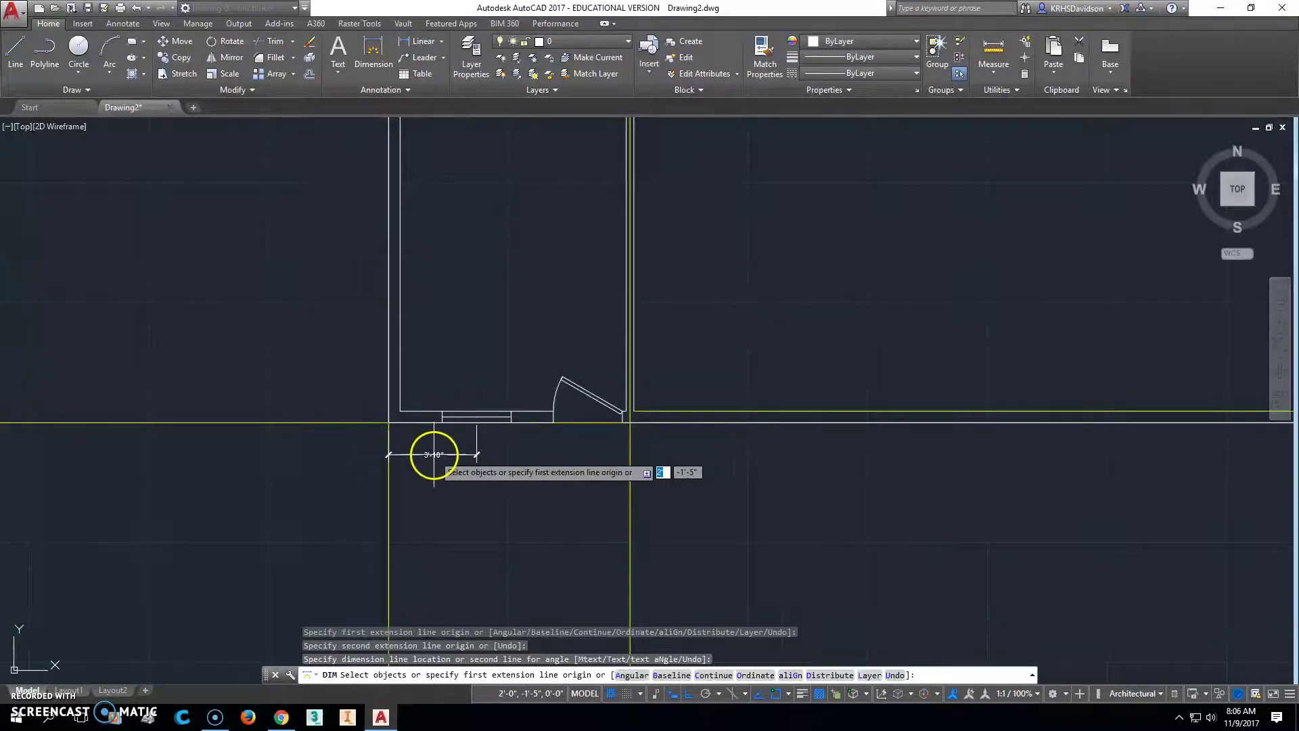
# Dimension the building's overall height between the outer lower-left and upper-left corners, placing the dimension outside the left wall.
pyautogui.moveTo(505, 527); pyautogui.dragTo(535, 567, button='middle')
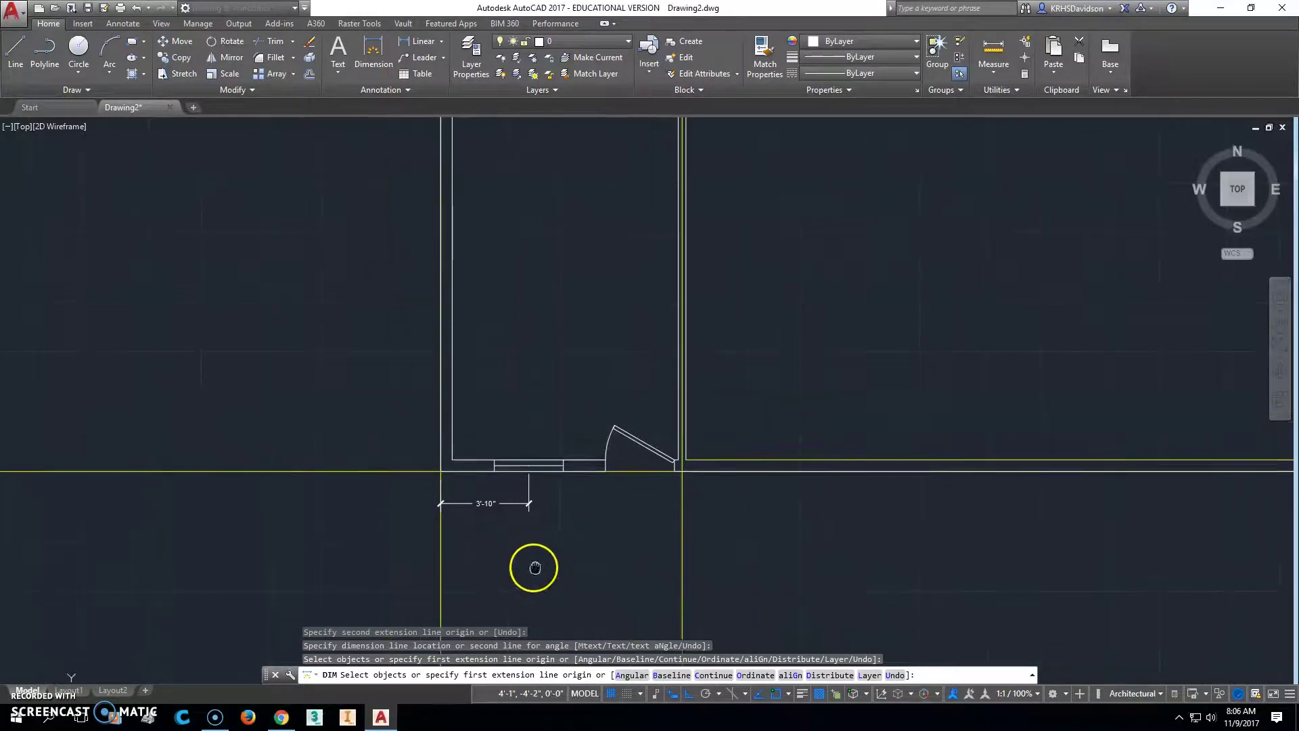
pyautogui.click(371, 48)
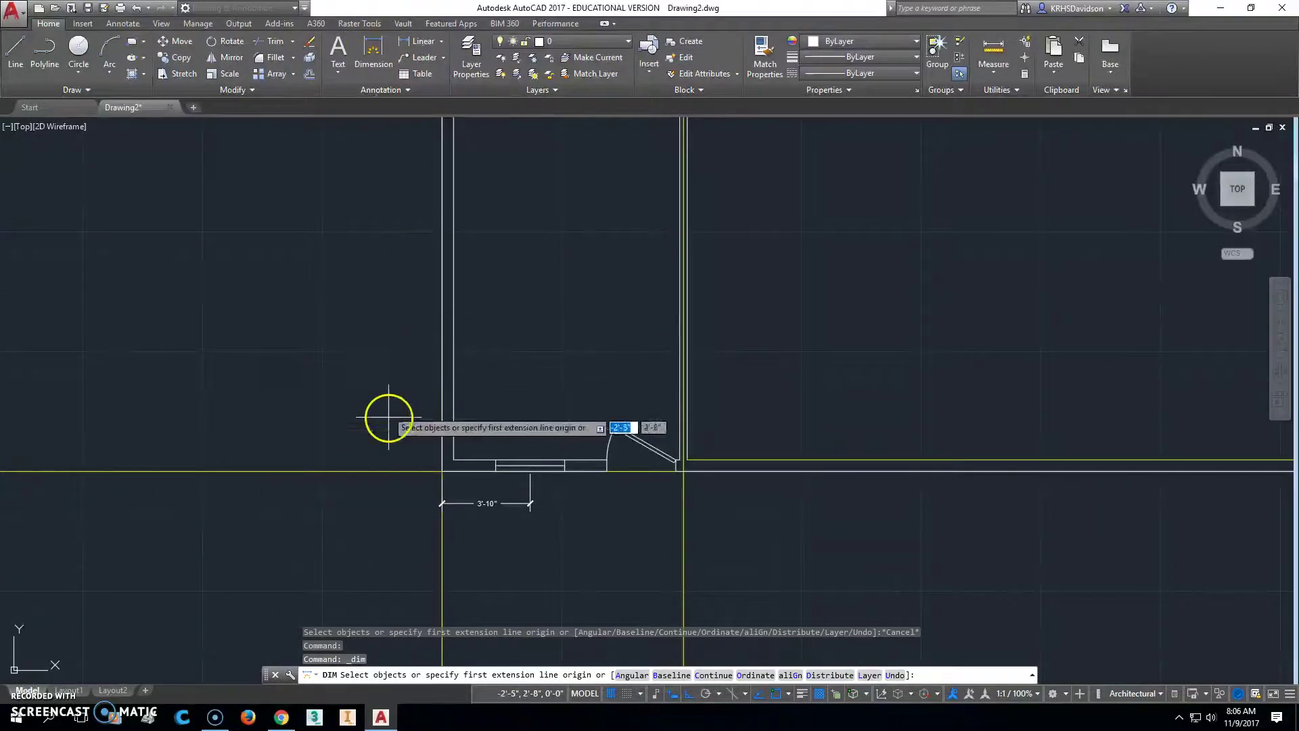
pyautogui.click(437, 467)
pyautogui.scroll(-2, 420, 435)
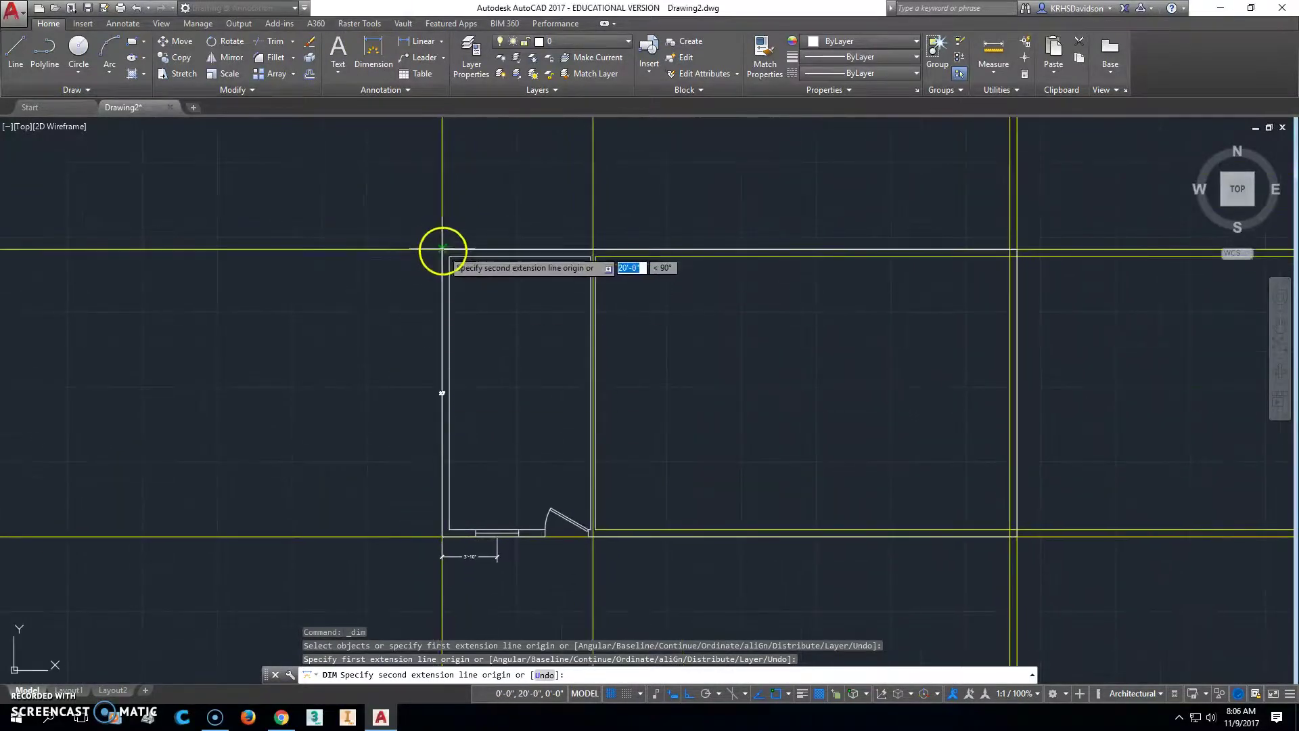
pyautogui.click(442, 250)
pyautogui.click(374, 393)
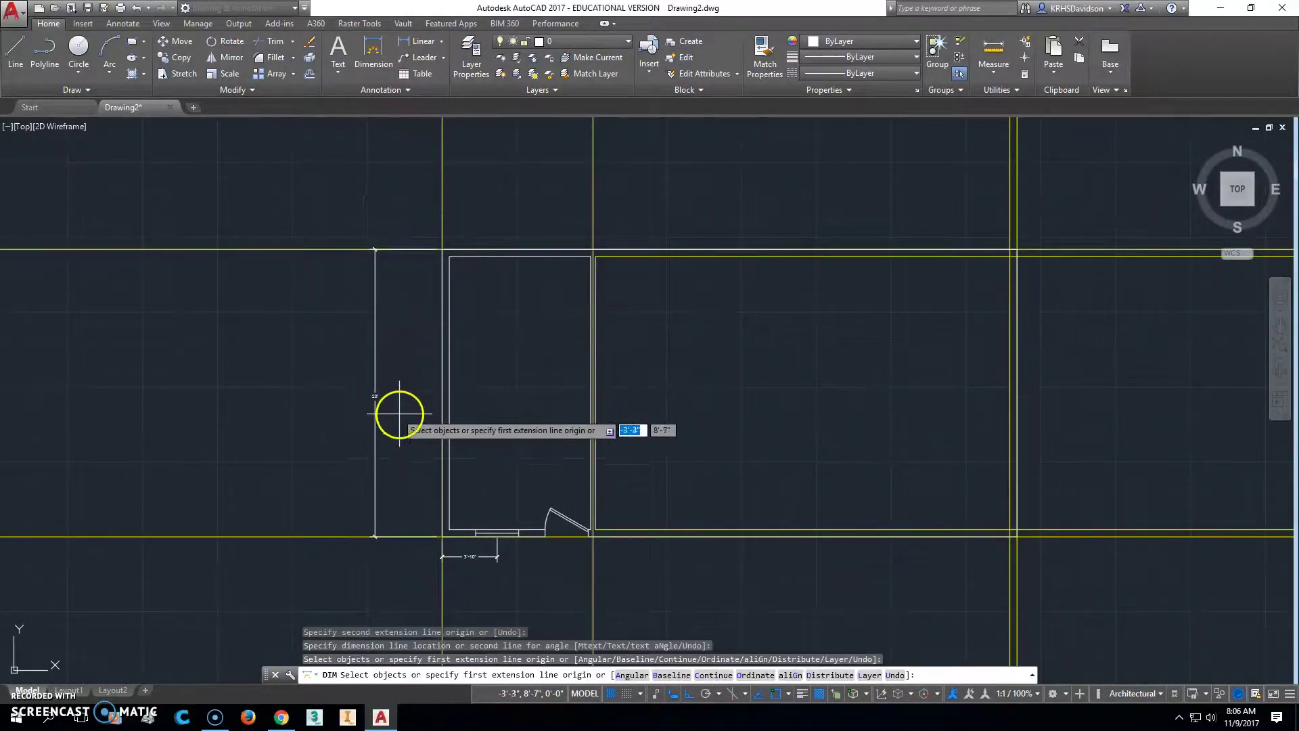
# Increase the current dimension style's overall scale to enlarge the dimension text and ticks, and save the style changes.
pyautogui.scroll(3, 399, 414)
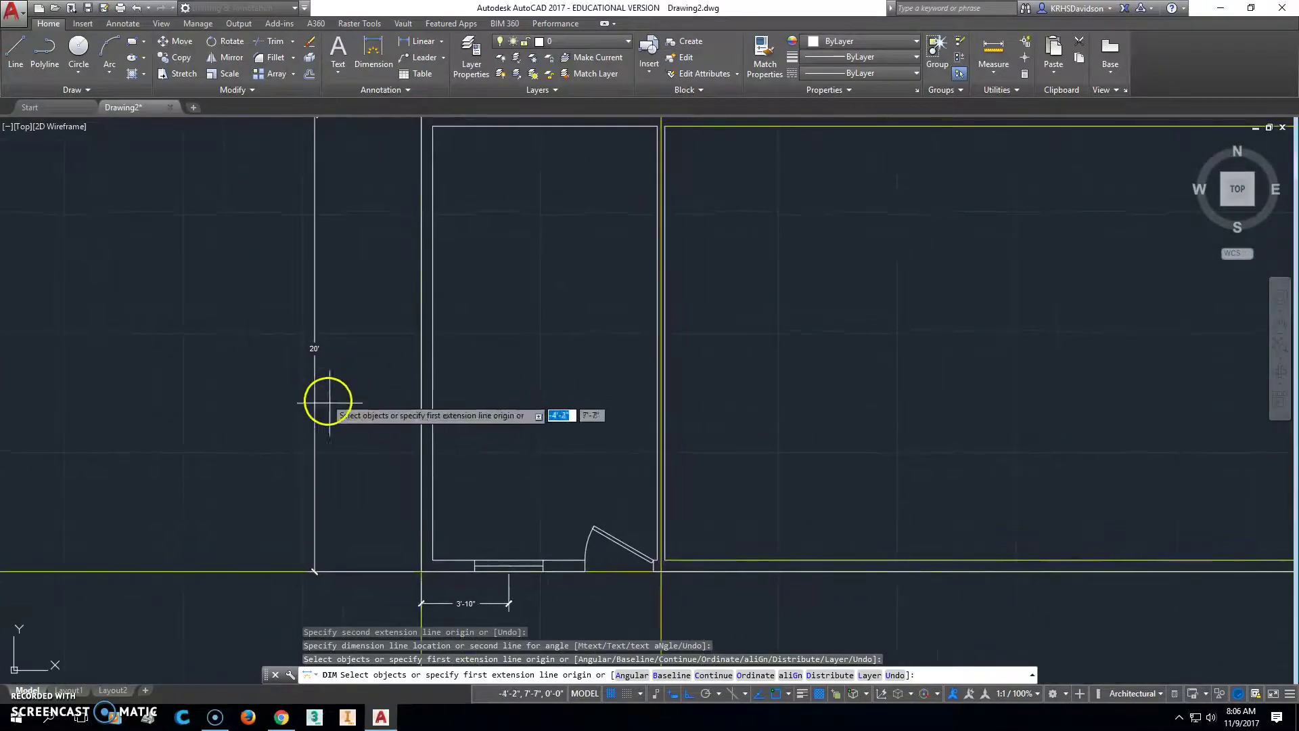
pyautogui.click(411, 88)
pyautogui.click(471, 122)
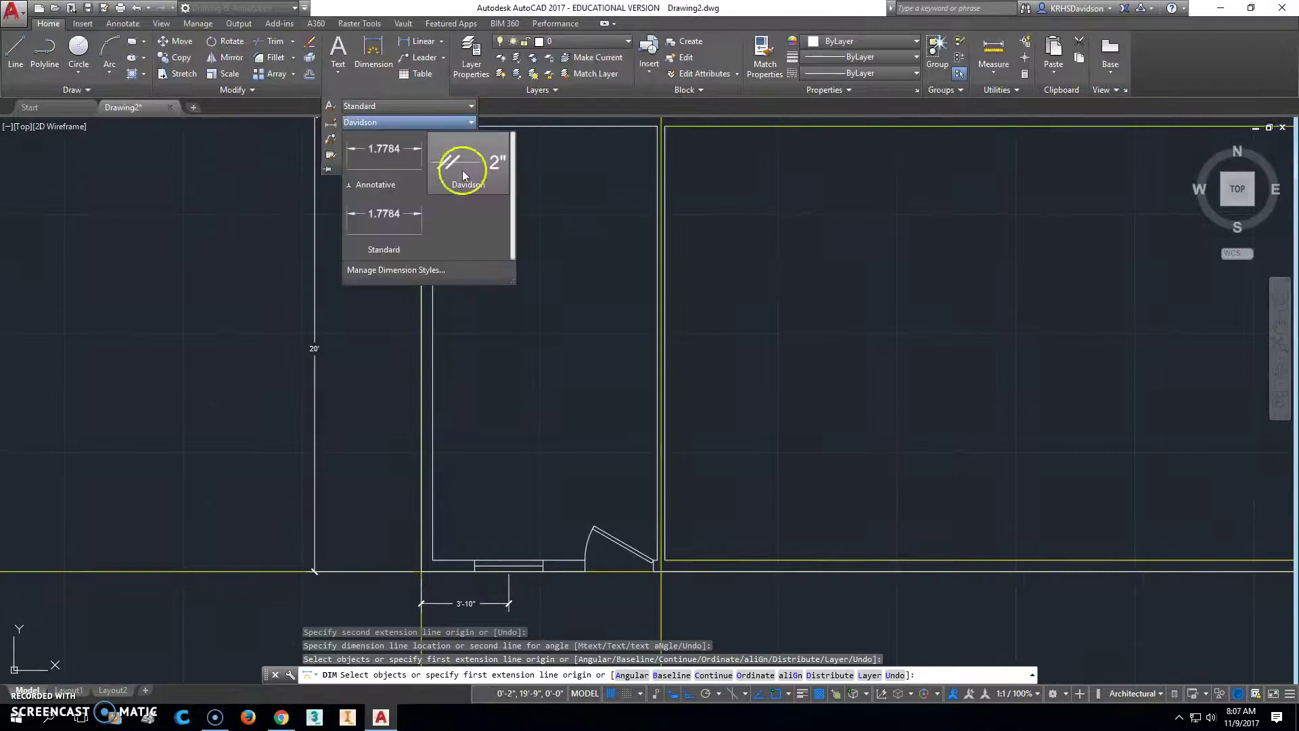
pyautogui.click(408, 271)
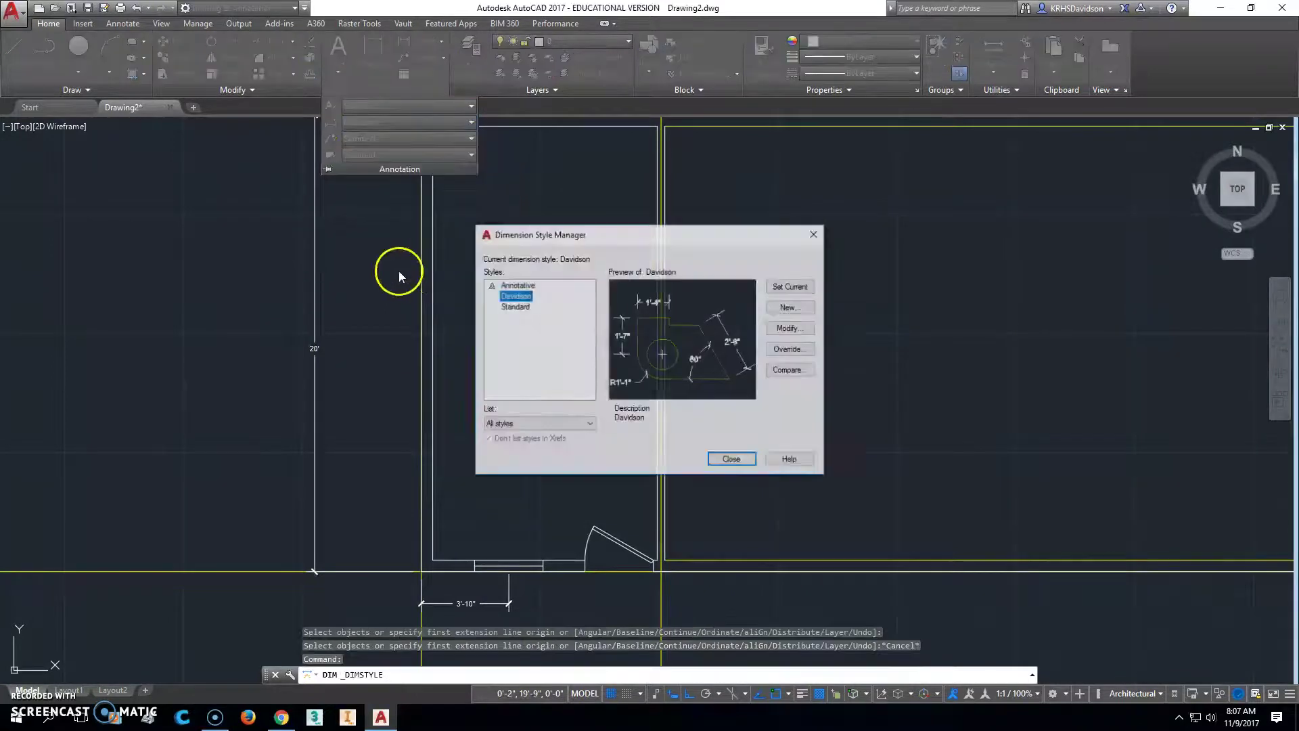
pyautogui.click(802, 330)
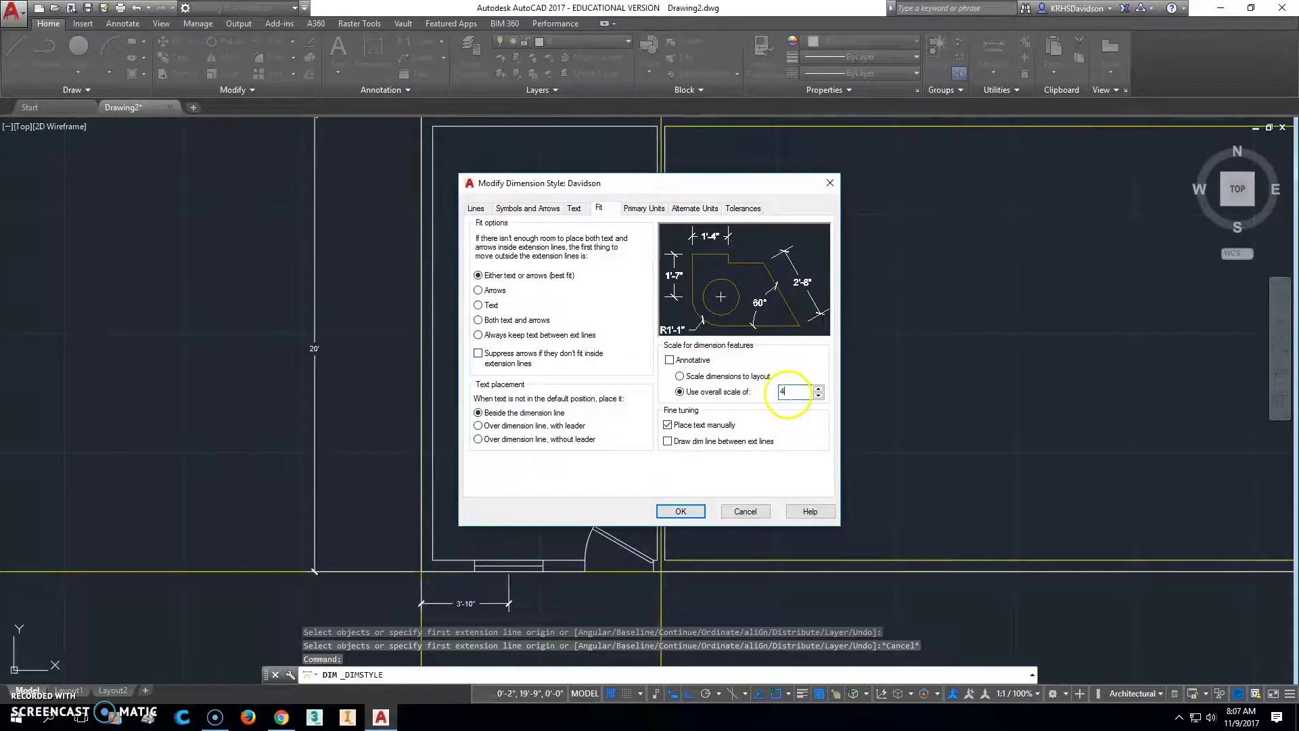
pyautogui.click(684, 514)
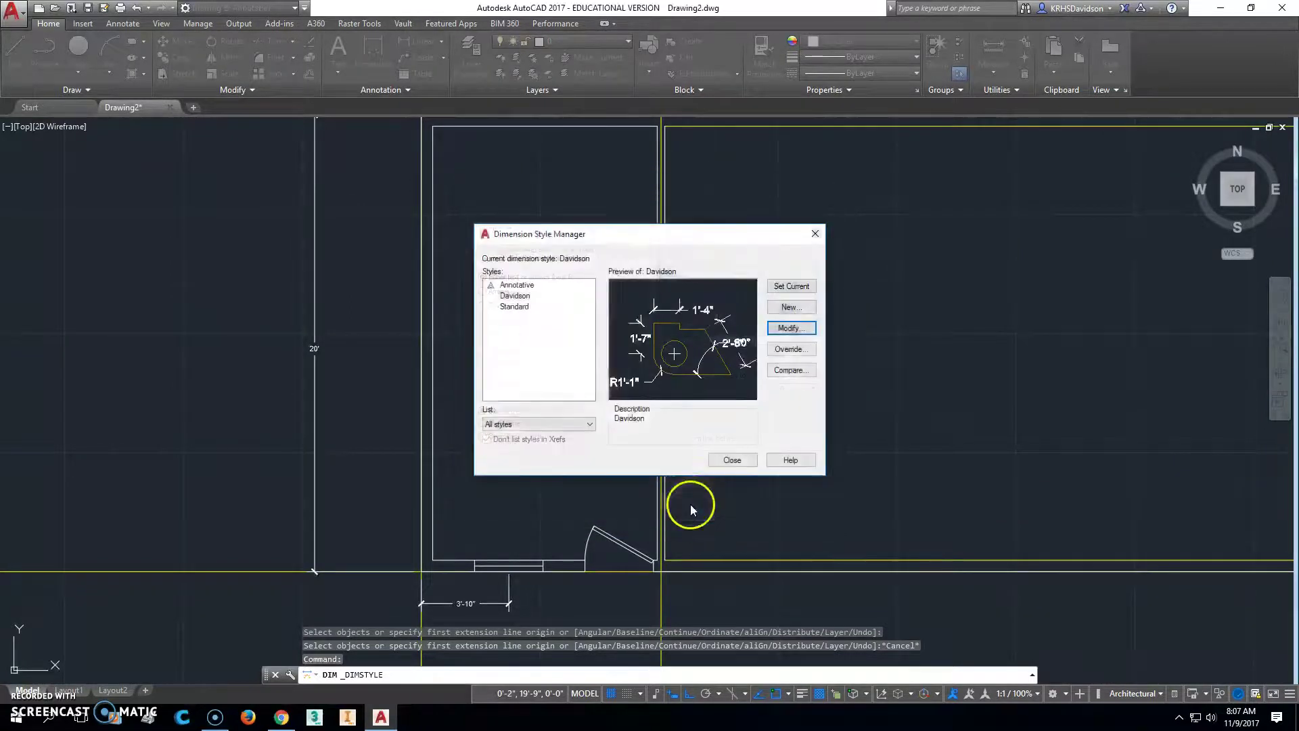
pyautogui.click(729, 464)
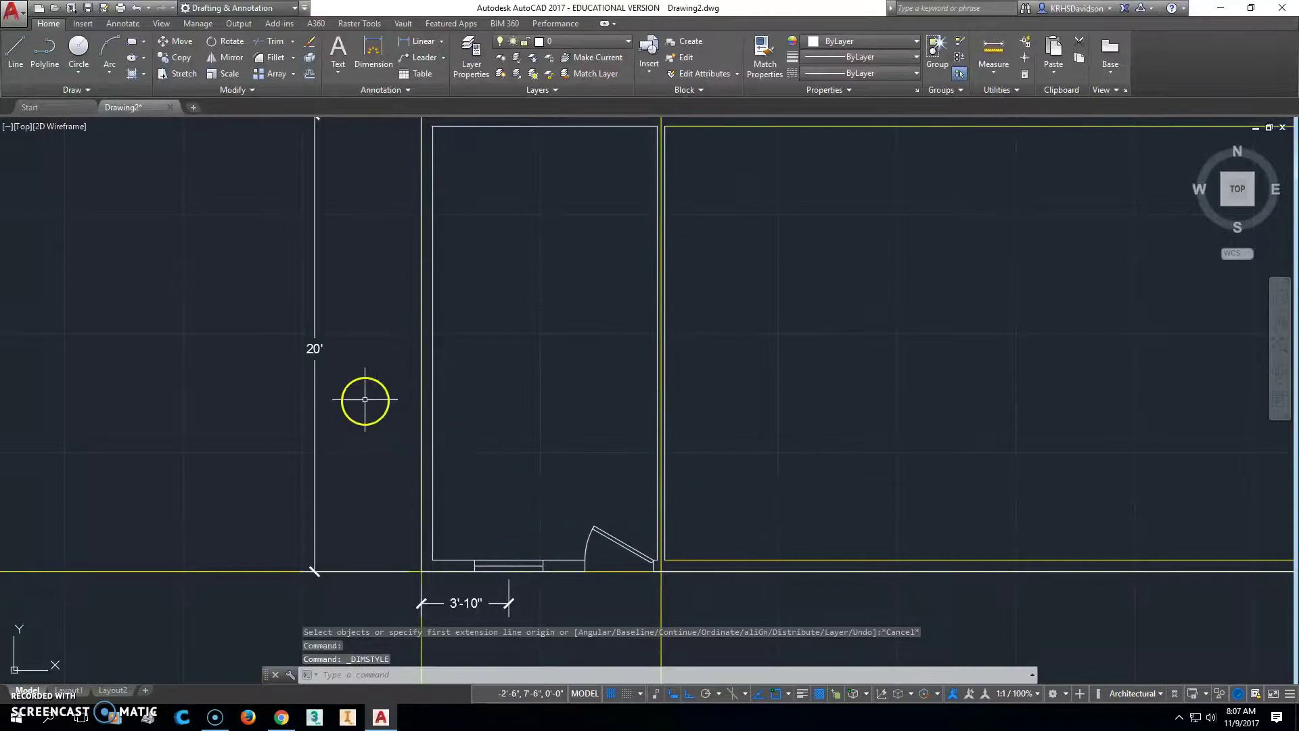
# Dimension from the building's outer lower-left corner to the midpoint of the door opening, placing it below the window dimension.
pyautogui.scroll(-2, 467, 443)
pyautogui.moveTo(624, 443); pyautogui.dragTo(586, 394, button='middle')
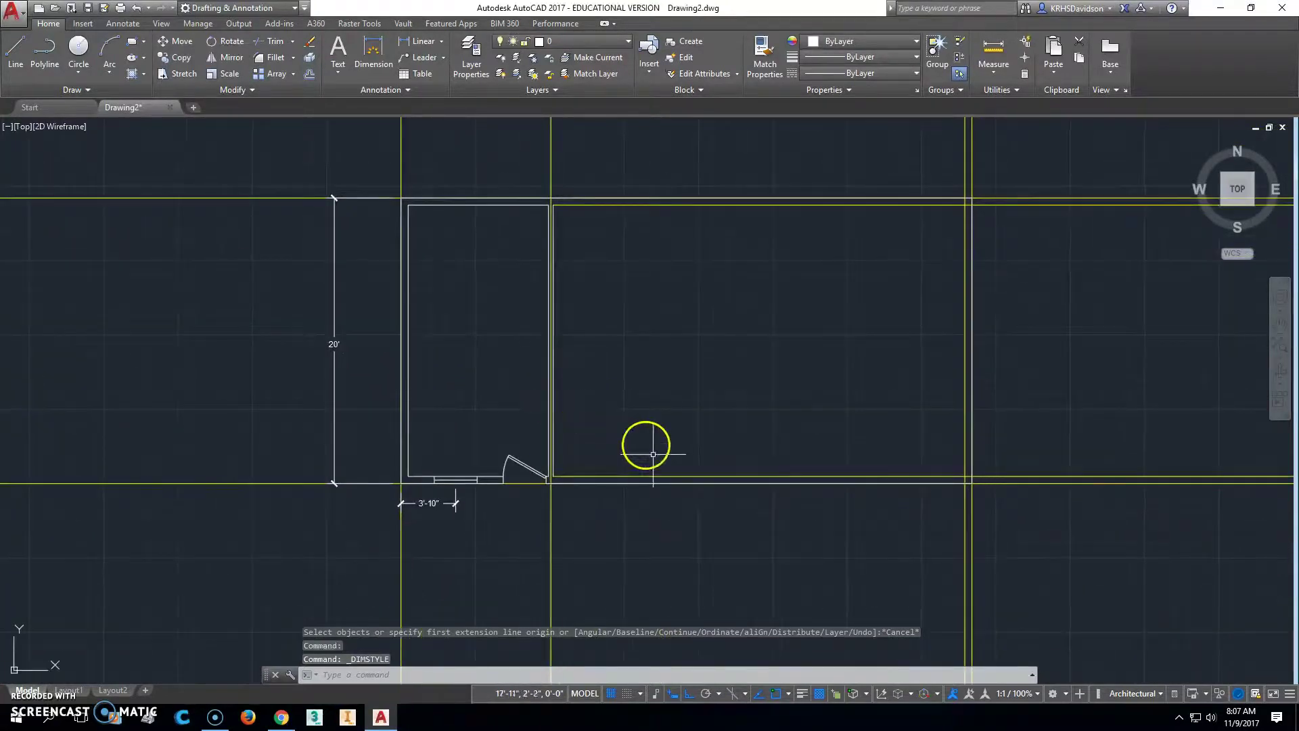
pyautogui.click(370, 54)
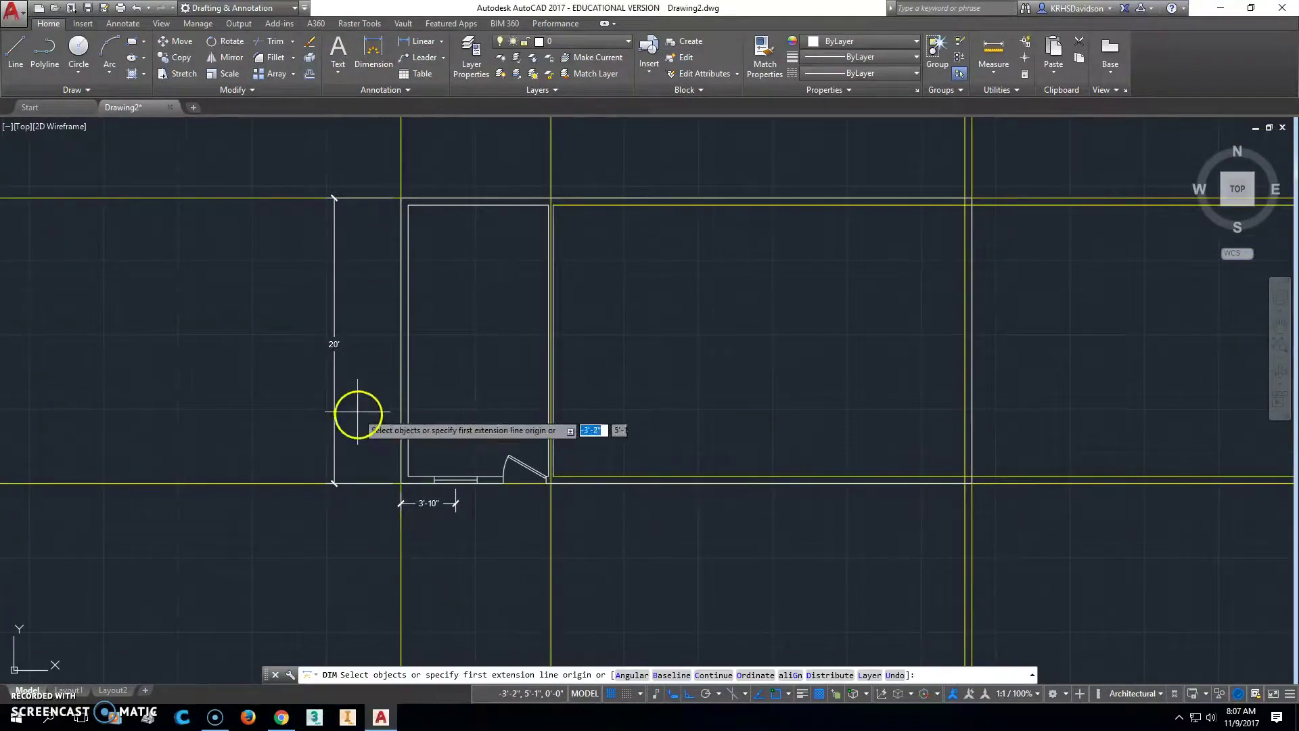
pyautogui.click(400, 483)
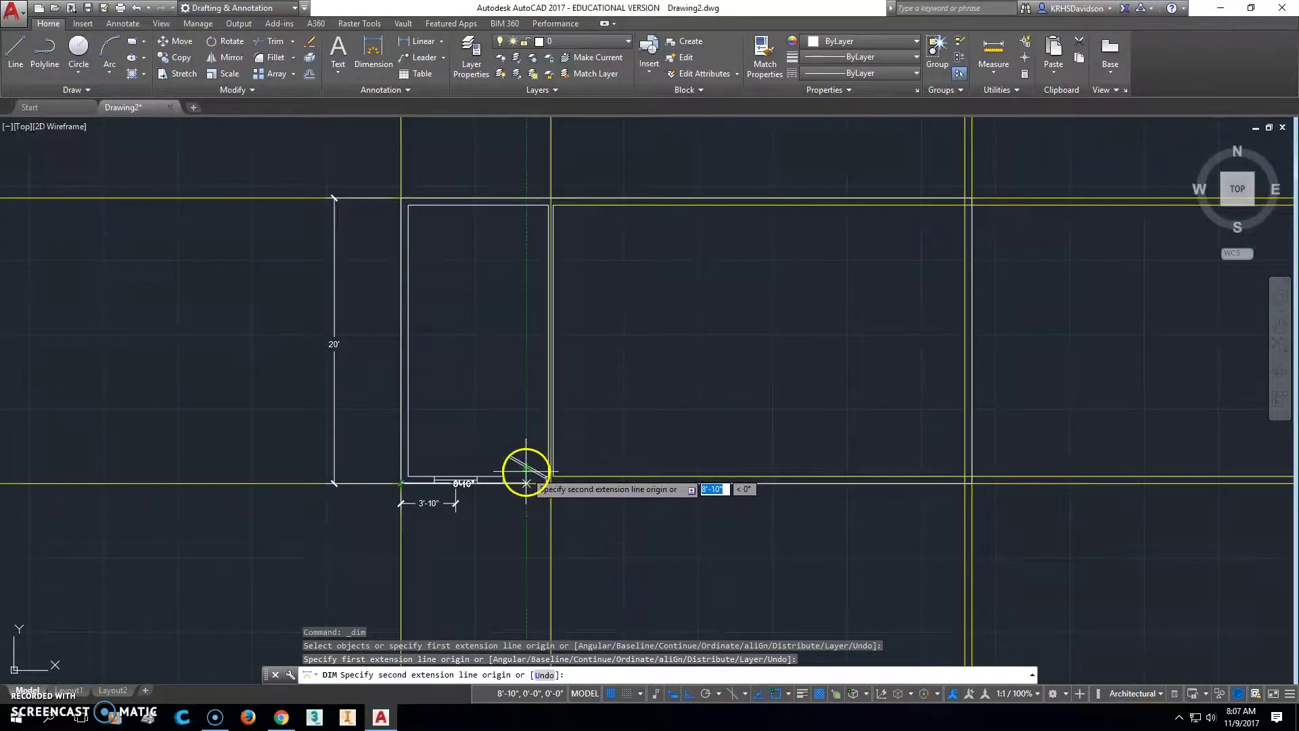
pyautogui.click(526, 483)
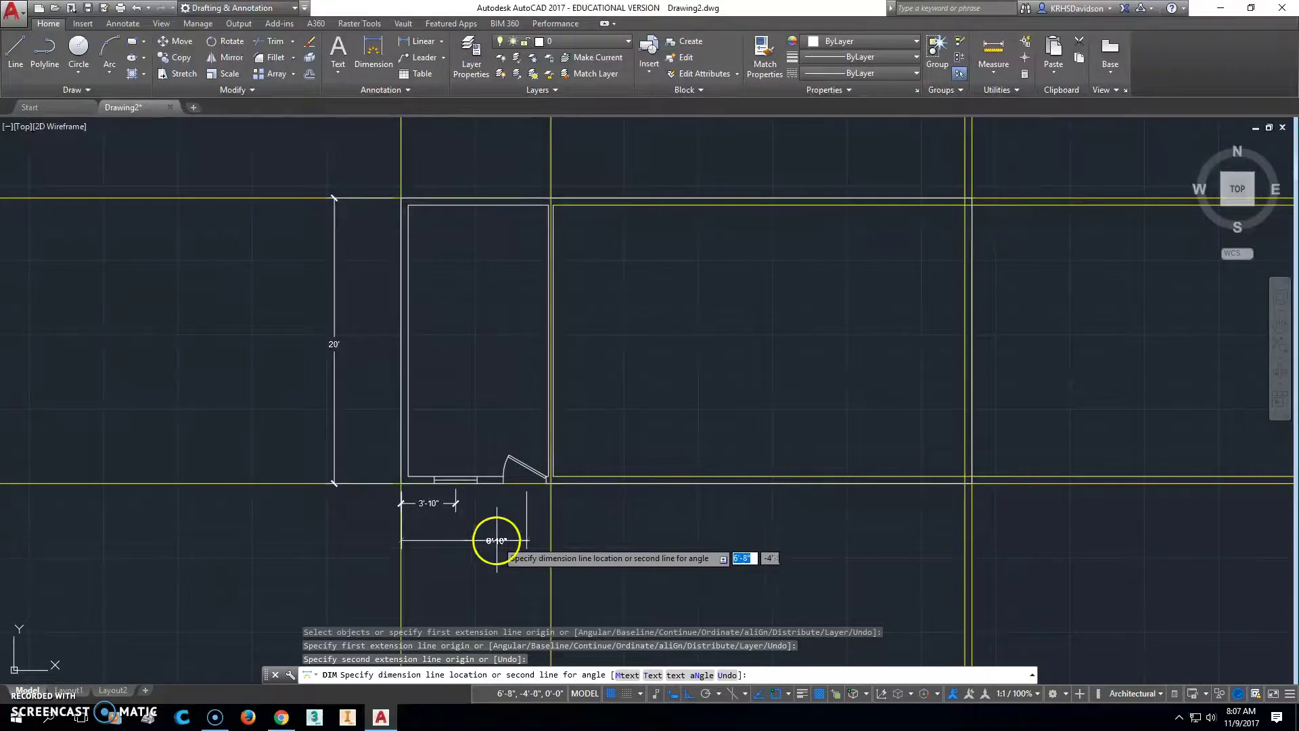
pyautogui.click(460, 525)
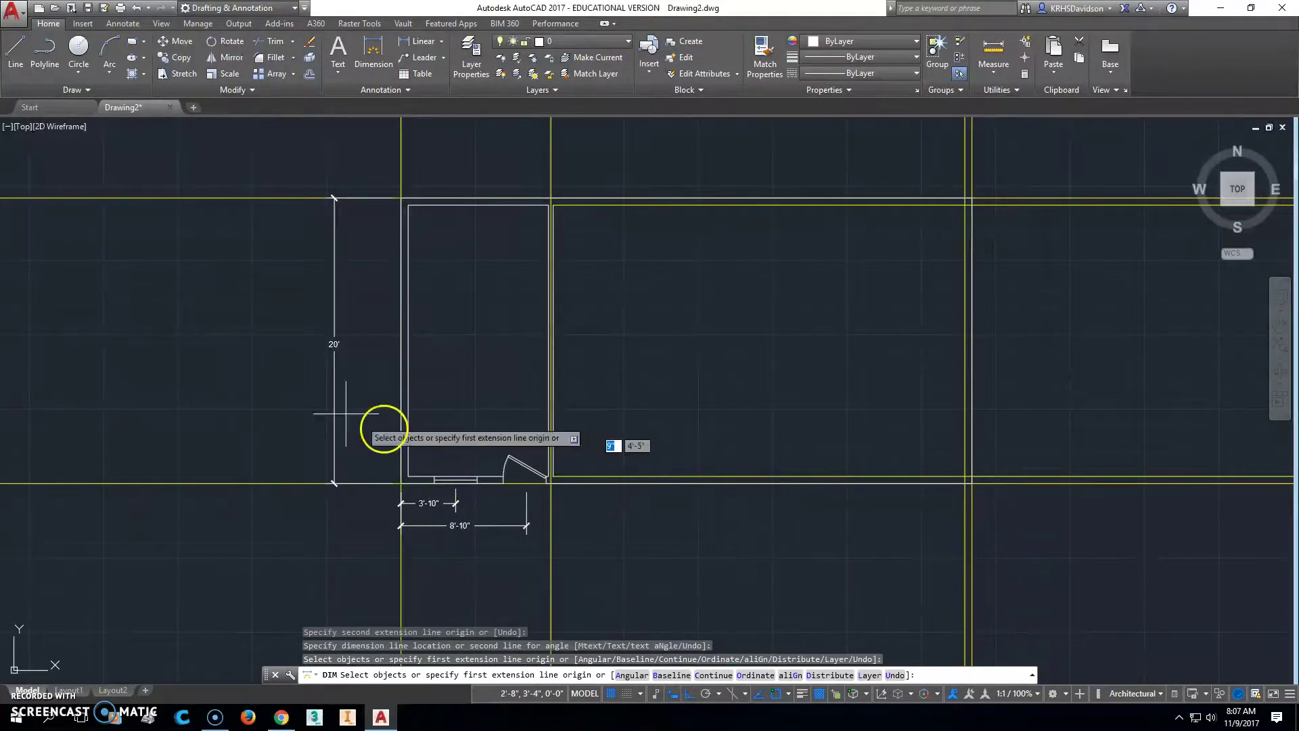
# Dimension the small room's width from its inner lower-left corner to the partition wall's centerline, placing the dimension inside the room above the door.
pyautogui.click(407, 476)
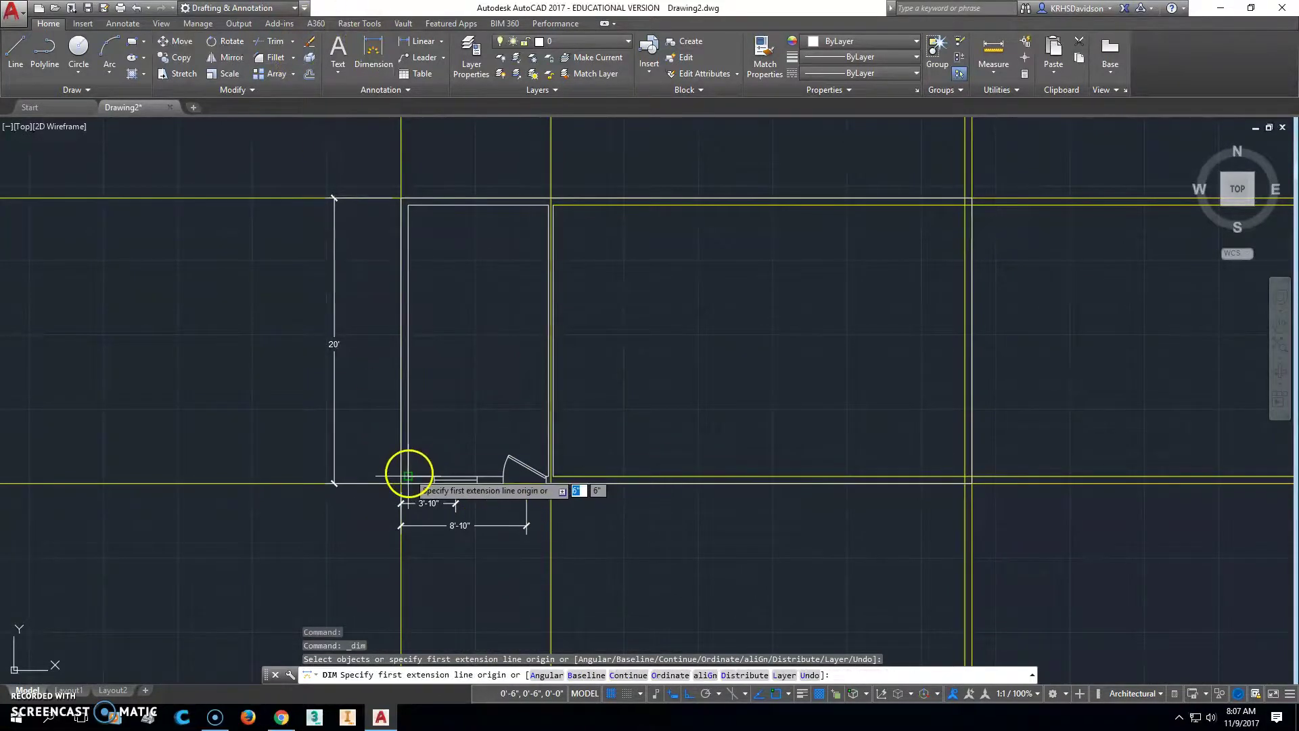
pyautogui.scroll(8, 551, 473)
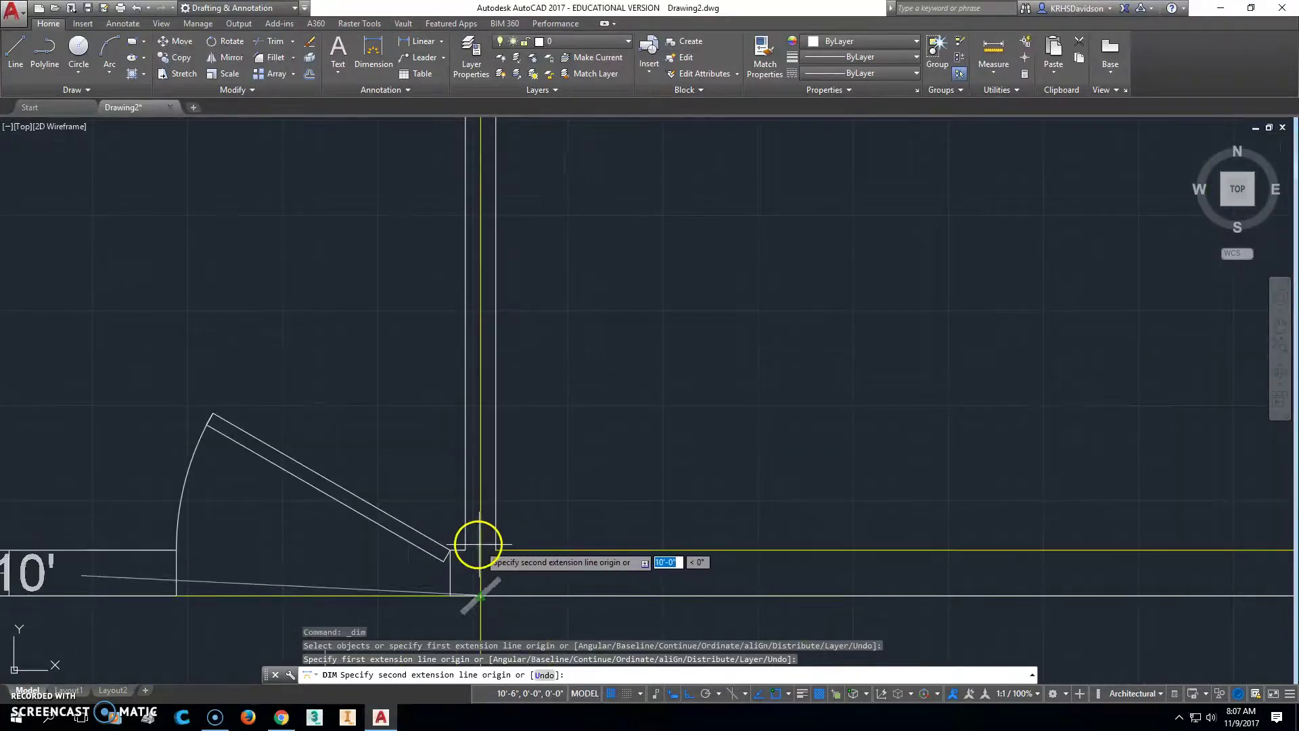
pyautogui.click(481, 545)
pyautogui.scroll(-2, 450, 473)
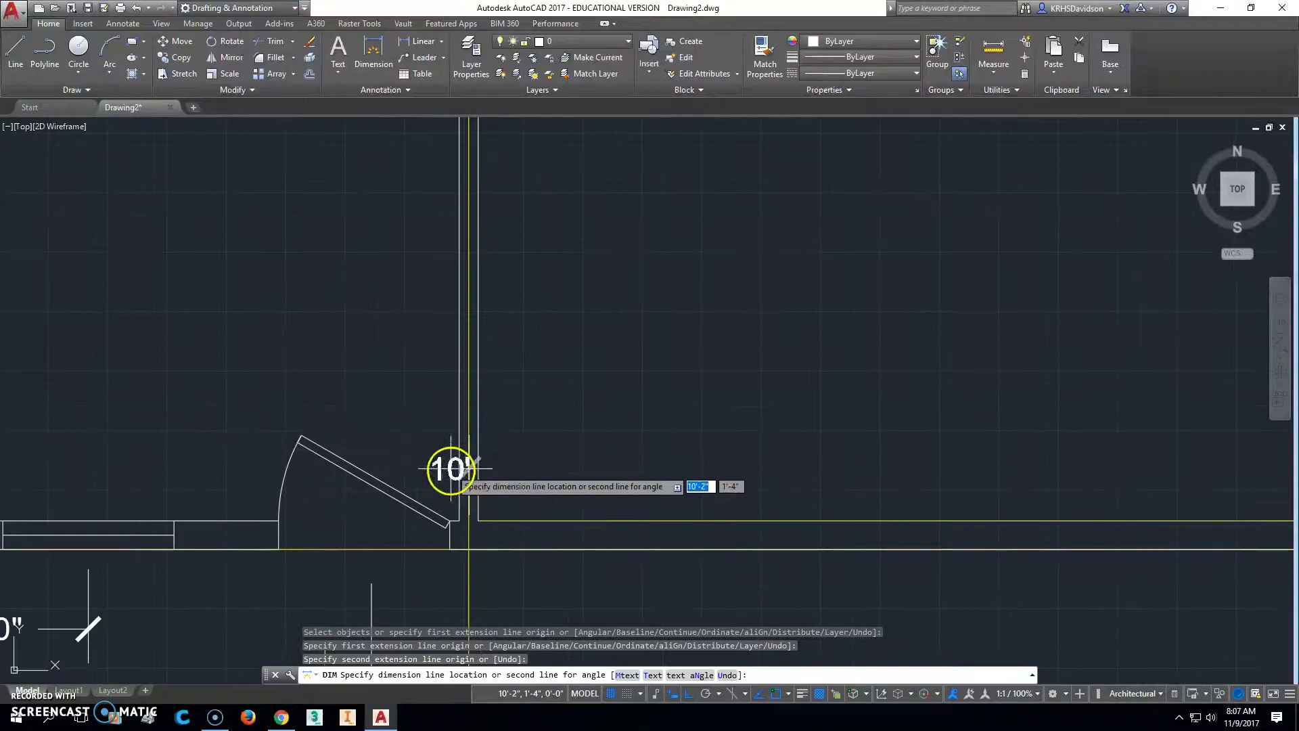
pyautogui.click(176, 359)
pyautogui.moveTo(271, 406); pyautogui.dragTo(519, 353, button='middle')
pyautogui.scroll(-2, 464, 380)
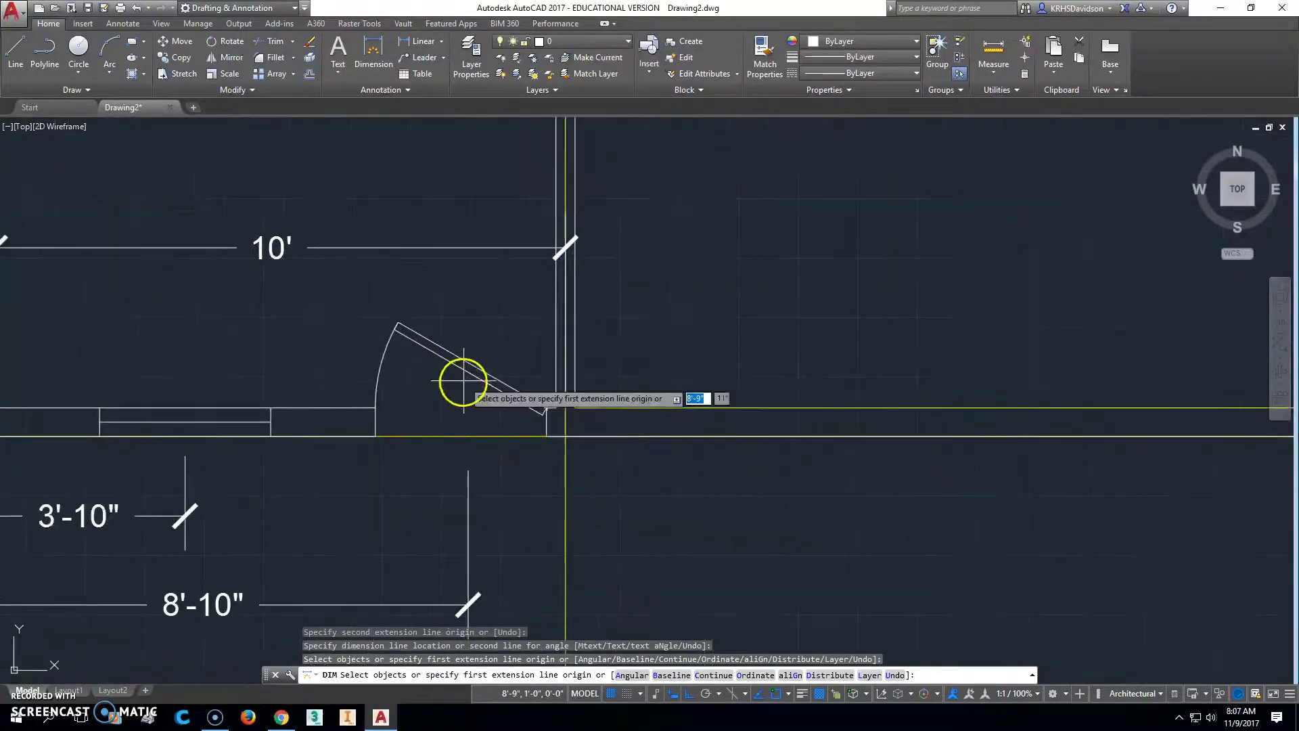
pyautogui.scroll(-1, 357, 146)
# Dimension the building's overall width between its outer lower-left and lower-right corners, placing it below the window and door dimensions.
pyautogui.click(371, 51)
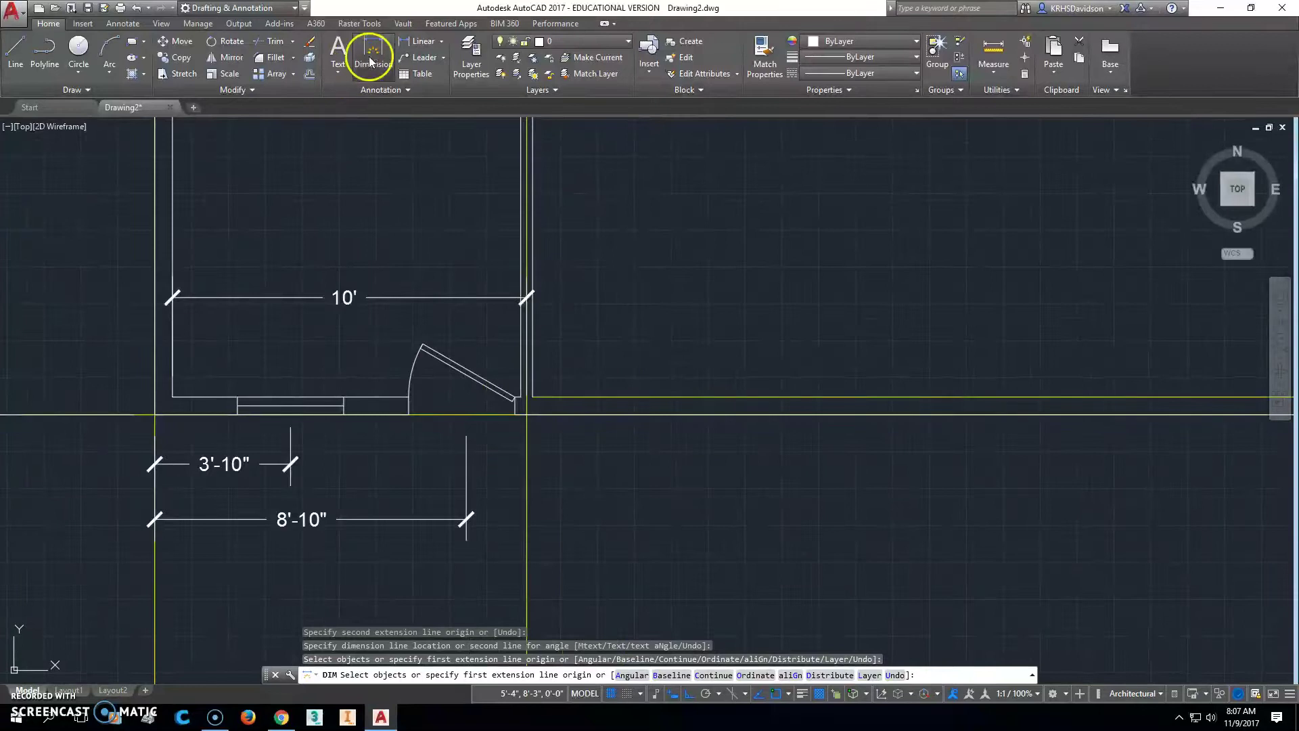
pyautogui.click(155, 414)
pyautogui.moveTo(612, 471); pyautogui.dragTo(168, 418, button='middle')
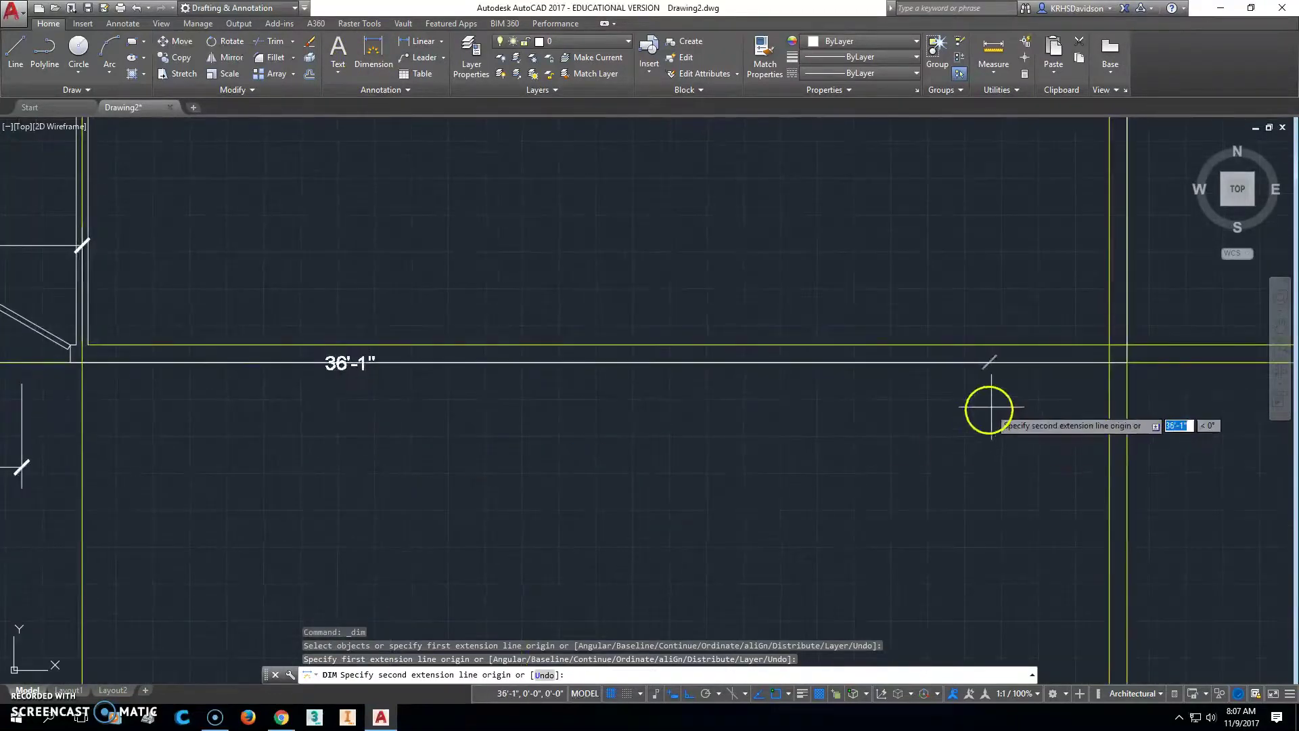
pyautogui.click(1127, 362)
pyautogui.moveTo(722, 473); pyautogui.dragTo(882, 351, button='middle')
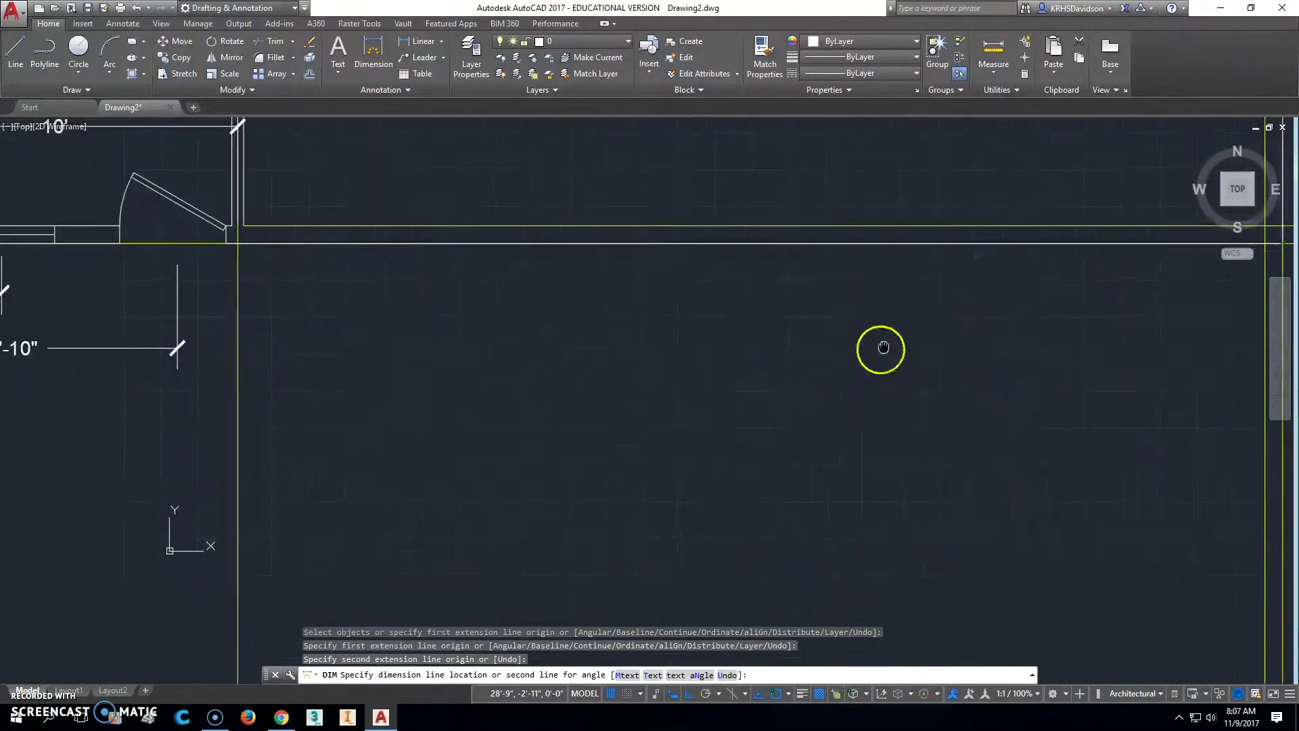
pyautogui.click(304, 403)
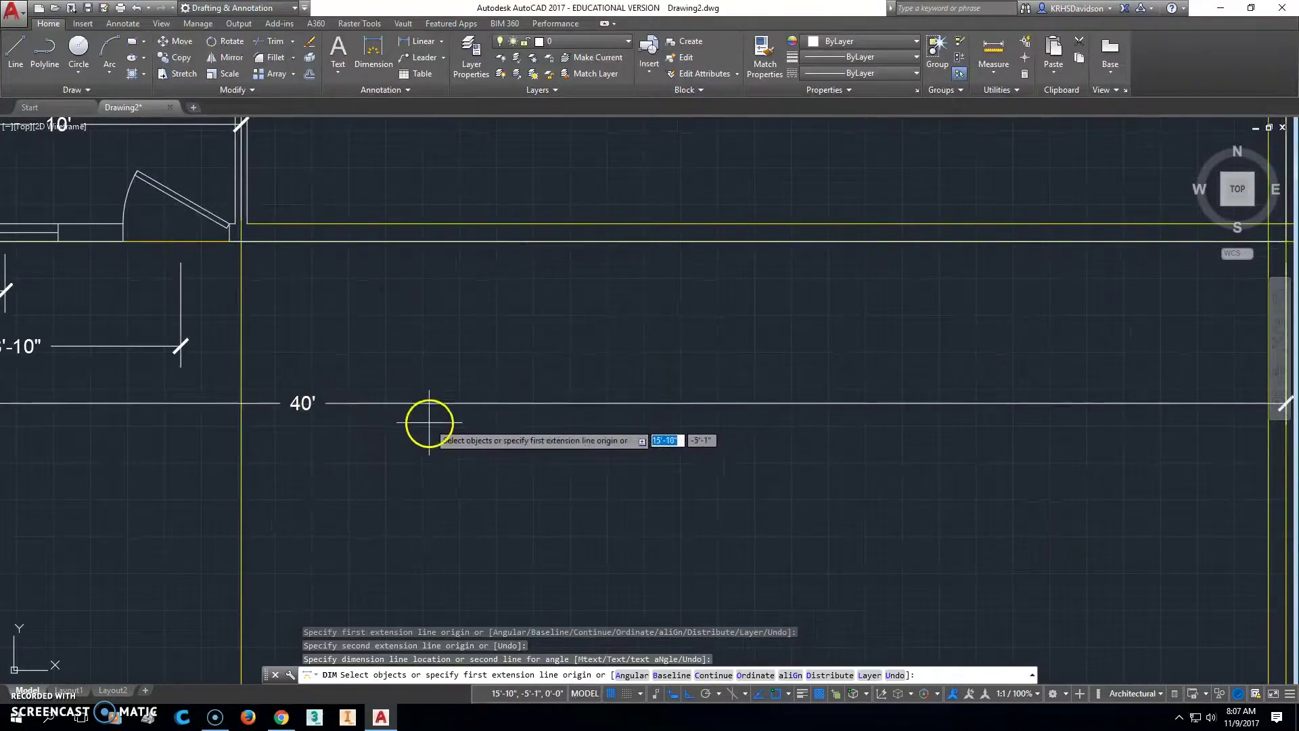
pyautogui.press('Escape')
# Center the overall width dimension's text at the midpoint of its dimension line, and clear the selection.
pyautogui.scroll(2, 480, 420)
pyautogui.scroll(-3, 481, 420)
pyautogui.moveTo(535, 391); pyautogui.dragTo(587, 463, button='middle')
pyautogui.click(460, 487)
pyautogui.click(460, 487)
pyautogui.click(223, 487)
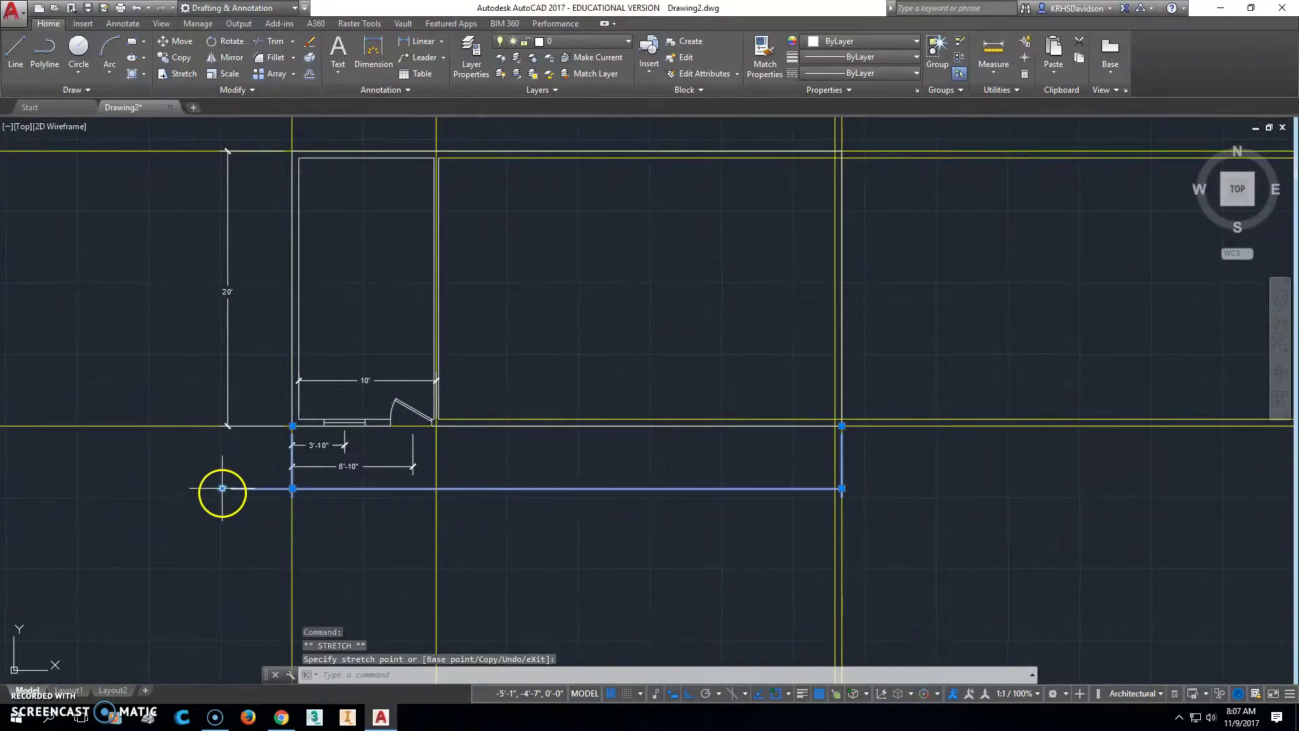
pyautogui.click(222, 487)
pyautogui.rightClick(574, 487)
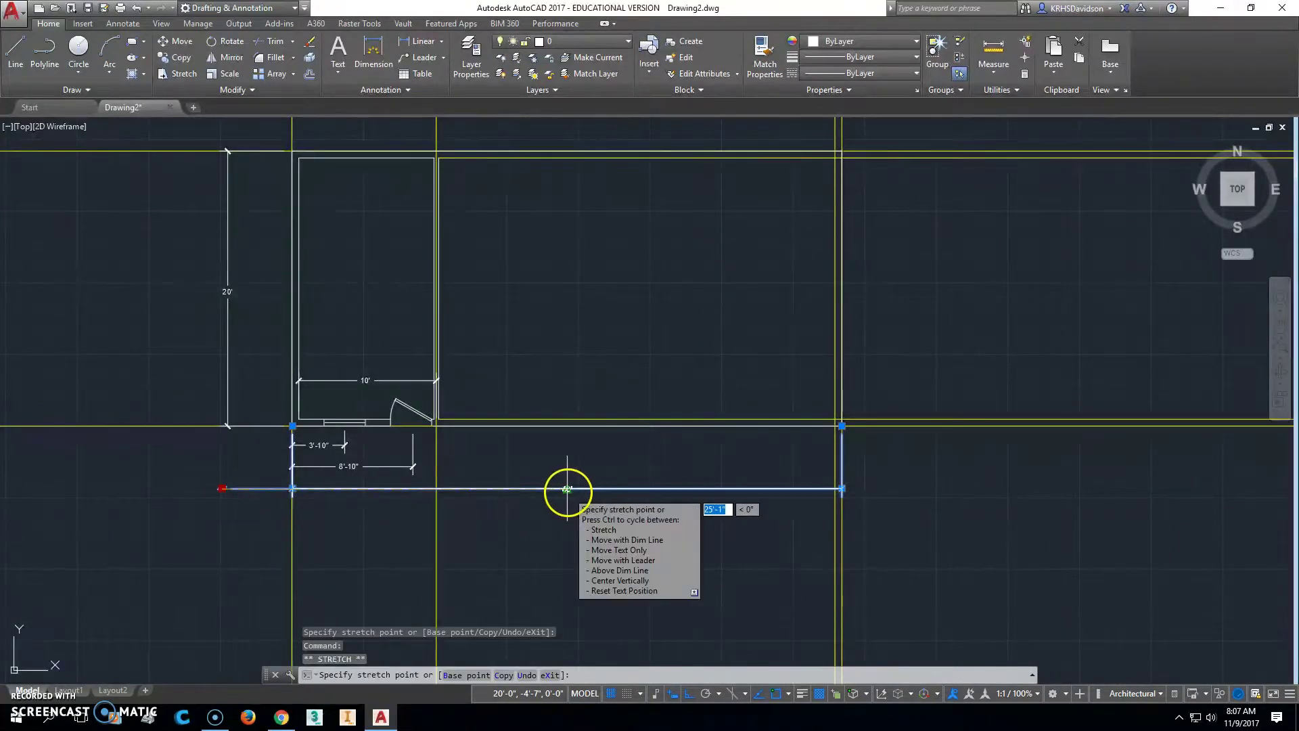
pyautogui.click(567, 488)
pyautogui.press('Escape')
pyautogui.press('Escape')
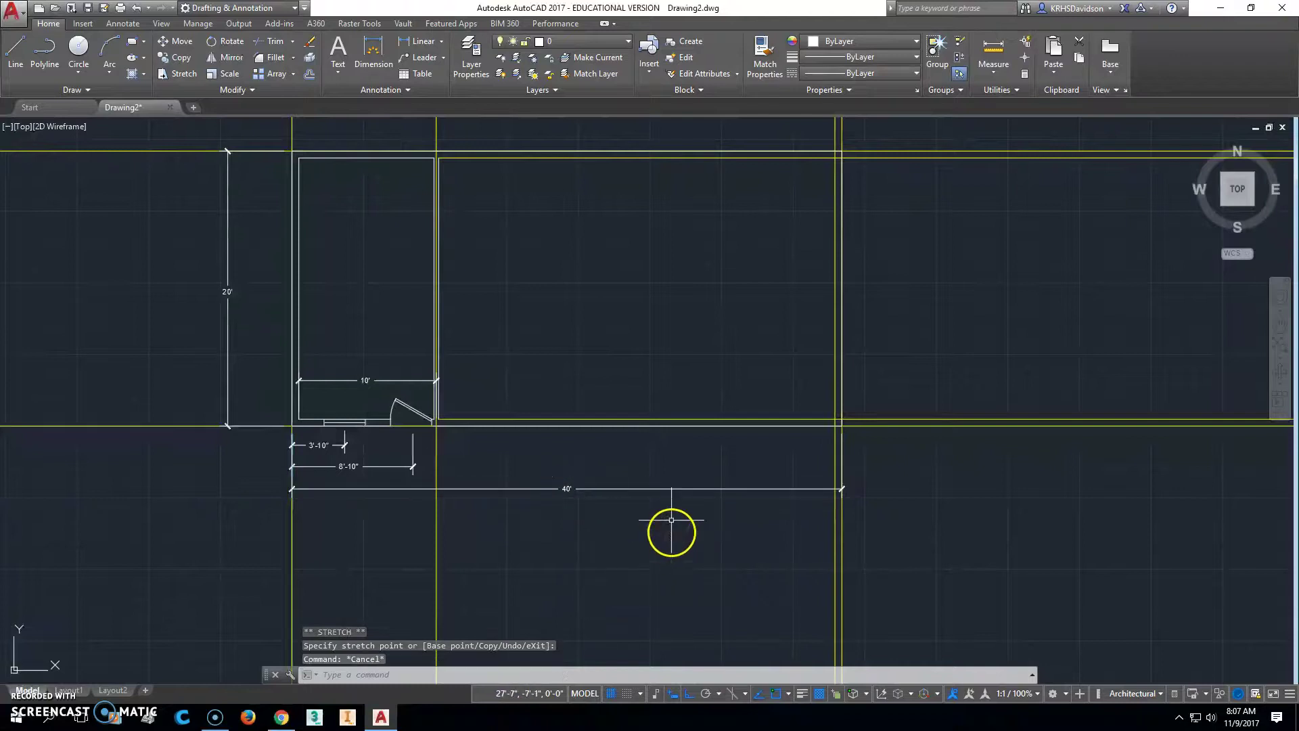
# Set up the plot with DWG To PDF.pc3, Extents as the plot area and a centered plot, and preview it.
pyautogui.click(120, 8)
pyautogui.click(571, 255)
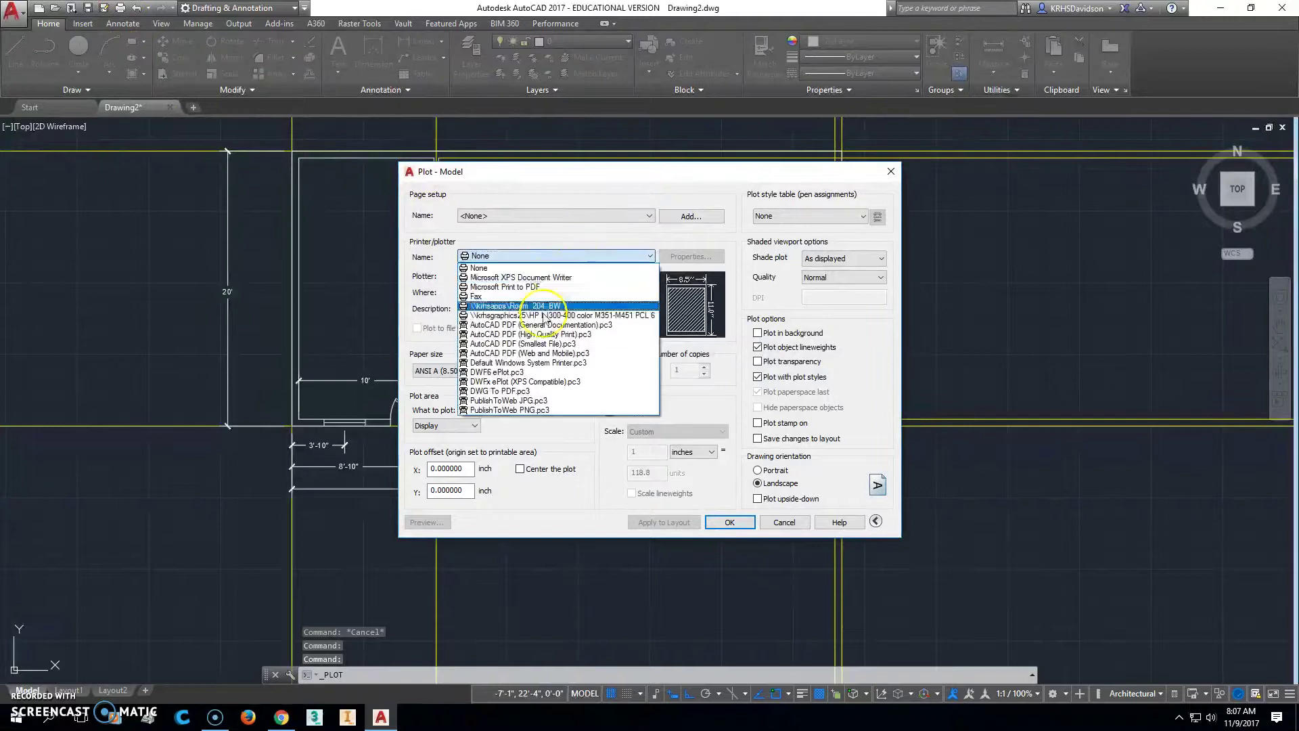
pyautogui.click(531, 391)
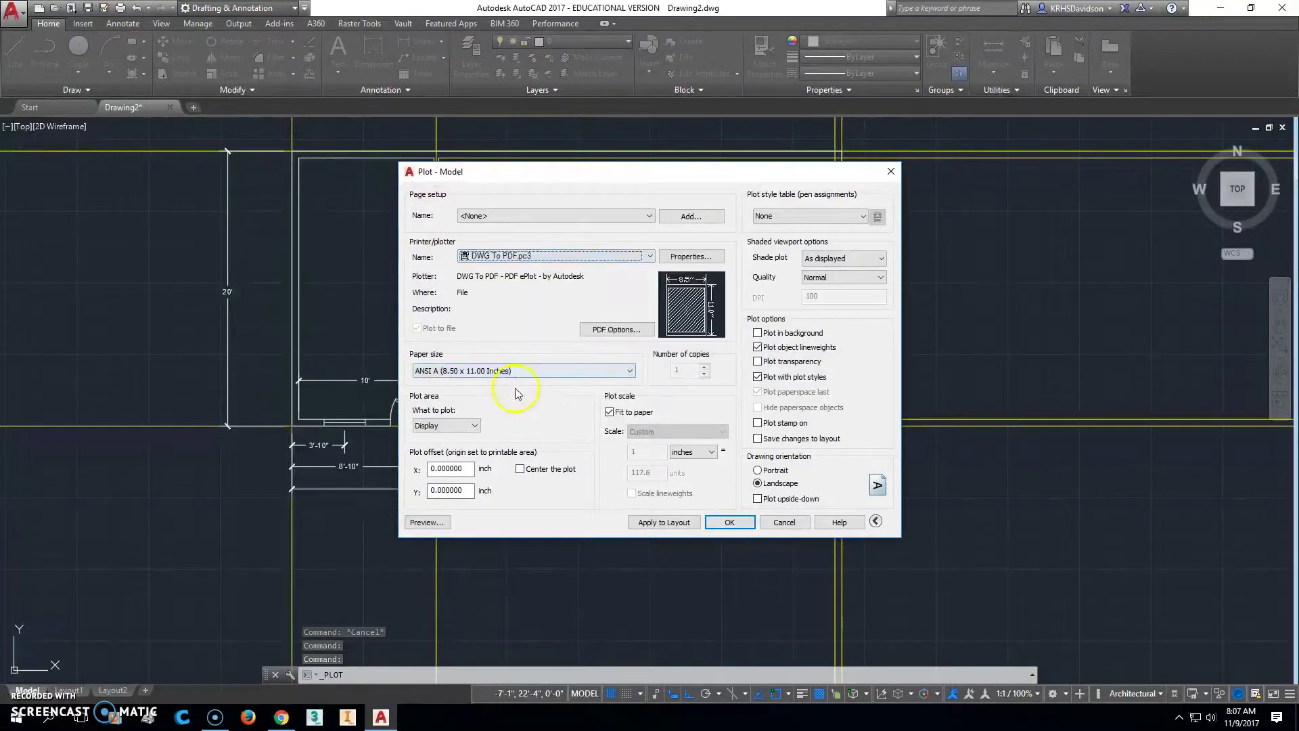
pyautogui.click(447, 425)
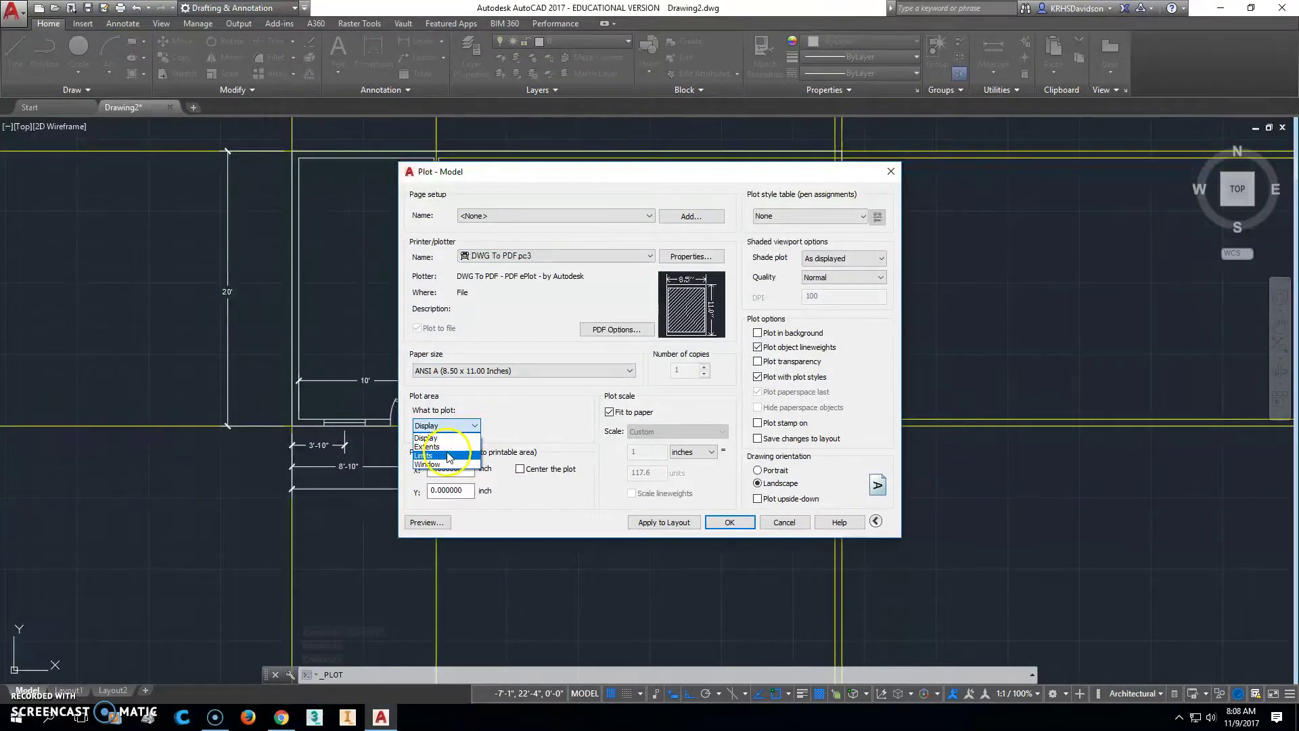
pyautogui.click(443, 447)
pyautogui.click(519, 469)
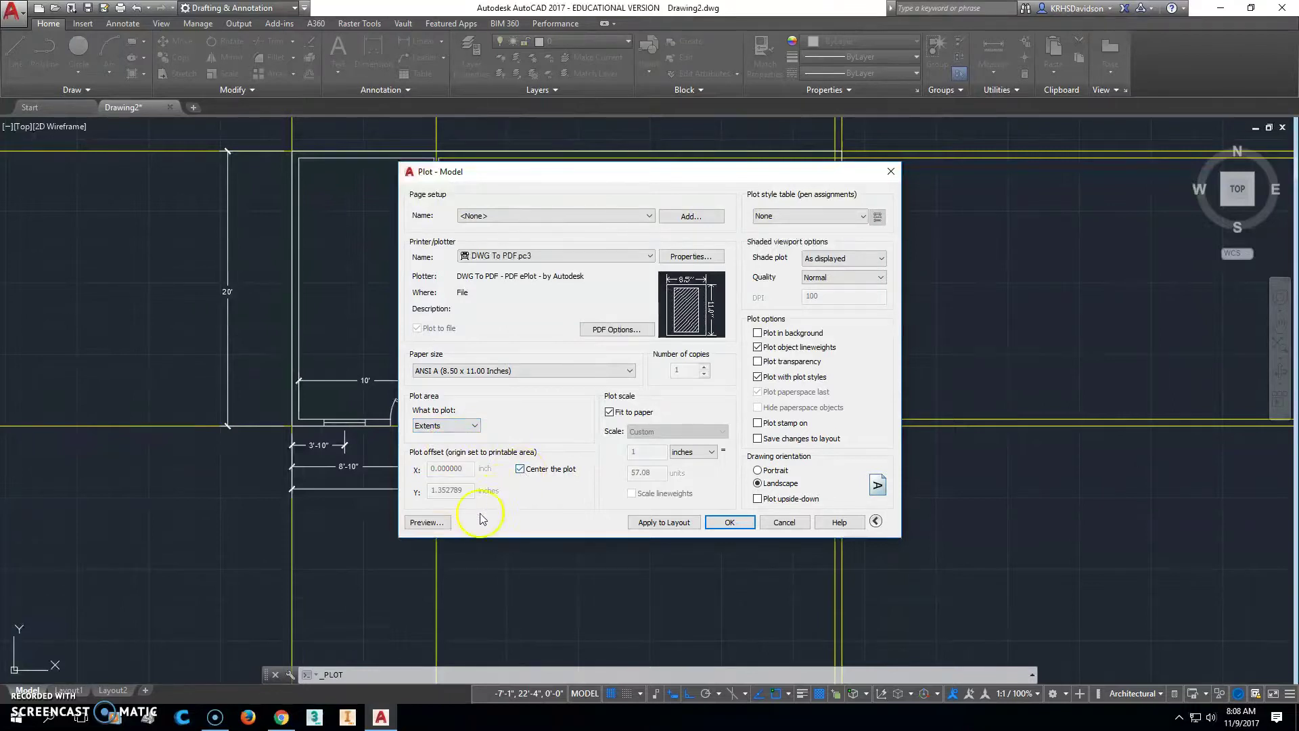
pyautogui.click(426, 522)
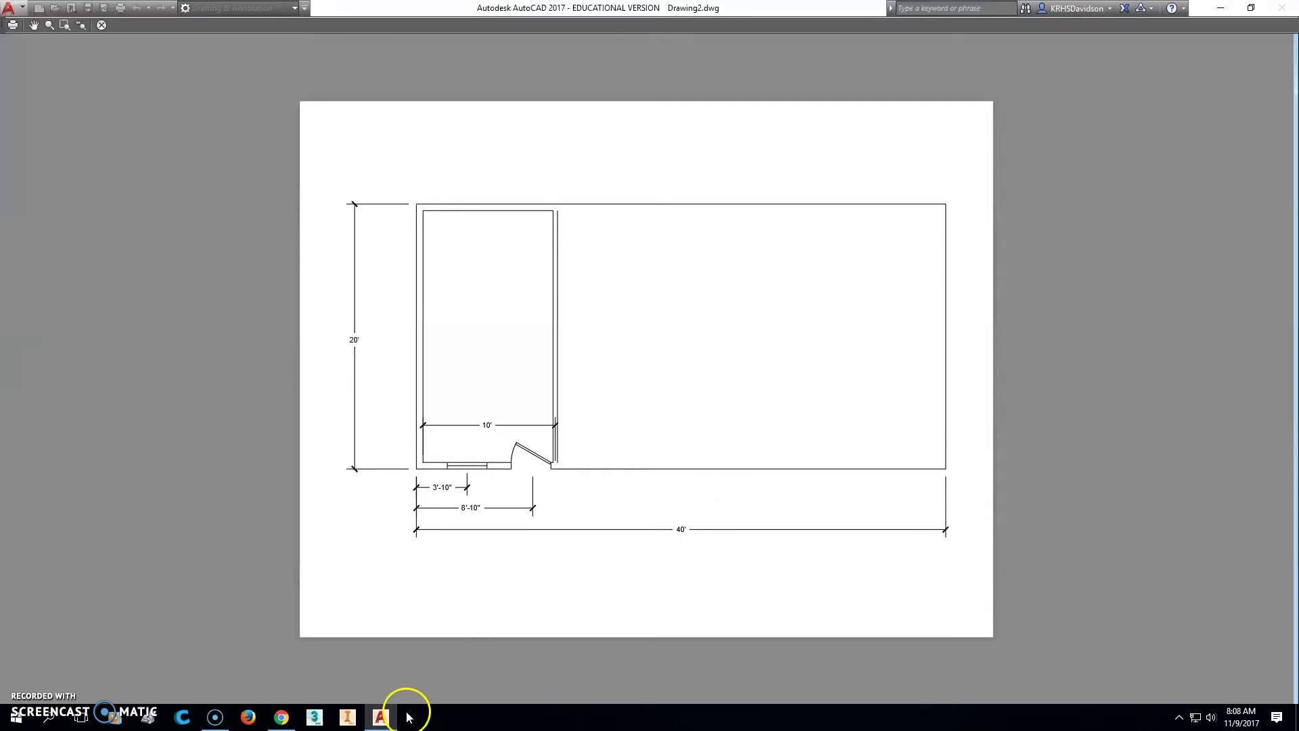
pyautogui.moveTo(393, 721)
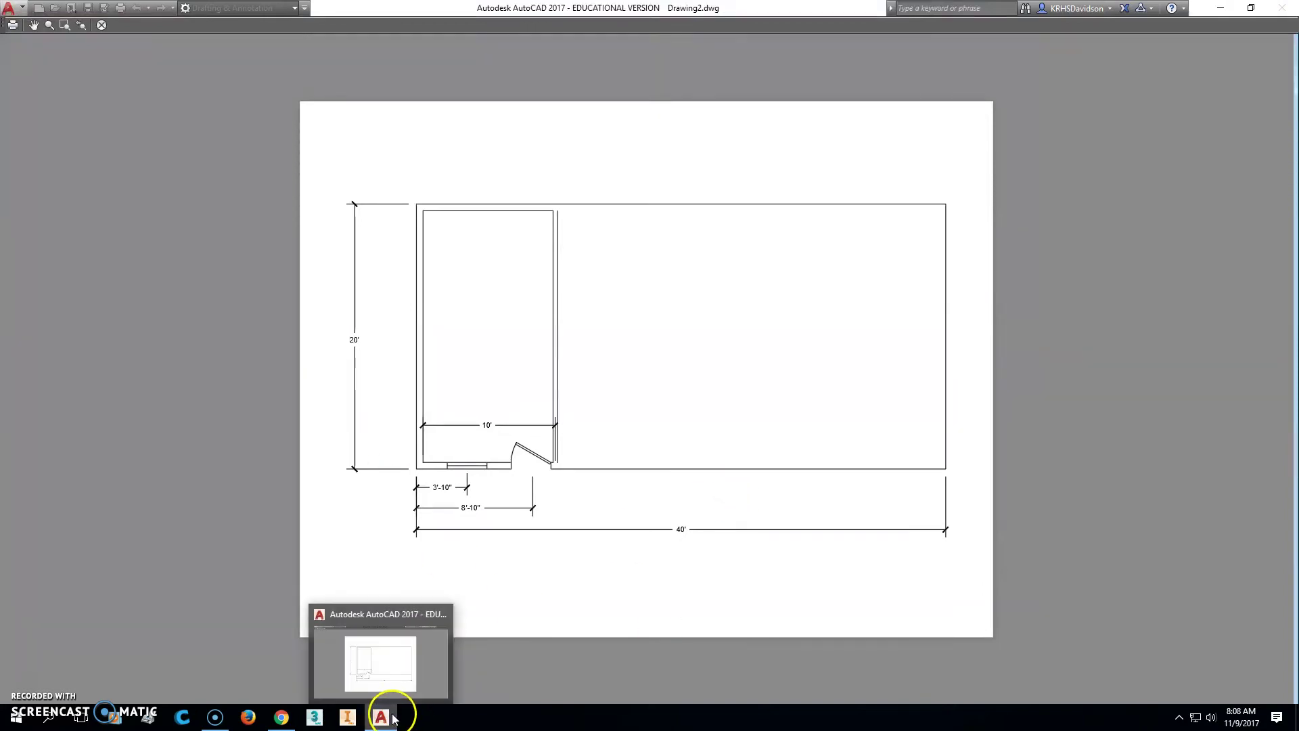